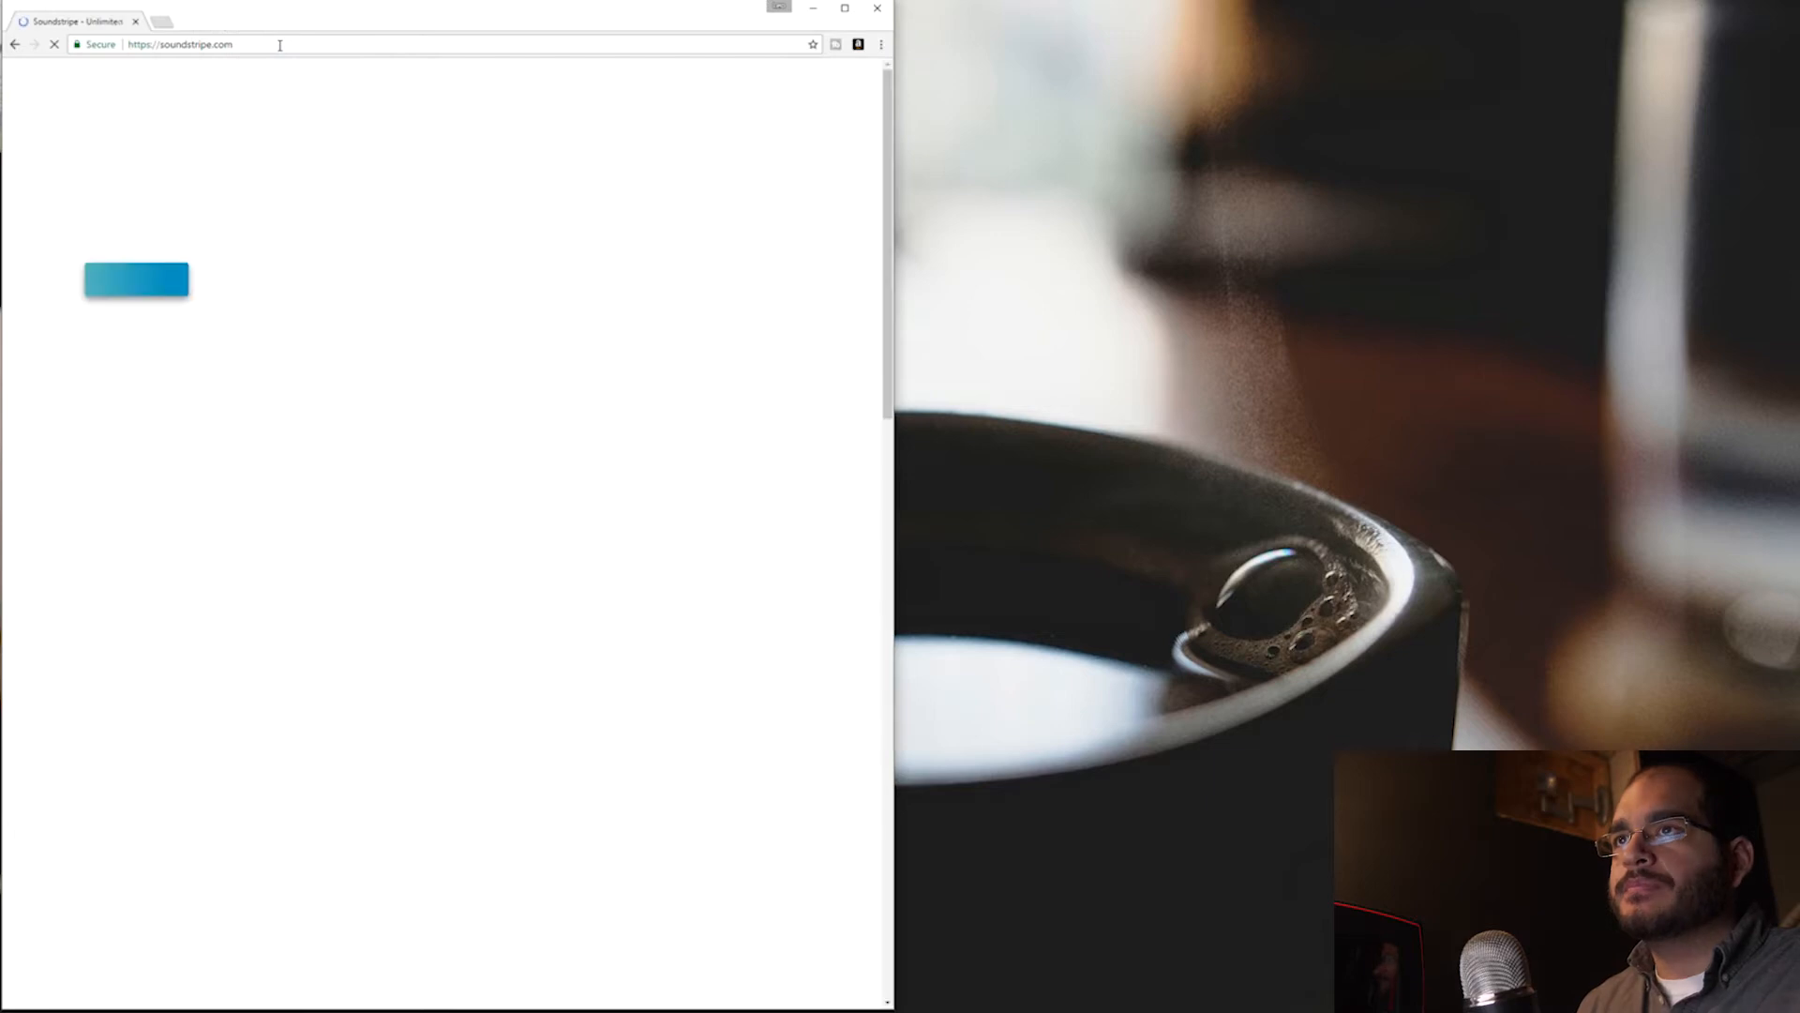
Step: Move the browser window to the middle of the desktop and open the Soundstripe login
left_click_drag(386, 5, 815, 69)
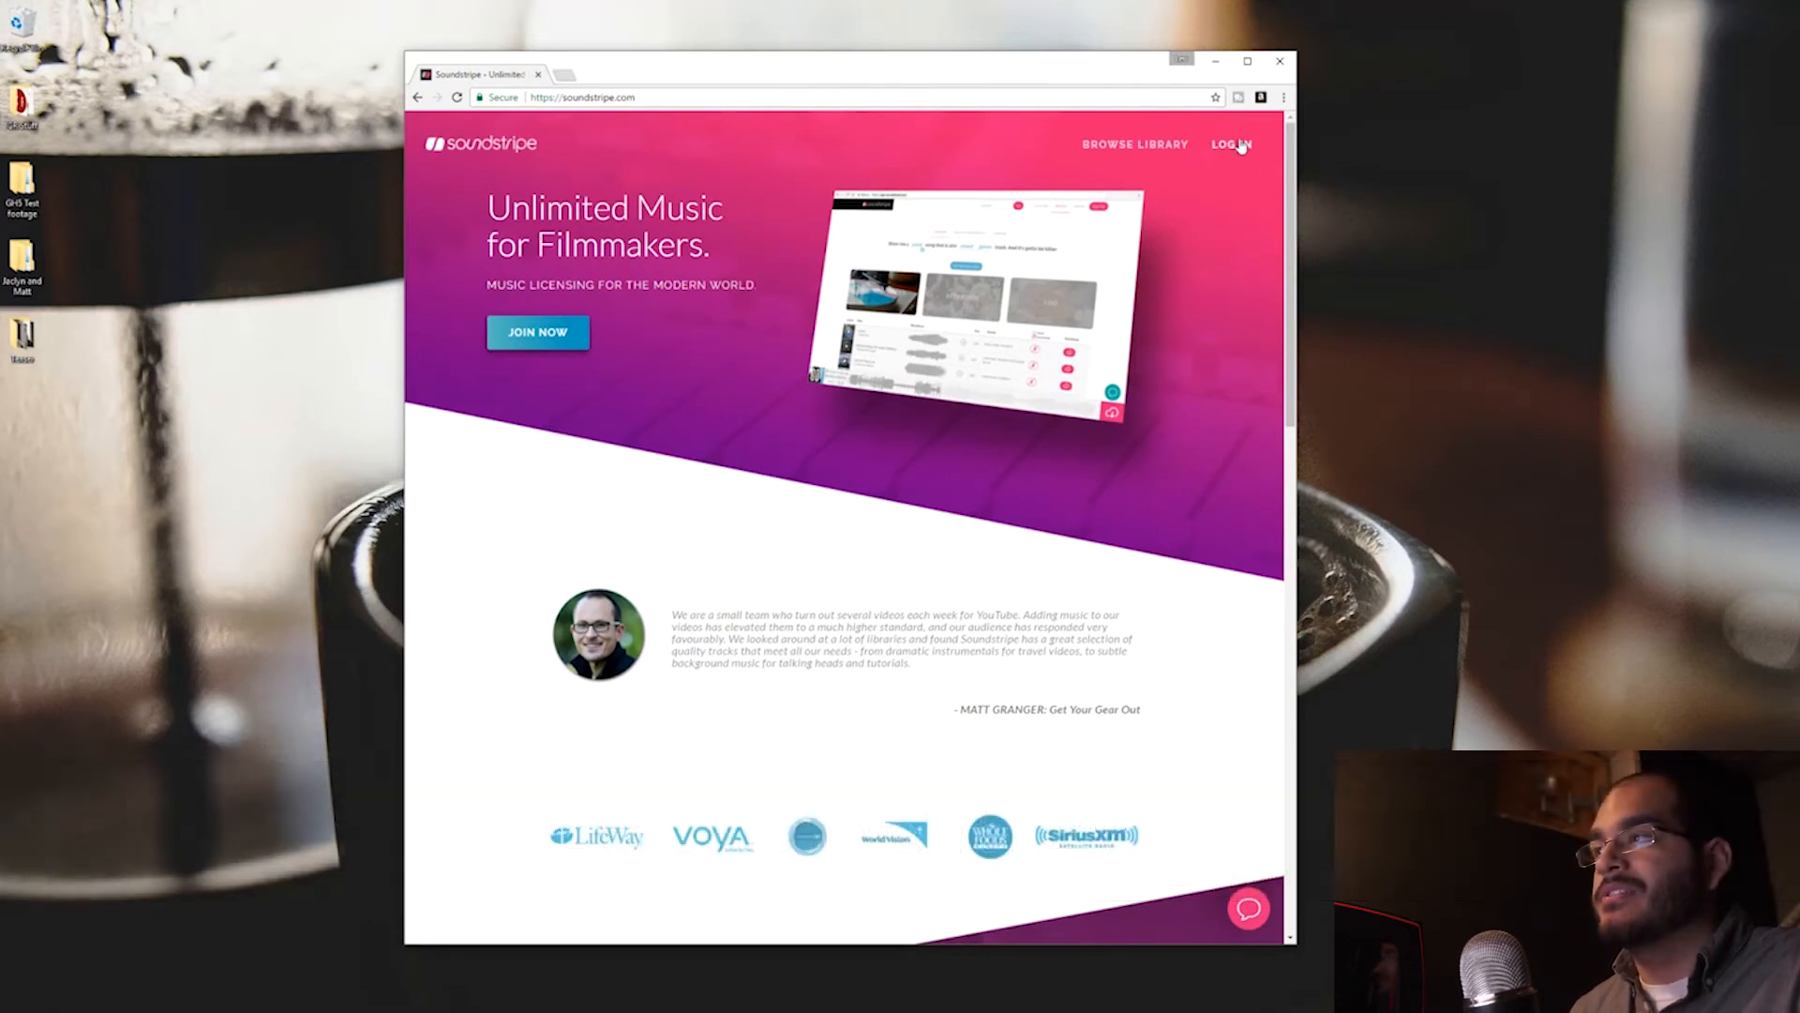
left_click(1237, 148)
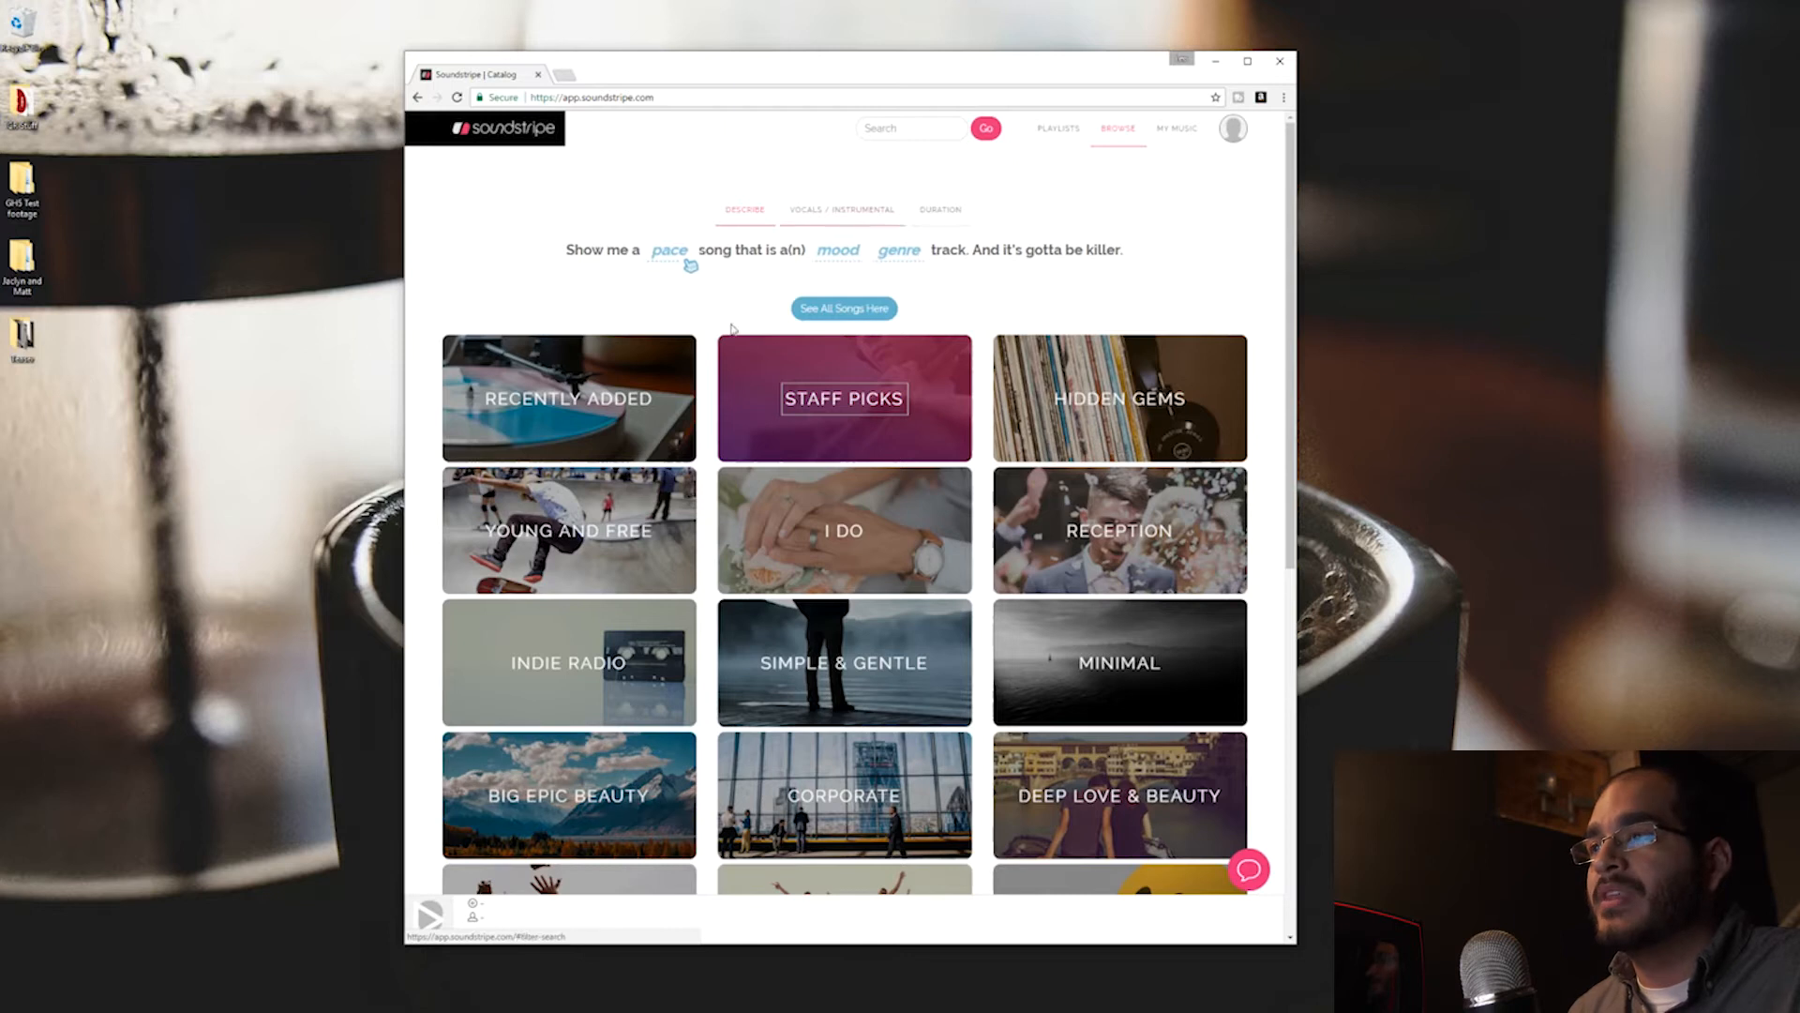
Step: Look through the playlist categories in the Soundstripe music catalog
scroll(589, 774, "down", 5)
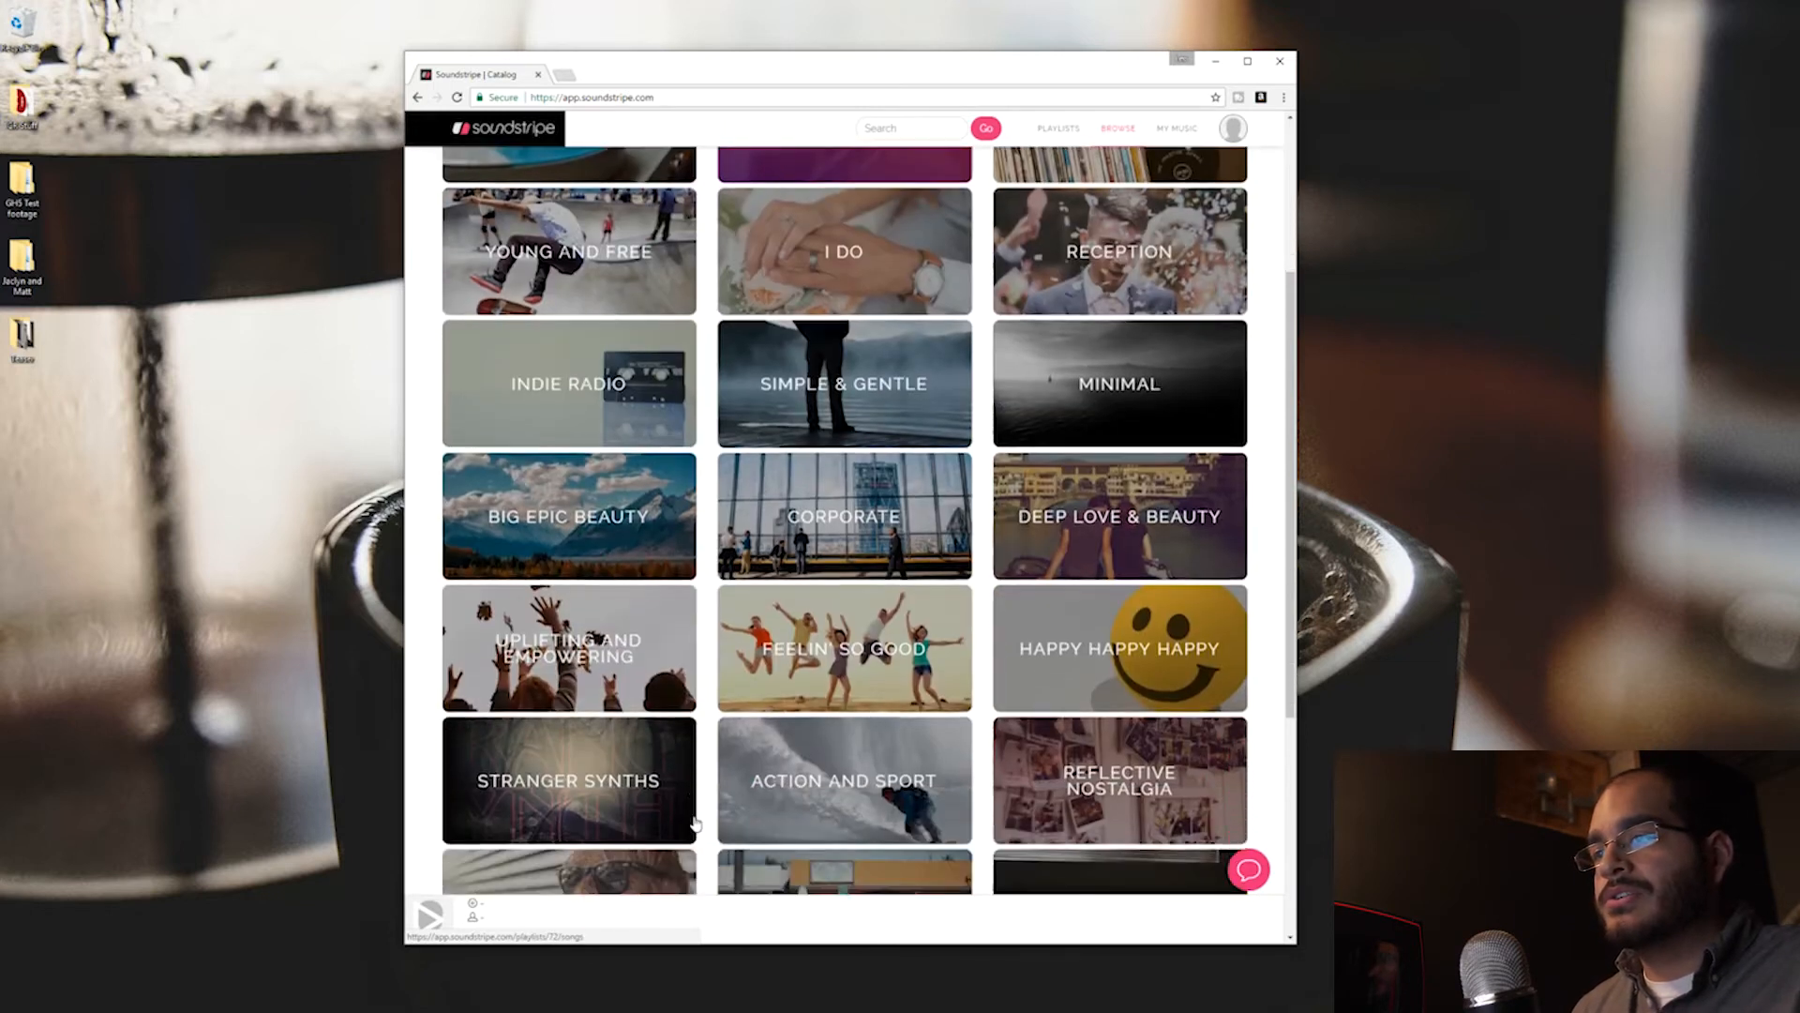
scroll(707, 814, "up", 5)
scroll(708, 814, "down", 3)
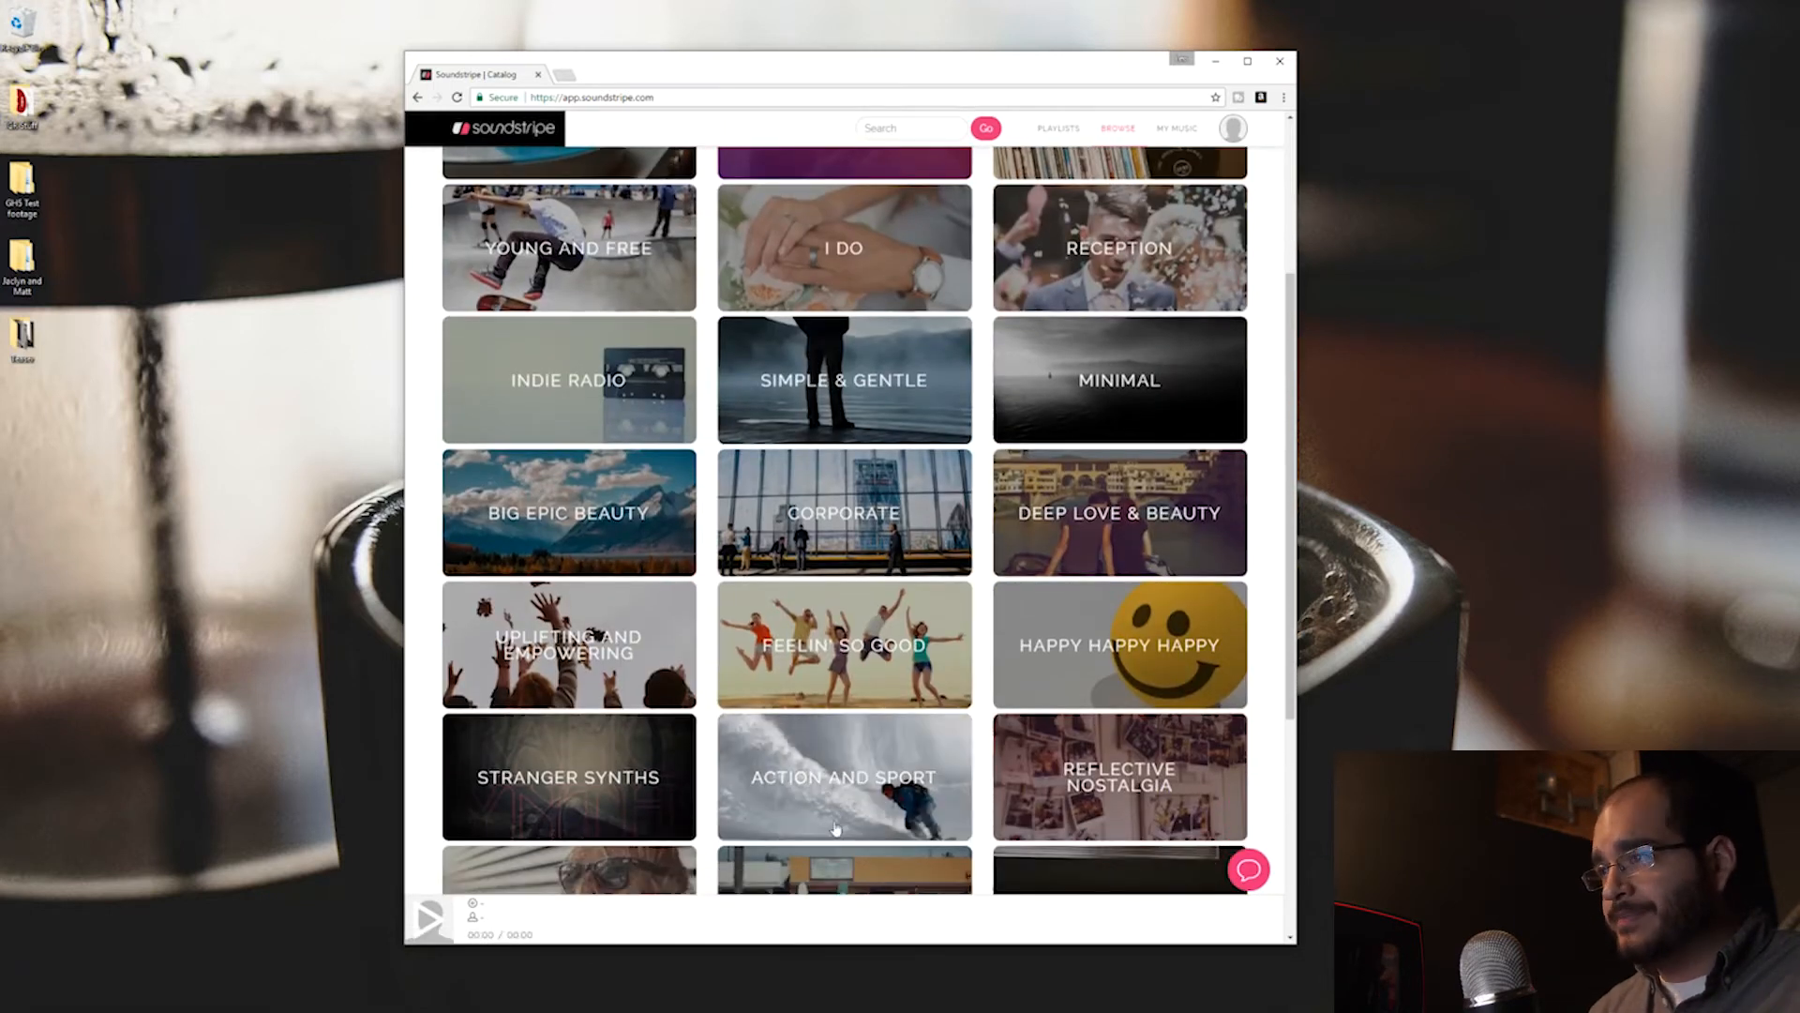
scroll(708, 814, "up", 3)
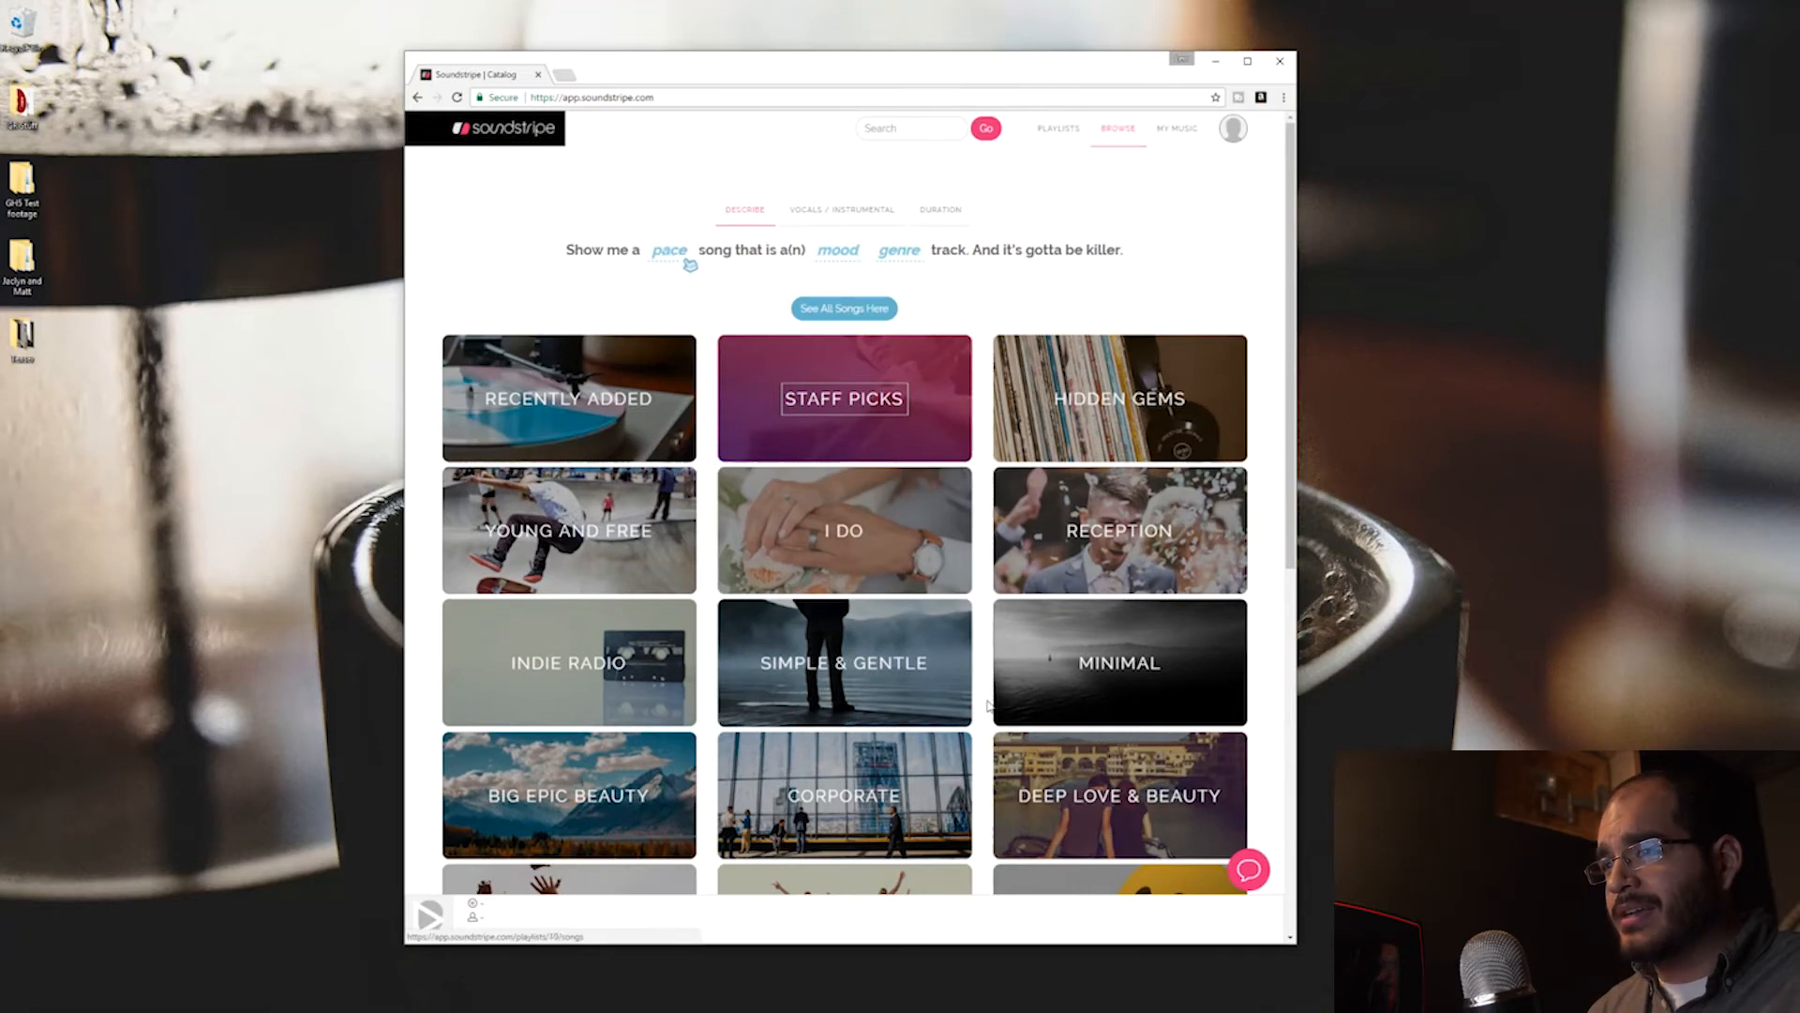
scroll(934, 745, "down", 1)
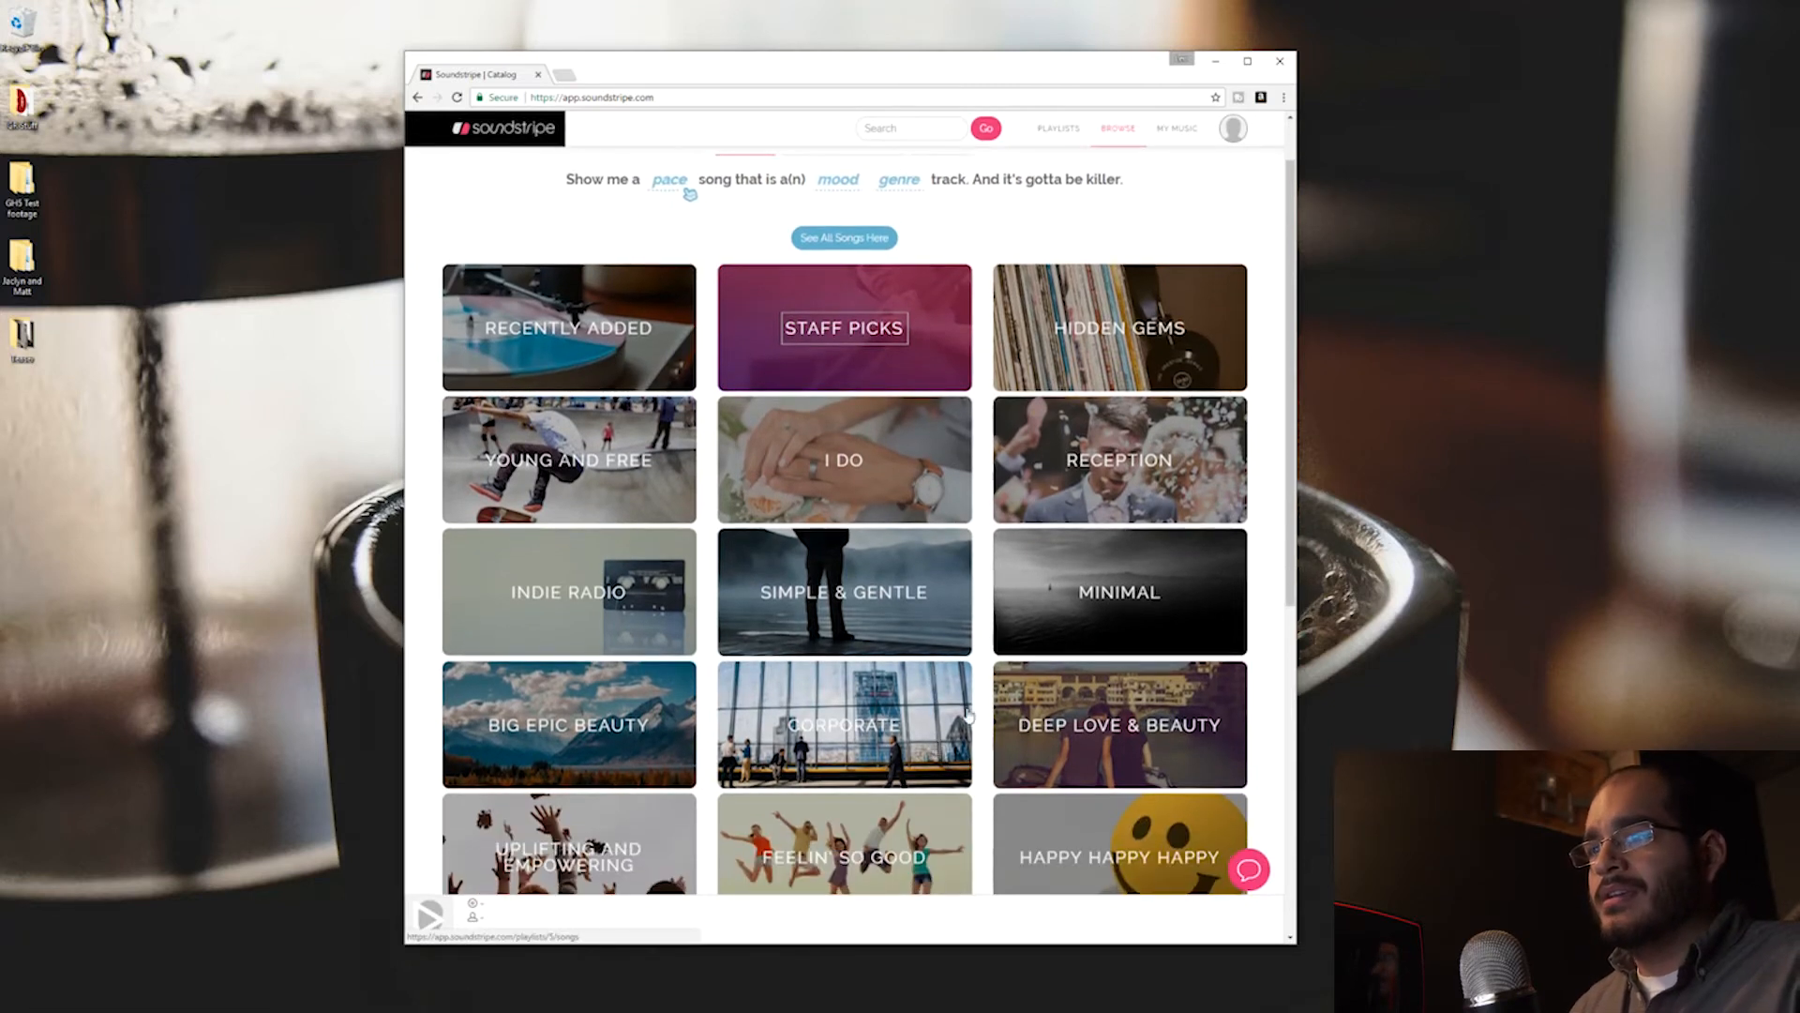
scroll(844, 699, "down", 1)
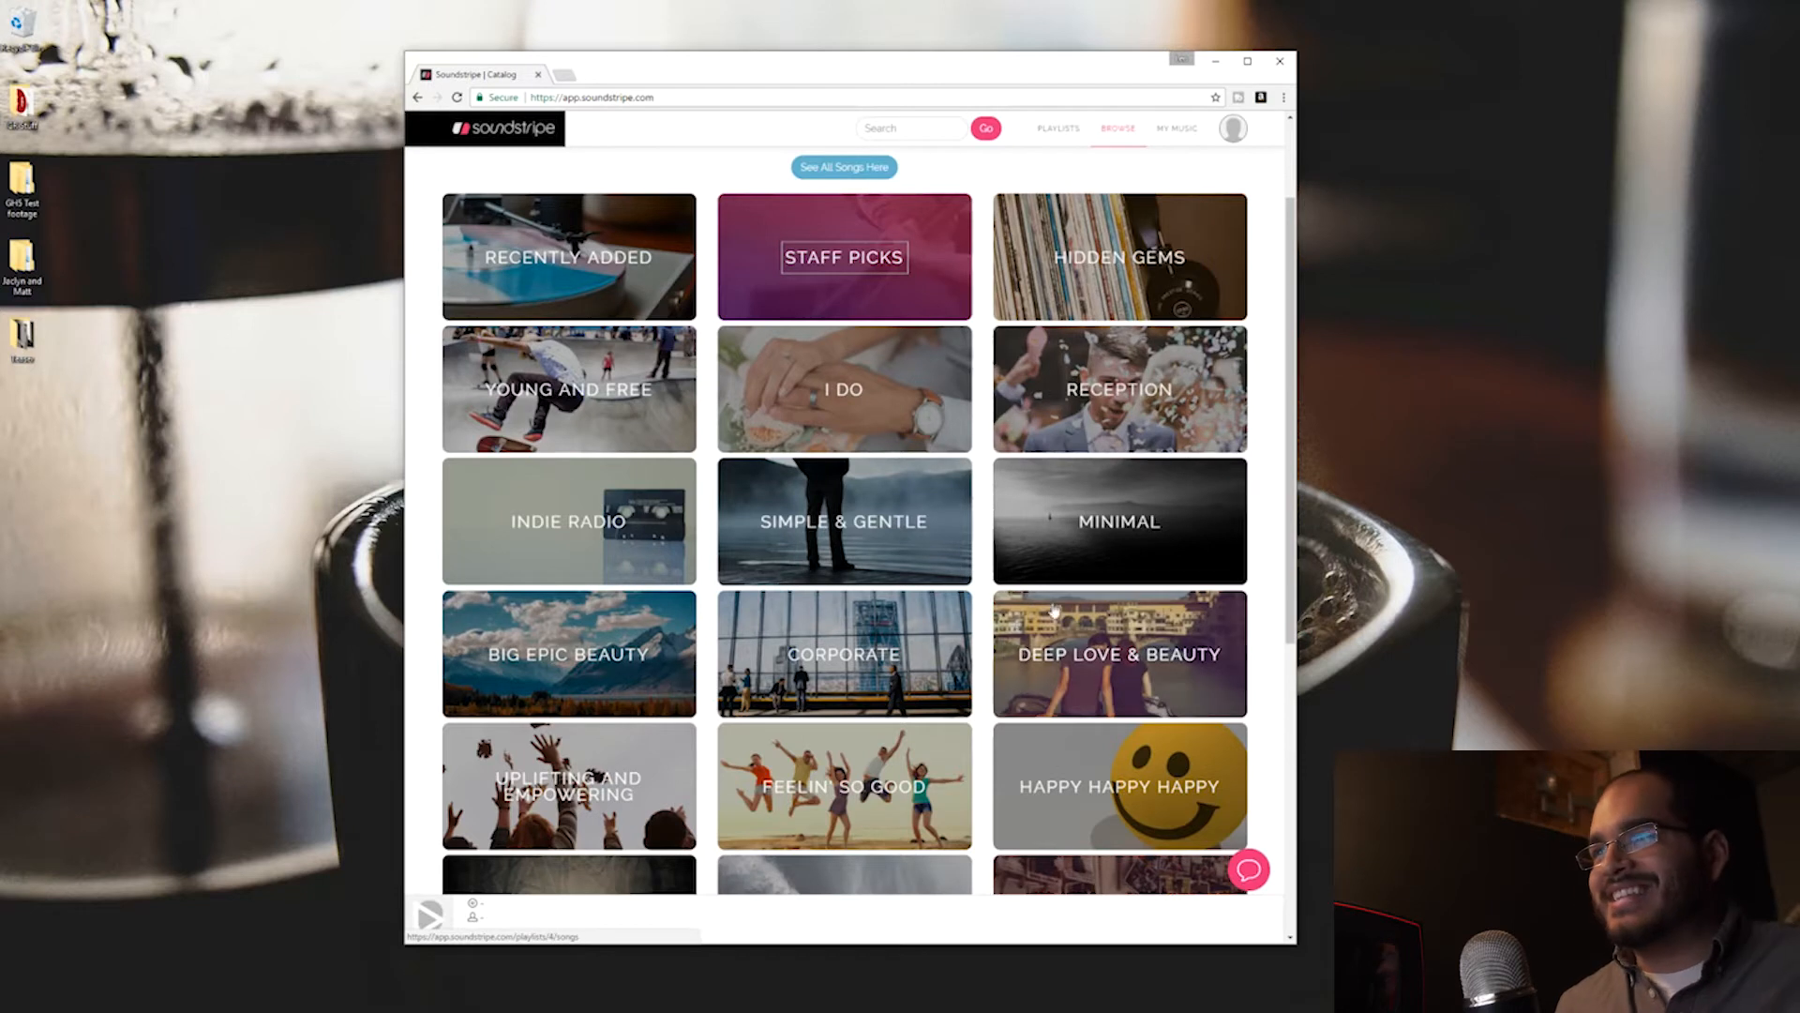
scroll(1187, 506, "down", 2)
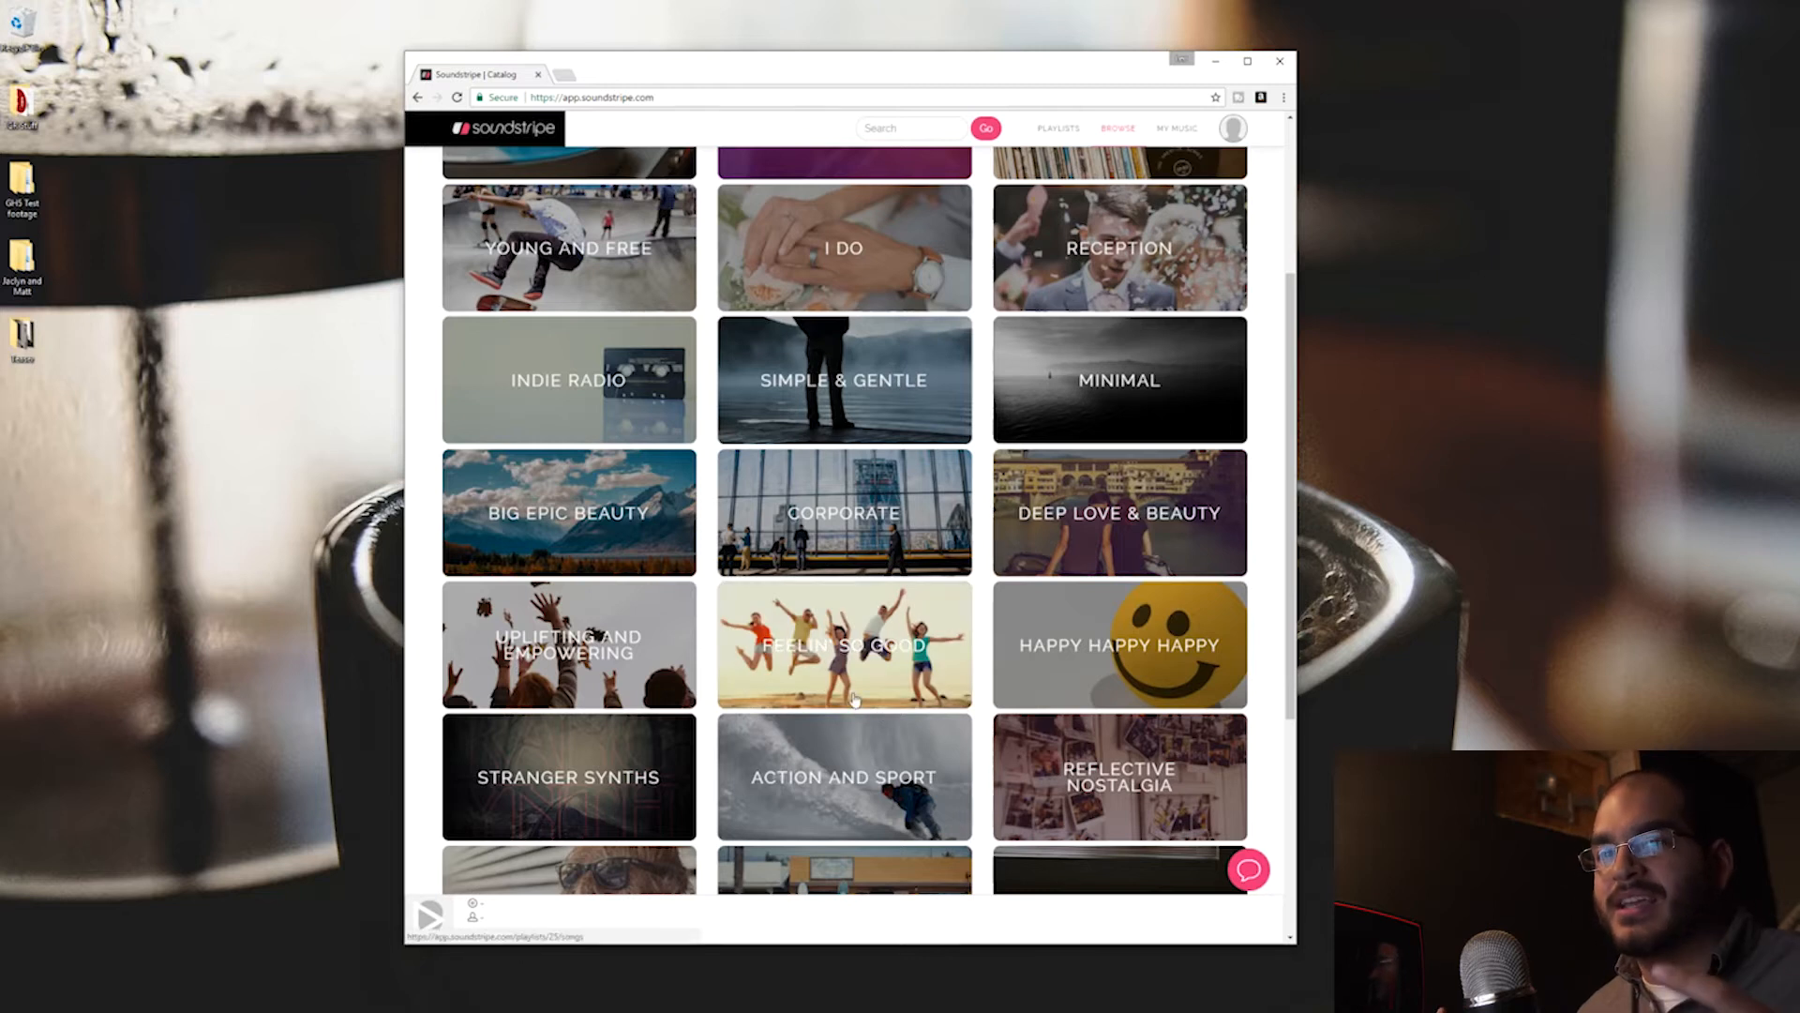
Step: Open the Big Epic Beauty playlist and look over its songs
left_click(600, 523)
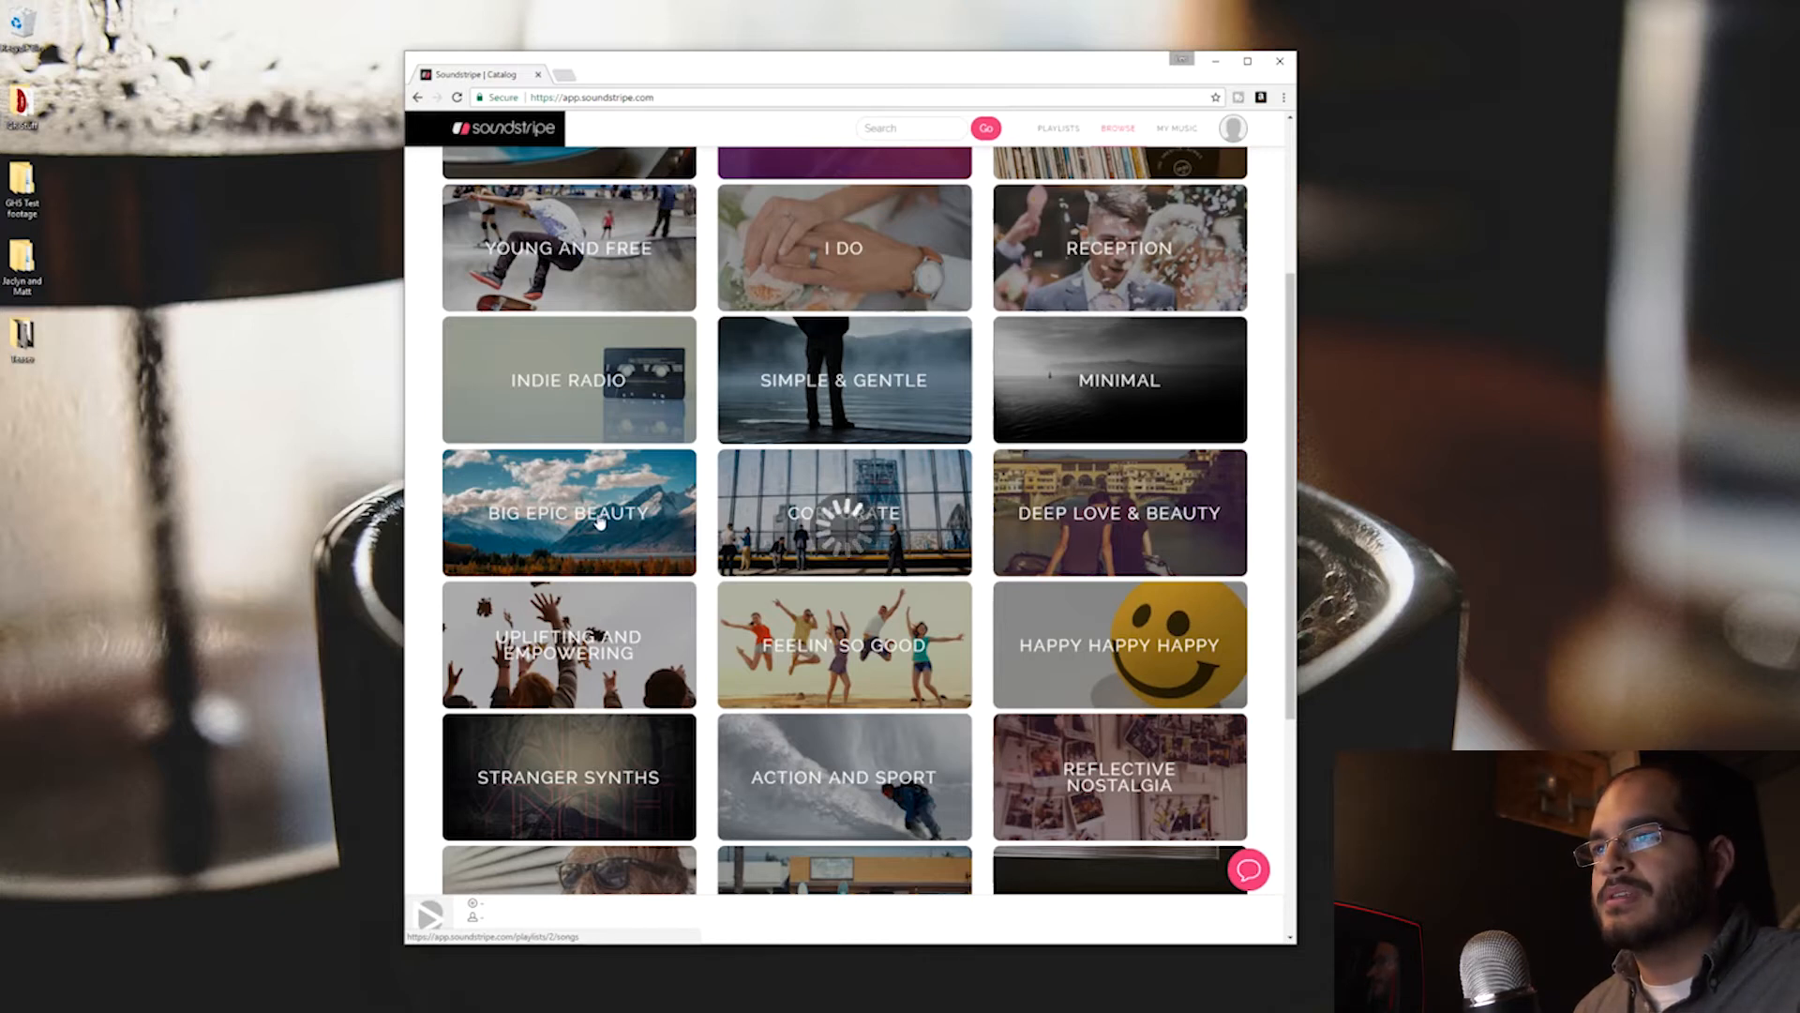
scroll(701, 586, "down", 2)
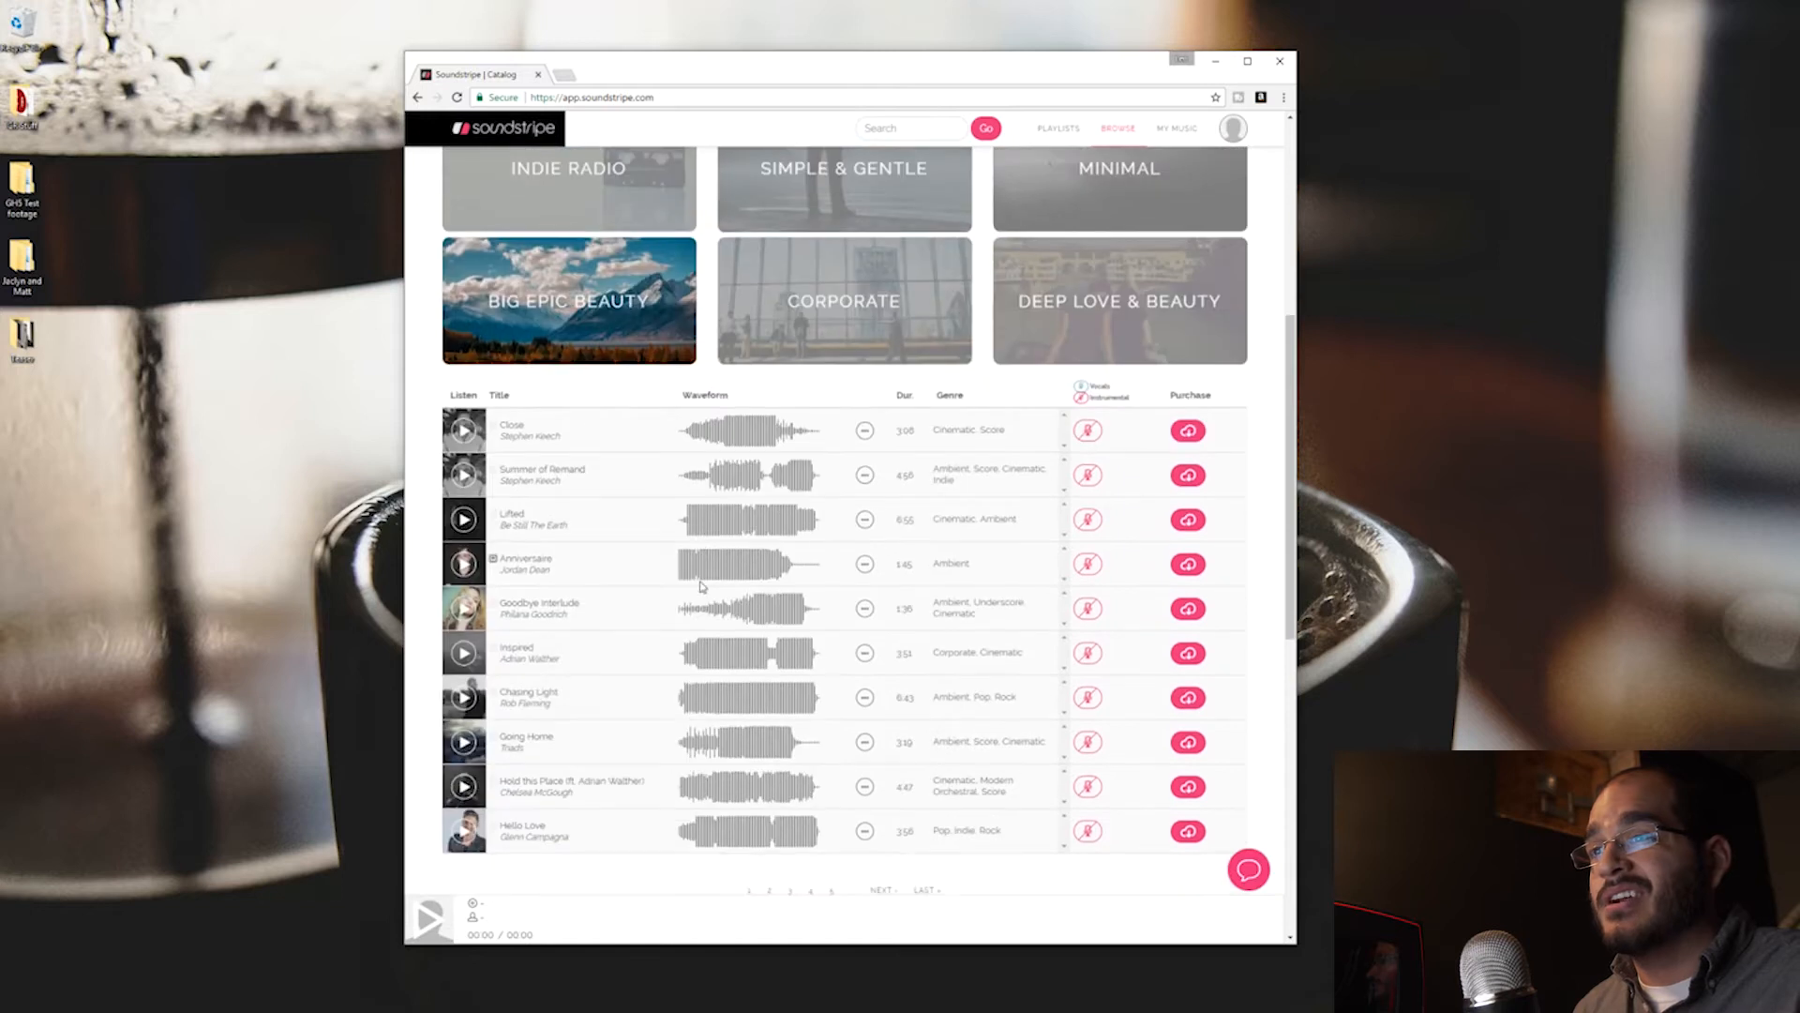
scroll(701, 586, "down", 2)
scroll(701, 586, "up", 1)
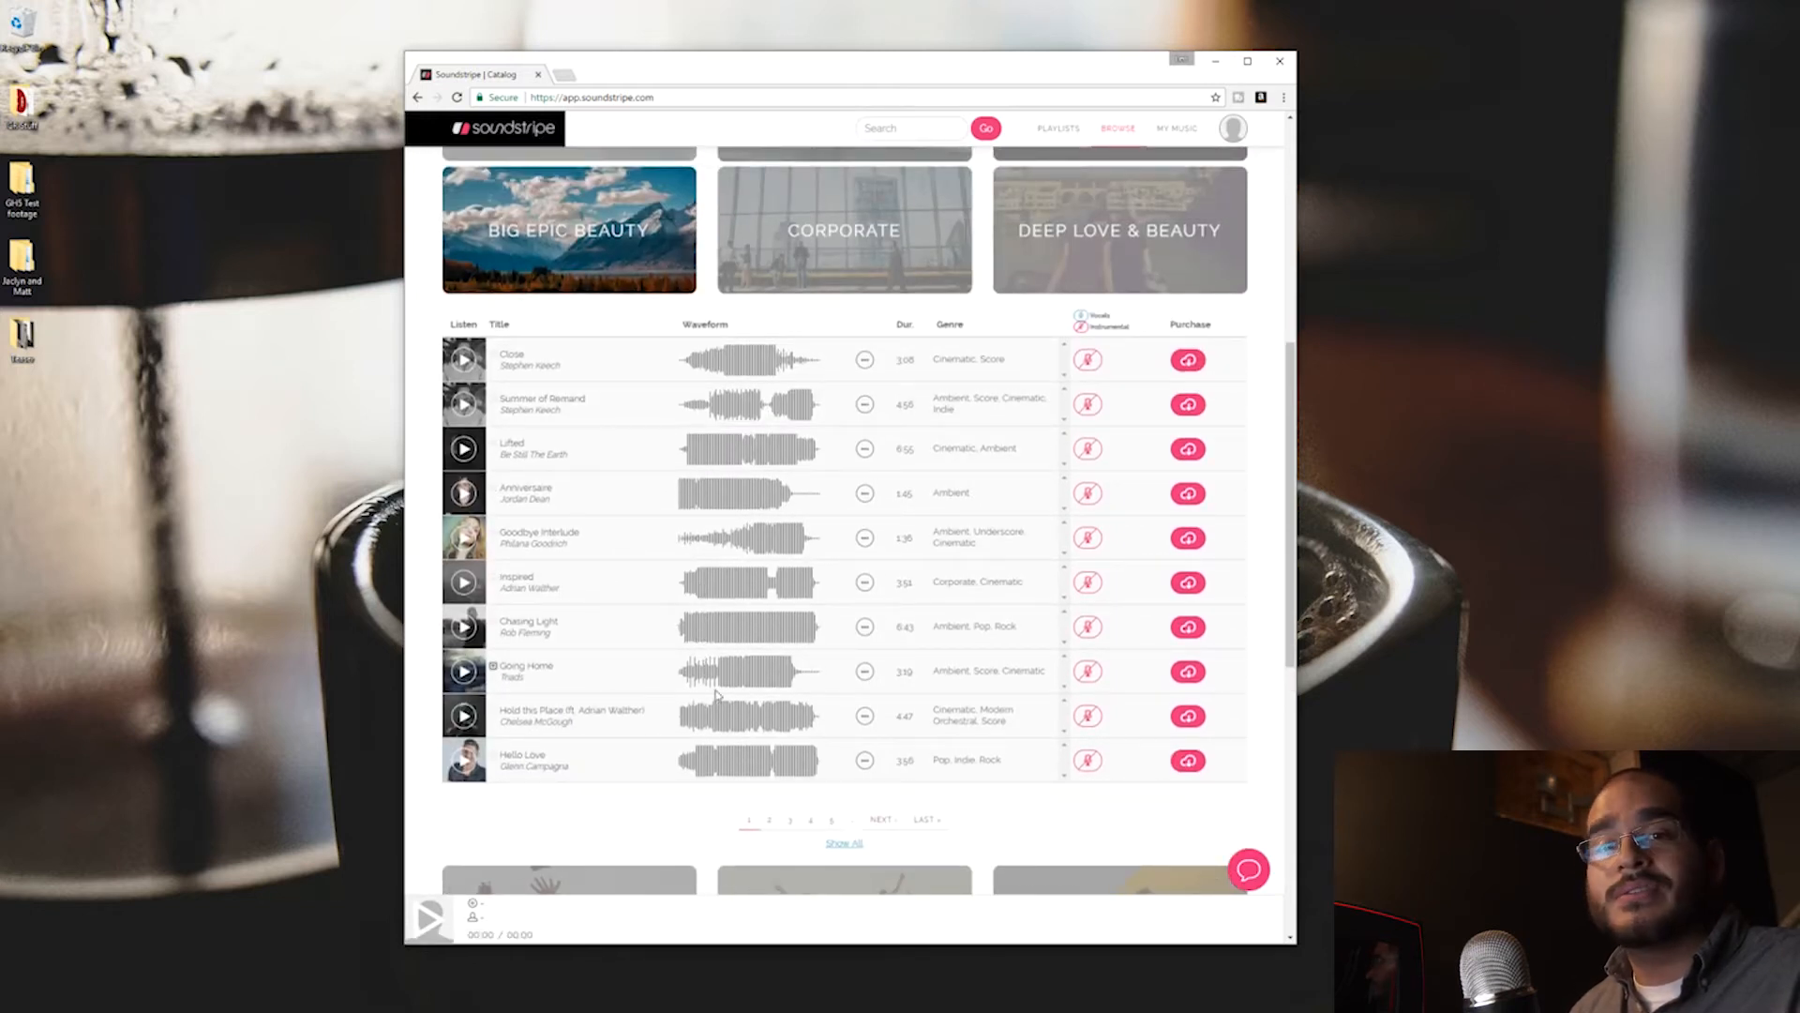
Step: Go to page 2 of the playlist, preview "My Path Leads to You" at several points and pause it
left_click(769, 818)
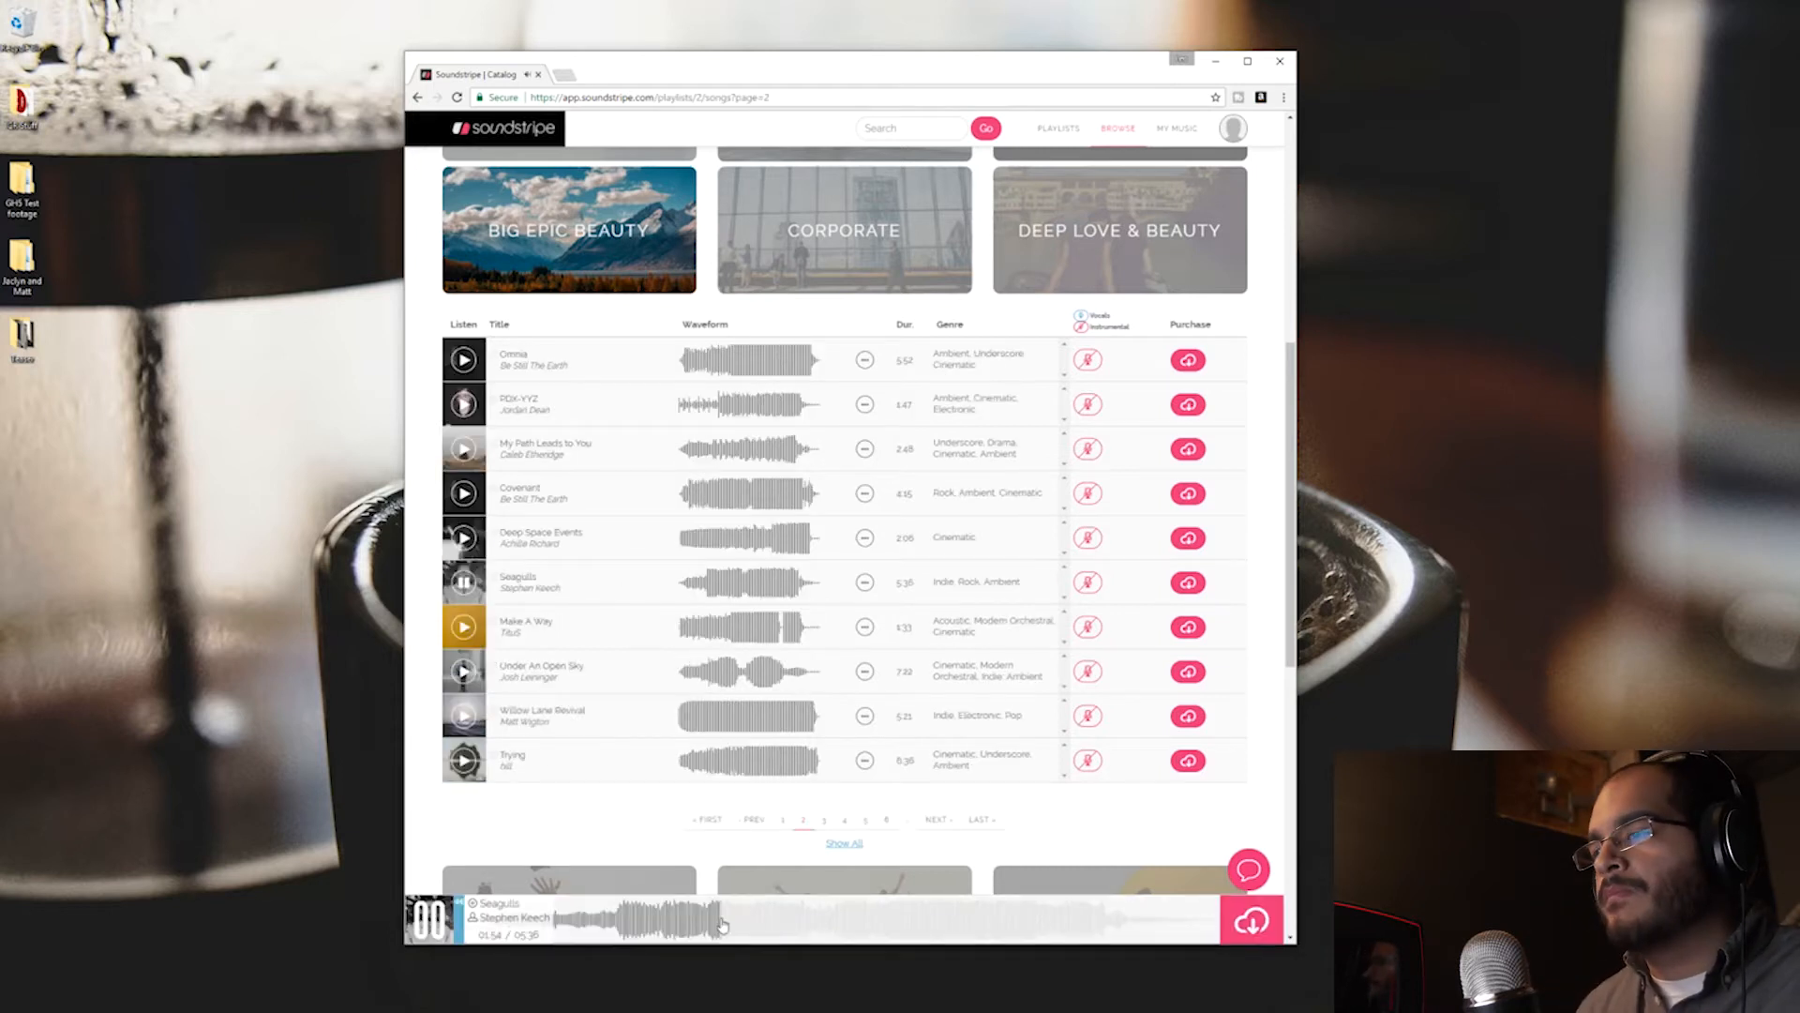
left_click(465, 452)
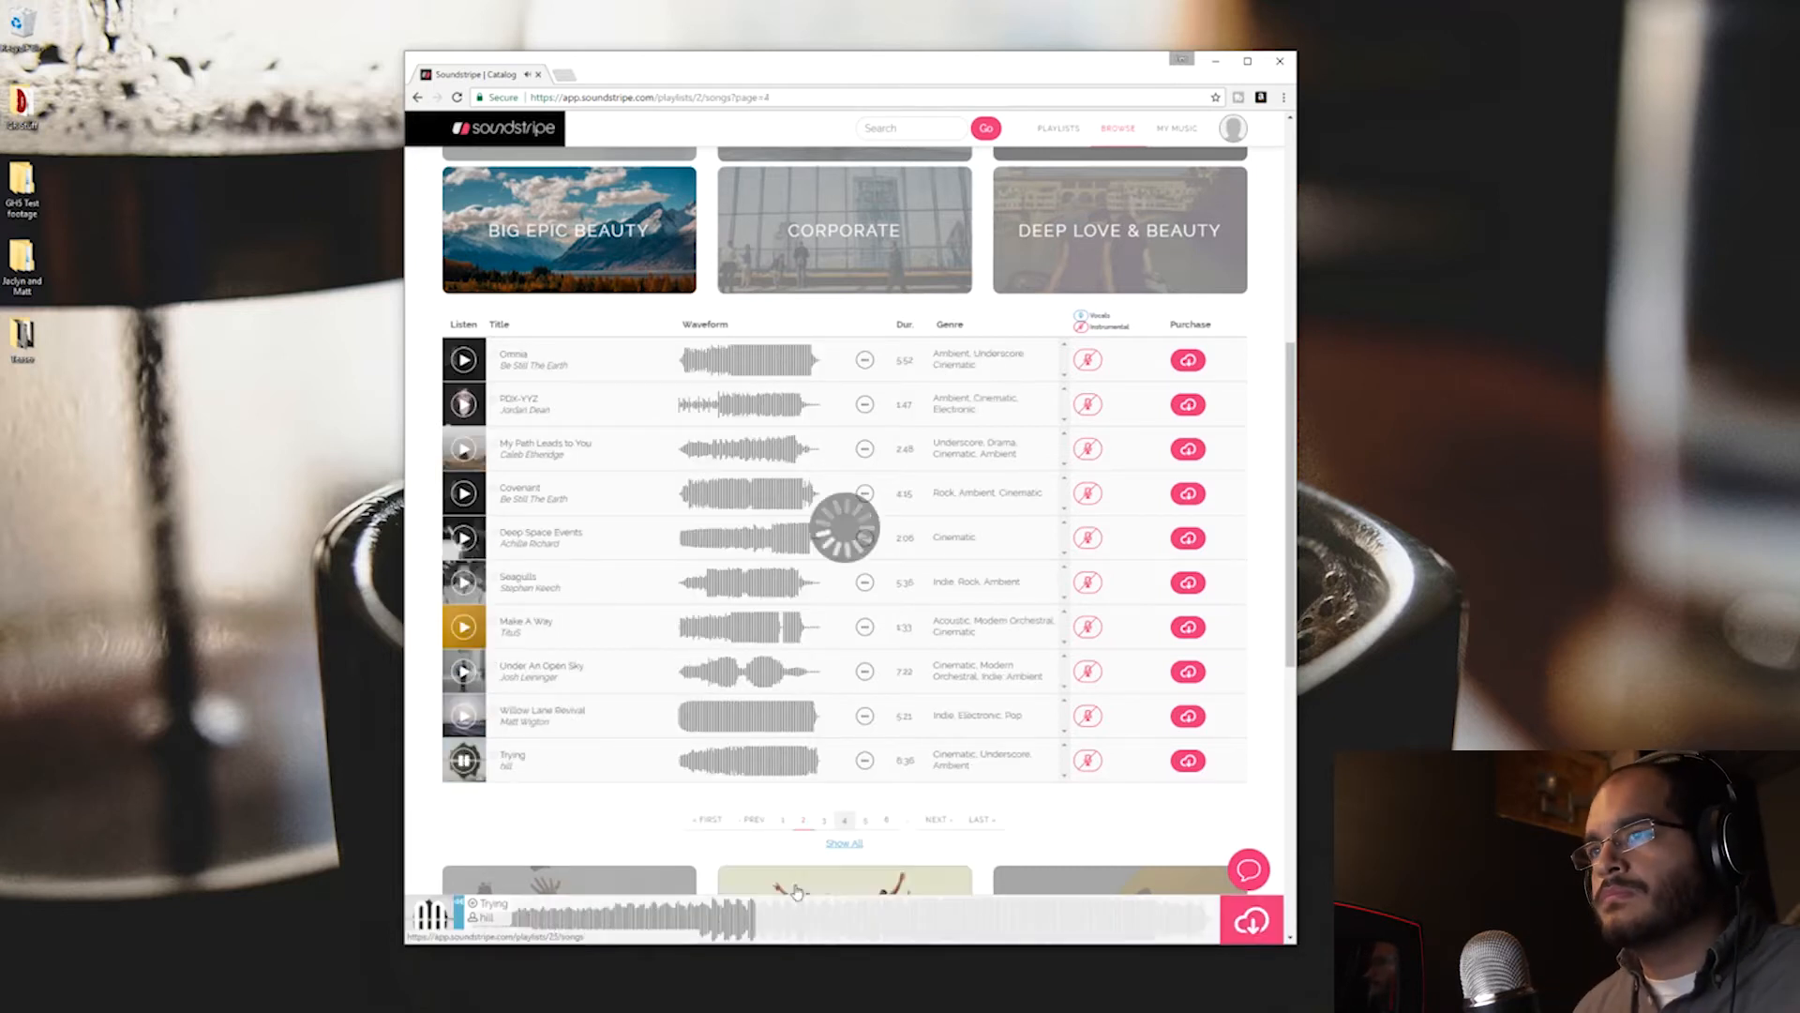
left_click(757, 923)
left_click(1007, 922)
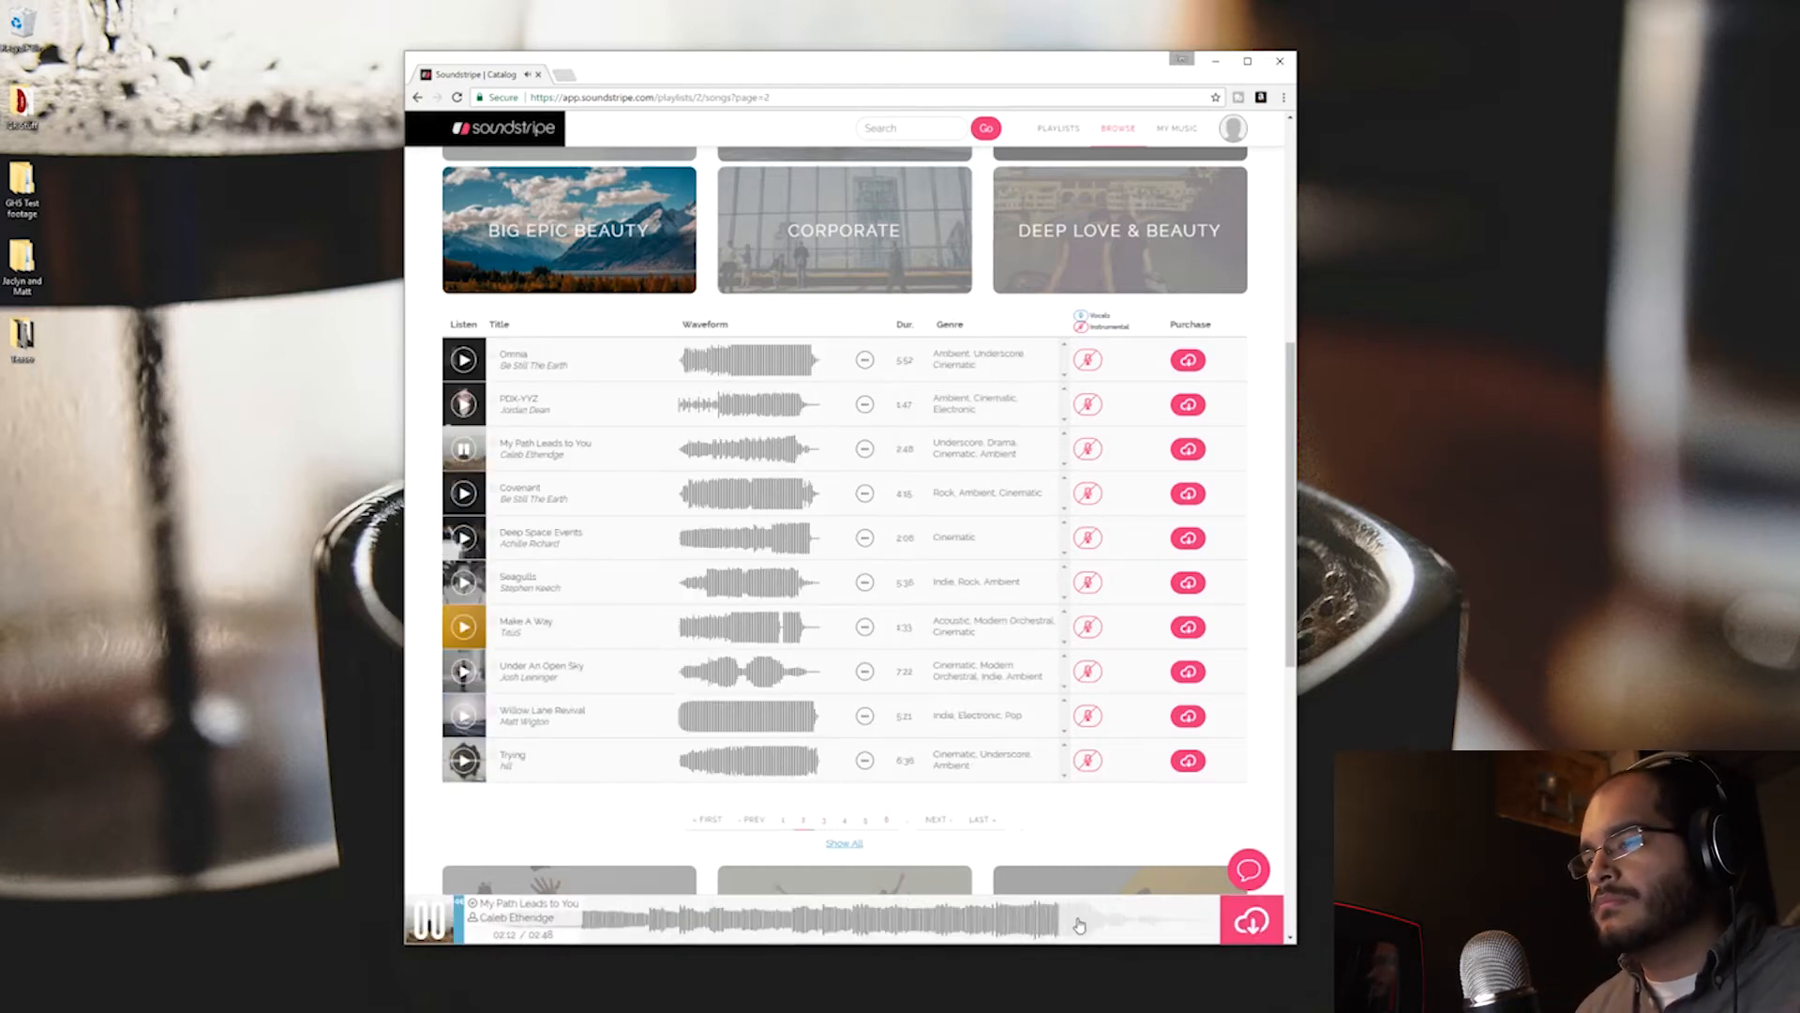
left_click(428, 919)
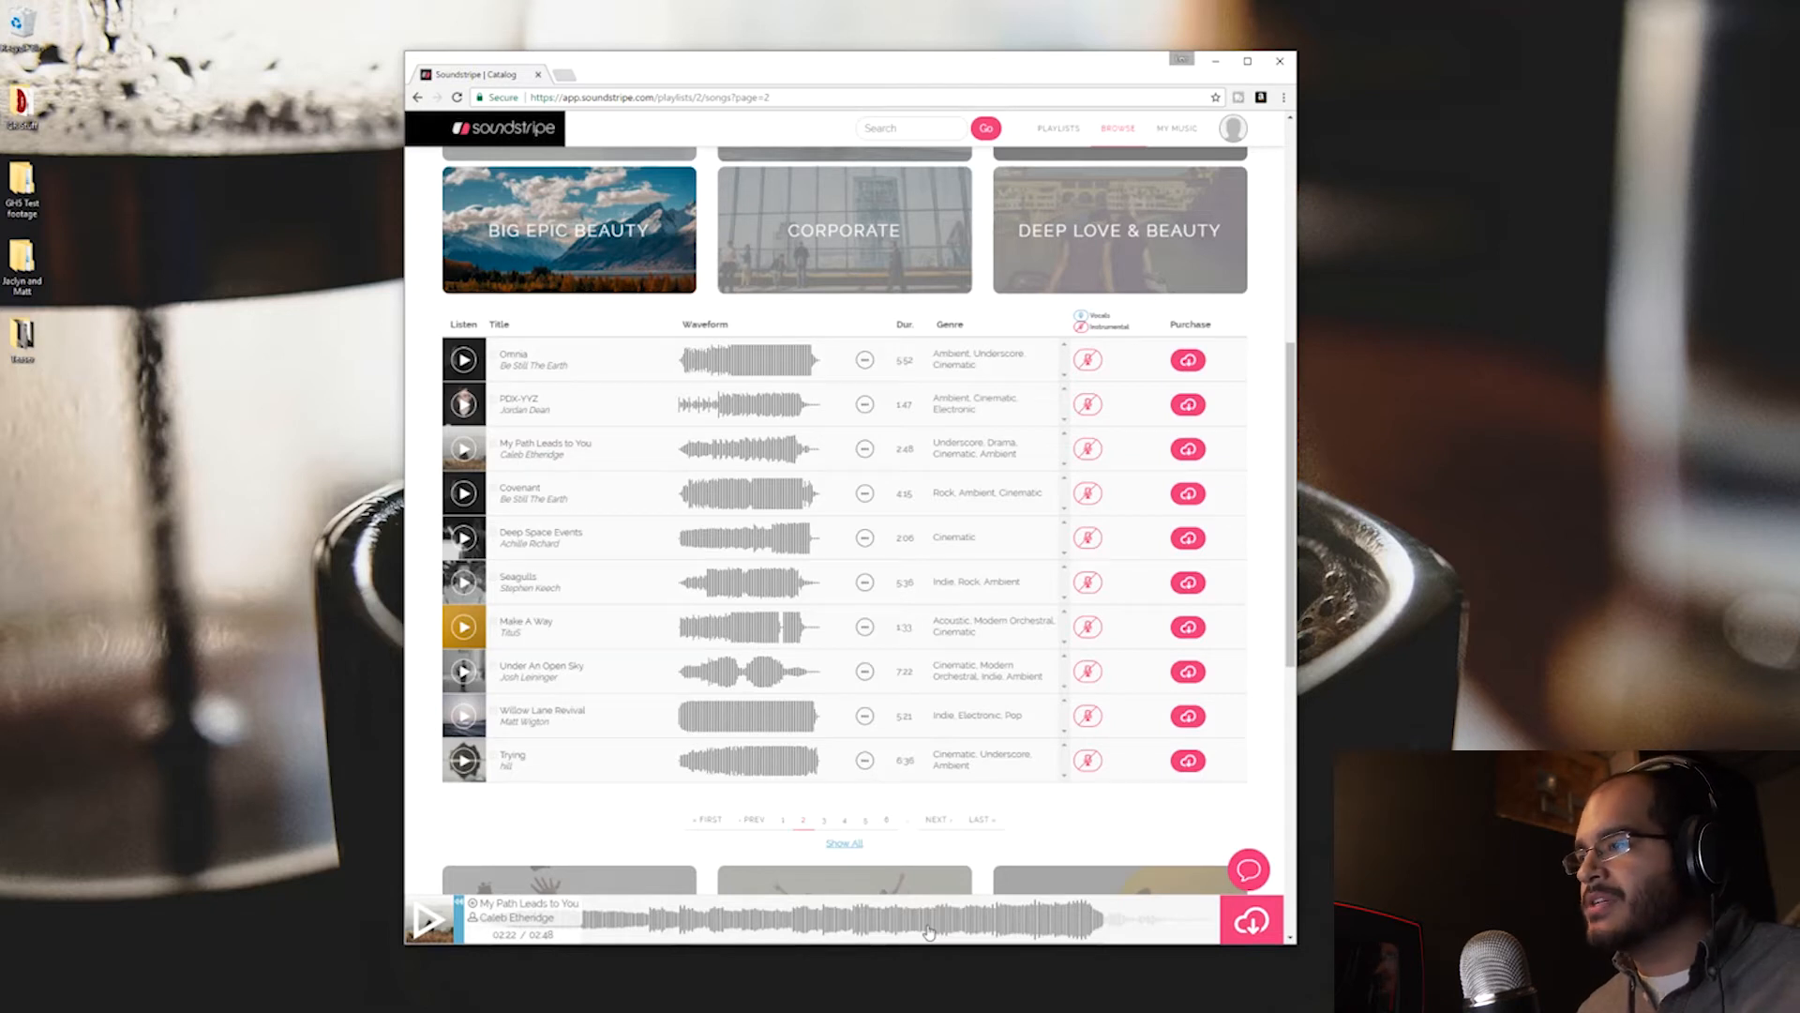
Step: Start a final-project download of "My Path Leads to You" and begin filling in the project title for its license
left_click(1257, 926)
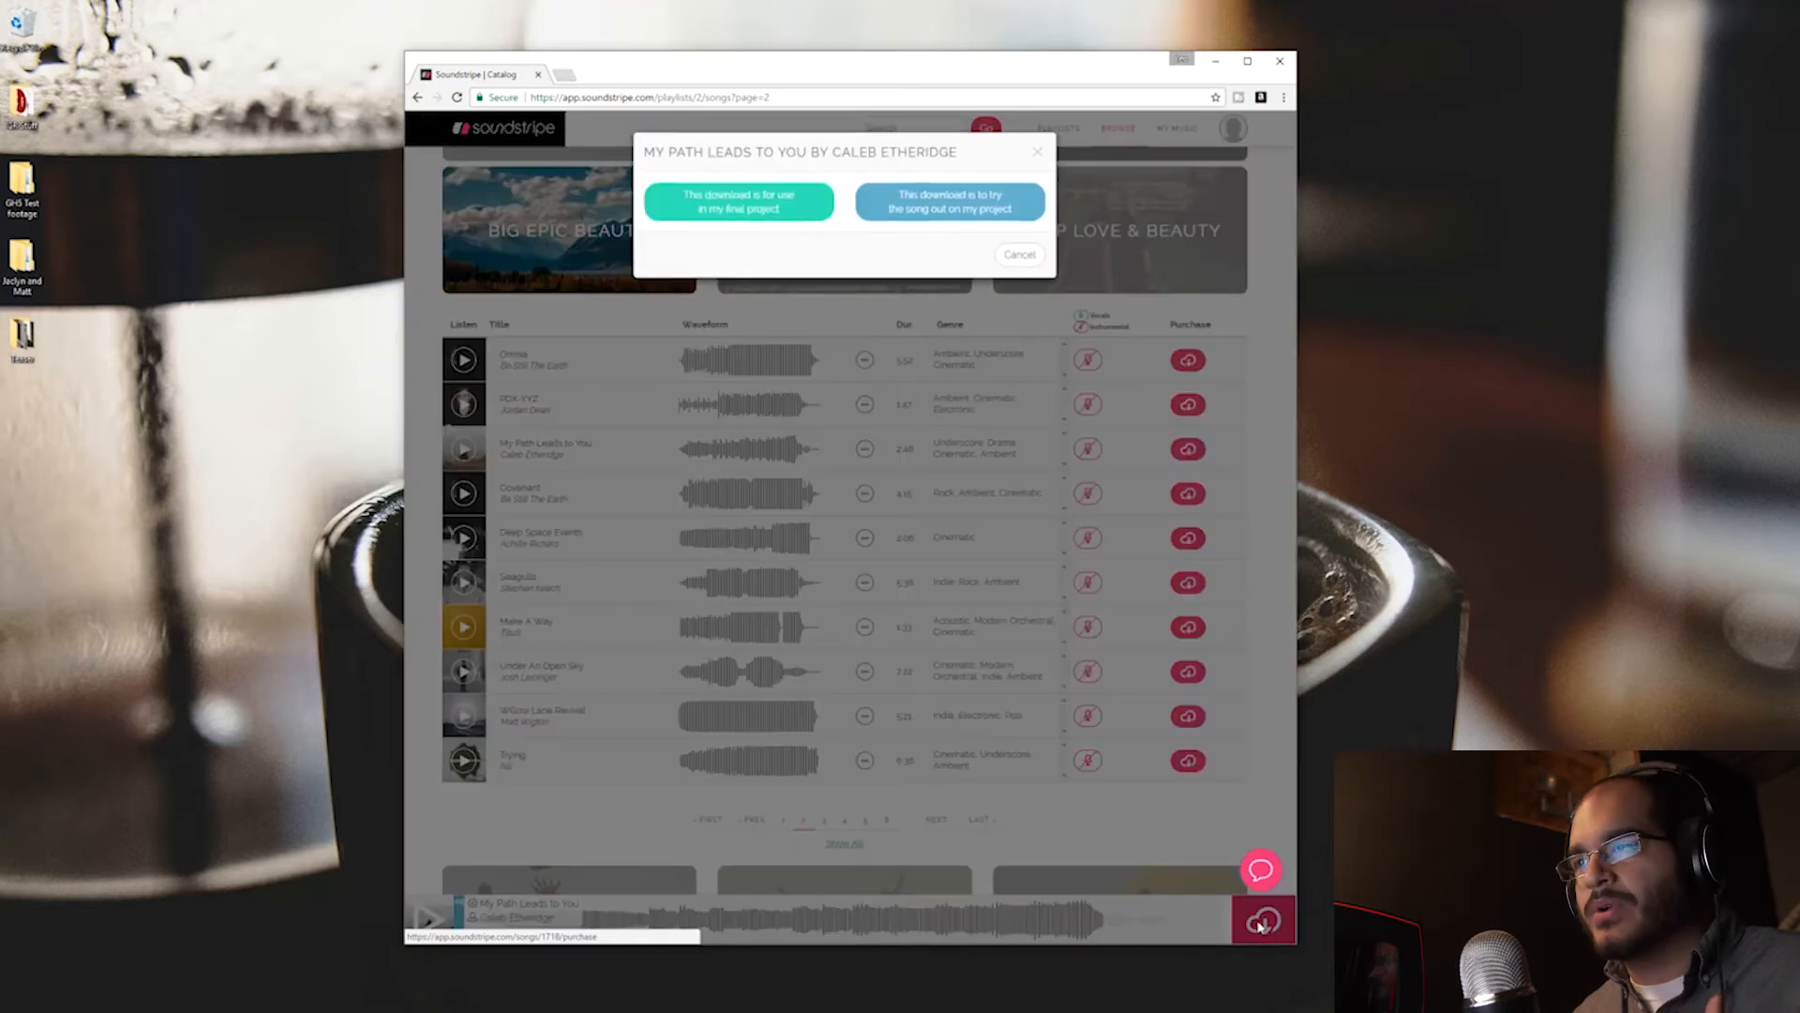
left_click(787, 204)
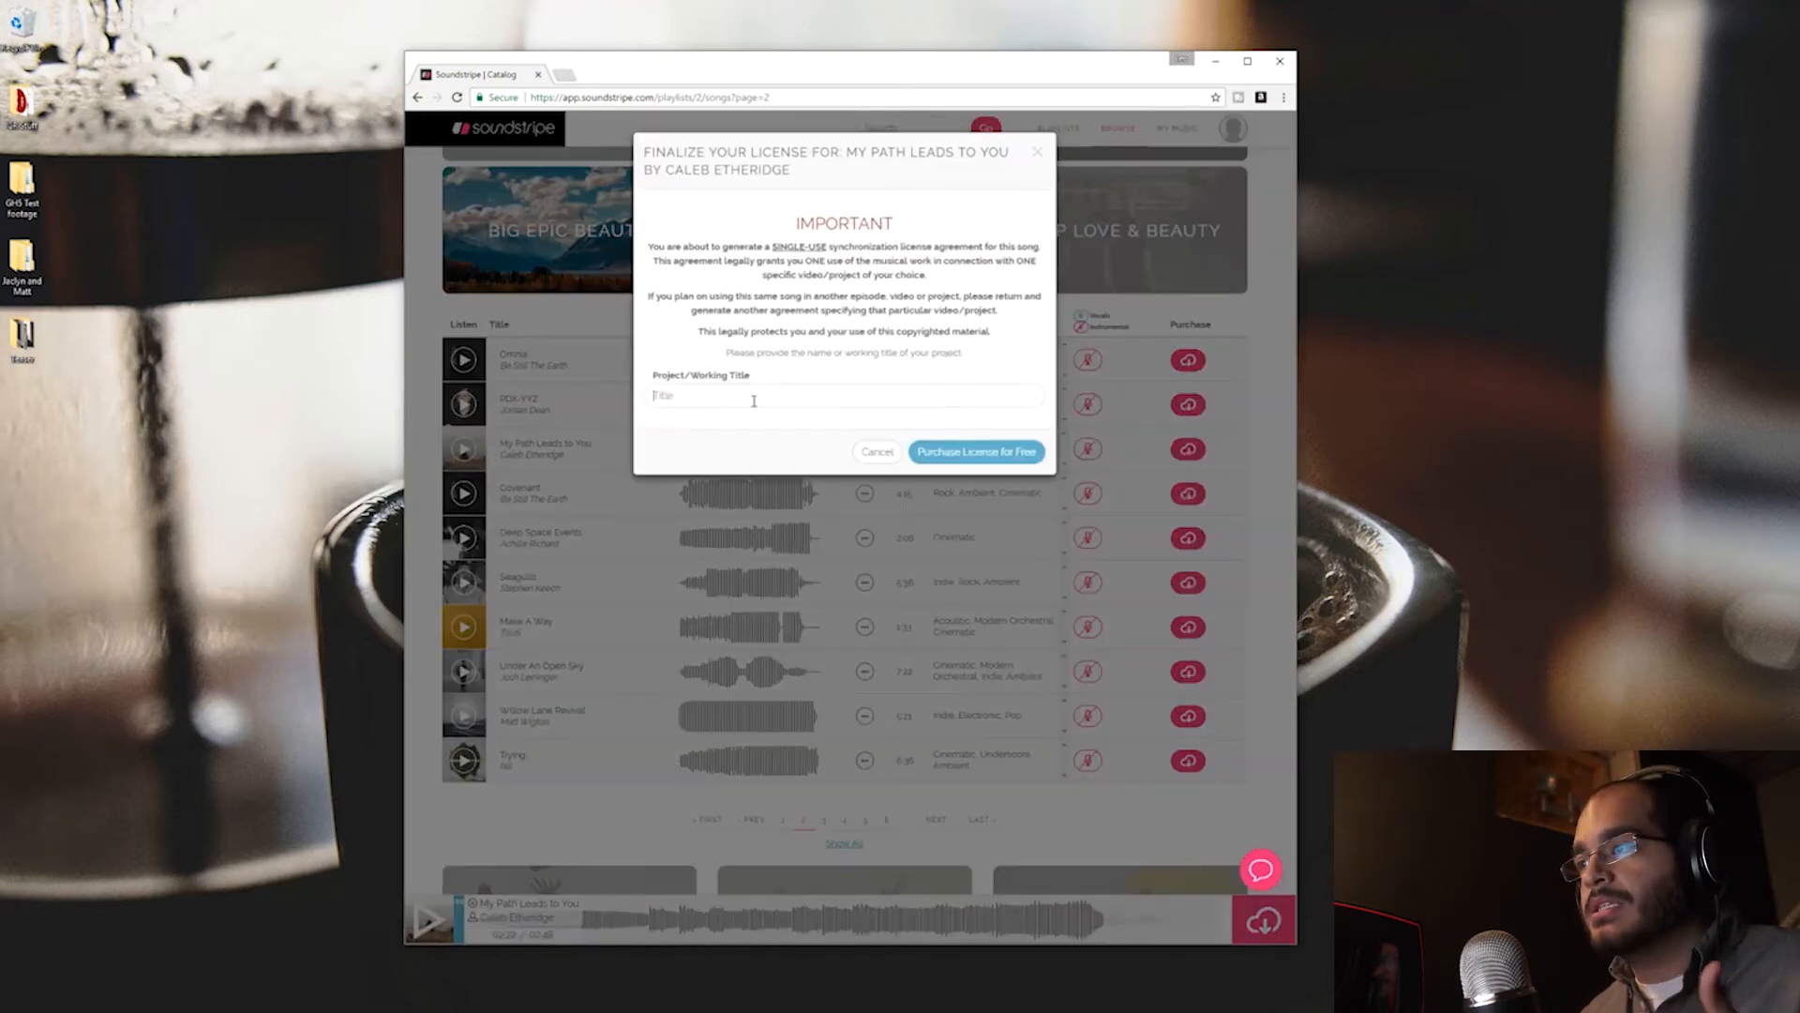
left_click(754, 400)
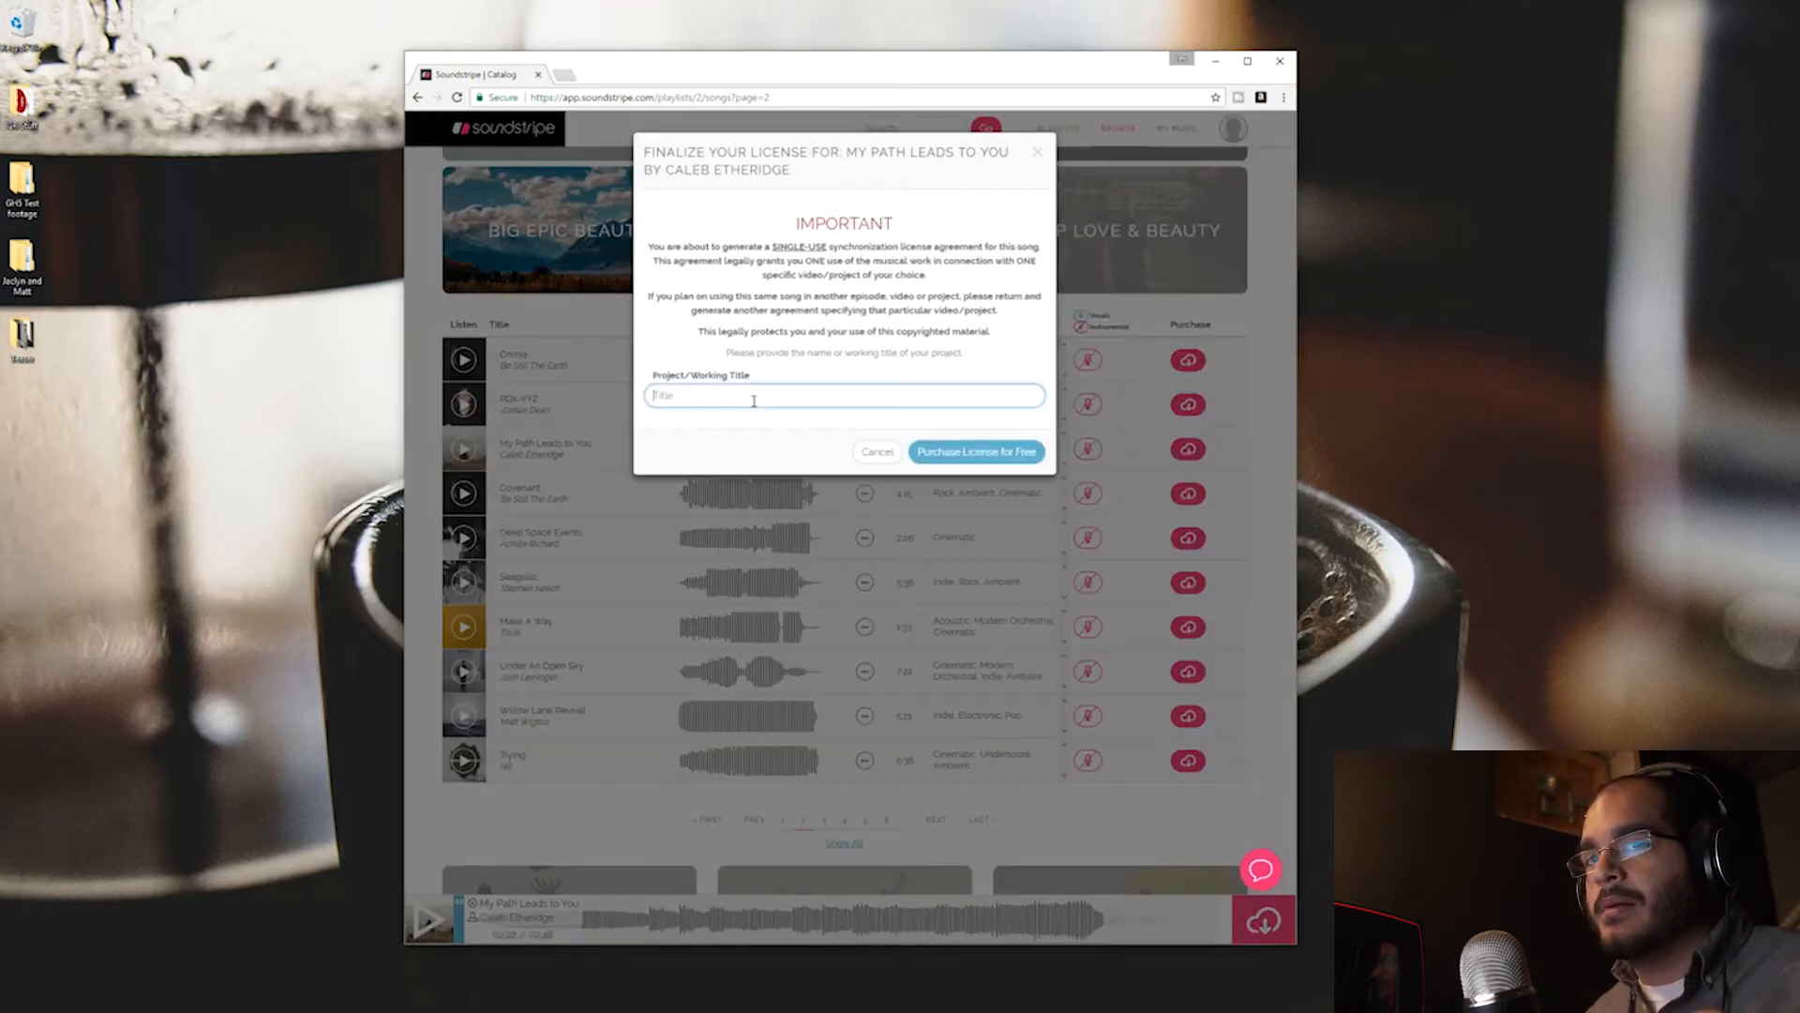
type("J")
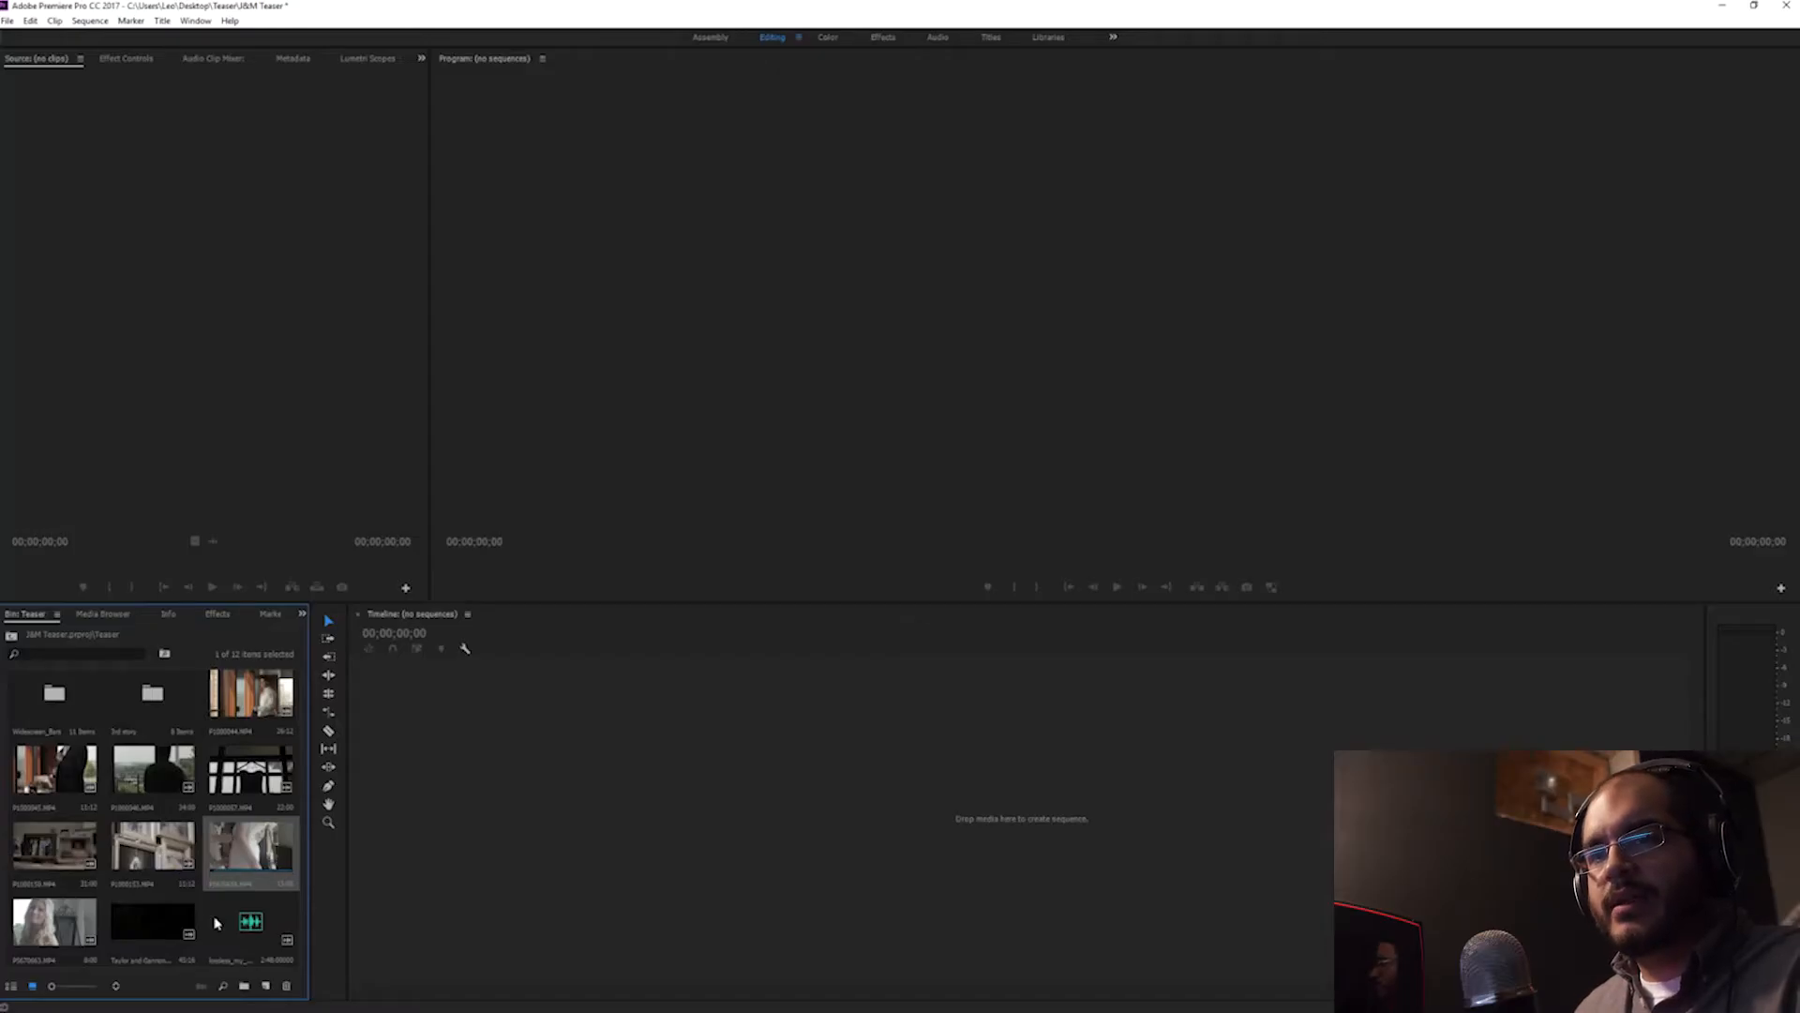
Step: In Premiere Pro, create a sequence from the clip P1000044.MP4 and delete the clip from the timeline
left_click(241, 699)
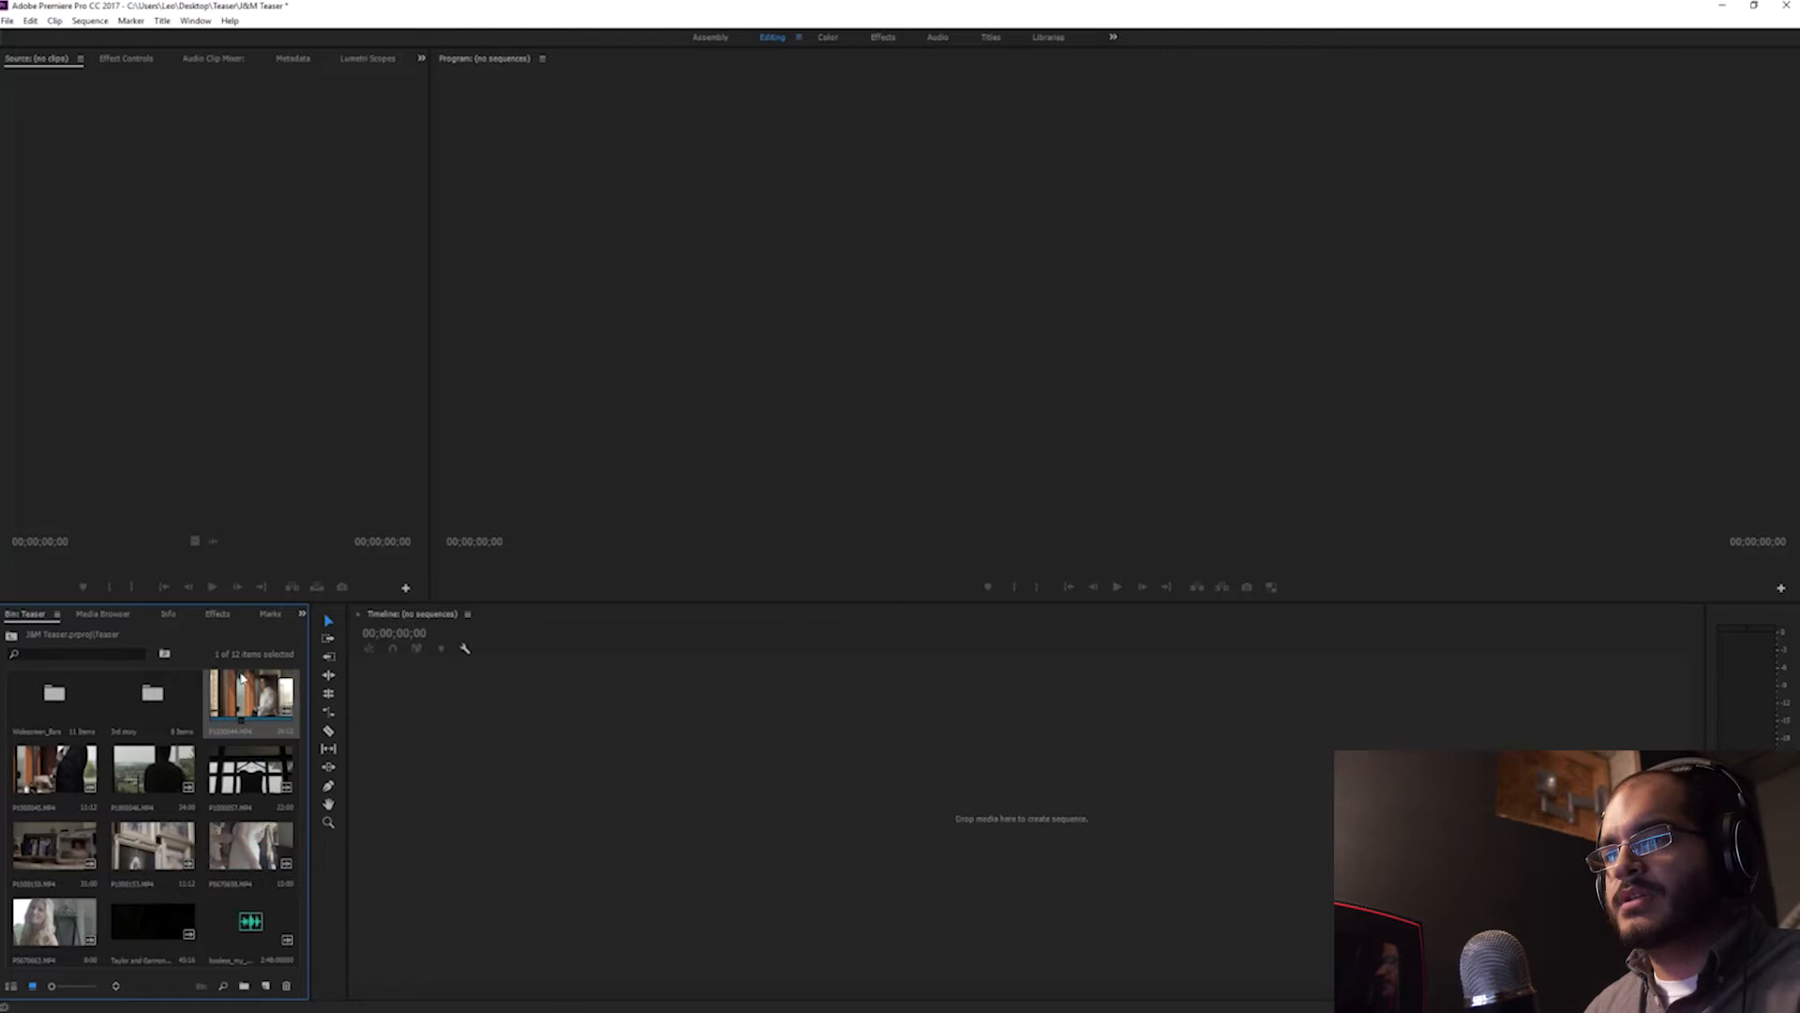
left_click_drag(504, 844, 577, 837)
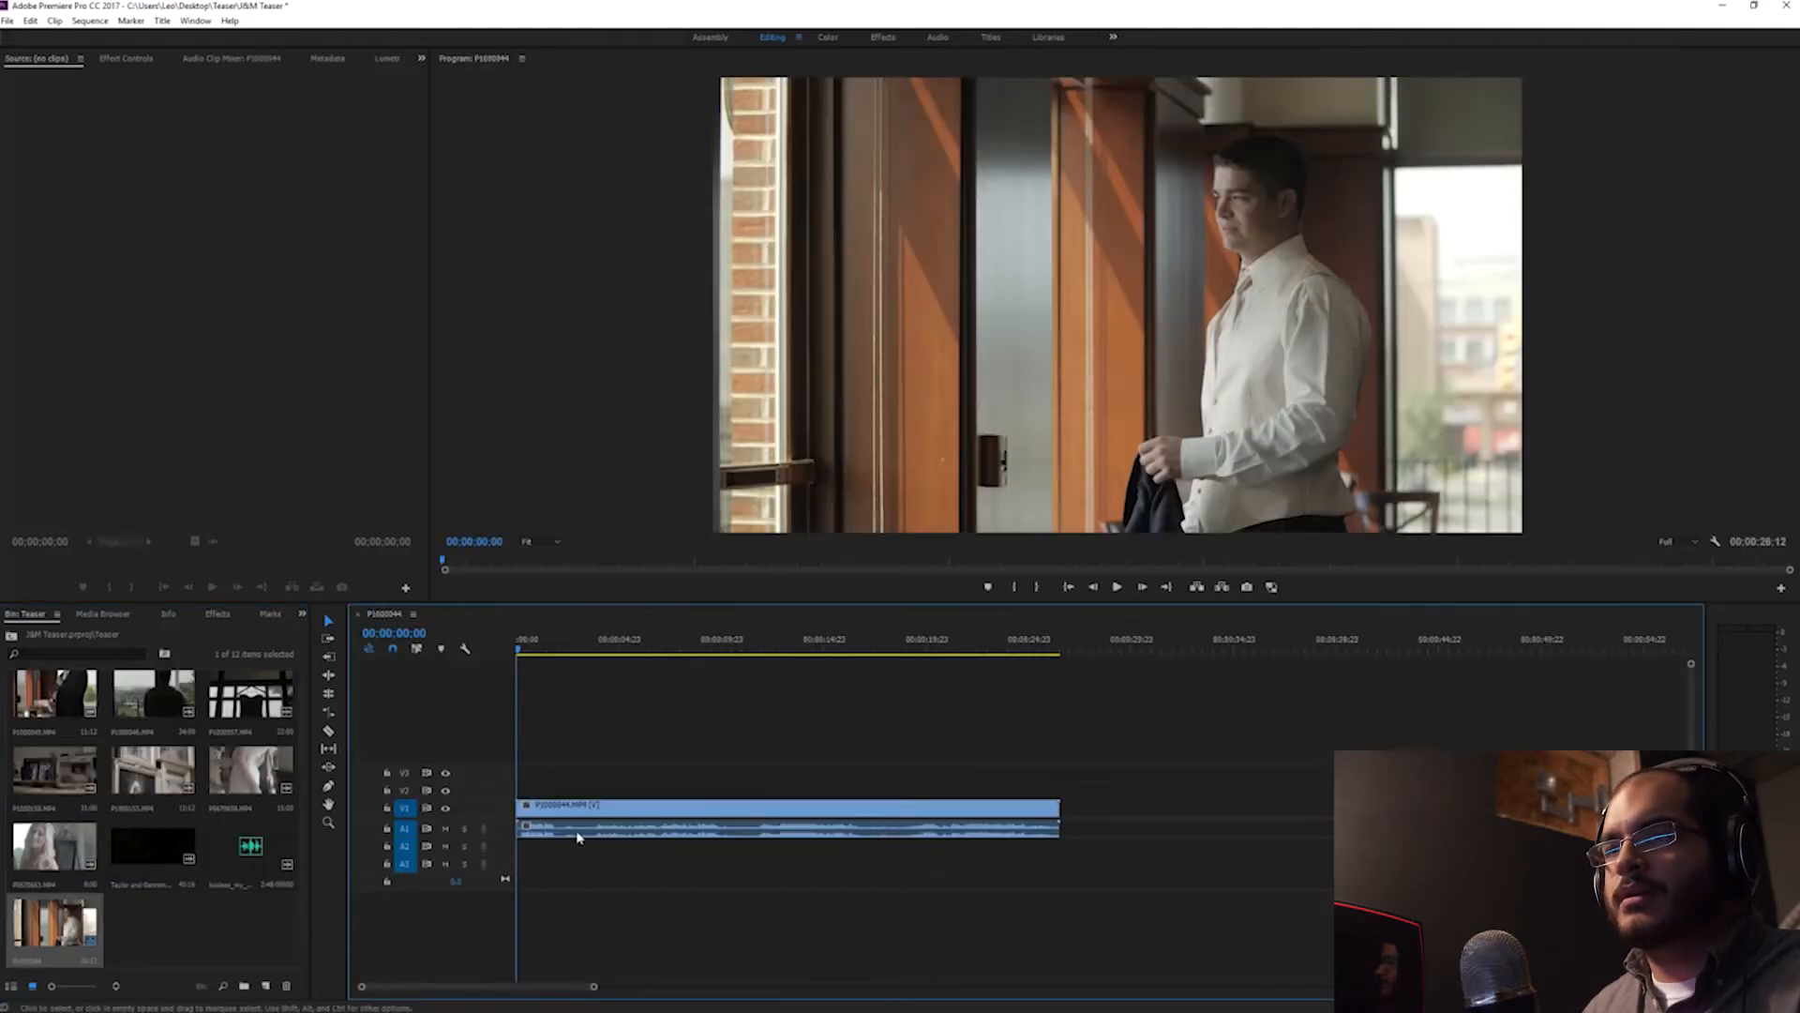
left_click(765, 829)
key("Delete")
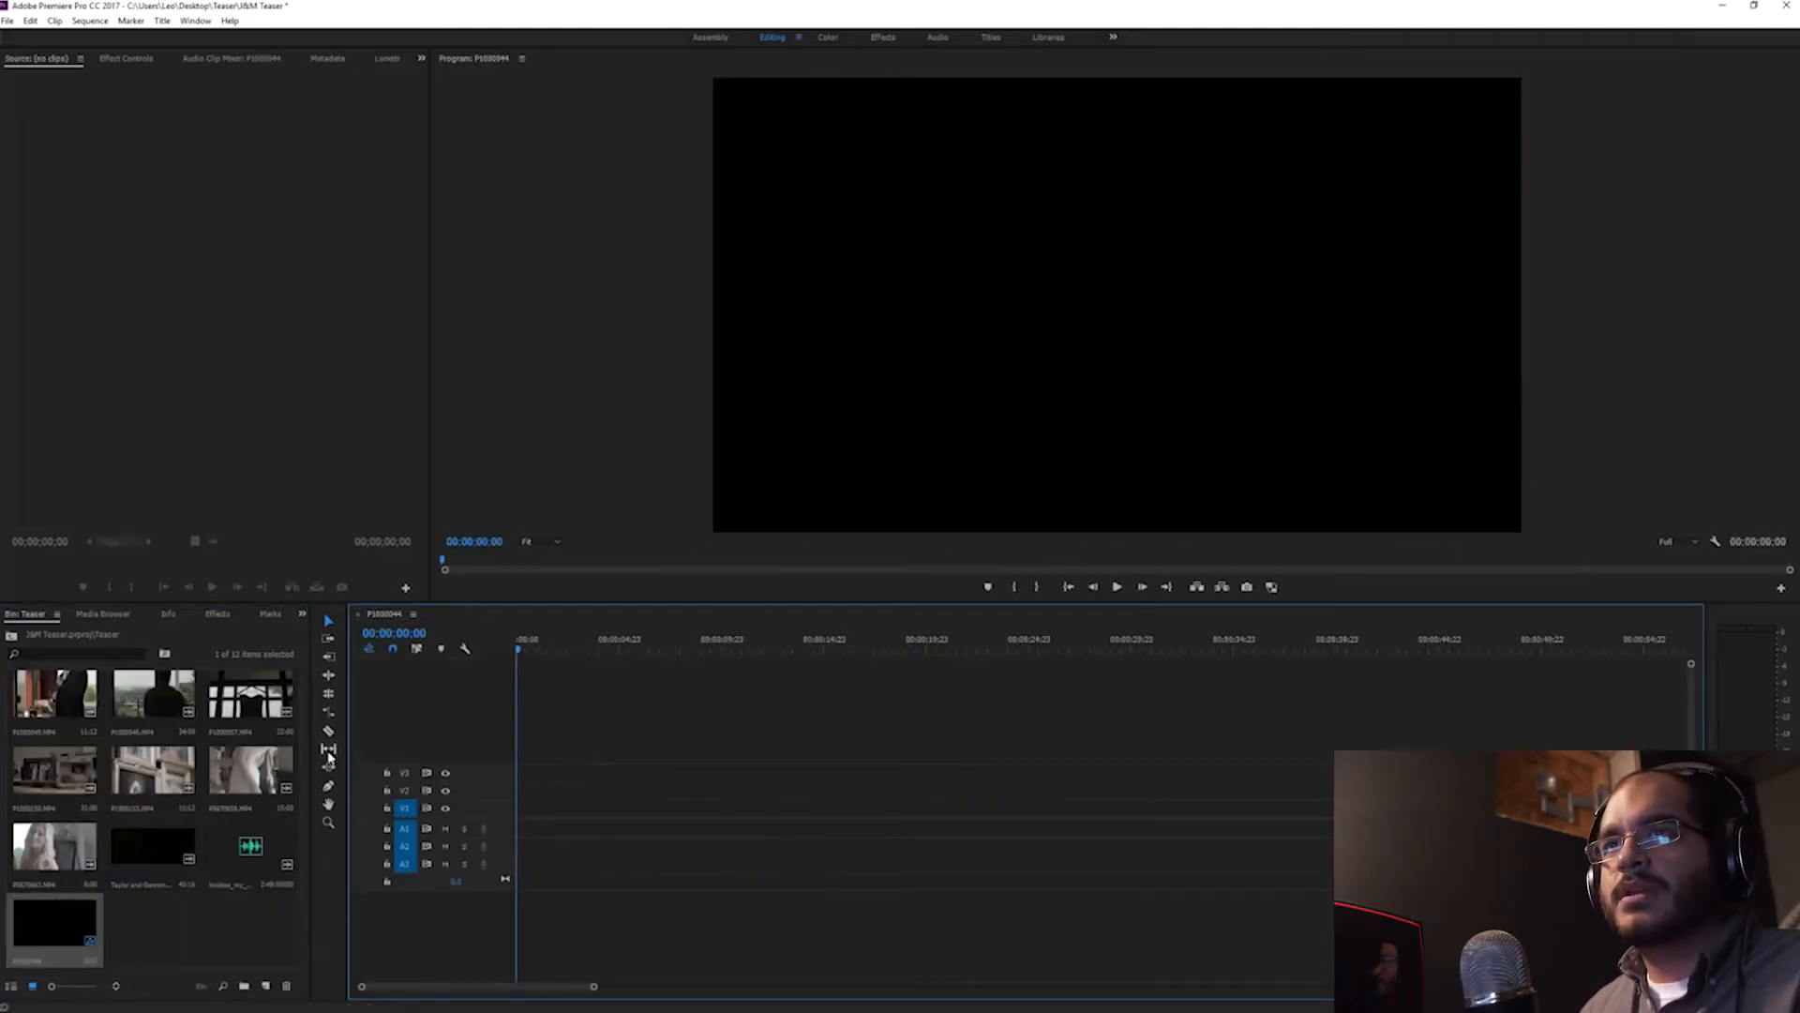
Step: Set the sequence's editing mode to DNX 1080p
left_click(94, 21)
left_click(99, 37)
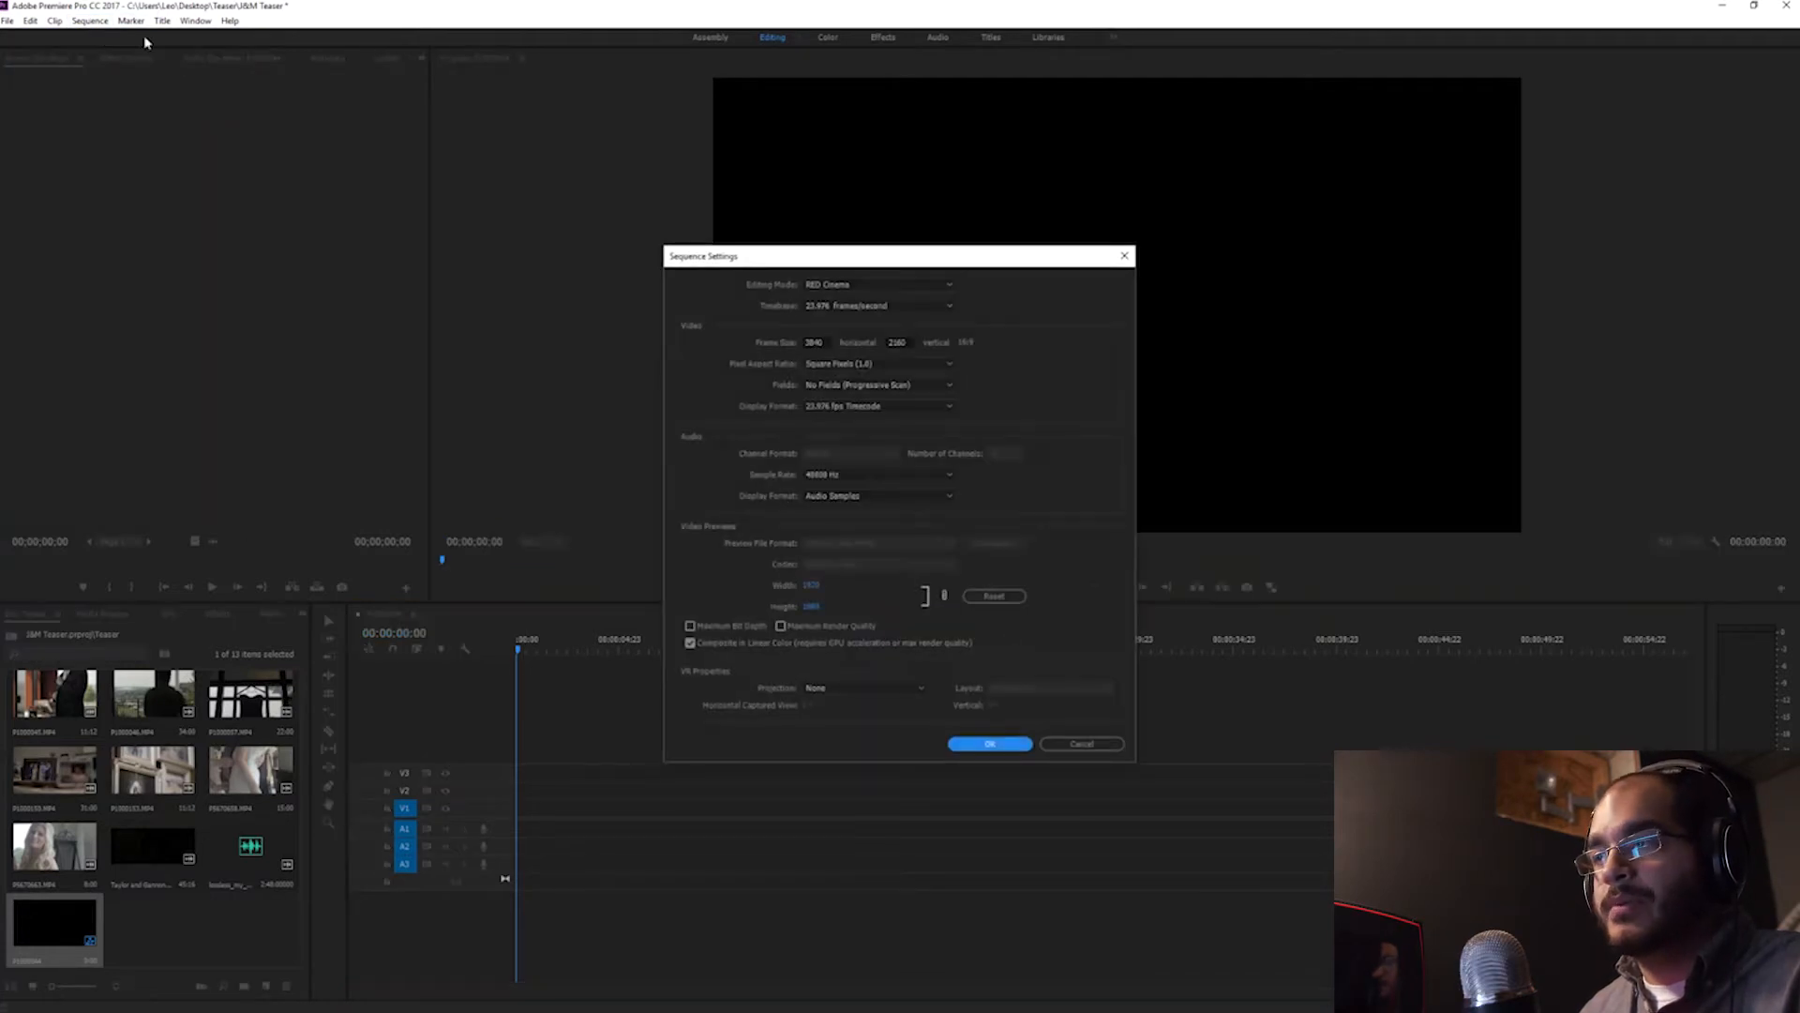
left_click(949, 285)
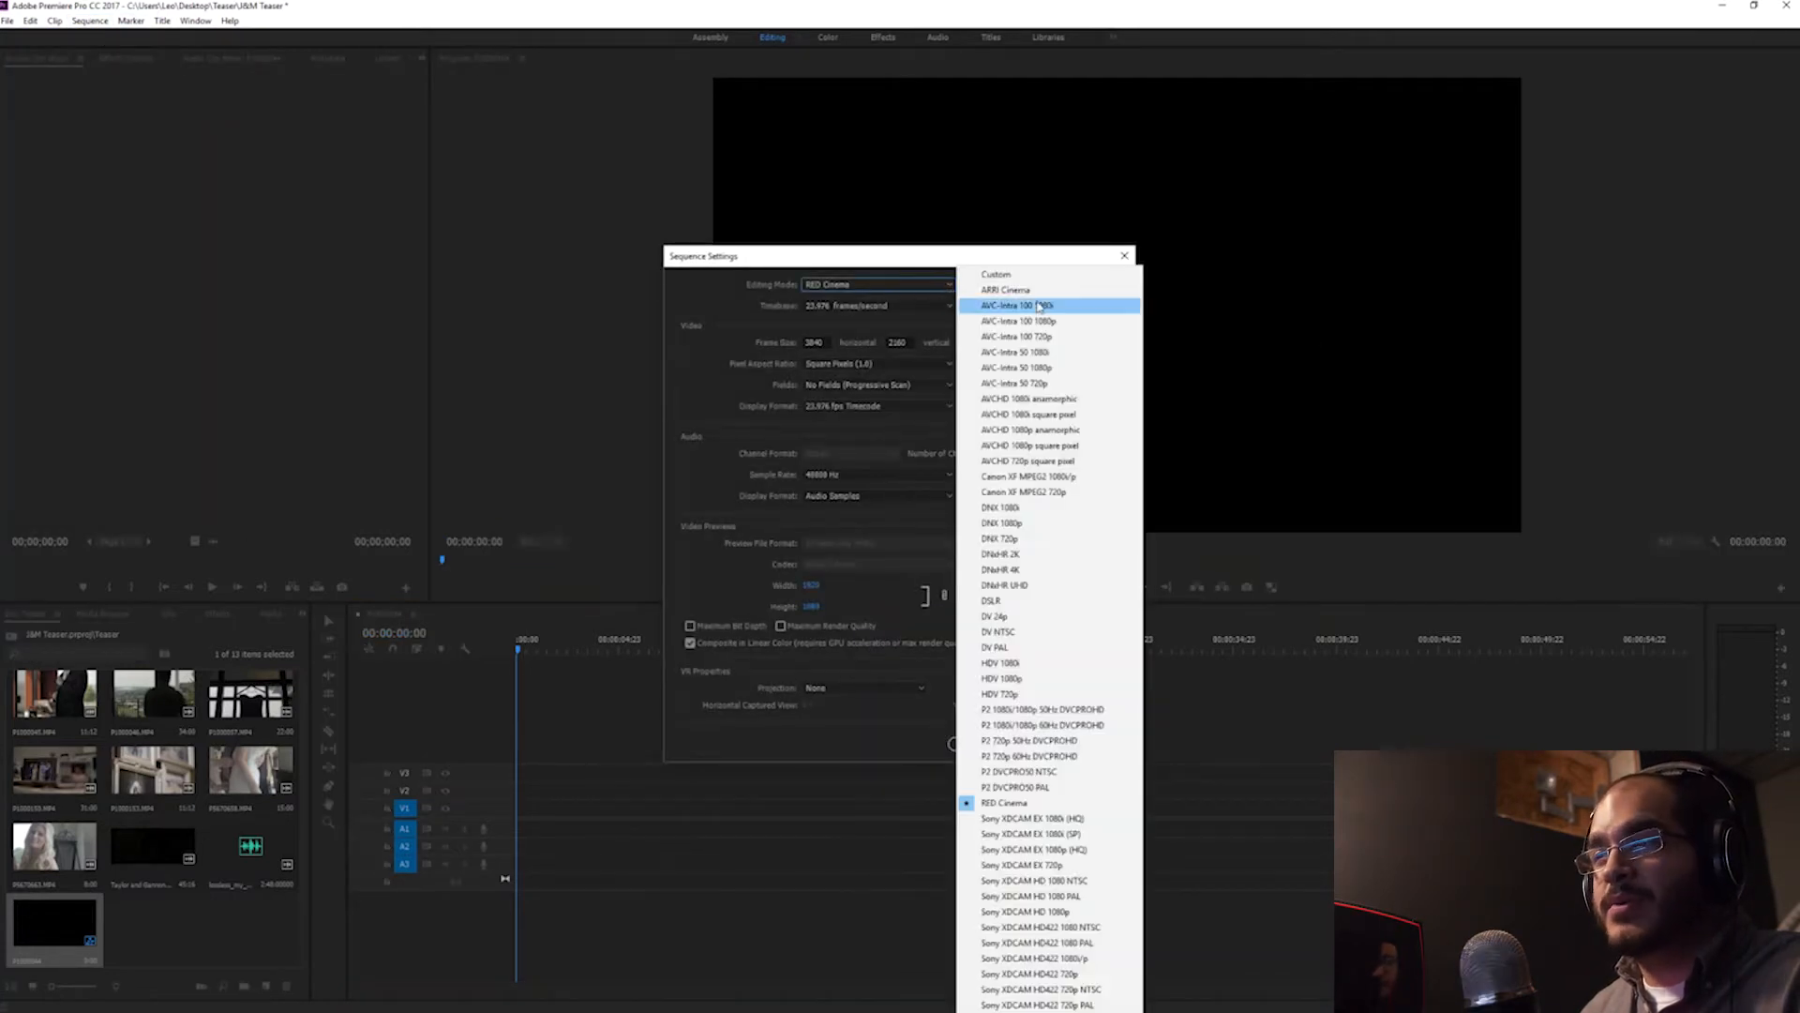
left_click(1039, 522)
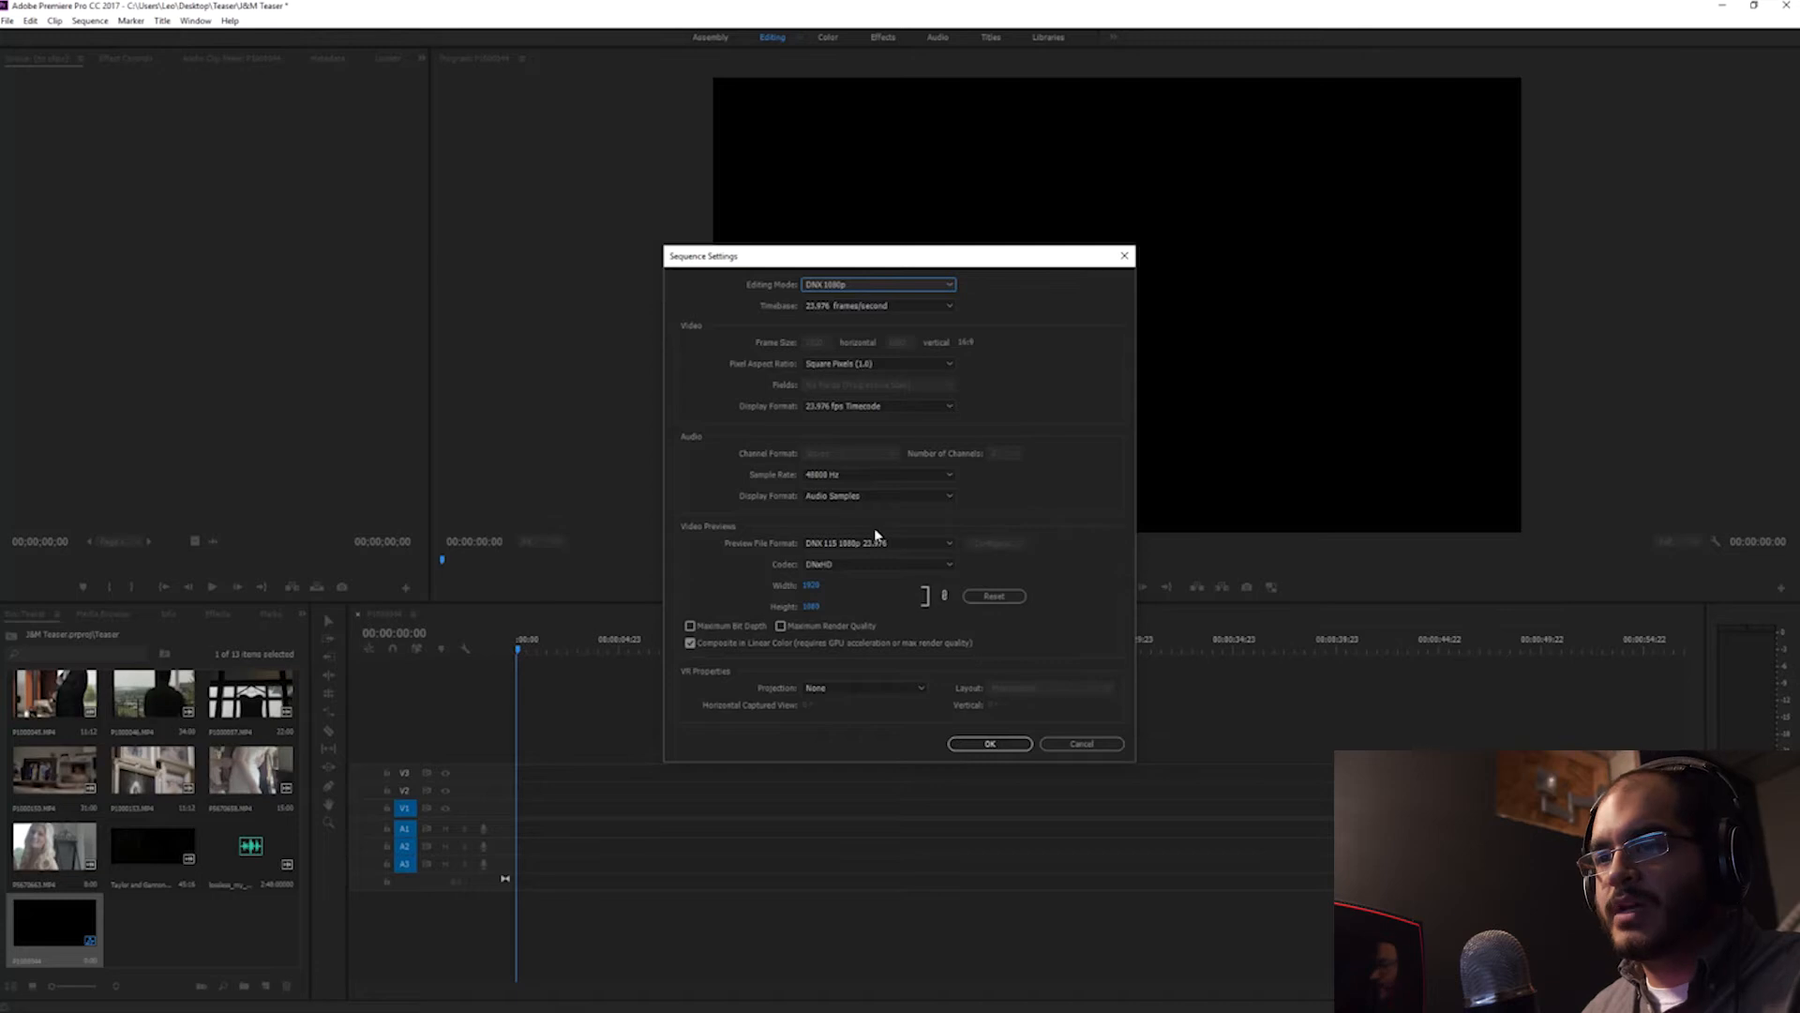
left_click(1024, 743)
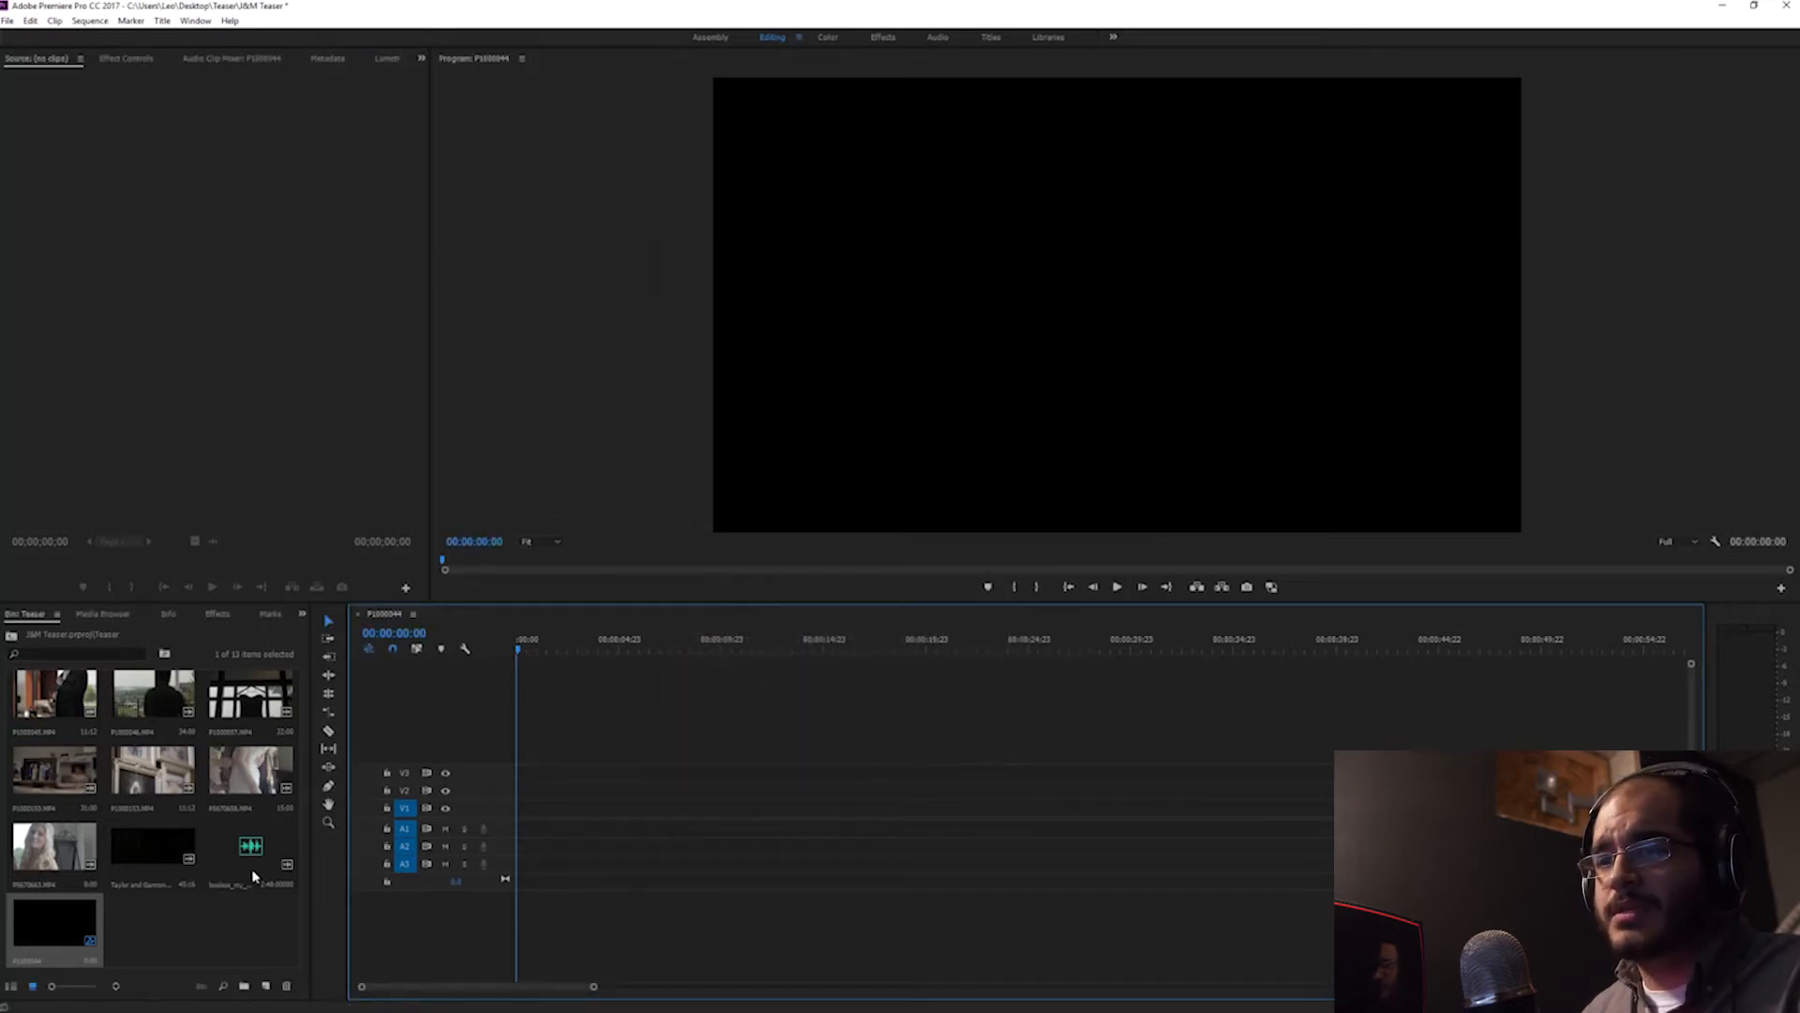
Step: Place the instrumental song on audio track A1 at the sequence start and expand the track to show the whole waveform
left_click(252, 830)
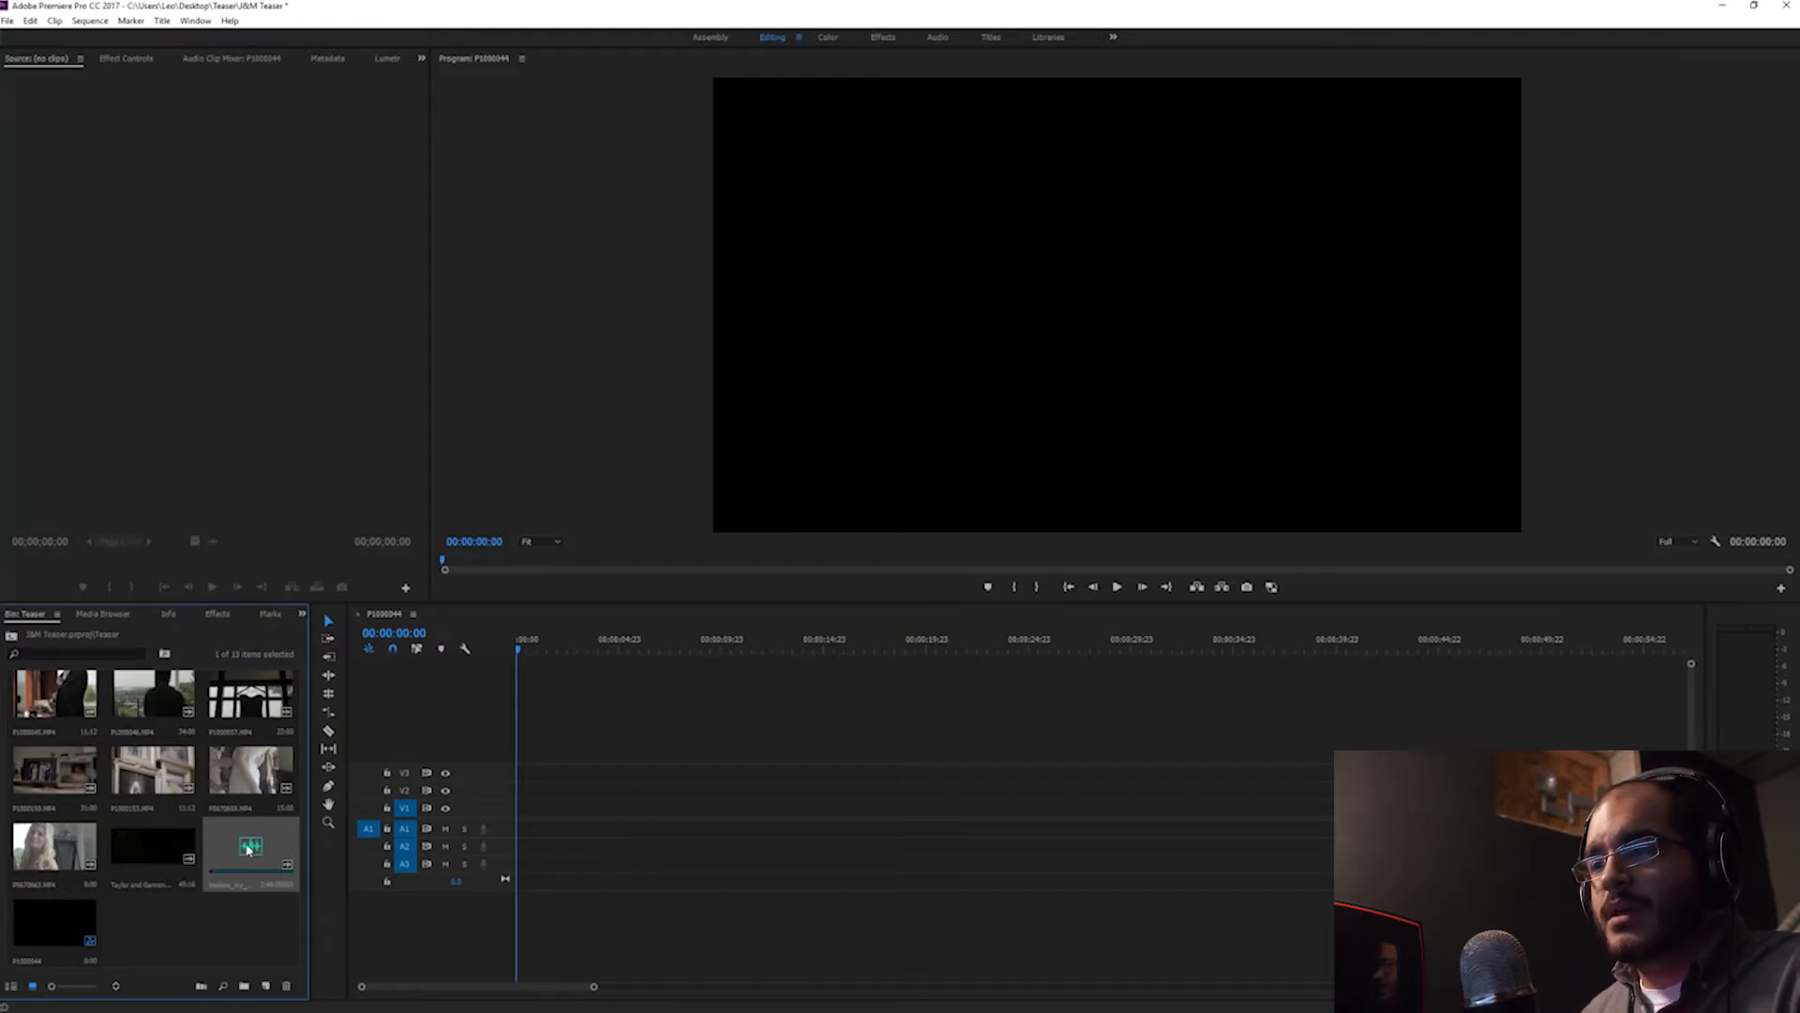
left_click_drag(248, 849, 733, 769)
double_click(503, 829)
scroll(506, 832, "up", 2)
key("minus")
key("minus")
key("minus")
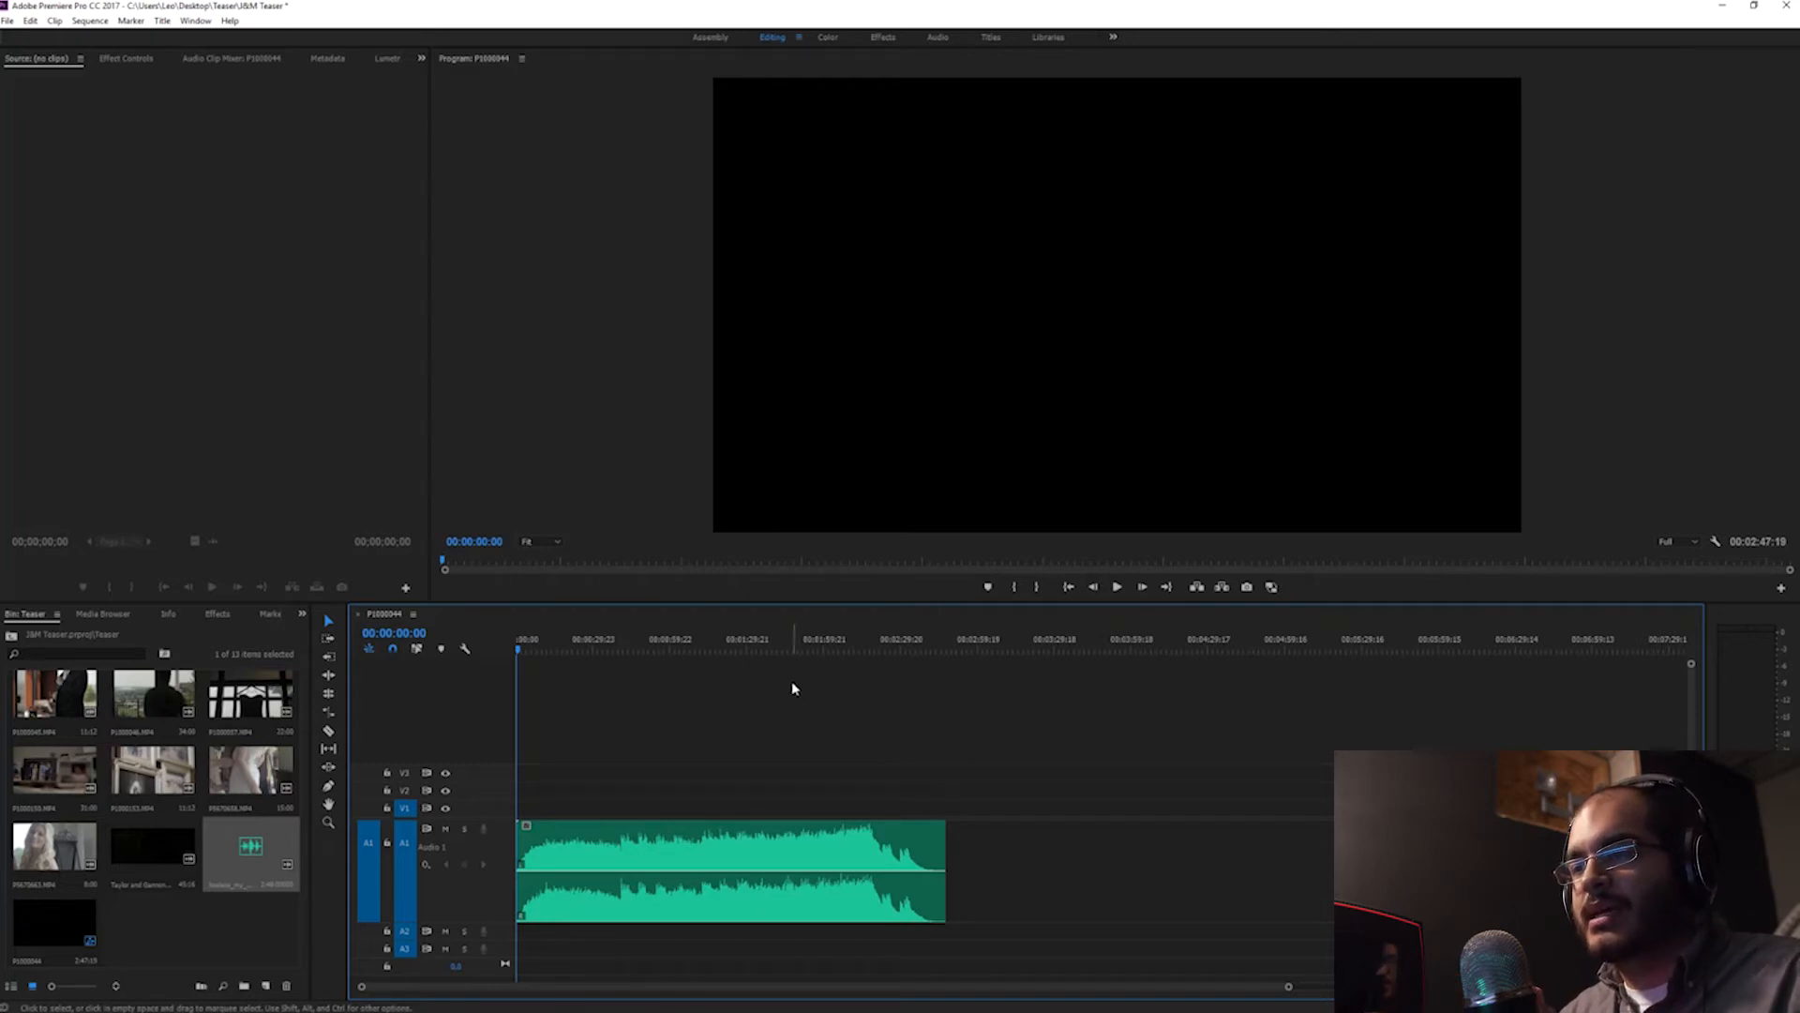
Step: Play back the music on the timeline to listen to the edited song, and stop playback
left_click(622, 643)
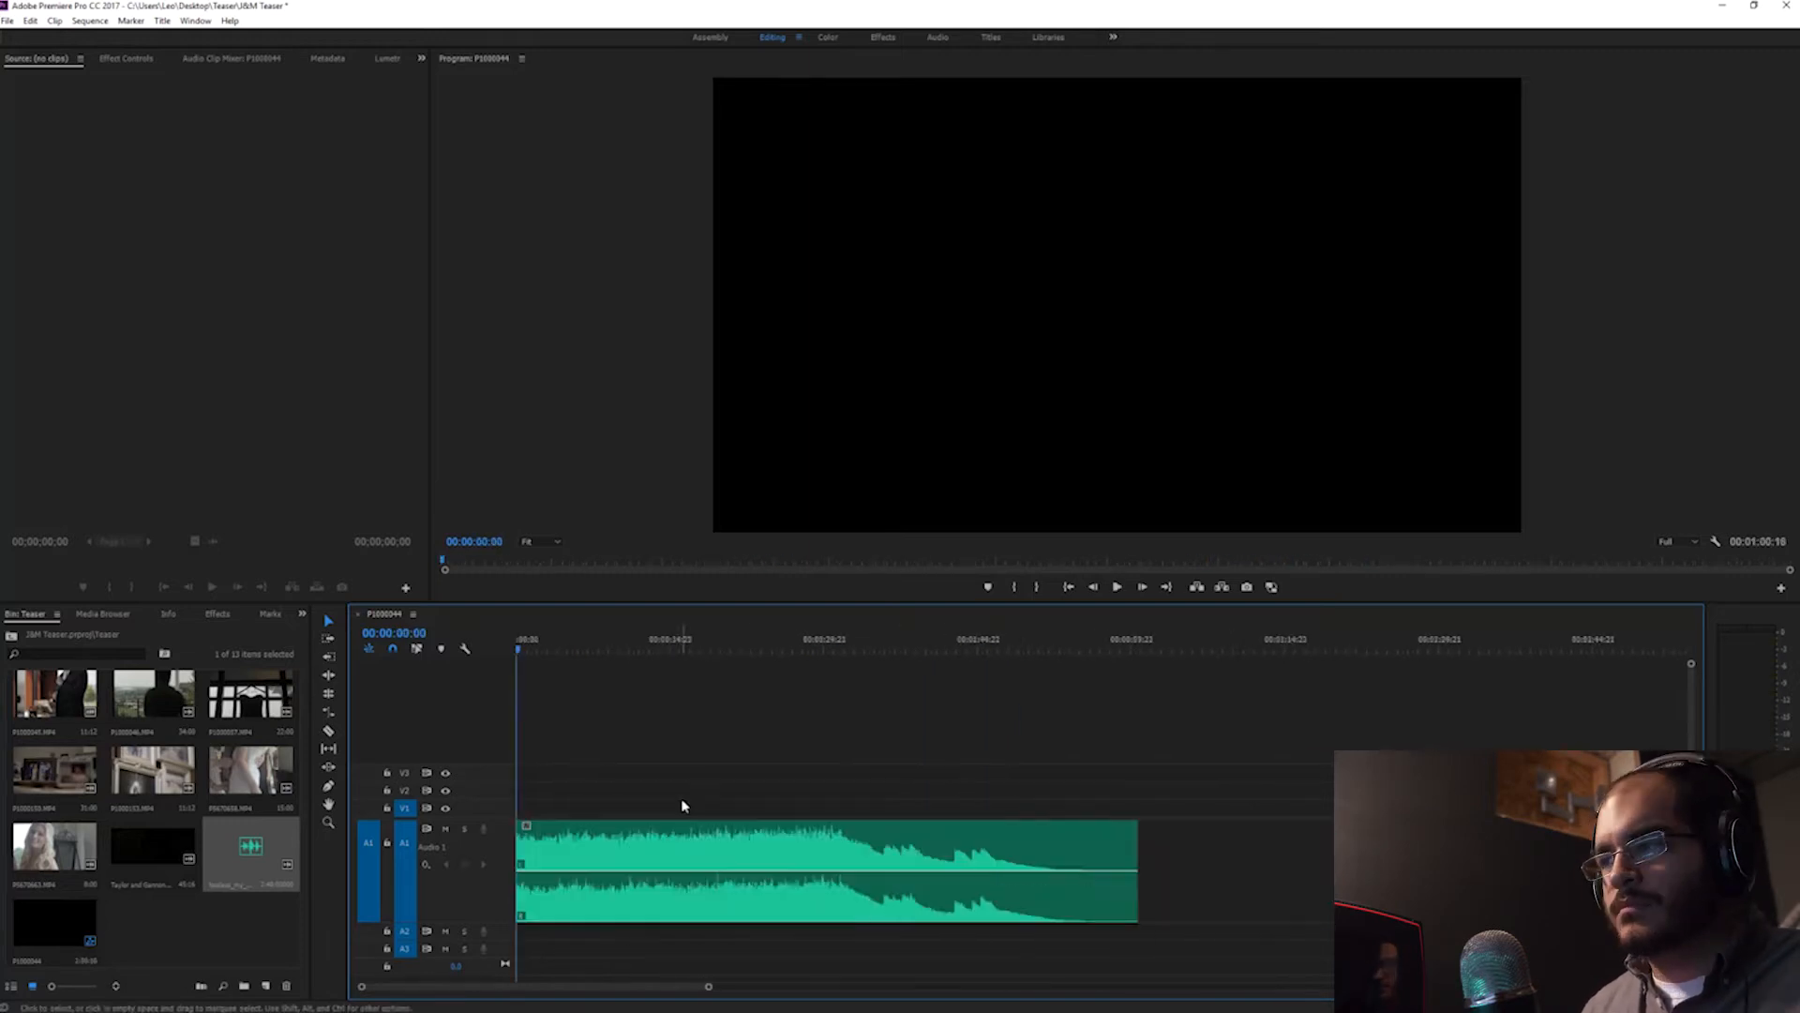
key("=")
key("space")
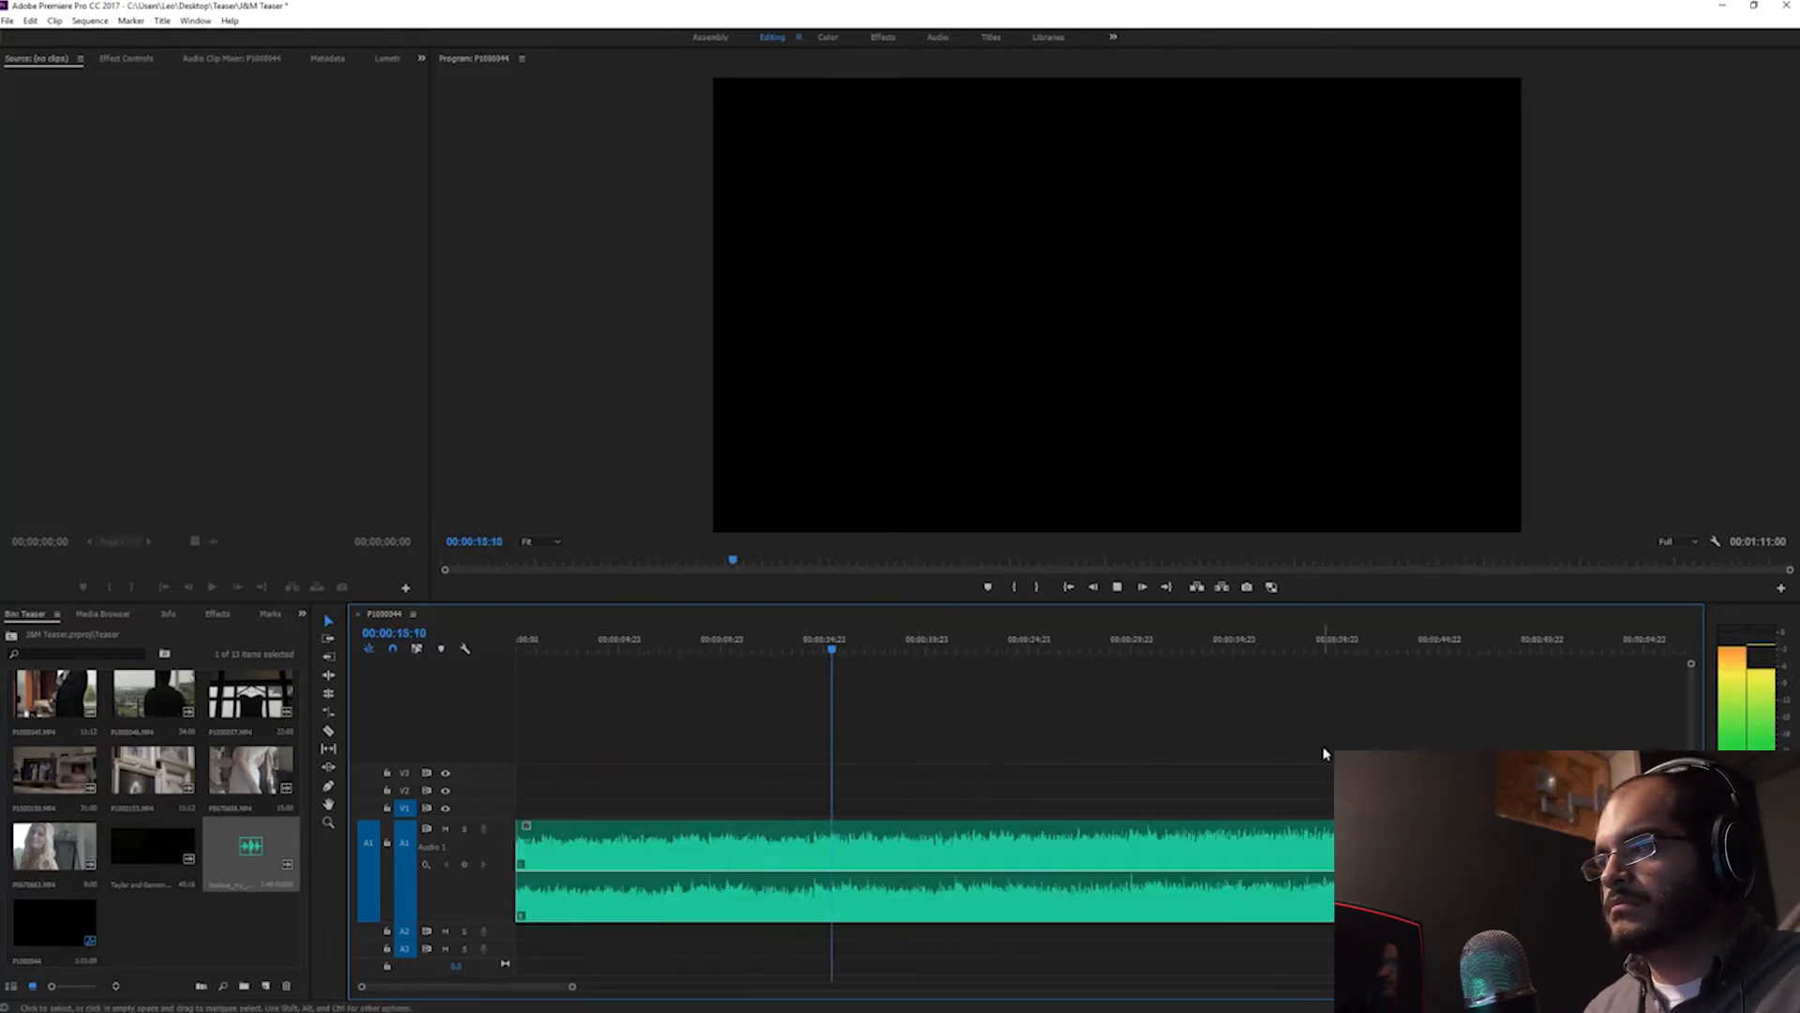
key("space")
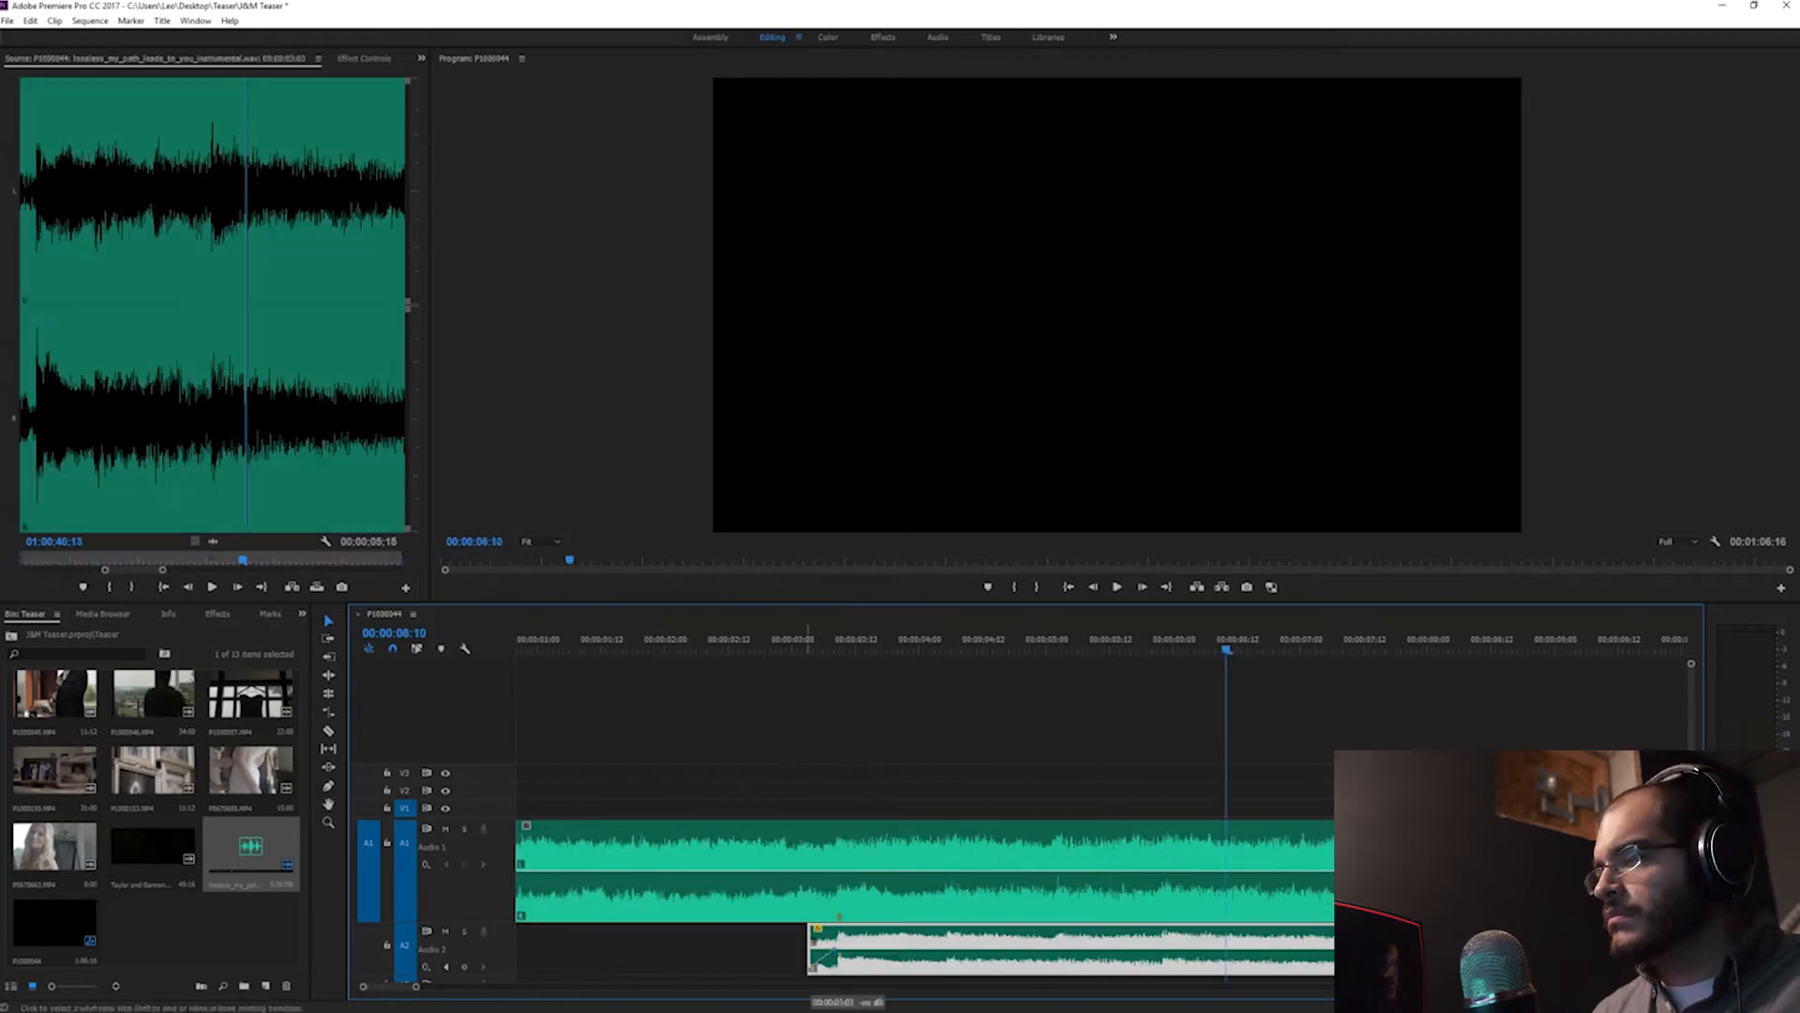
Step: Mute audio track A2 and place the Source monitor playhead just after the song's waveform peak, at 01:00:40:09
left_click(446, 931)
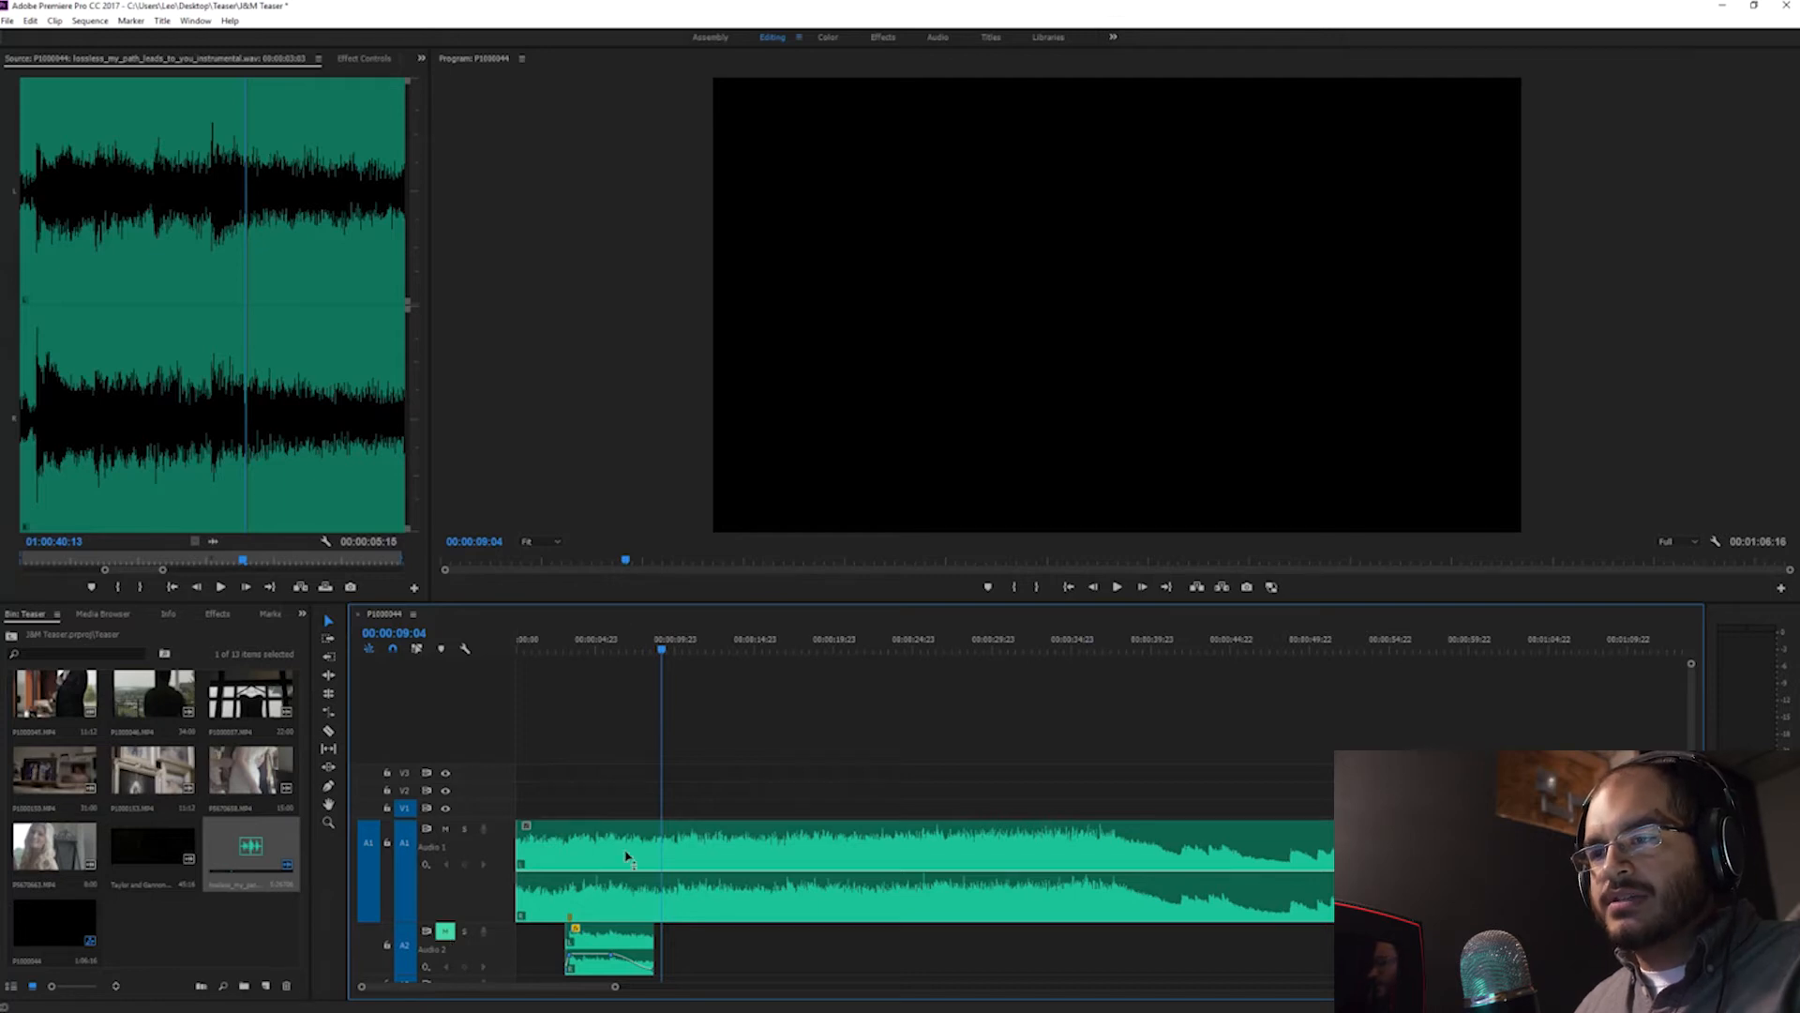
left_click(601, 935)
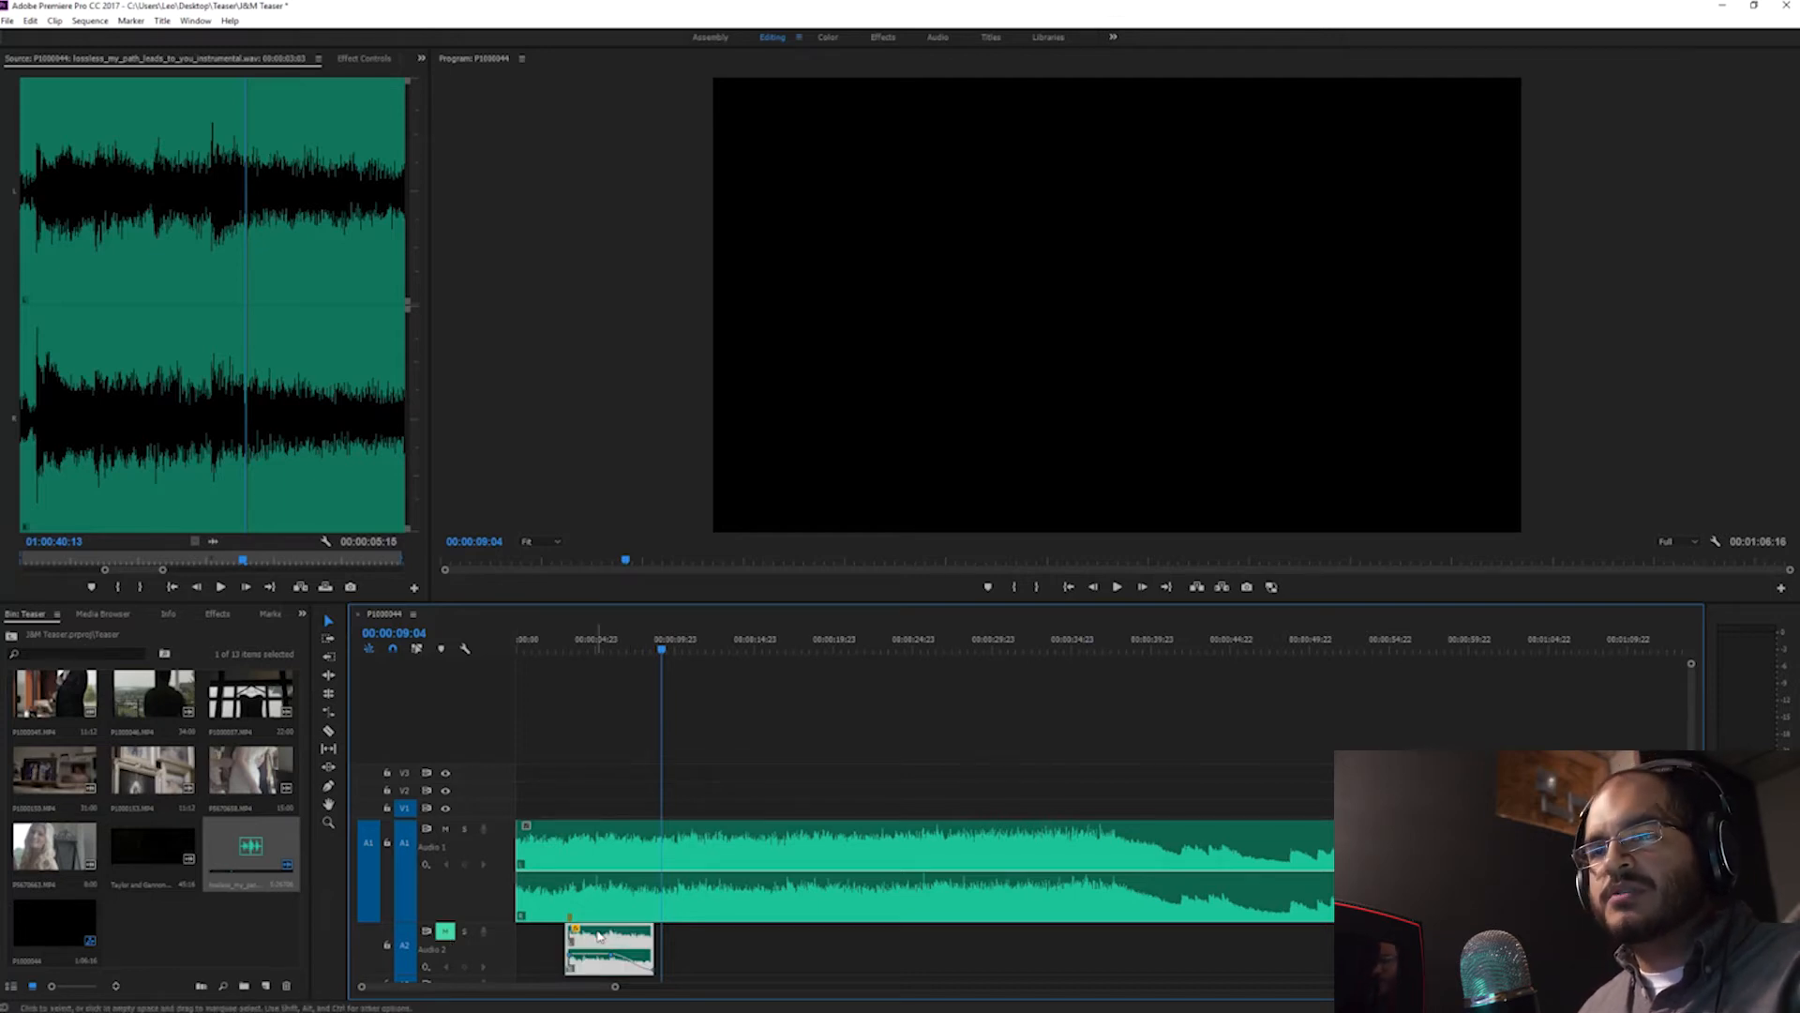
left_click(565, 764)
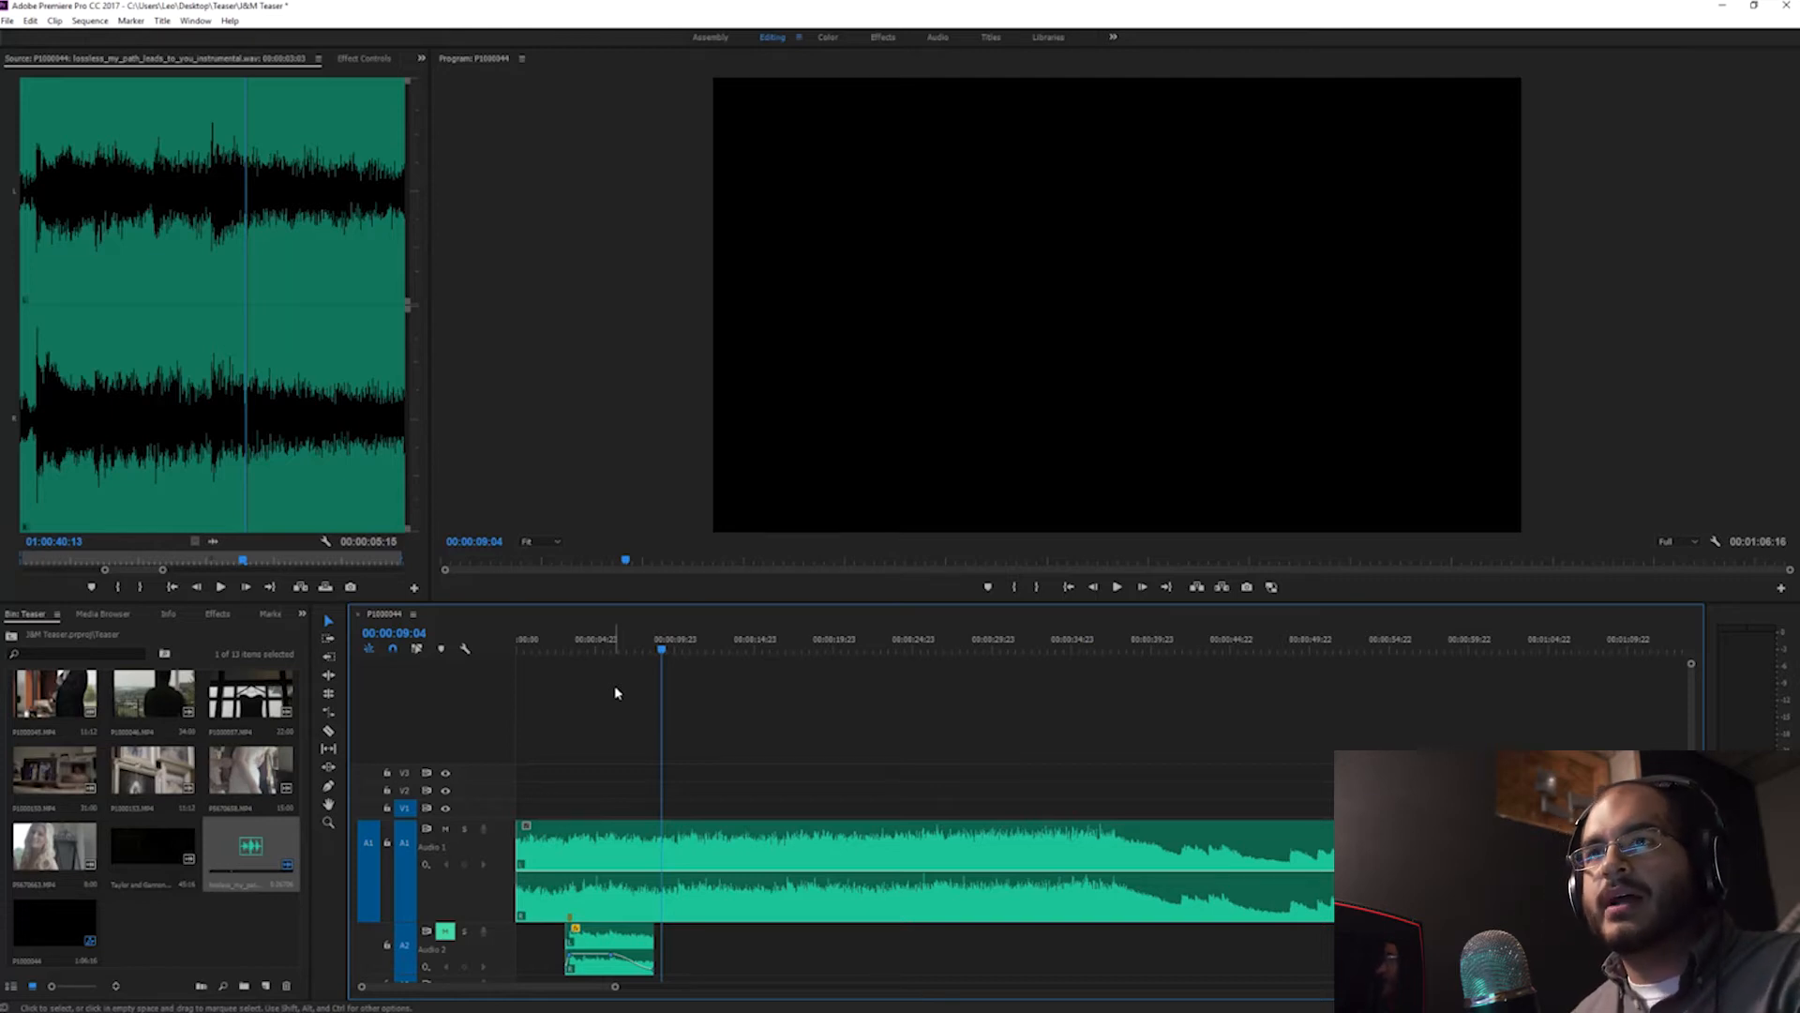
left_click(223, 345)
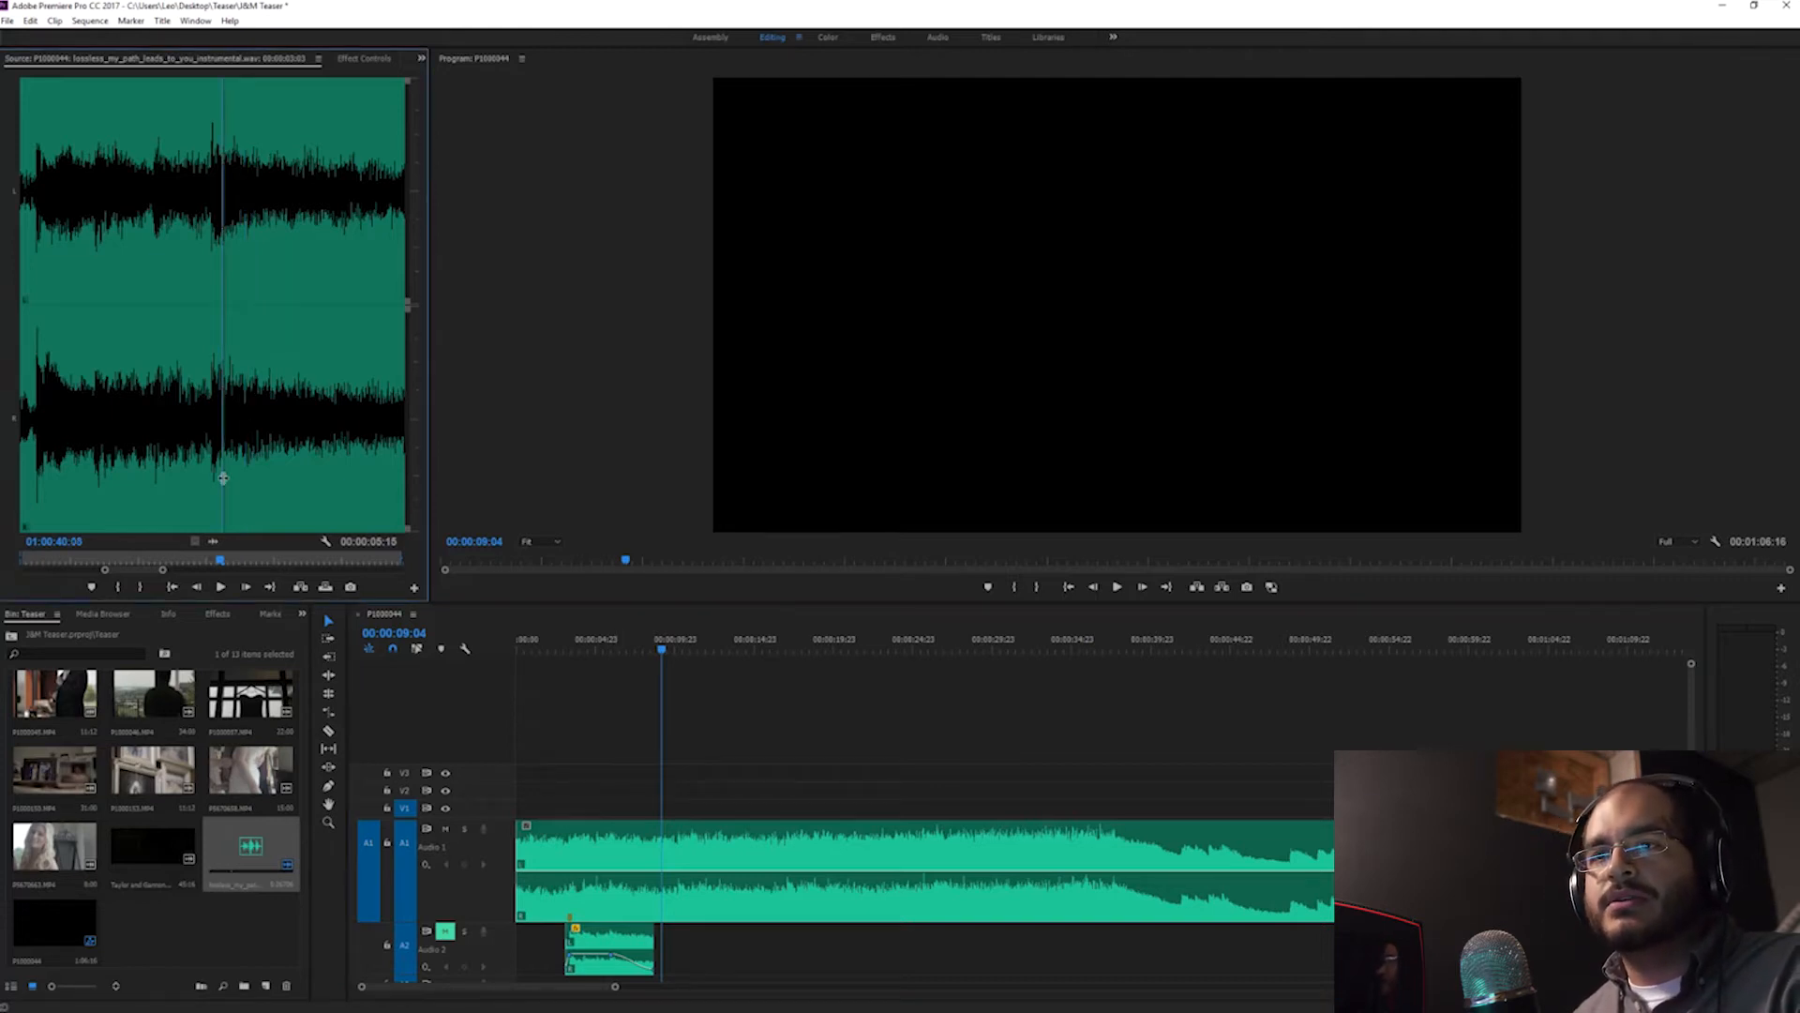
Step: Show the song's full waveform in the Source monitor, and play the sequence from the start of the A2 clip at 00:00:03:03
key("minus")
key("minus")
key("minus")
key("minus")
key("minus")
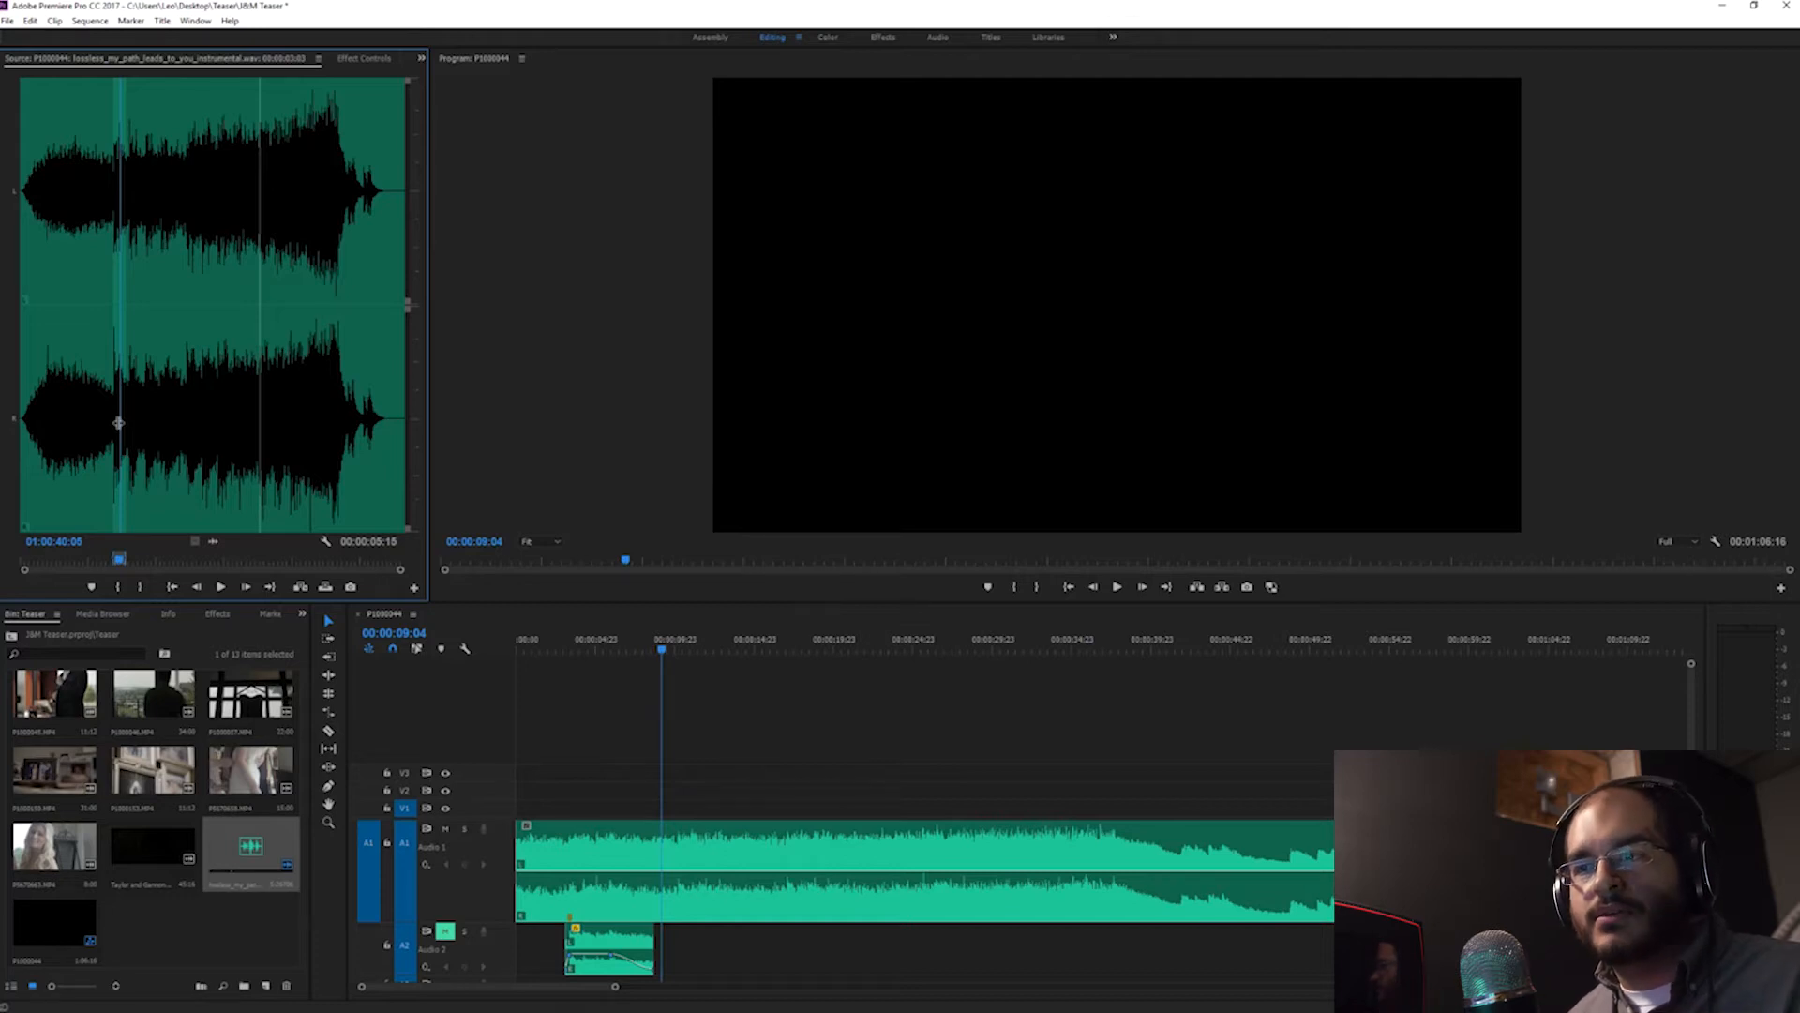
left_click(544, 724)
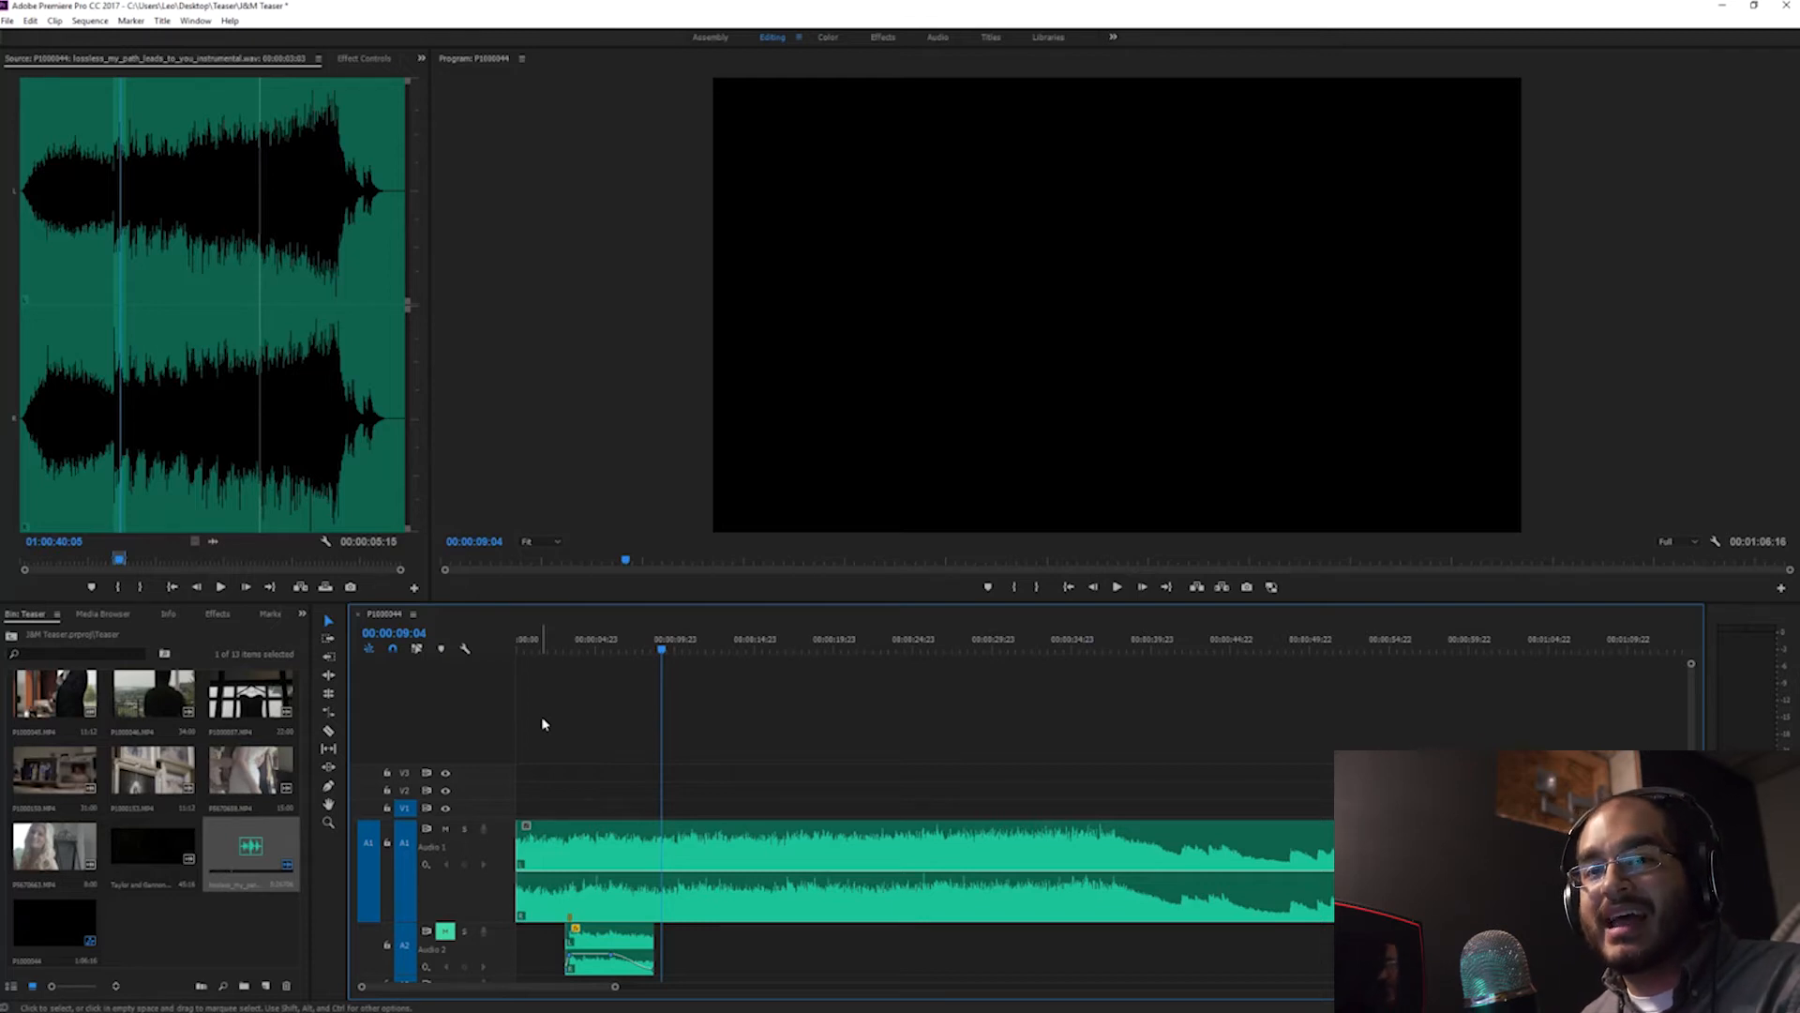
left_click(566, 649)
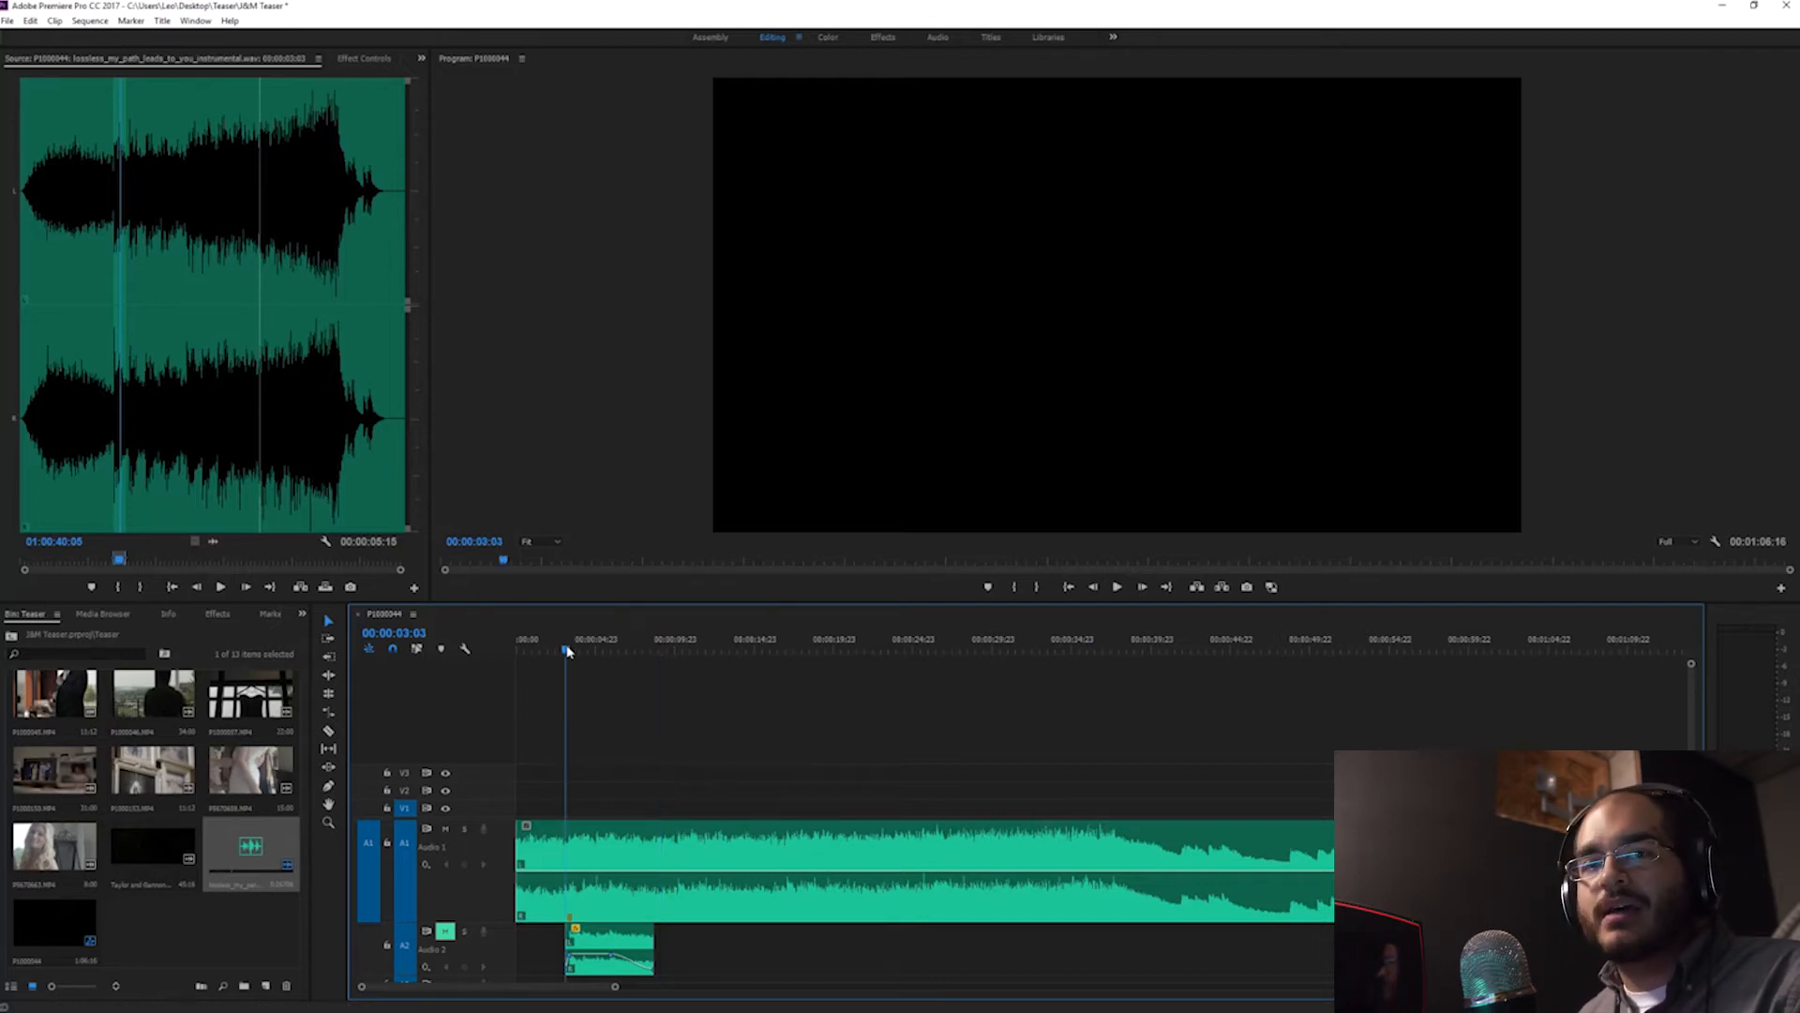
key("space")
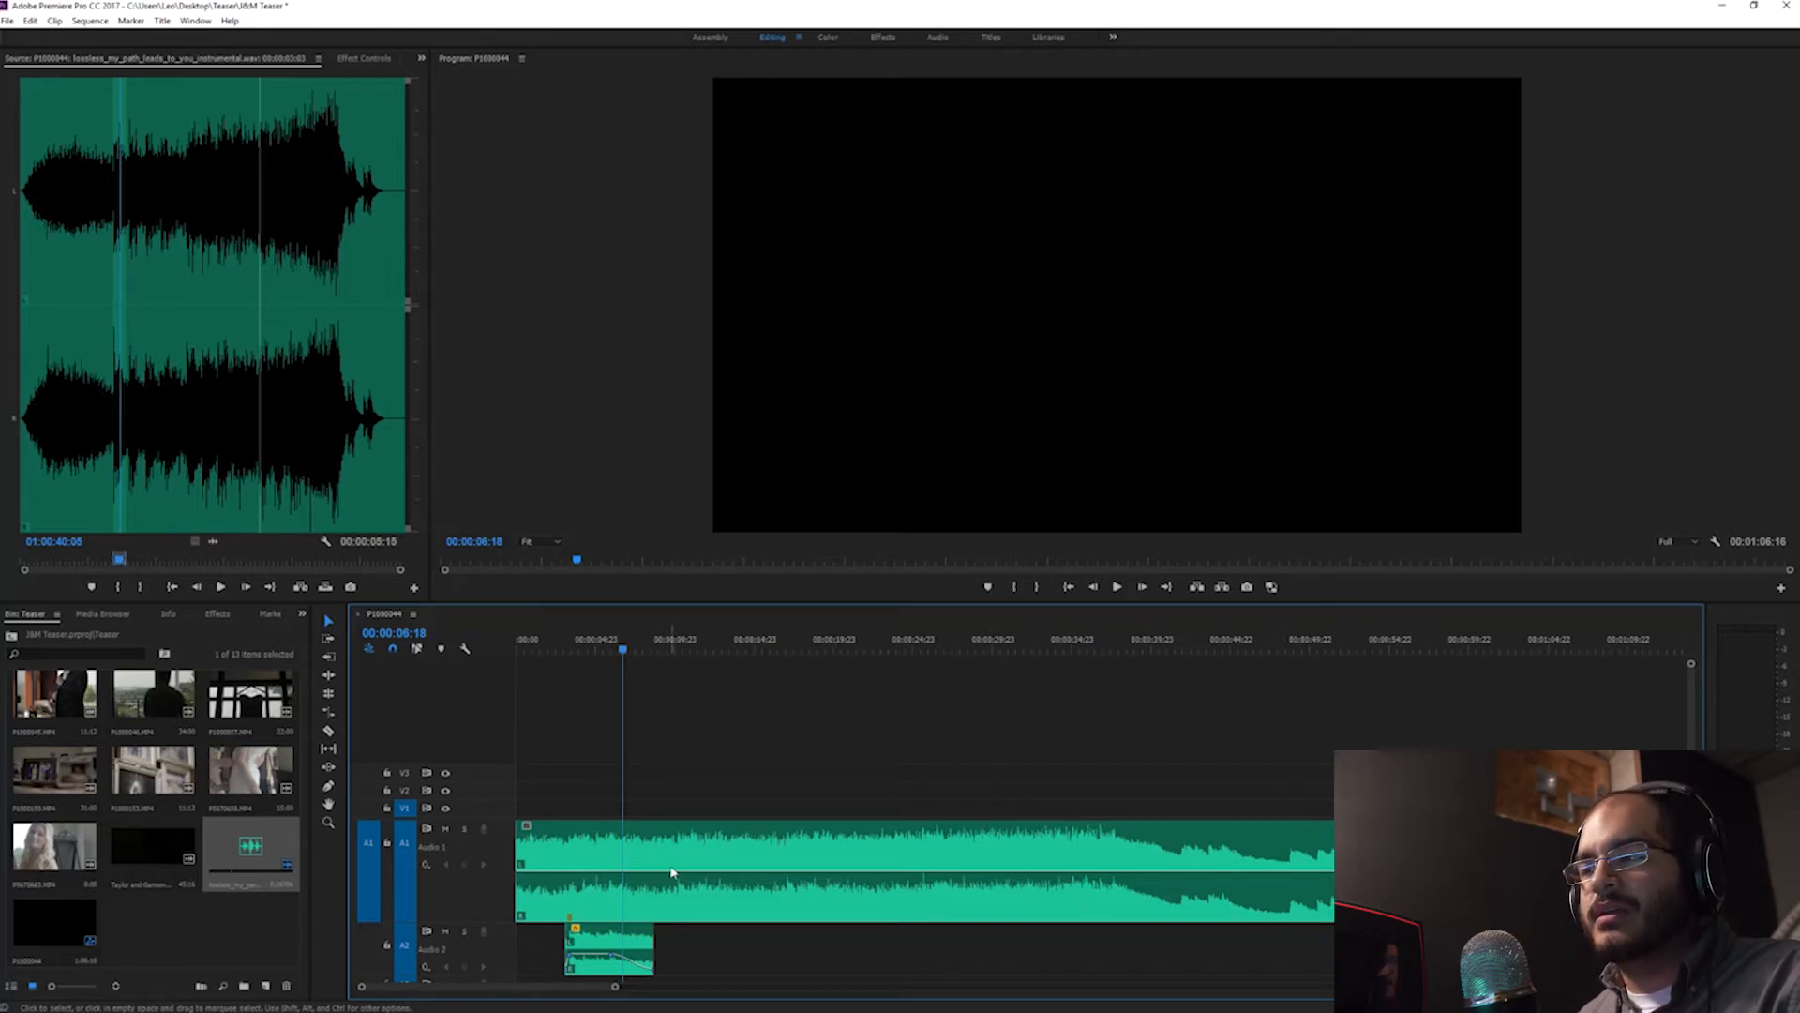
Step: Play back the edited music together with the short A2 audio clips, and stop playback after the last of them
left_click(692, 647)
key("space")
left_click(647, 653)
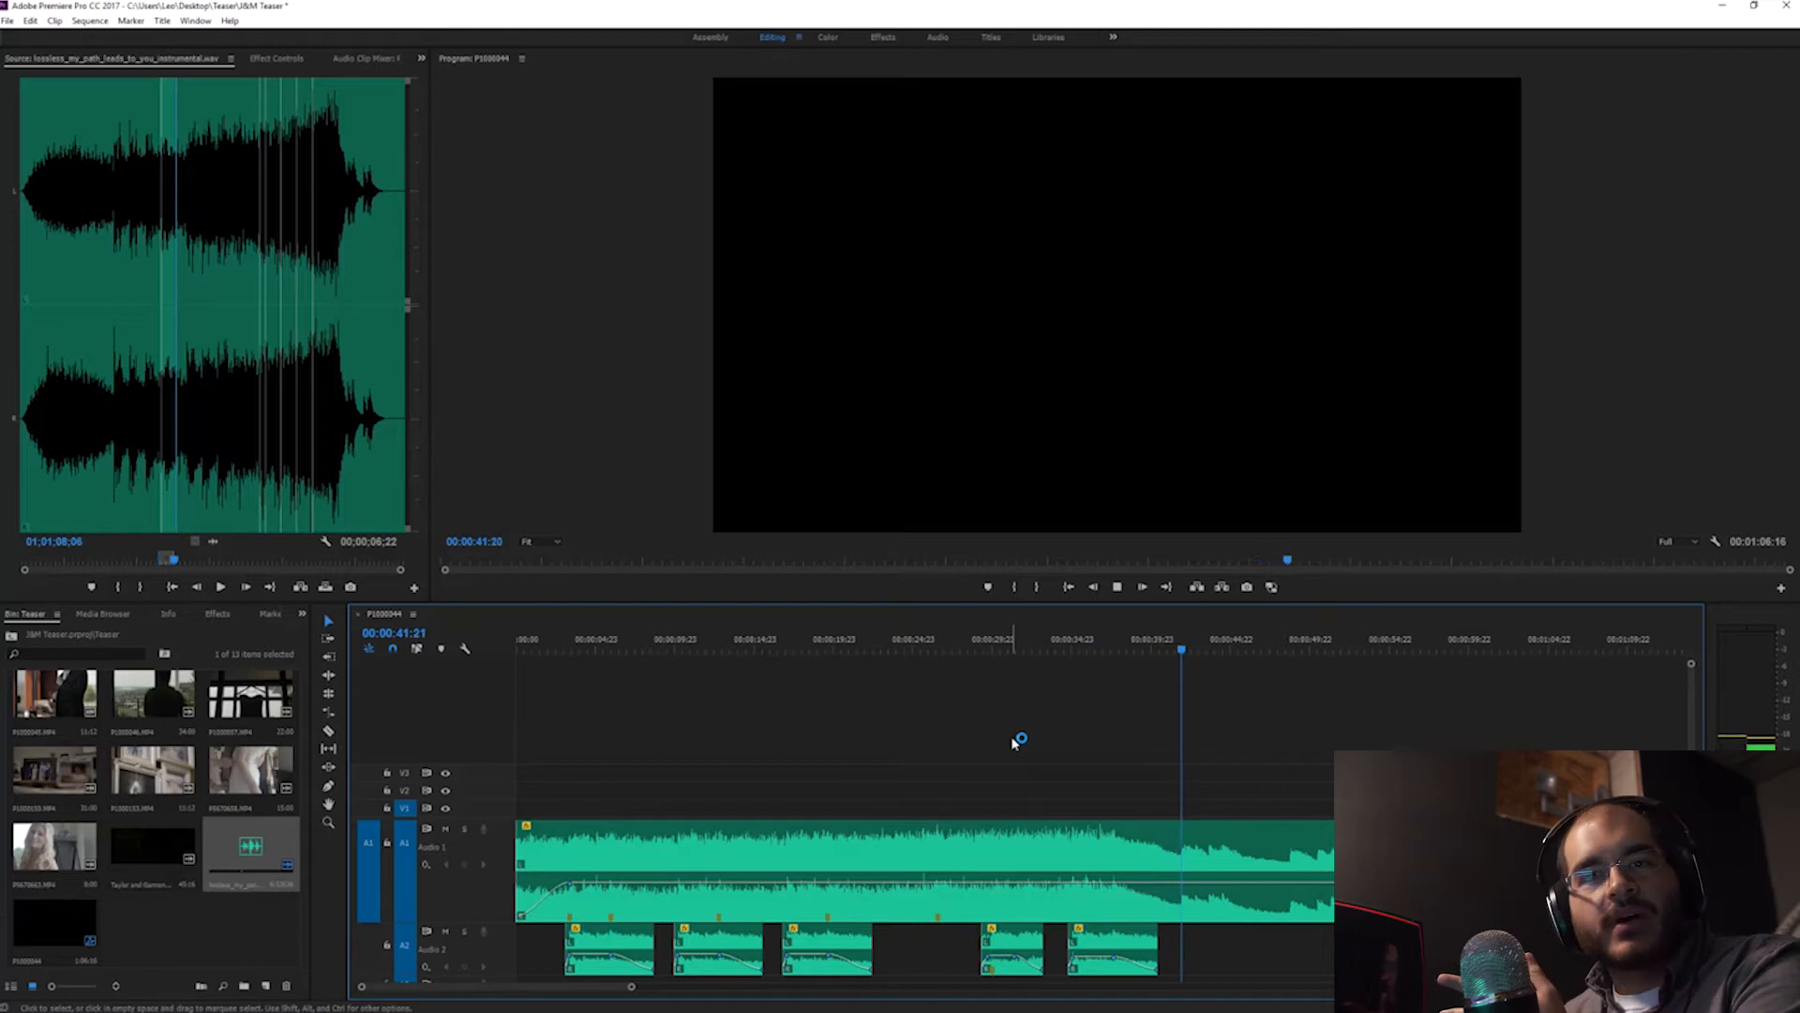
key("space")
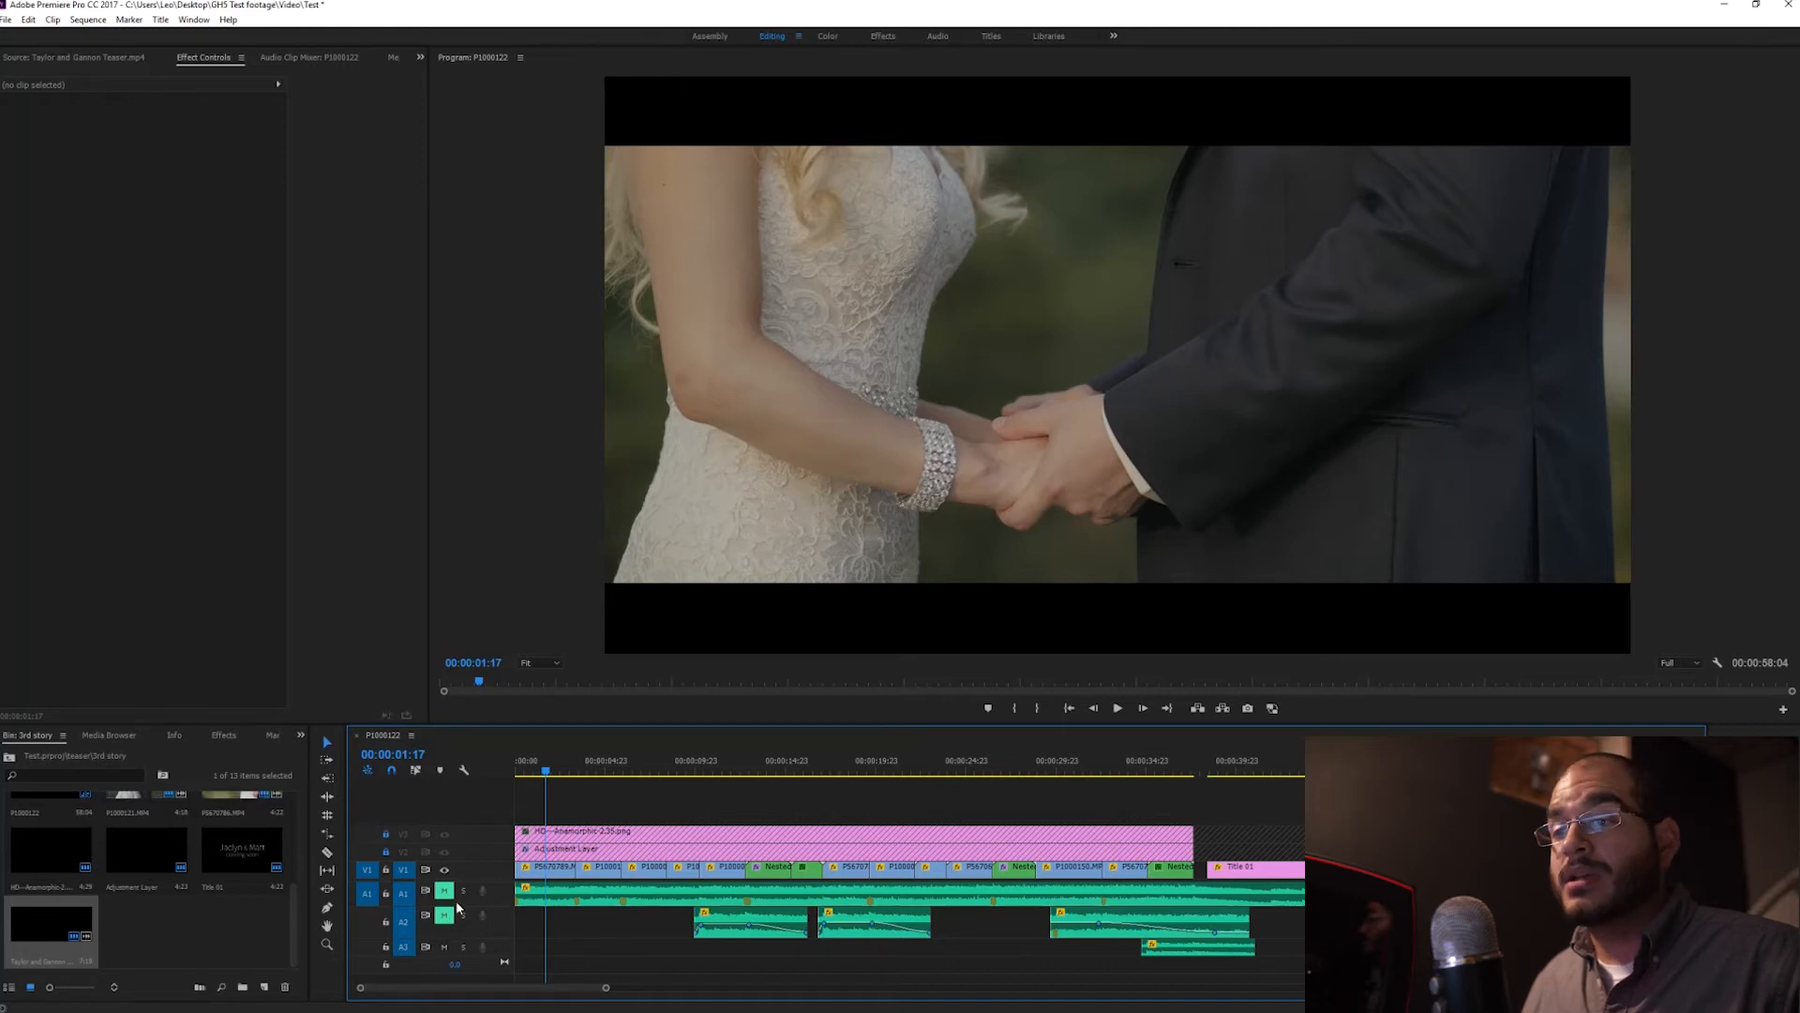
Step: Select the first V1 clip, play its opening fade-in from the sequence start, and stop at 00:00:02:17
left_click_drag(546, 771, 481, 776)
key("equal")
key("equal")
key("equal")
key("equal")
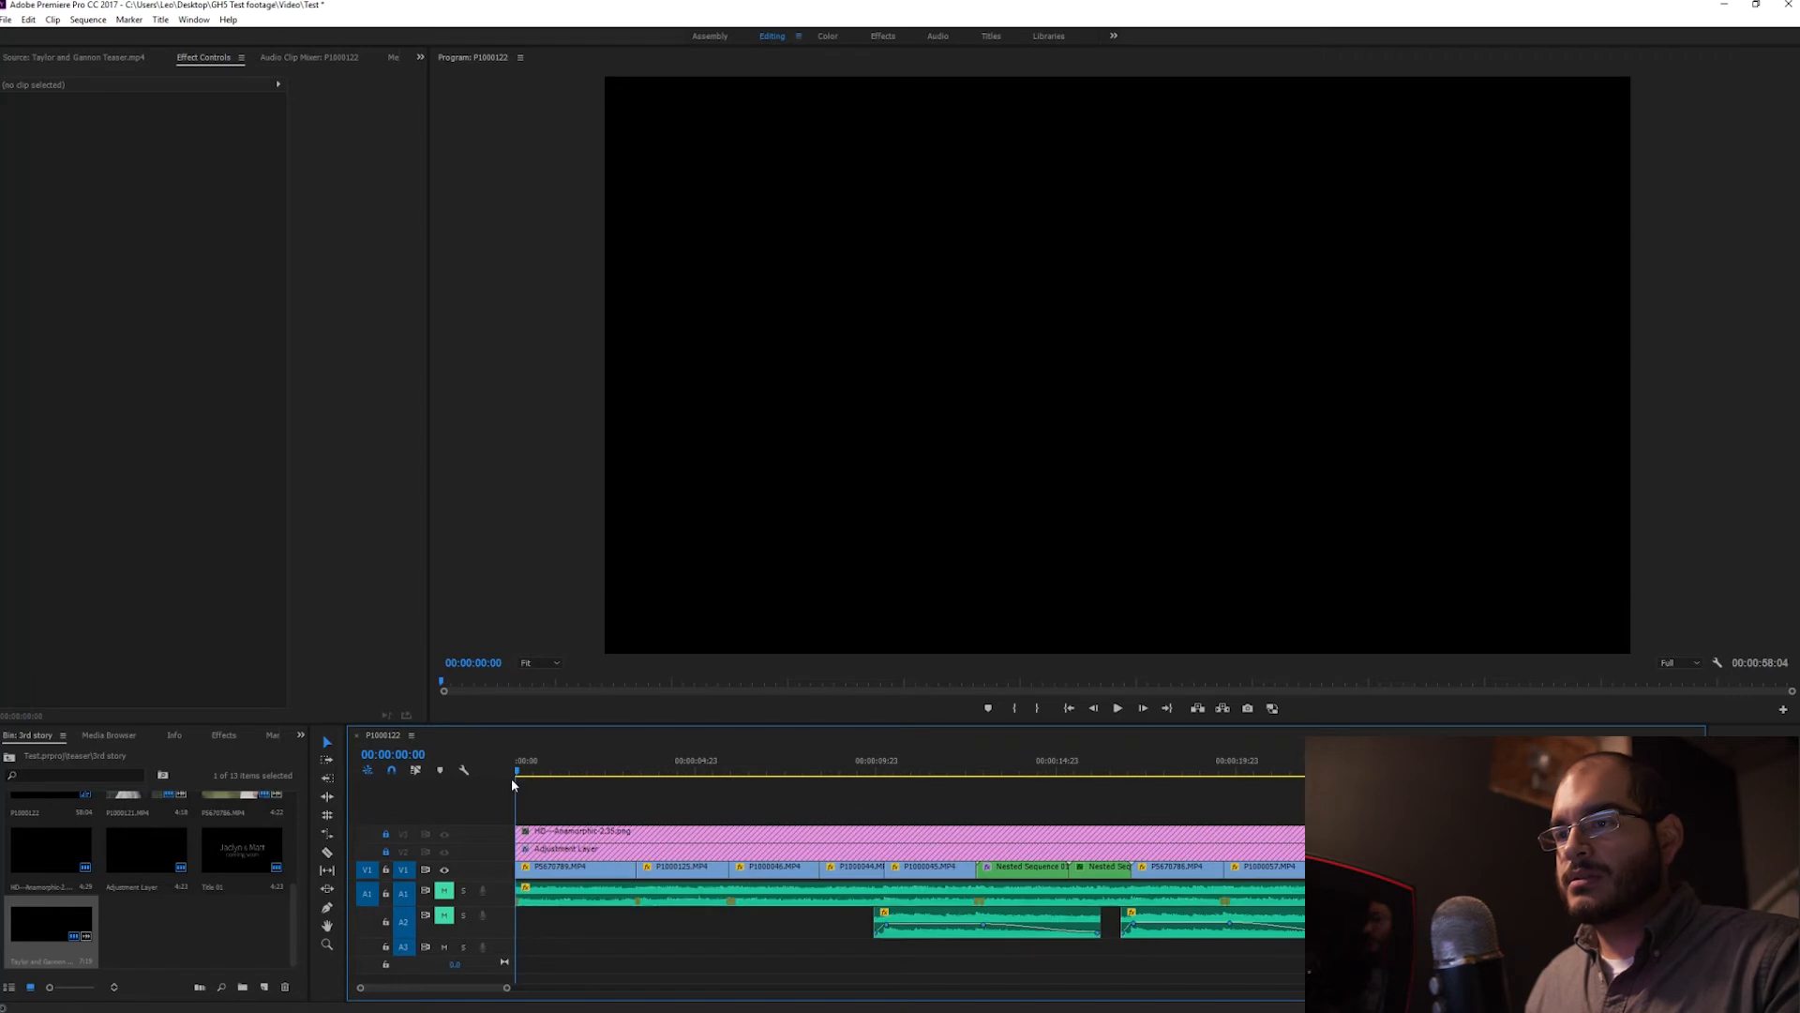
scroll(497, 868, "up", 3)
scroll(497, 867, "down", 1)
left_click(565, 866)
key("space")
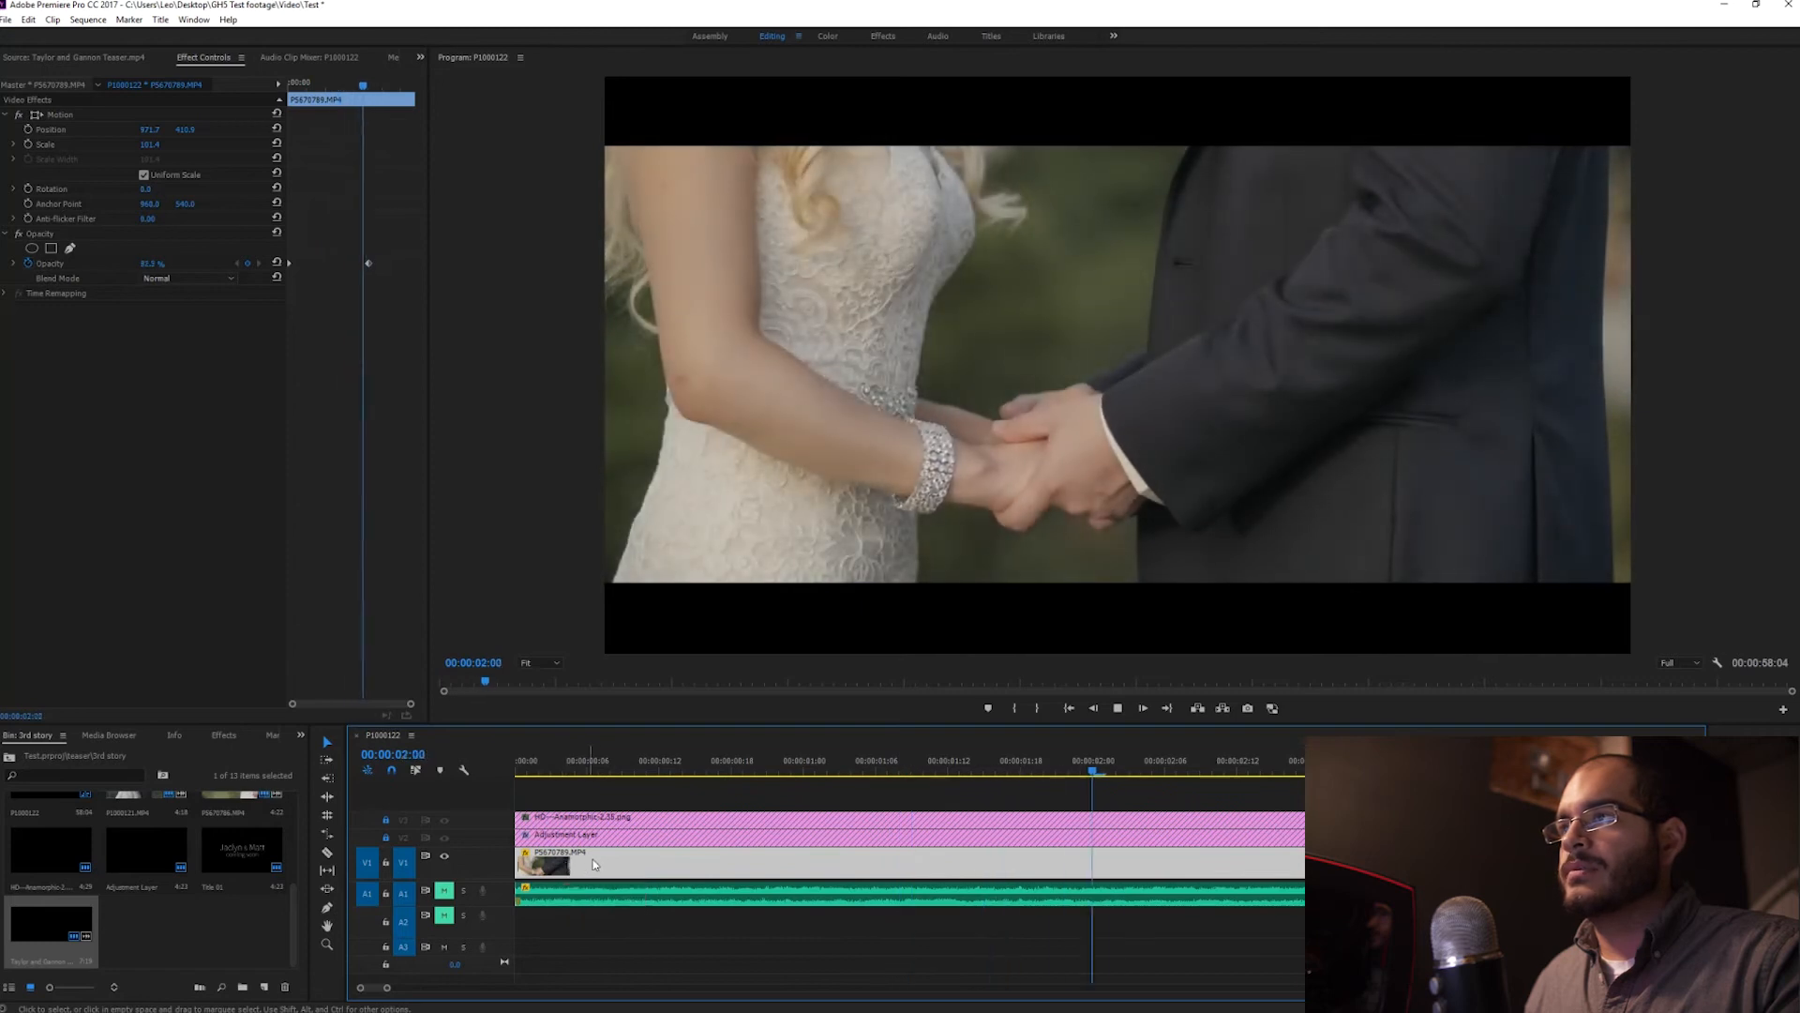
key("space")
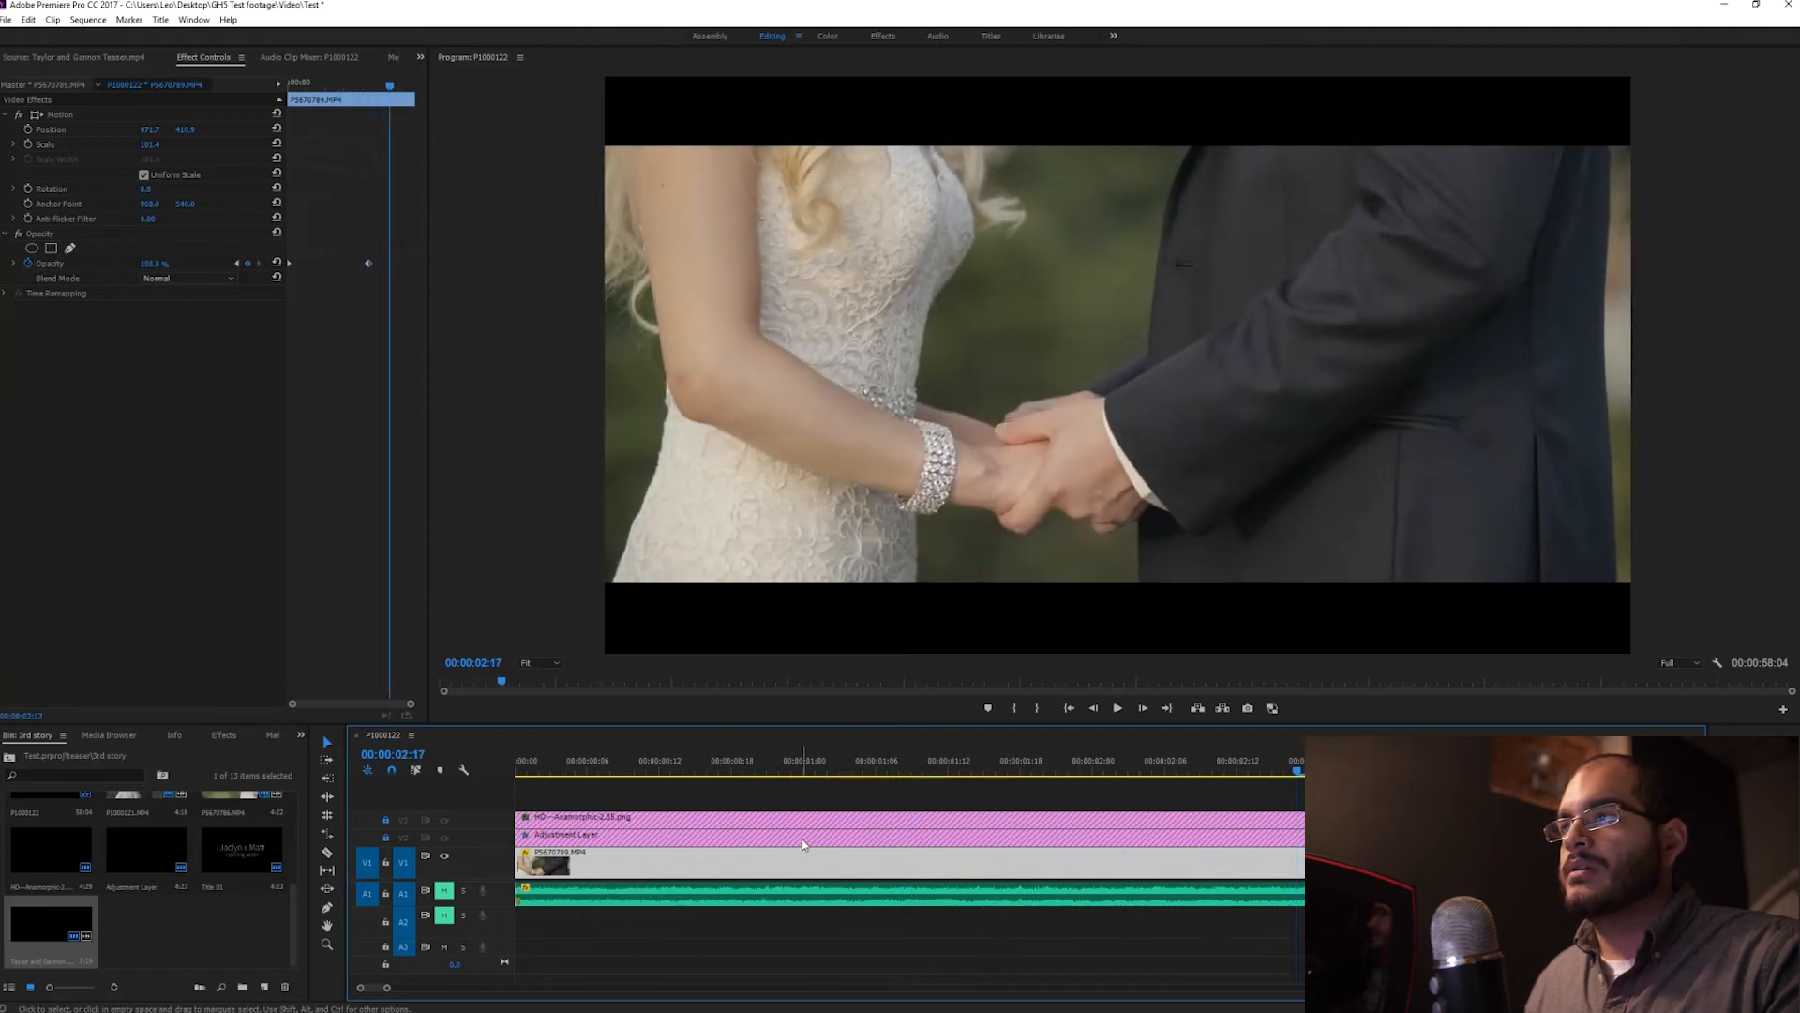
Step: Review the cut from the holding-hands shot to the bracelet close-up by playing and scrubbing between them
key("minus")
key("minus")
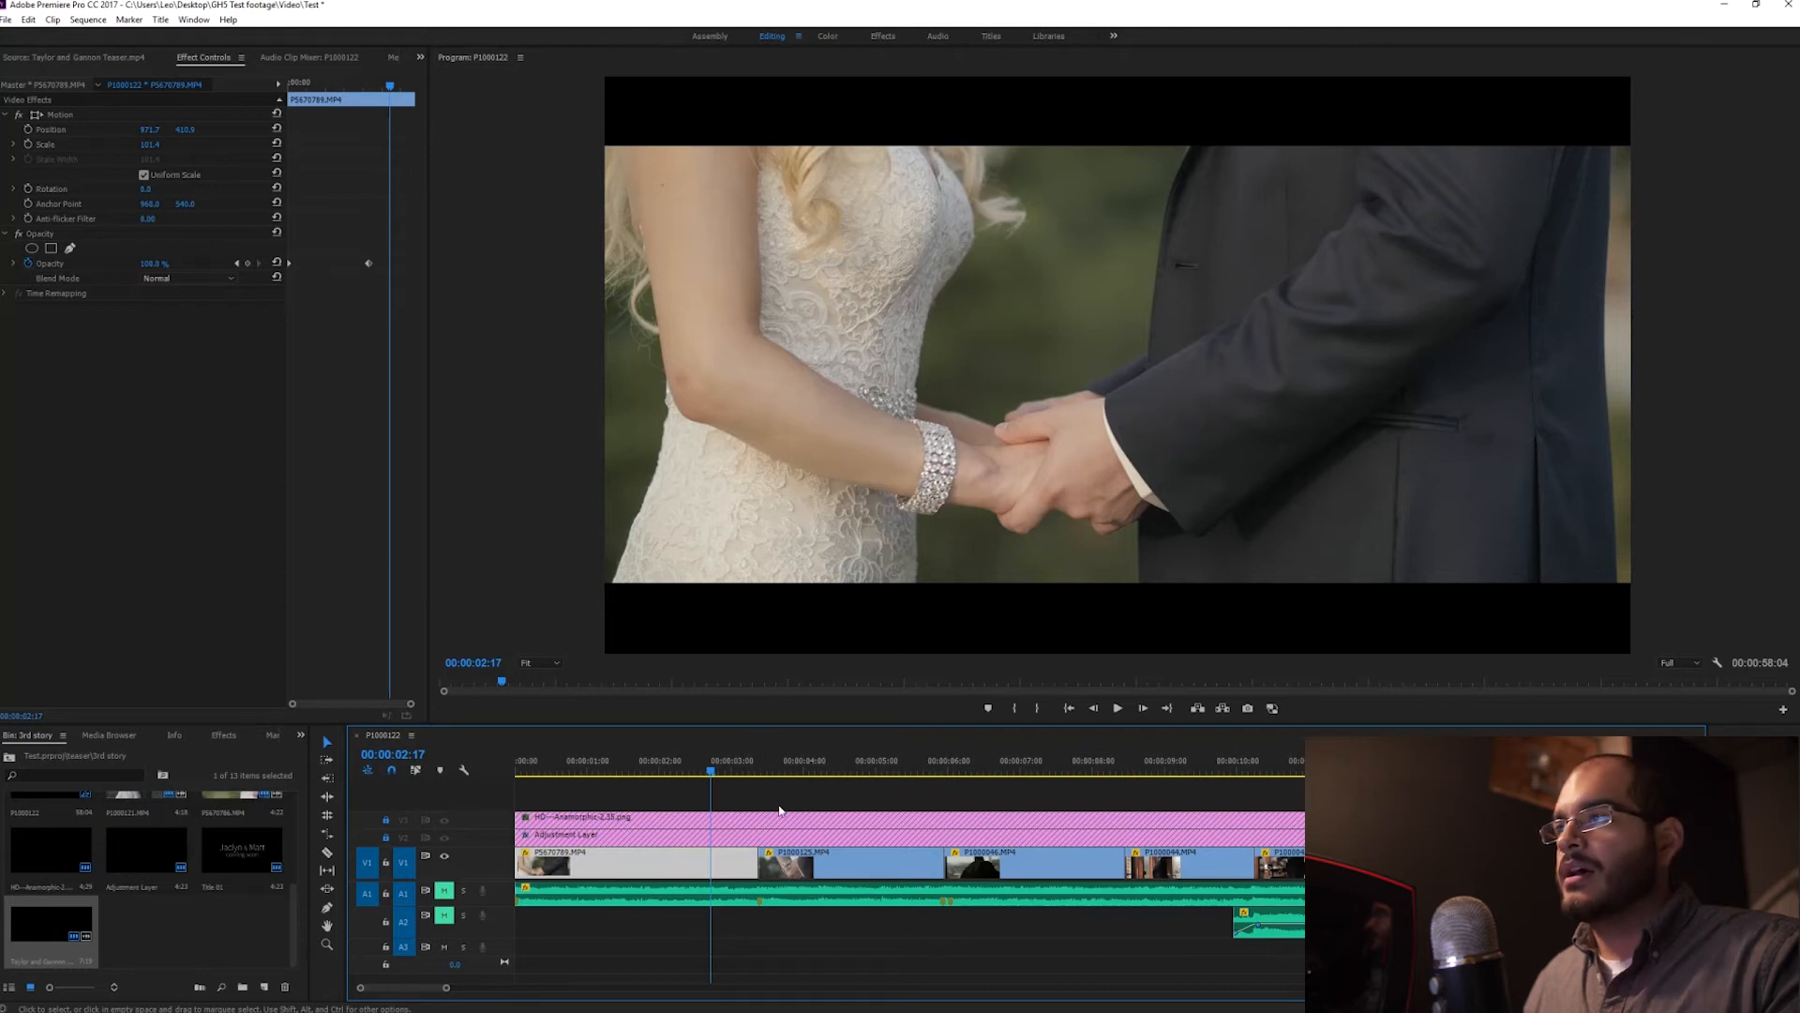
key("space")
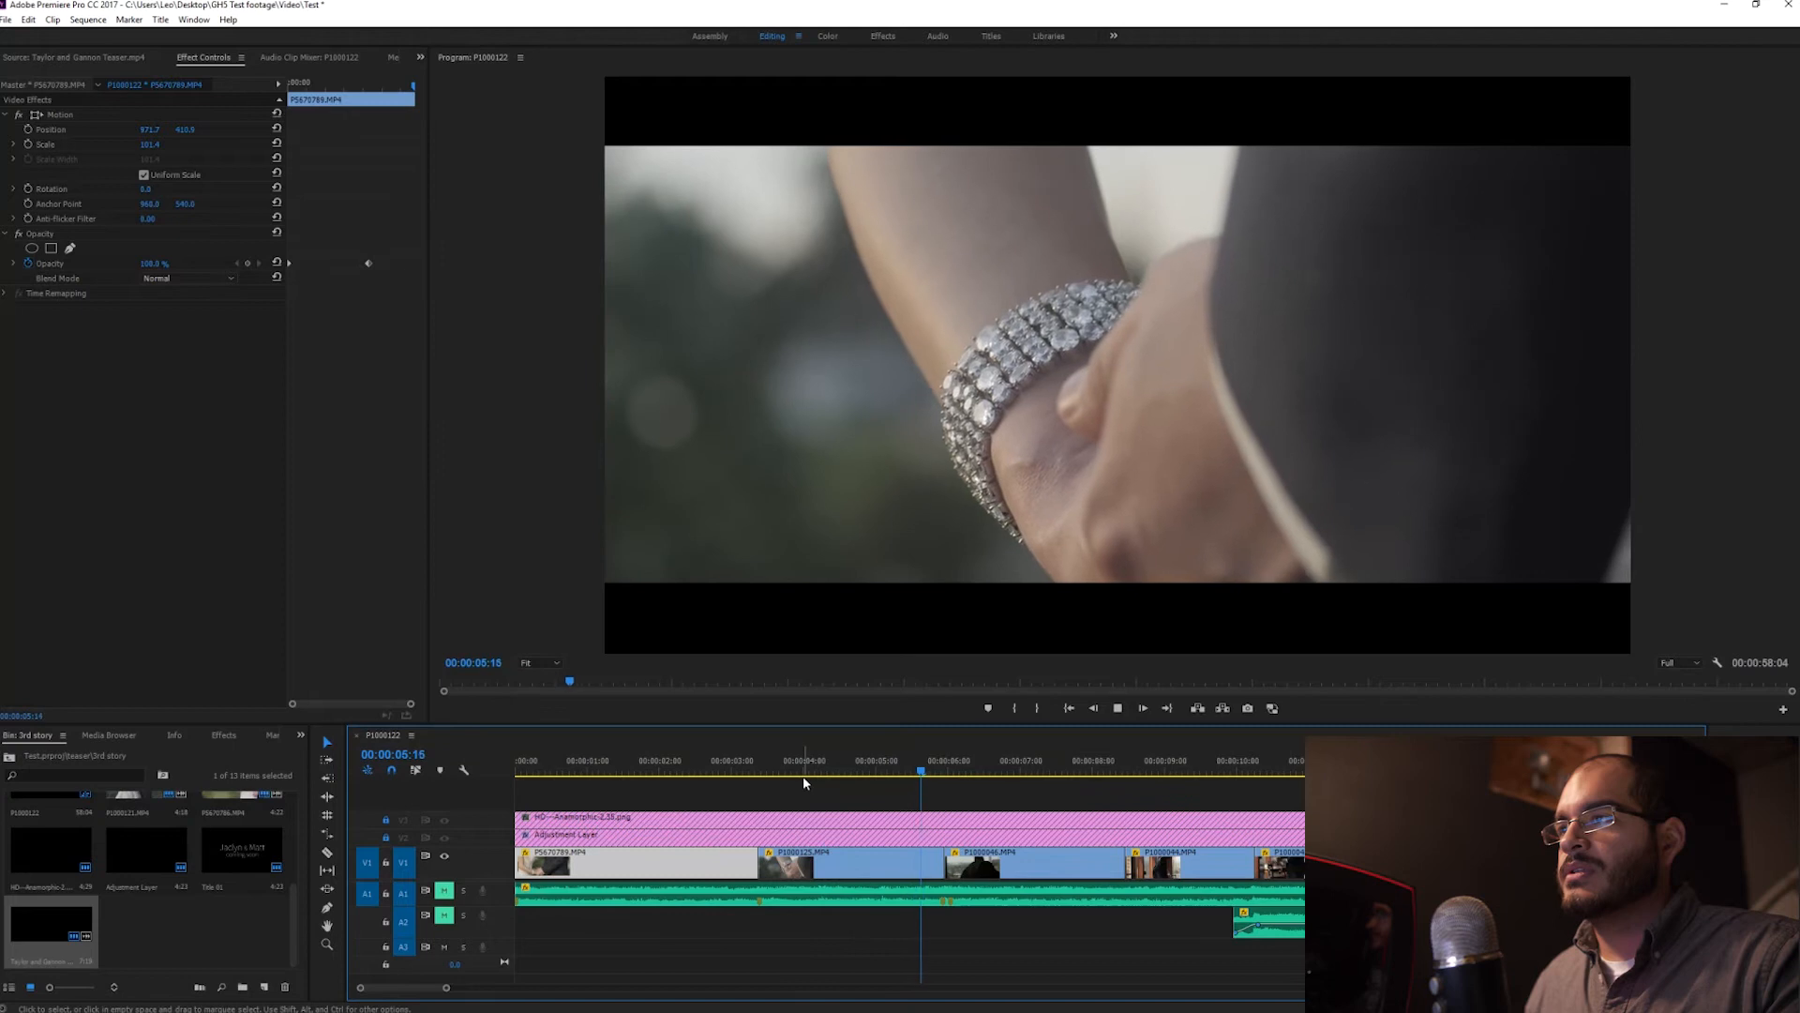
left_click(692, 768)
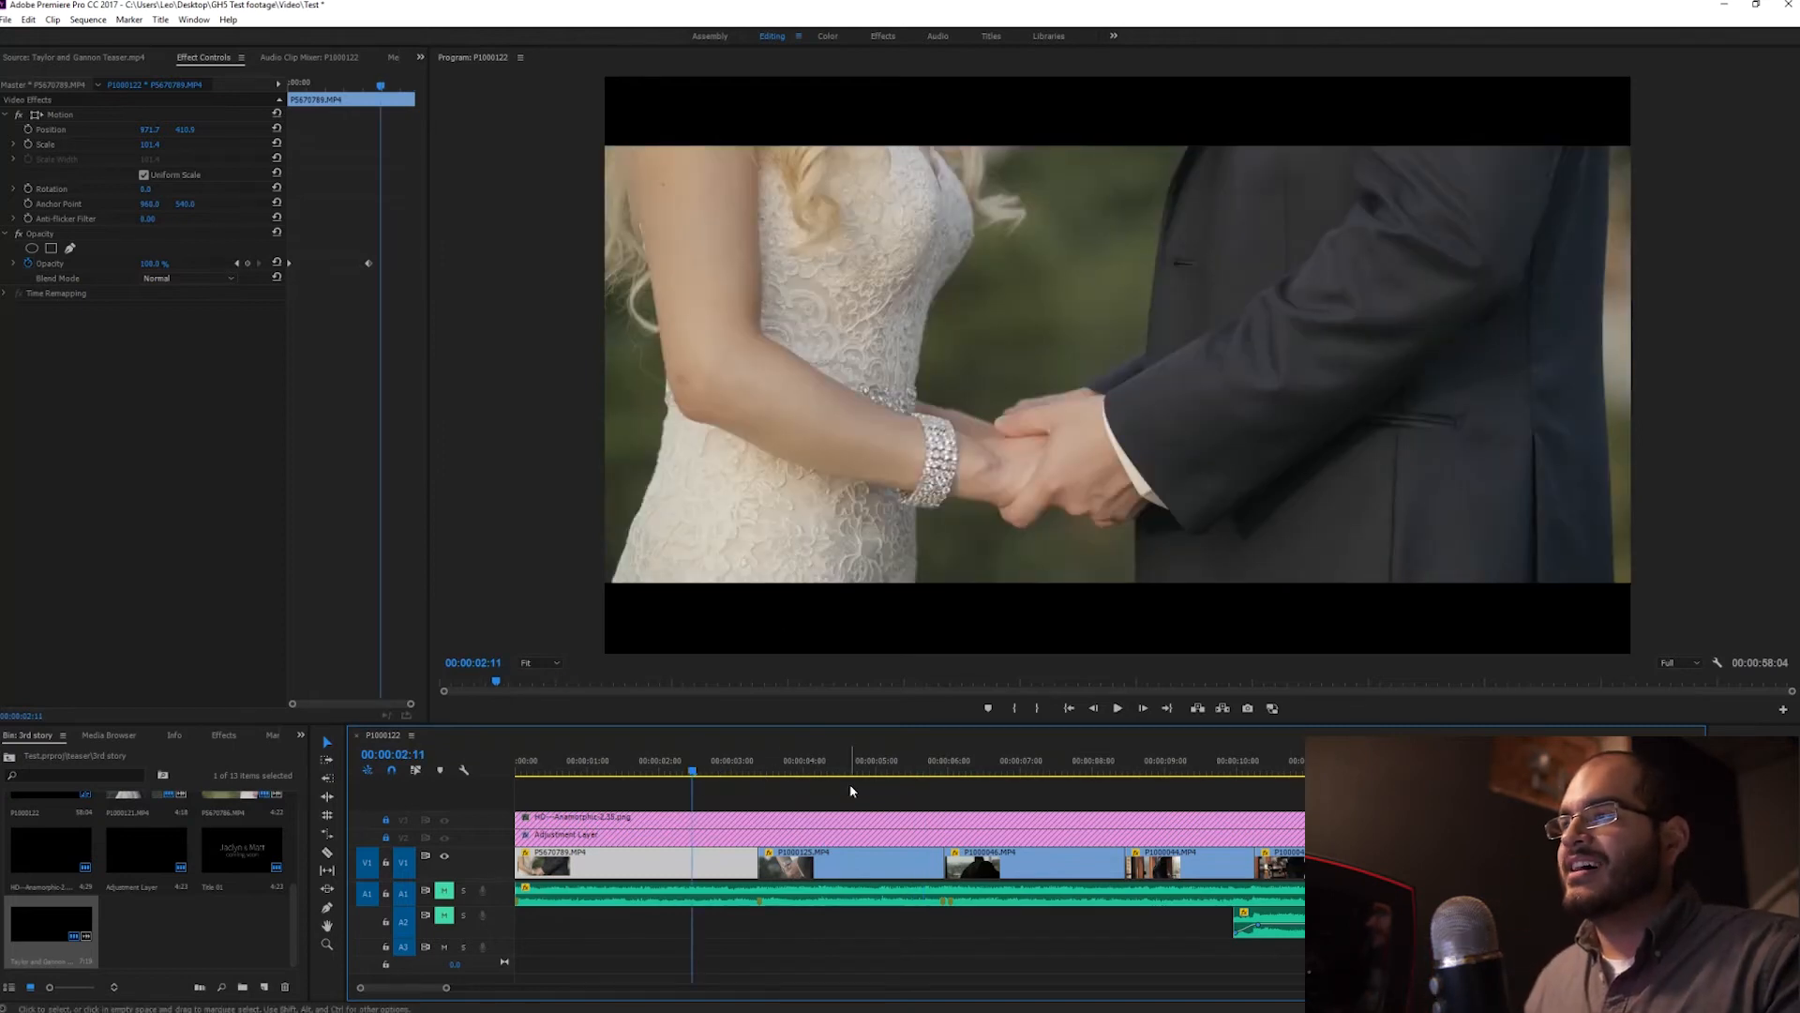
left_click(850, 772)
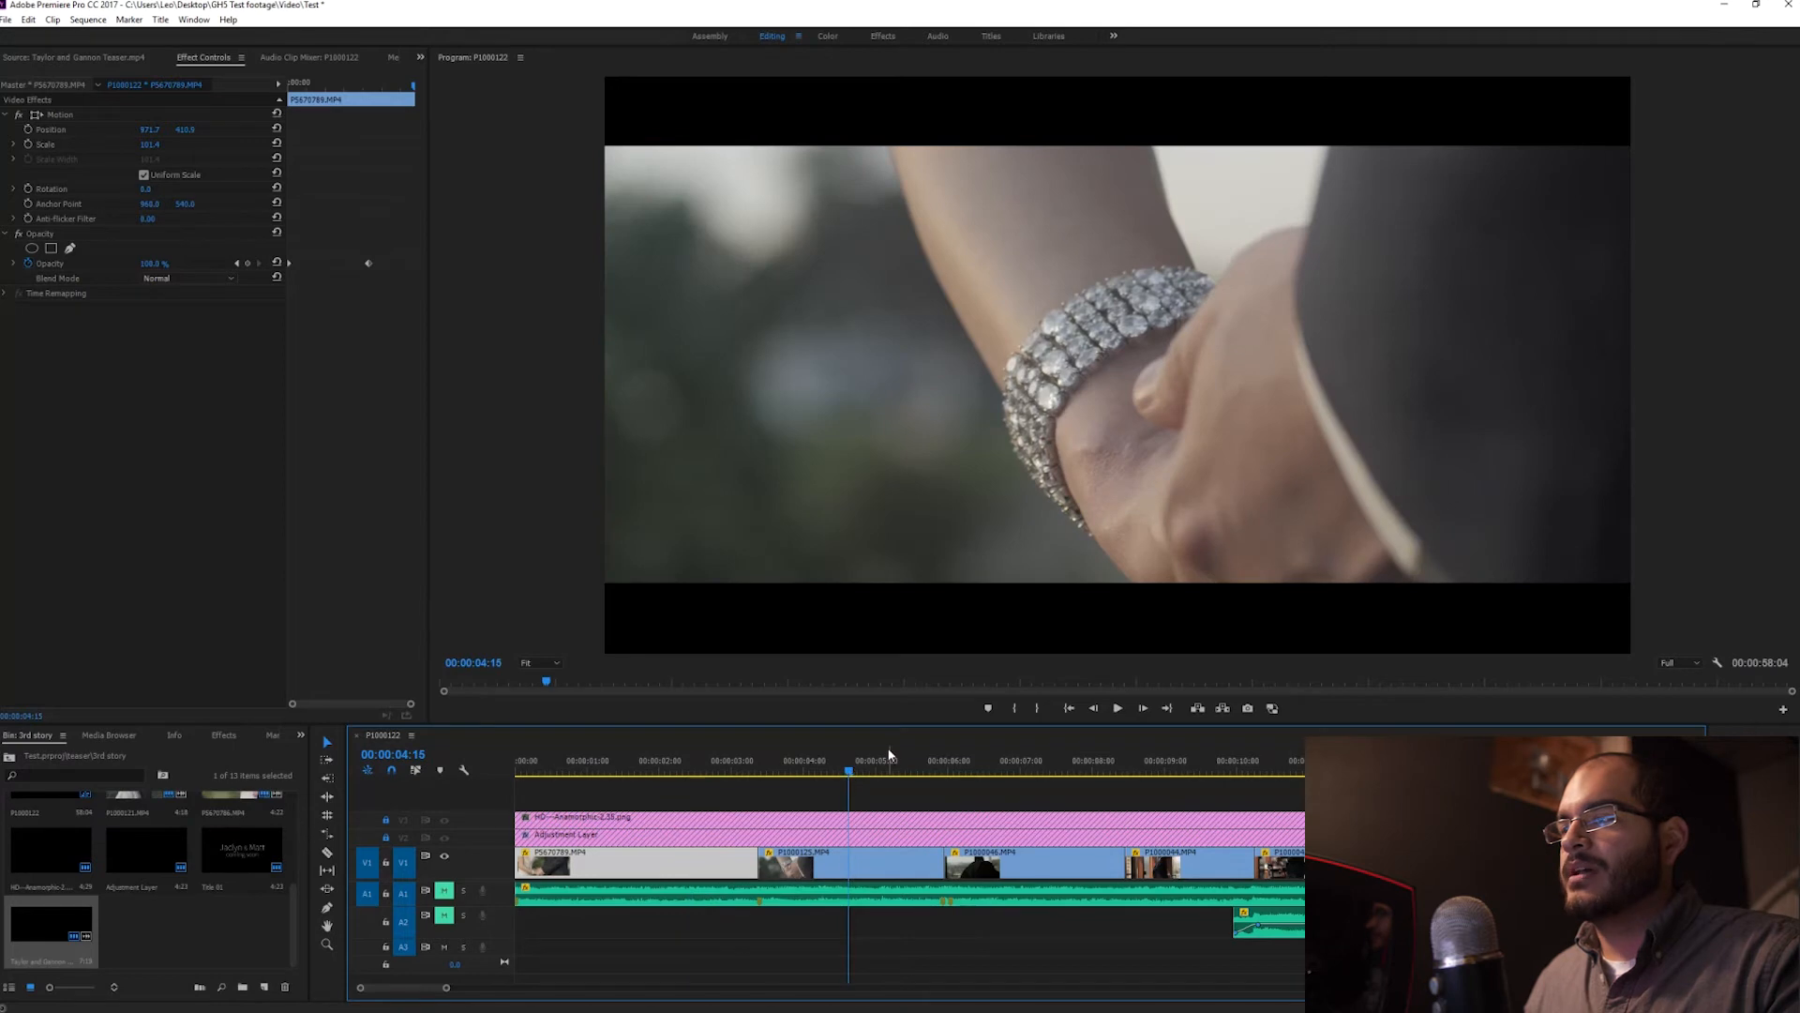
key("space")
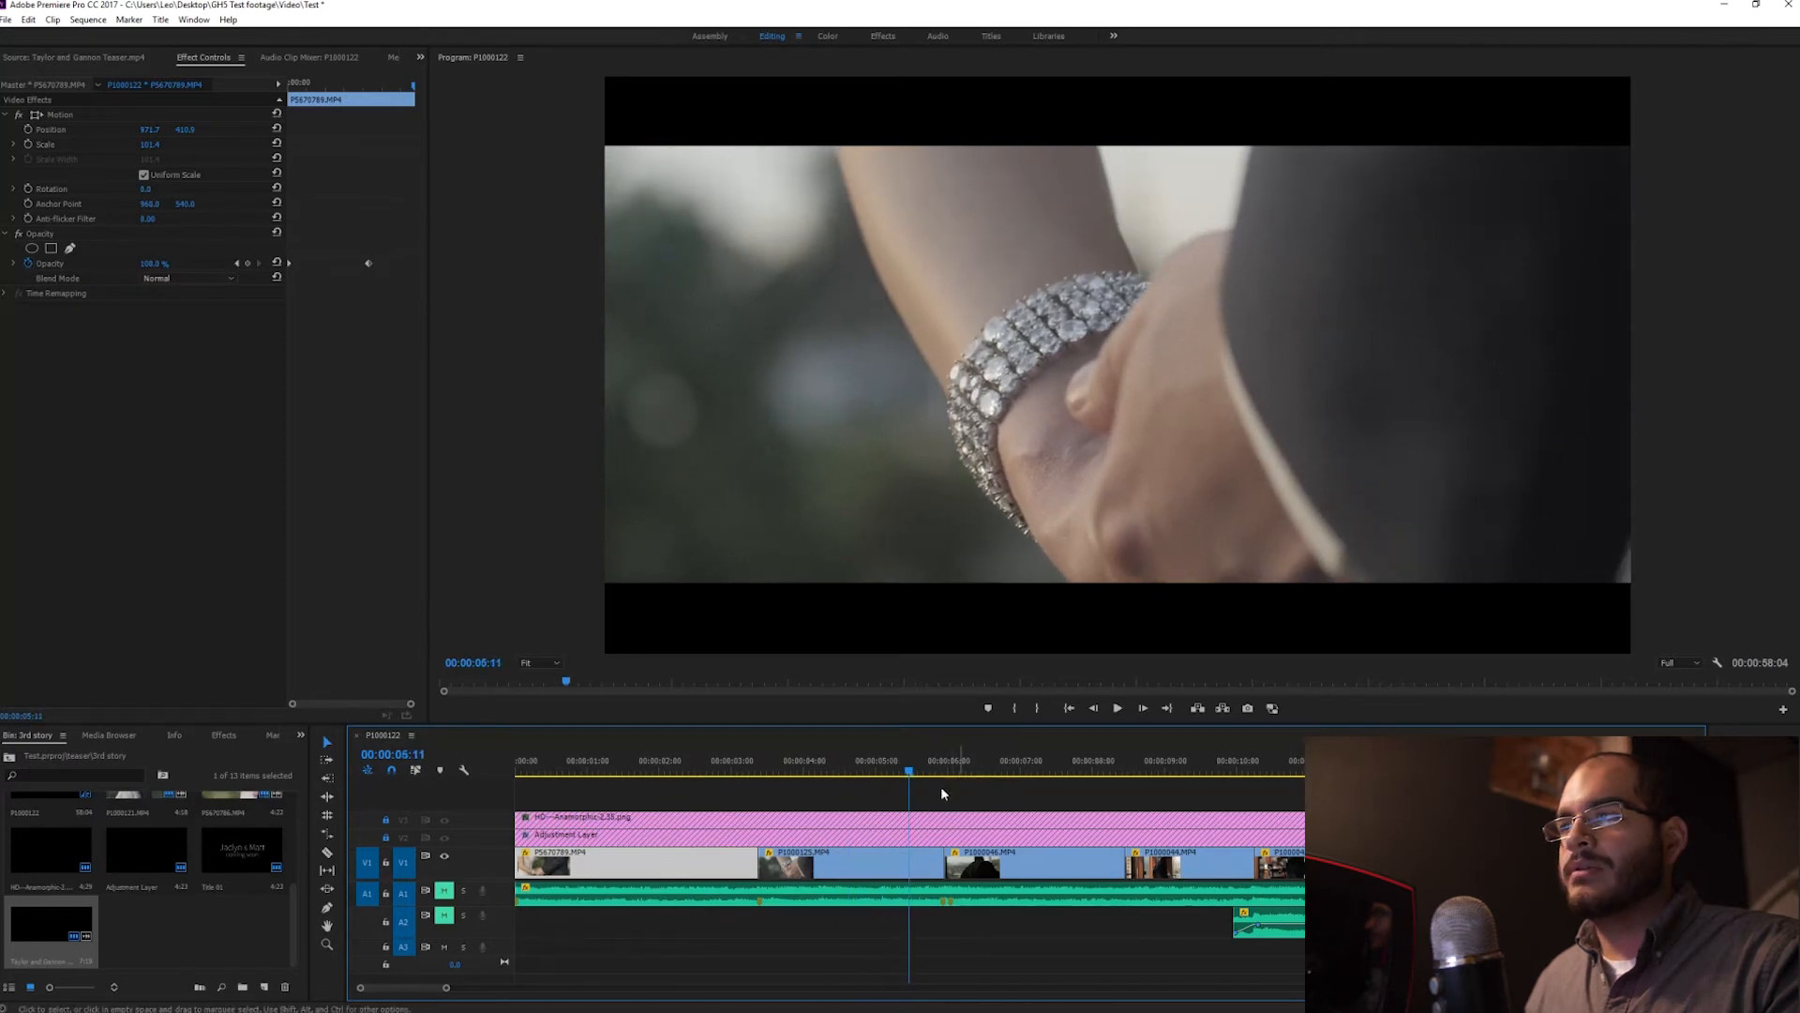
Step: Review the cut from the bracelet close-up to the silhouetted man at the window, and select that window clip at 00:00:06:22
left_click(736, 767)
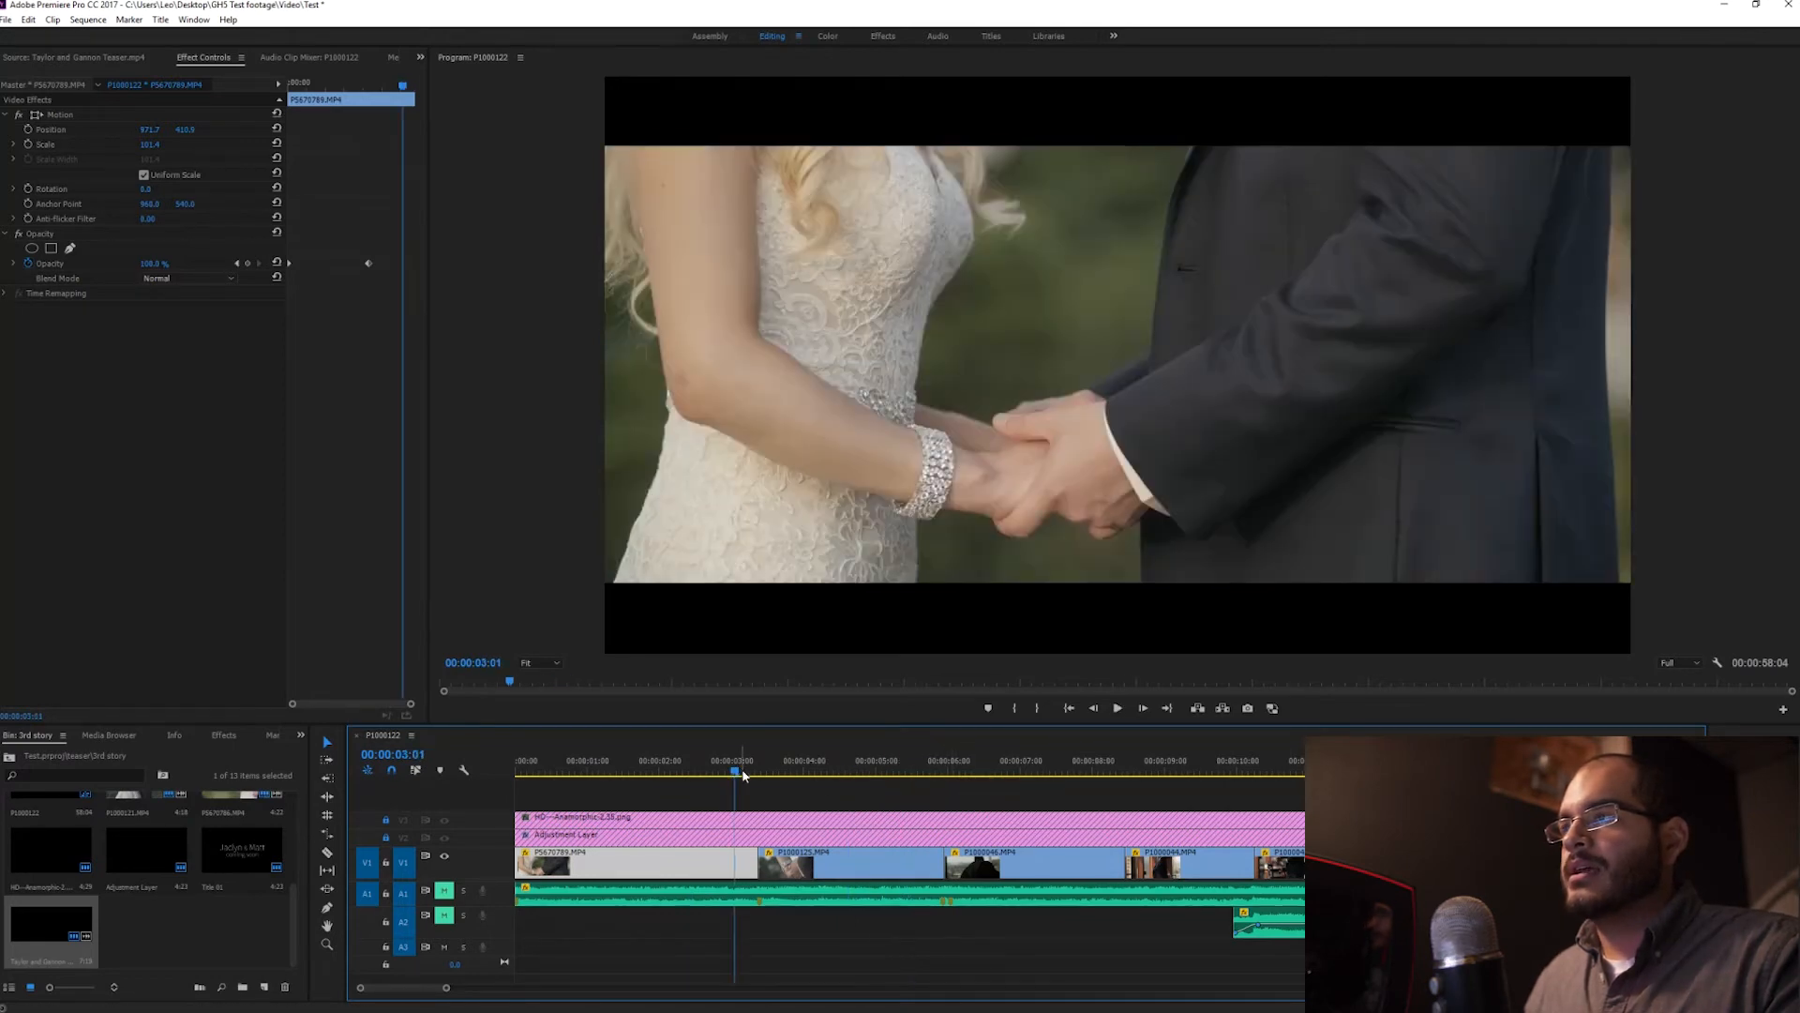
left_click(1002, 774)
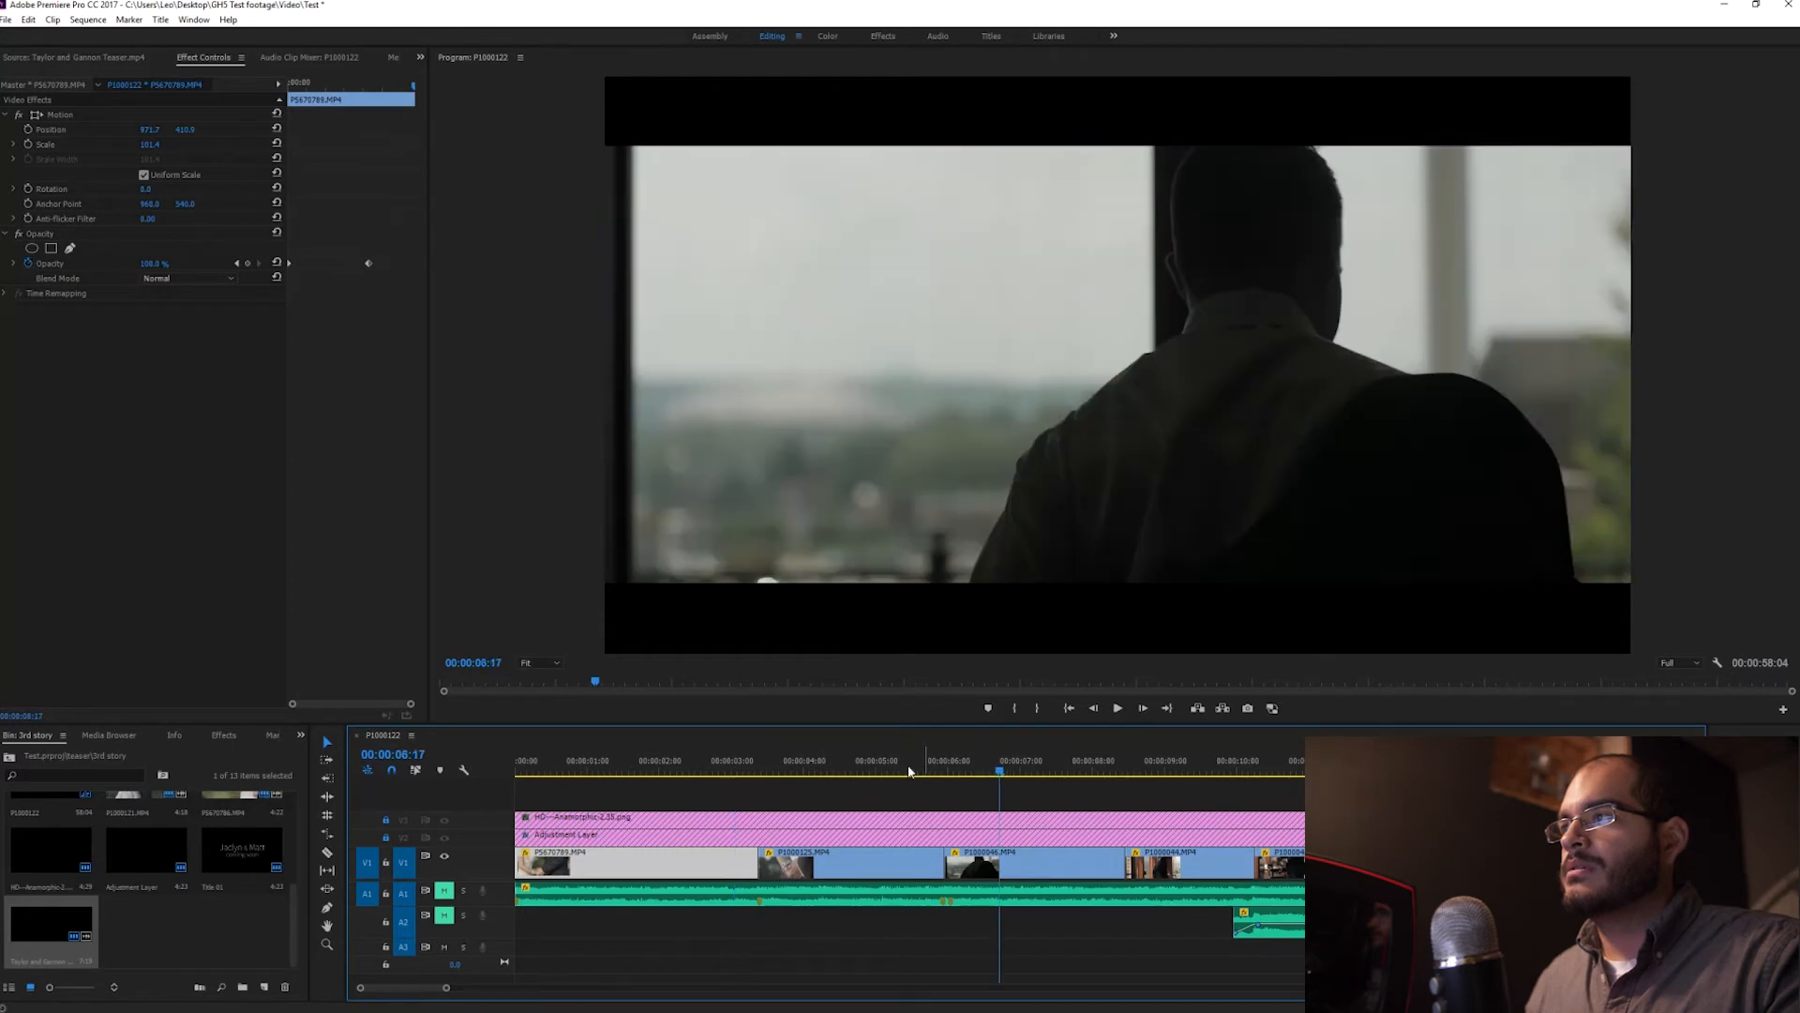
left_click(906, 770)
key("space")
left_click_drag(903, 771, 1015, 773)
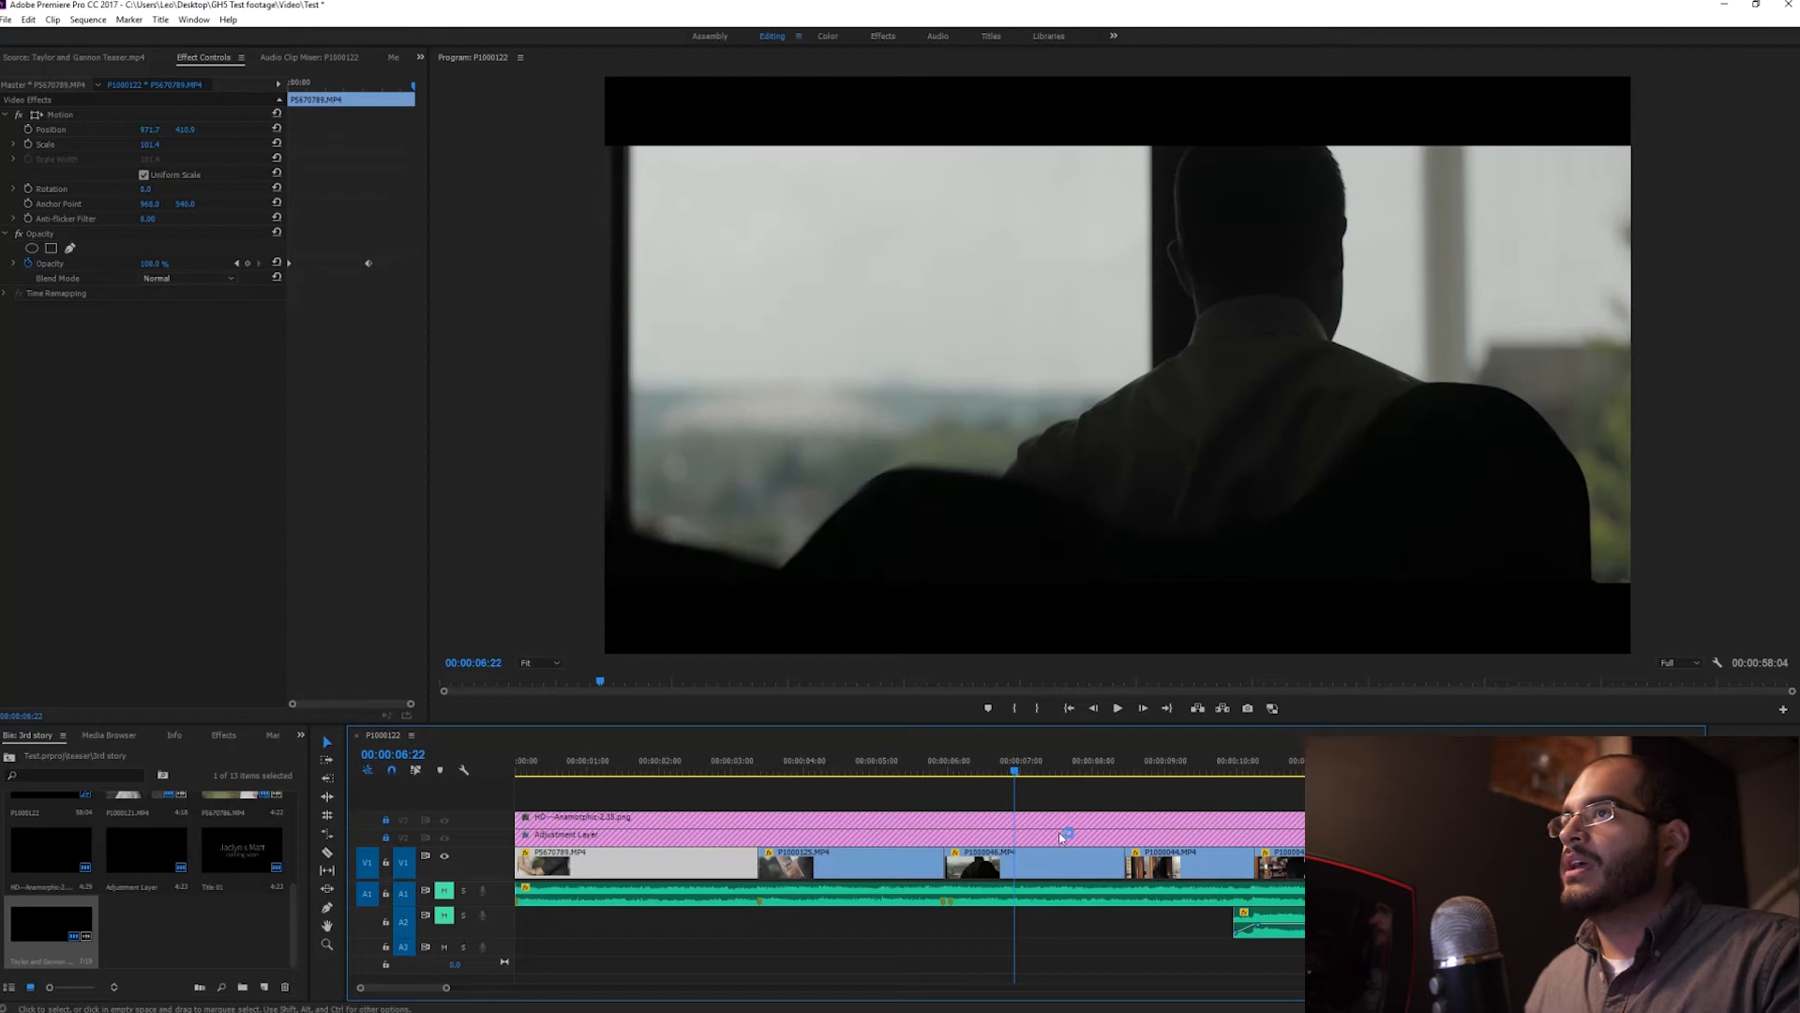
left_click(1062, 874)
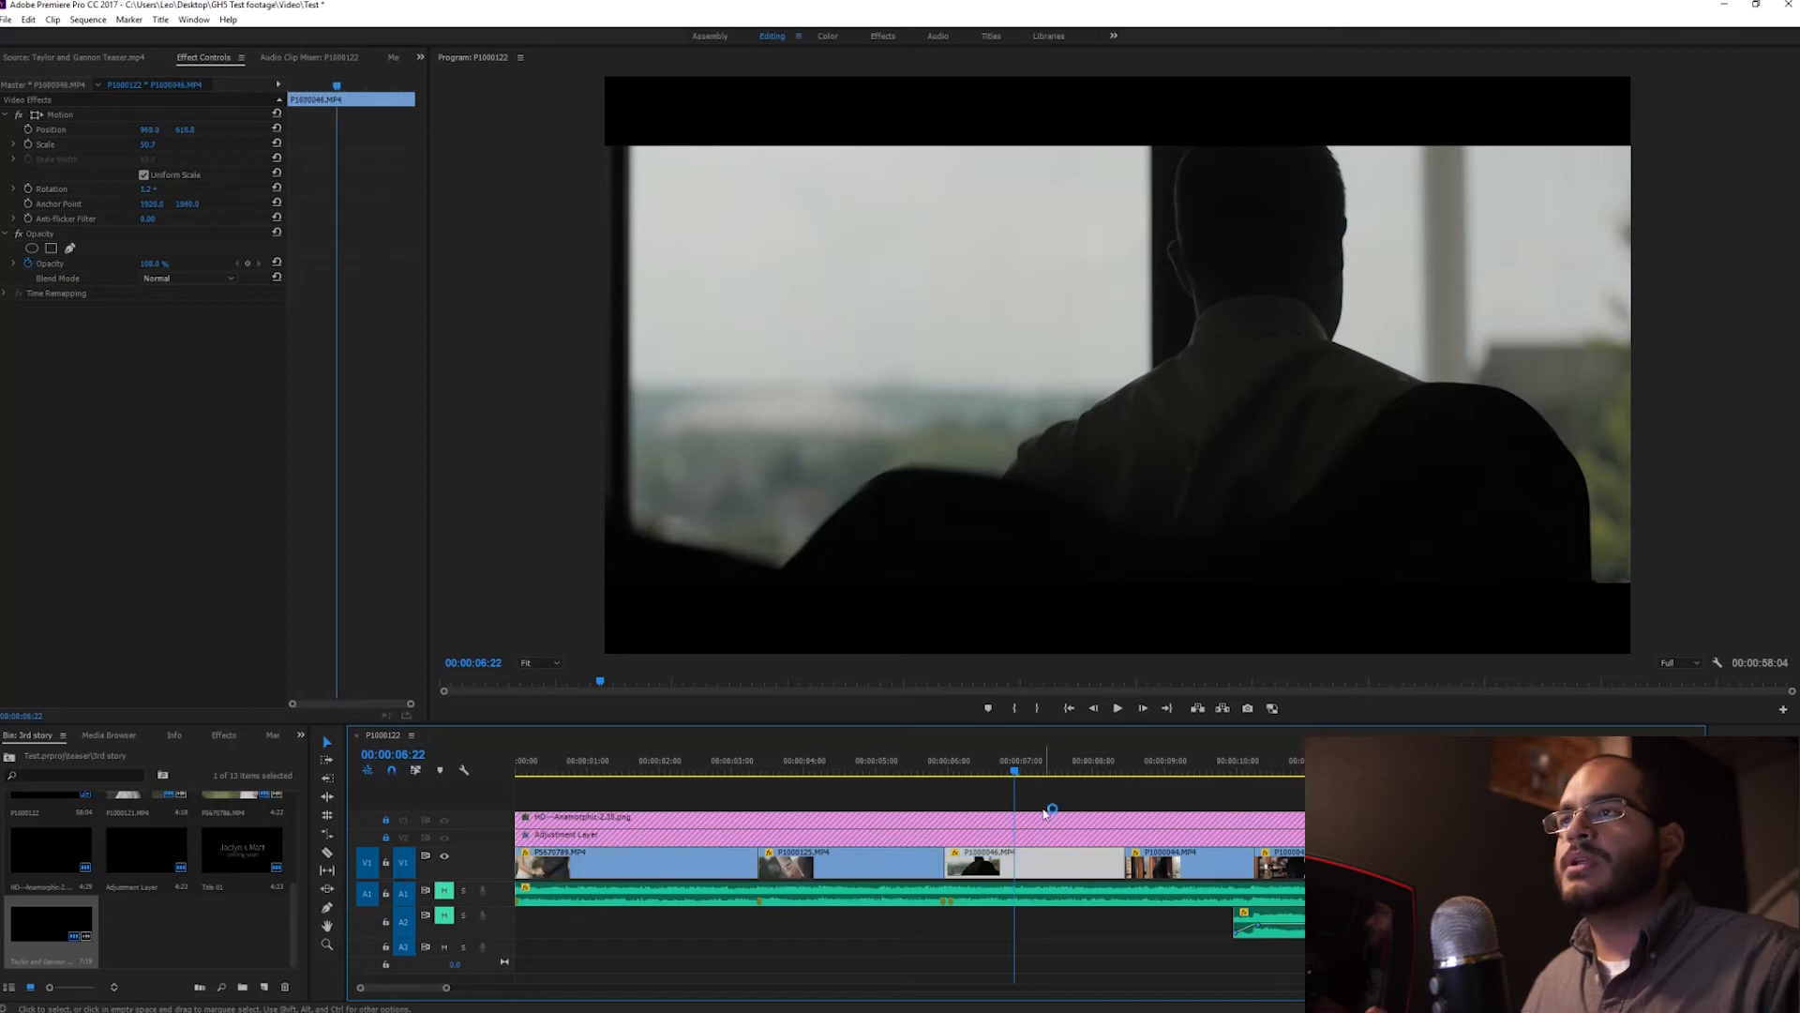
left_click(1148, 556)
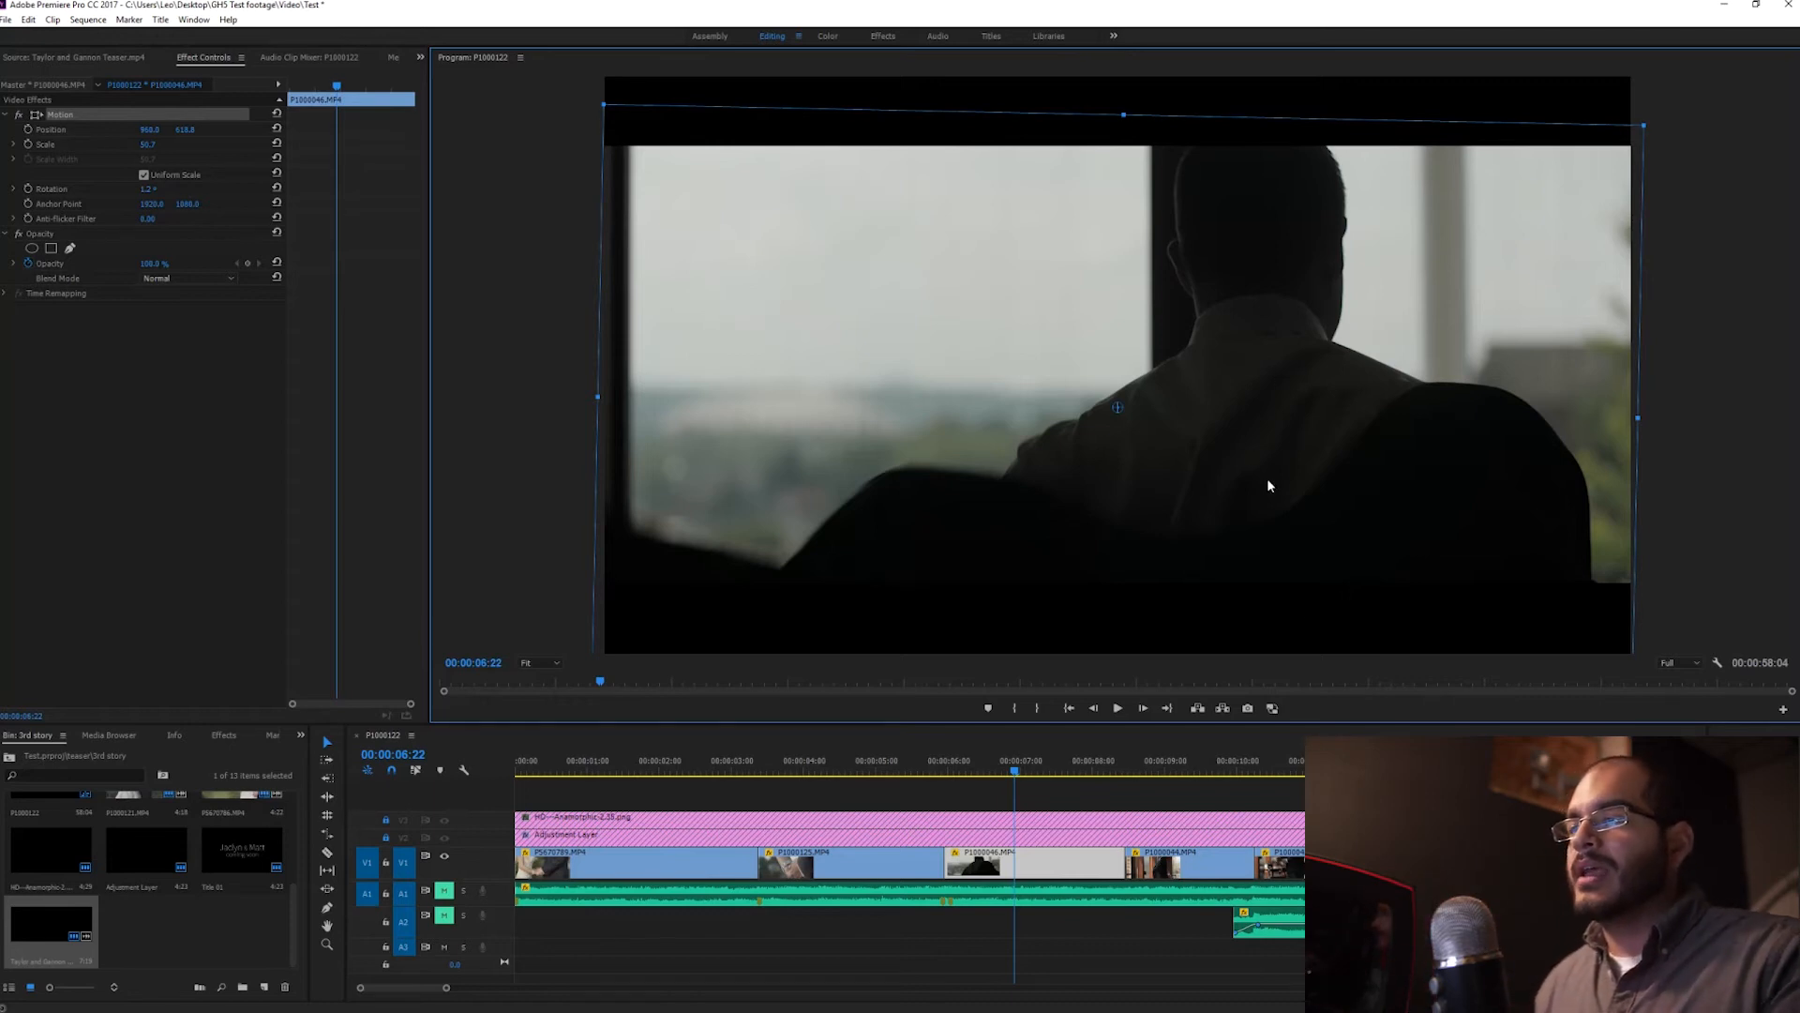
Step: Review the two groom shots and play across the cut into the first nested sequence of the embracing couple
left_click(1160, 771)
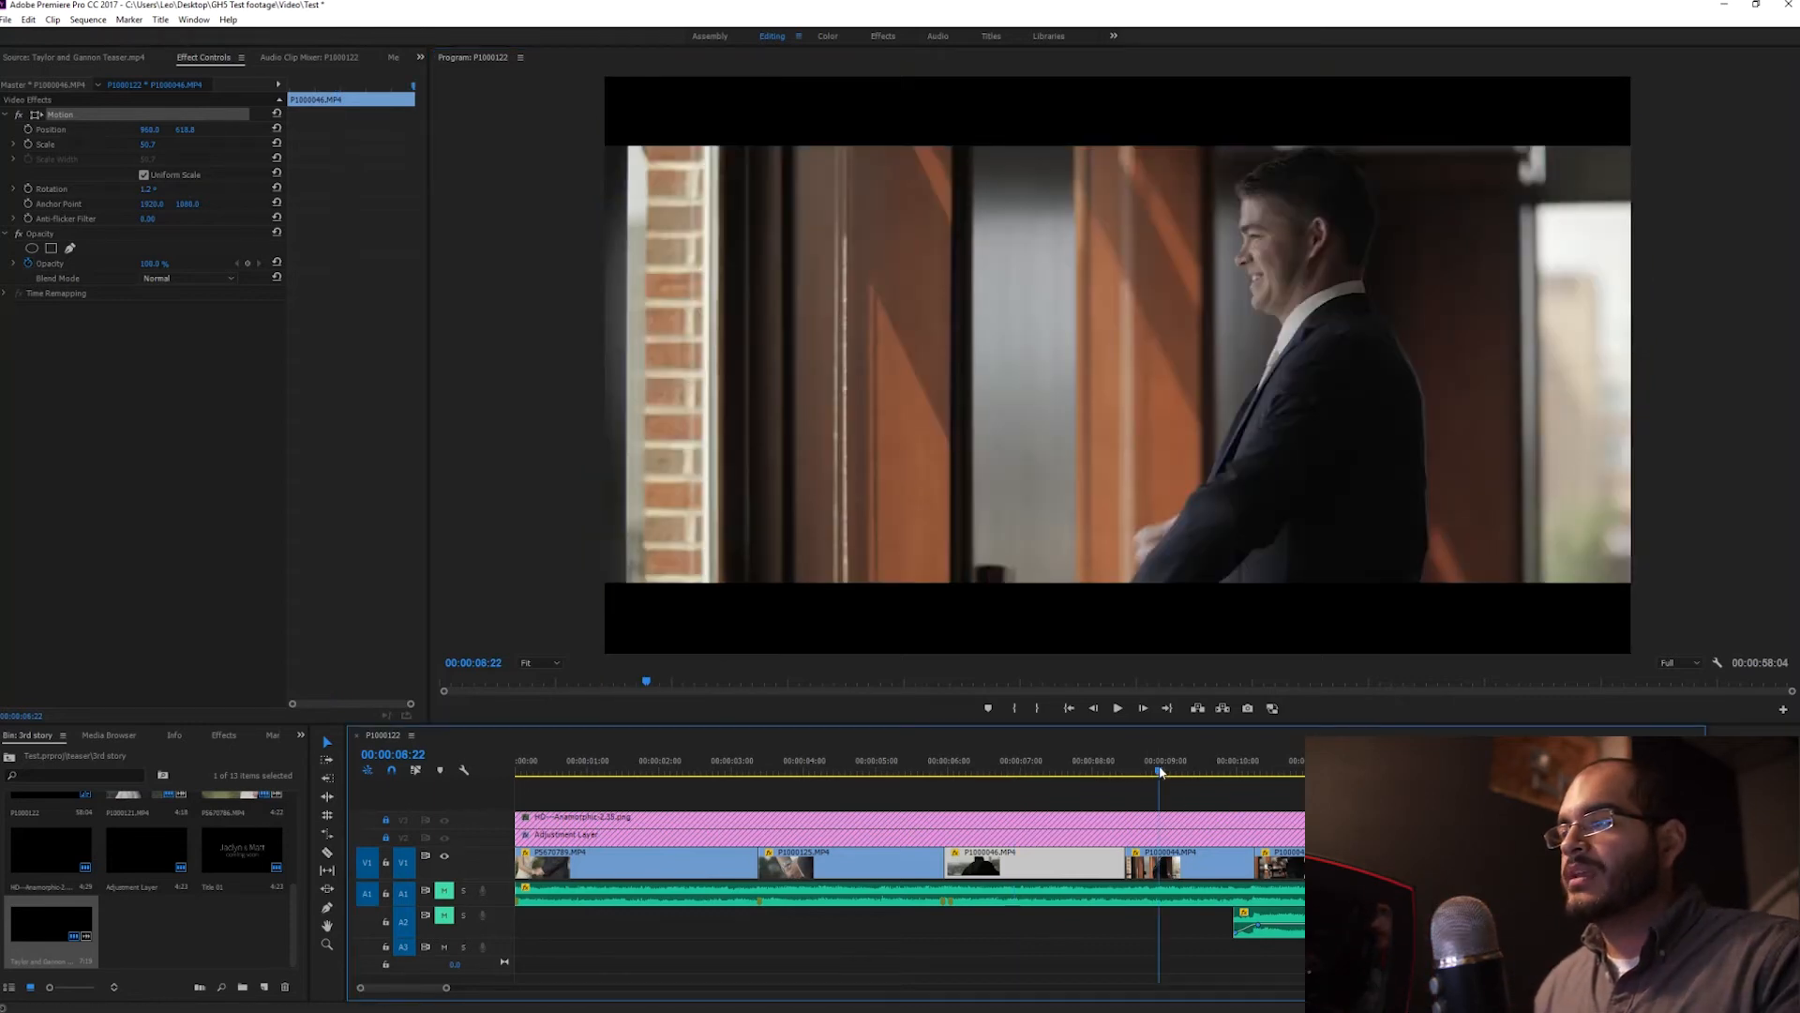
left_click(1265, 769)
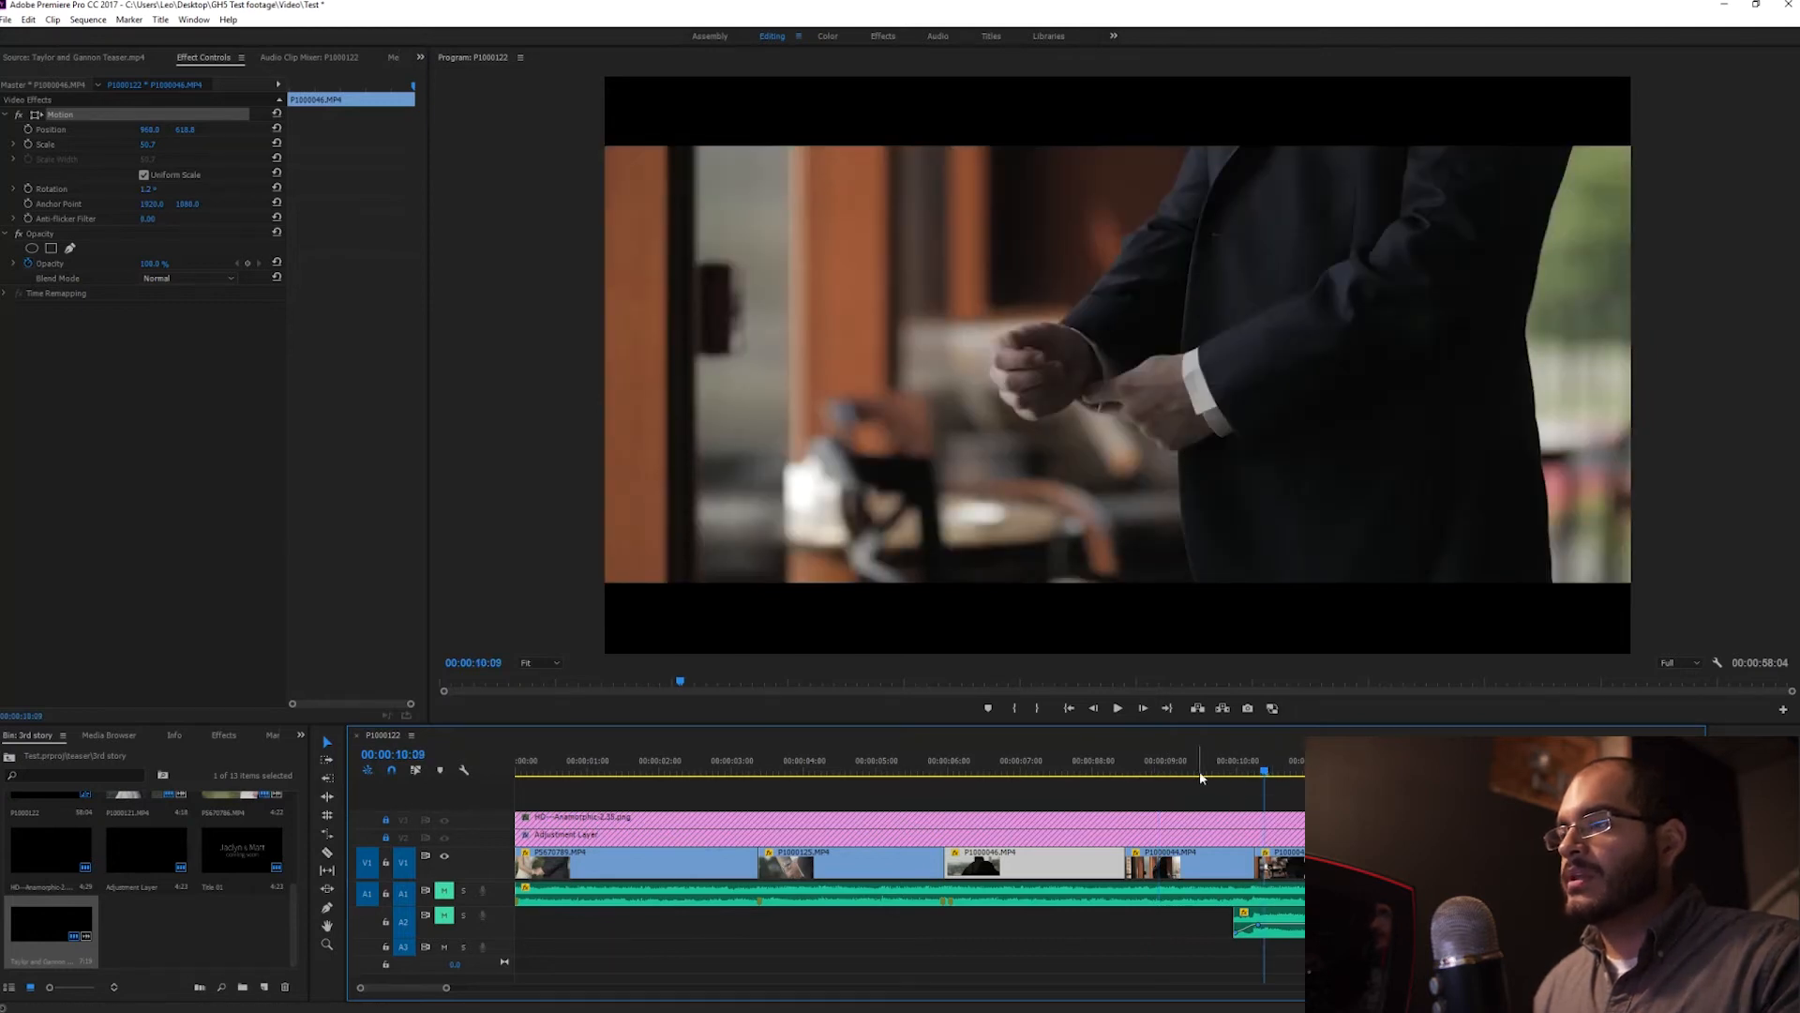
scroll(1301, 779, "right", 5)
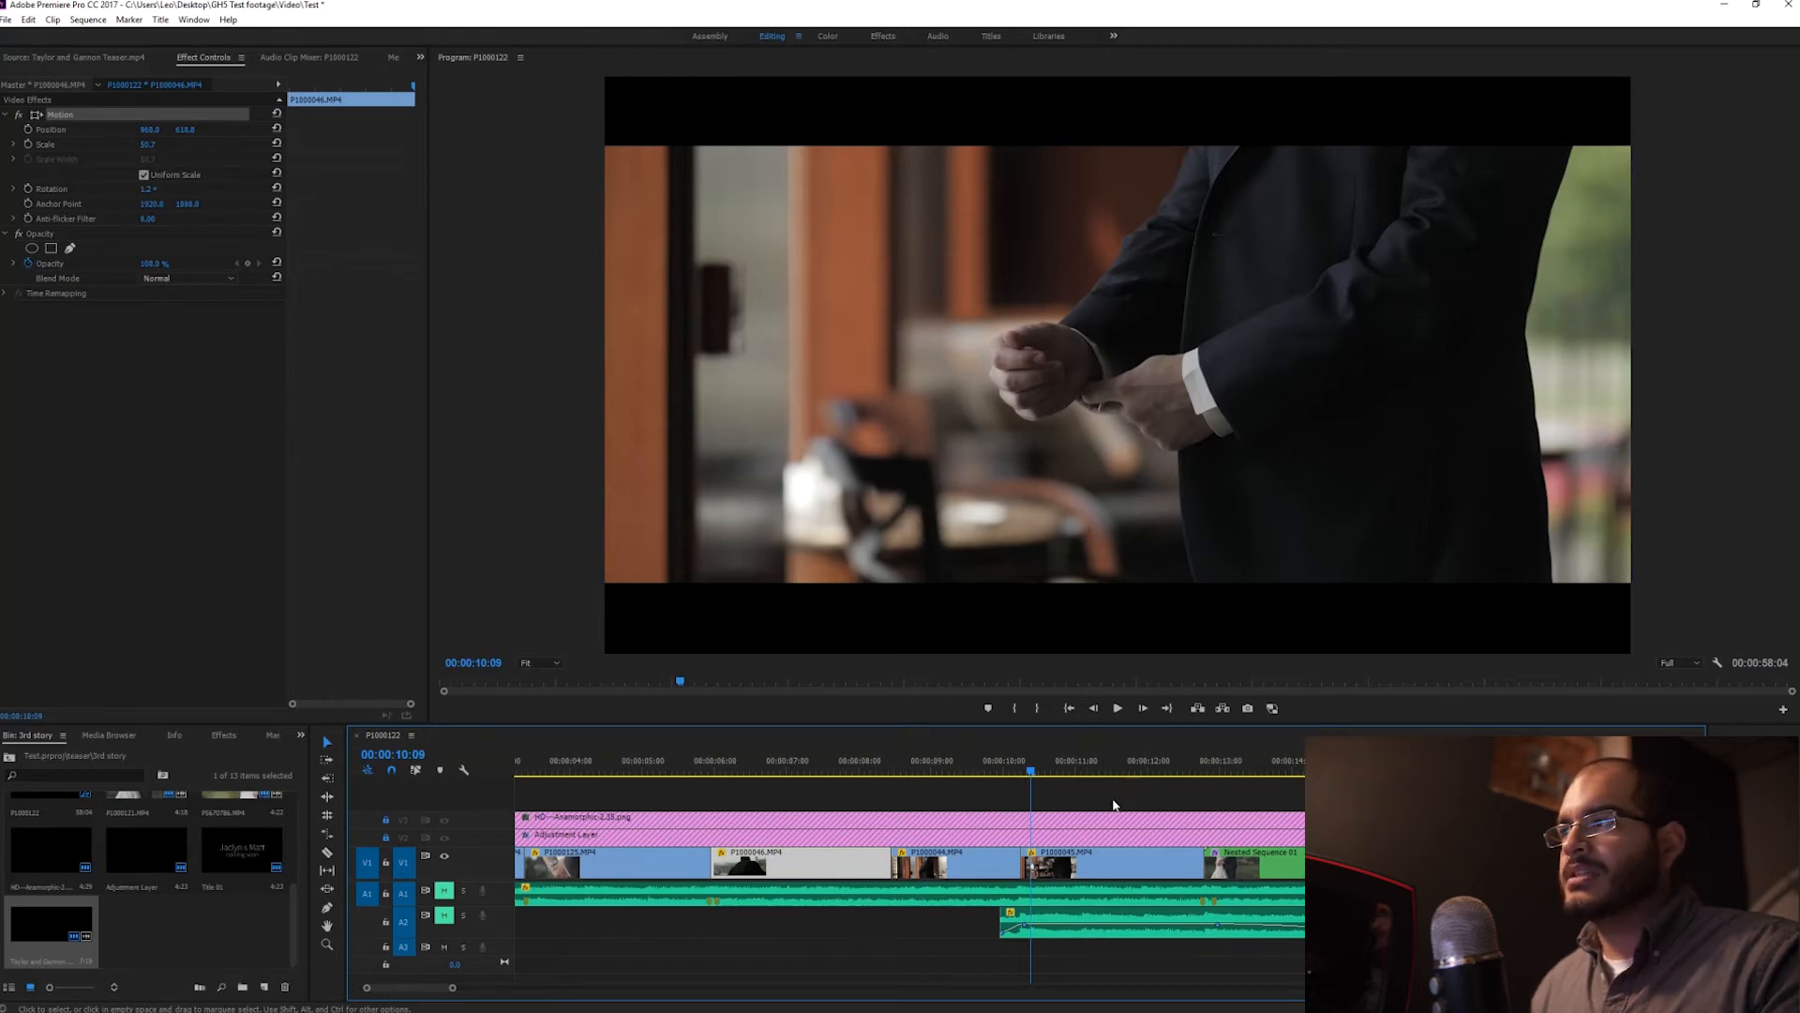
left_click(1172, 759)
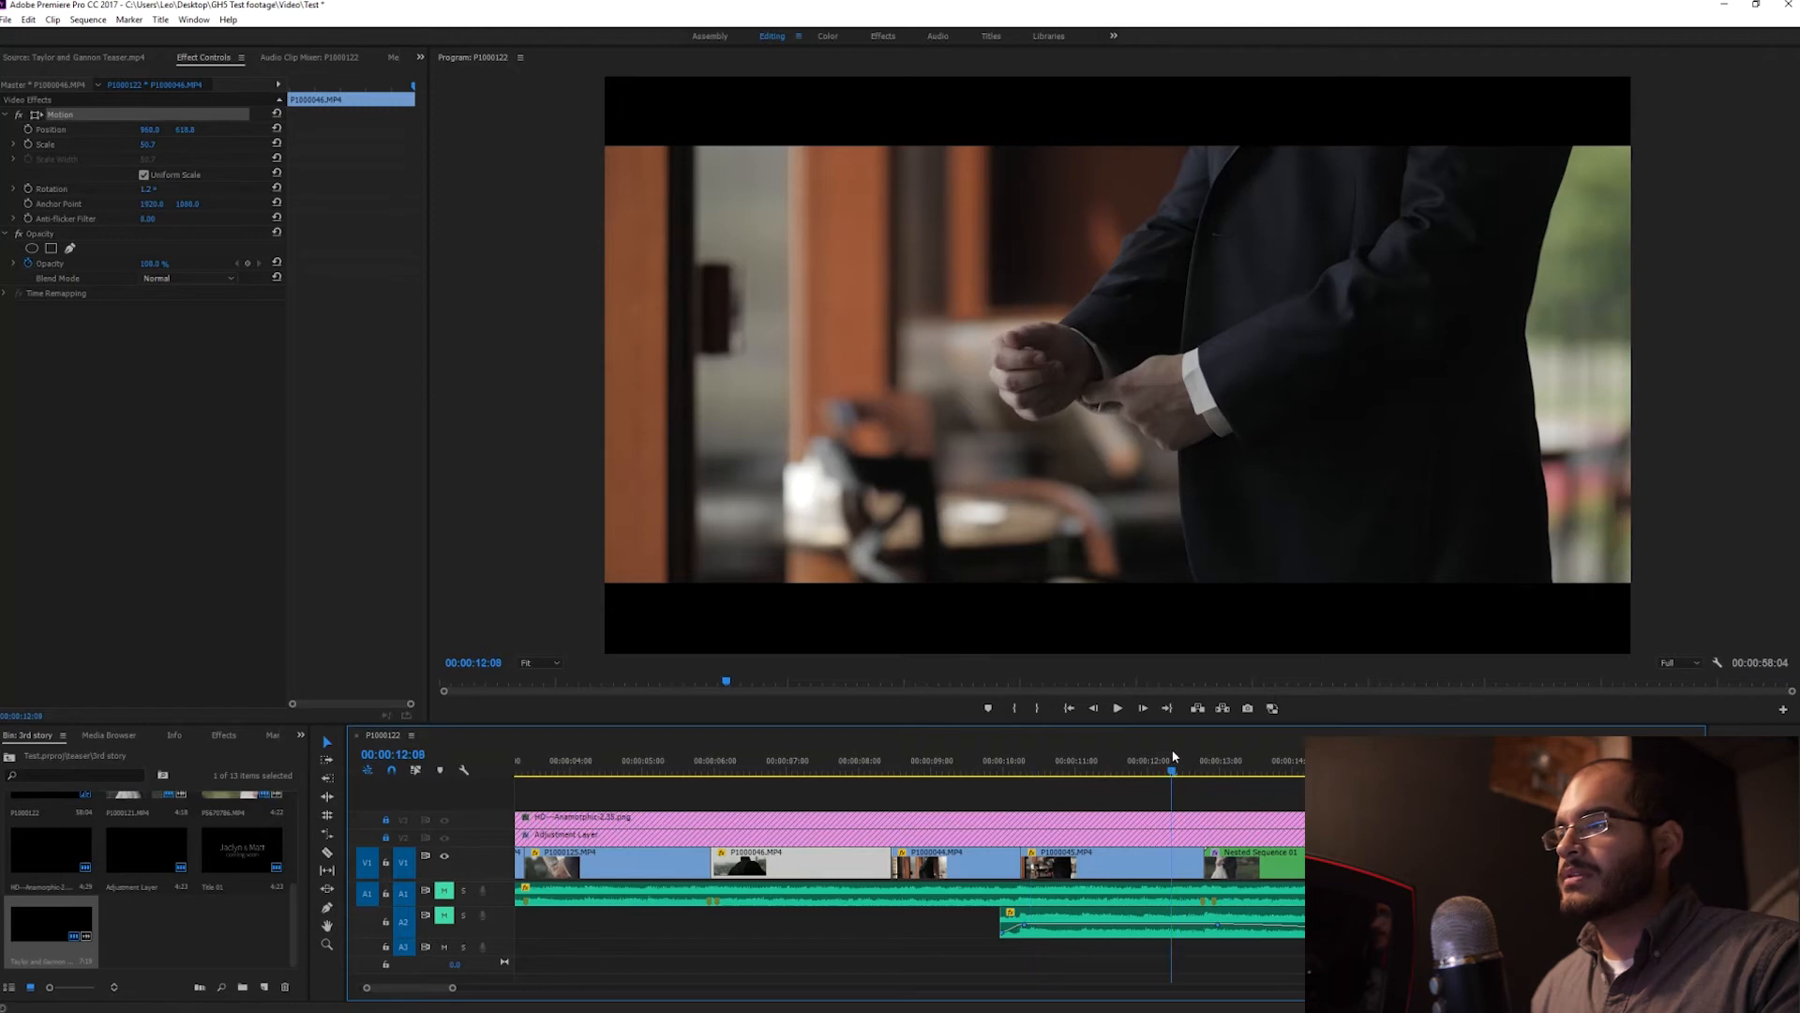
left_click(1223, 769)
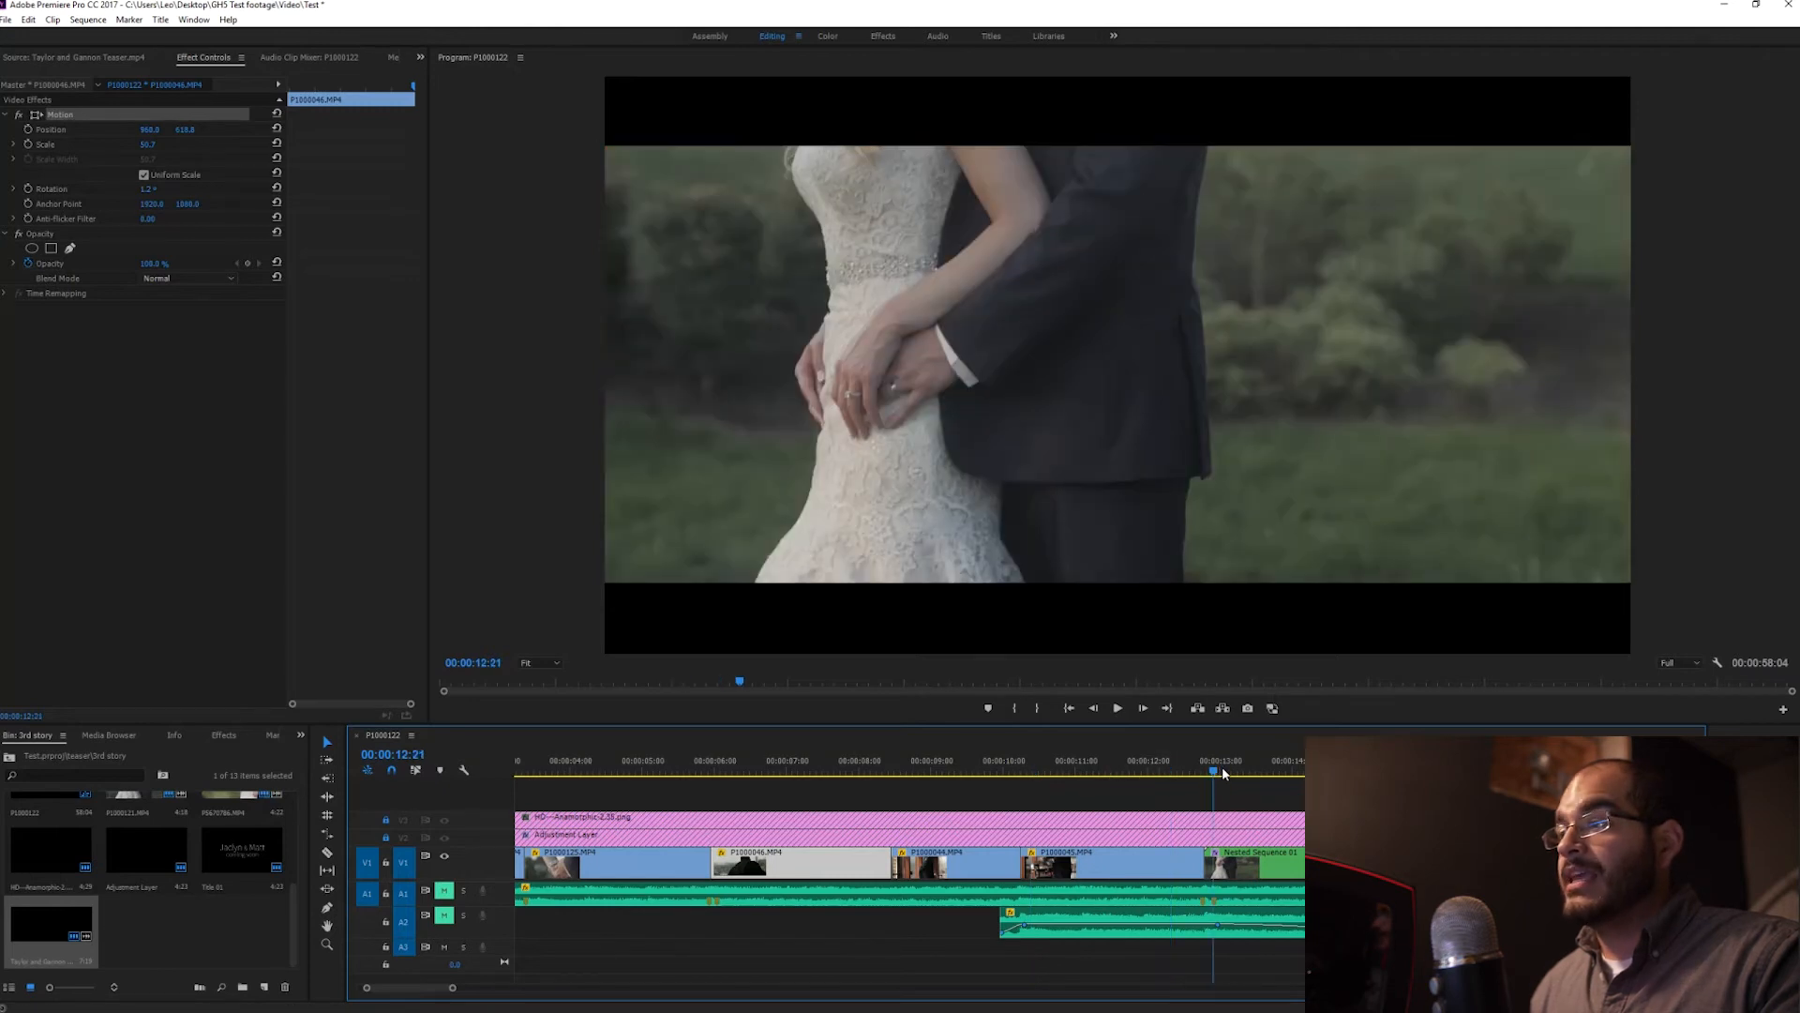
left_click(1192, 765)
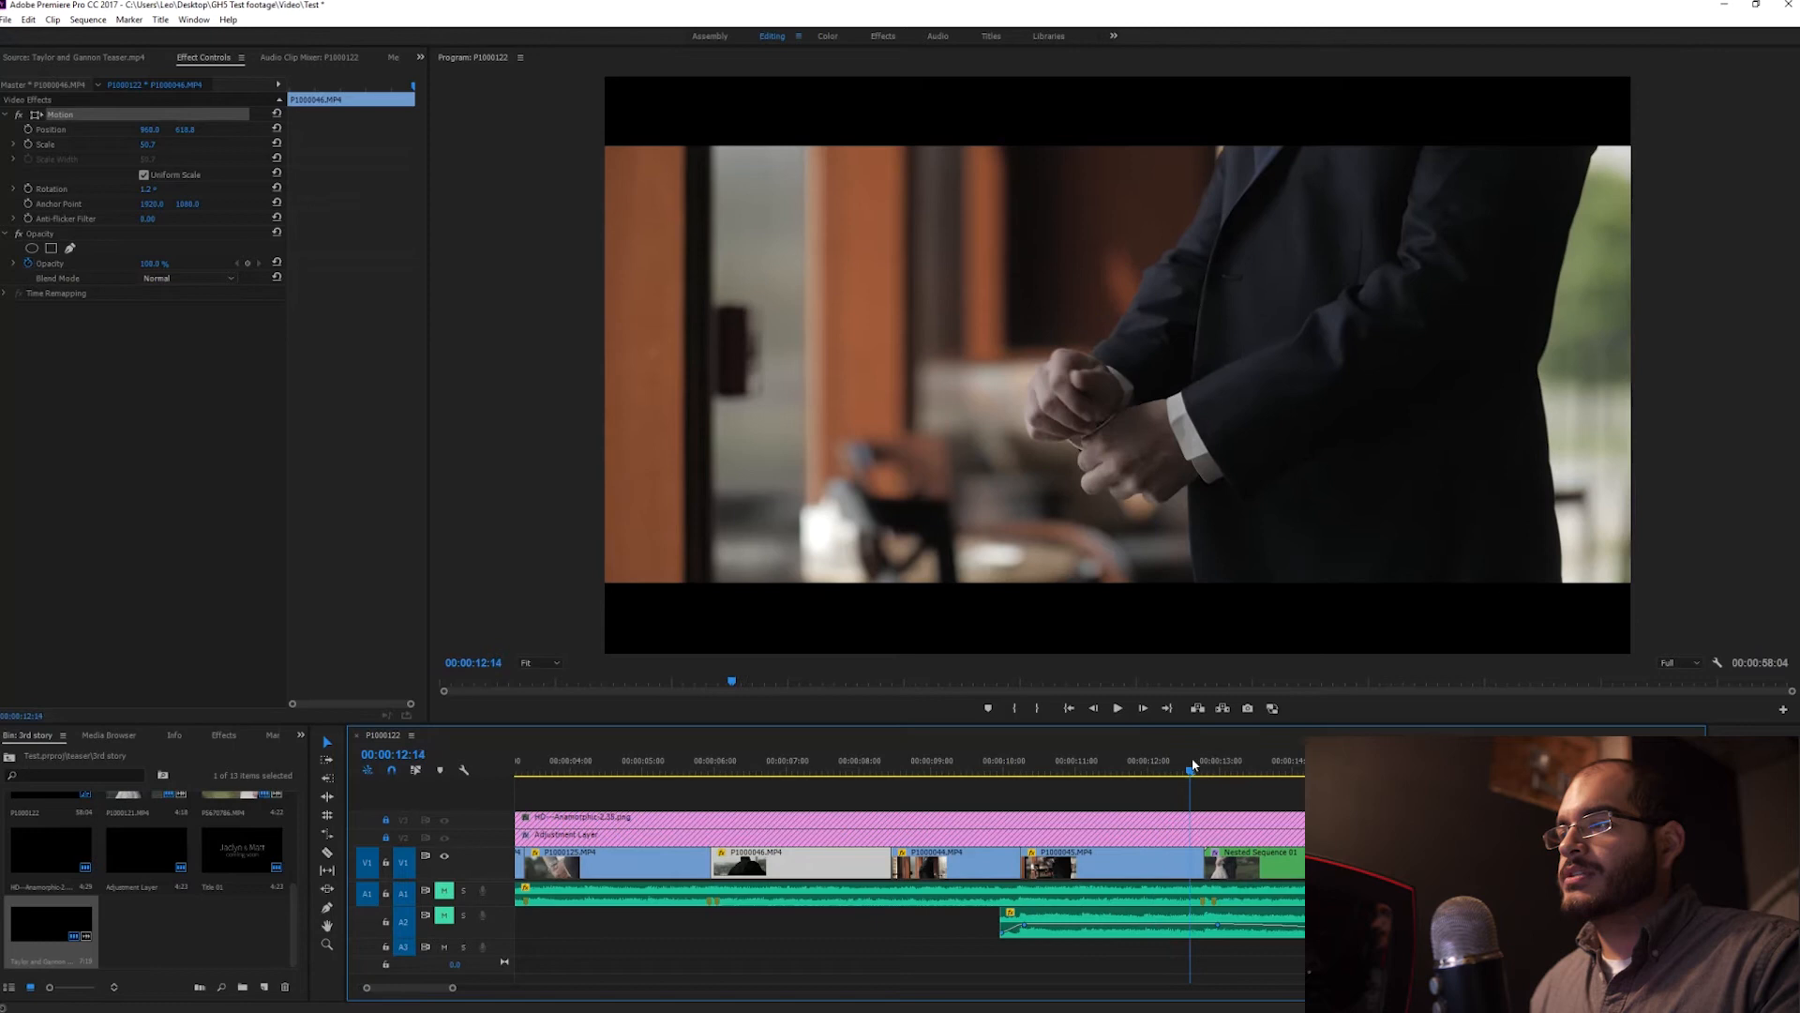
key("space")
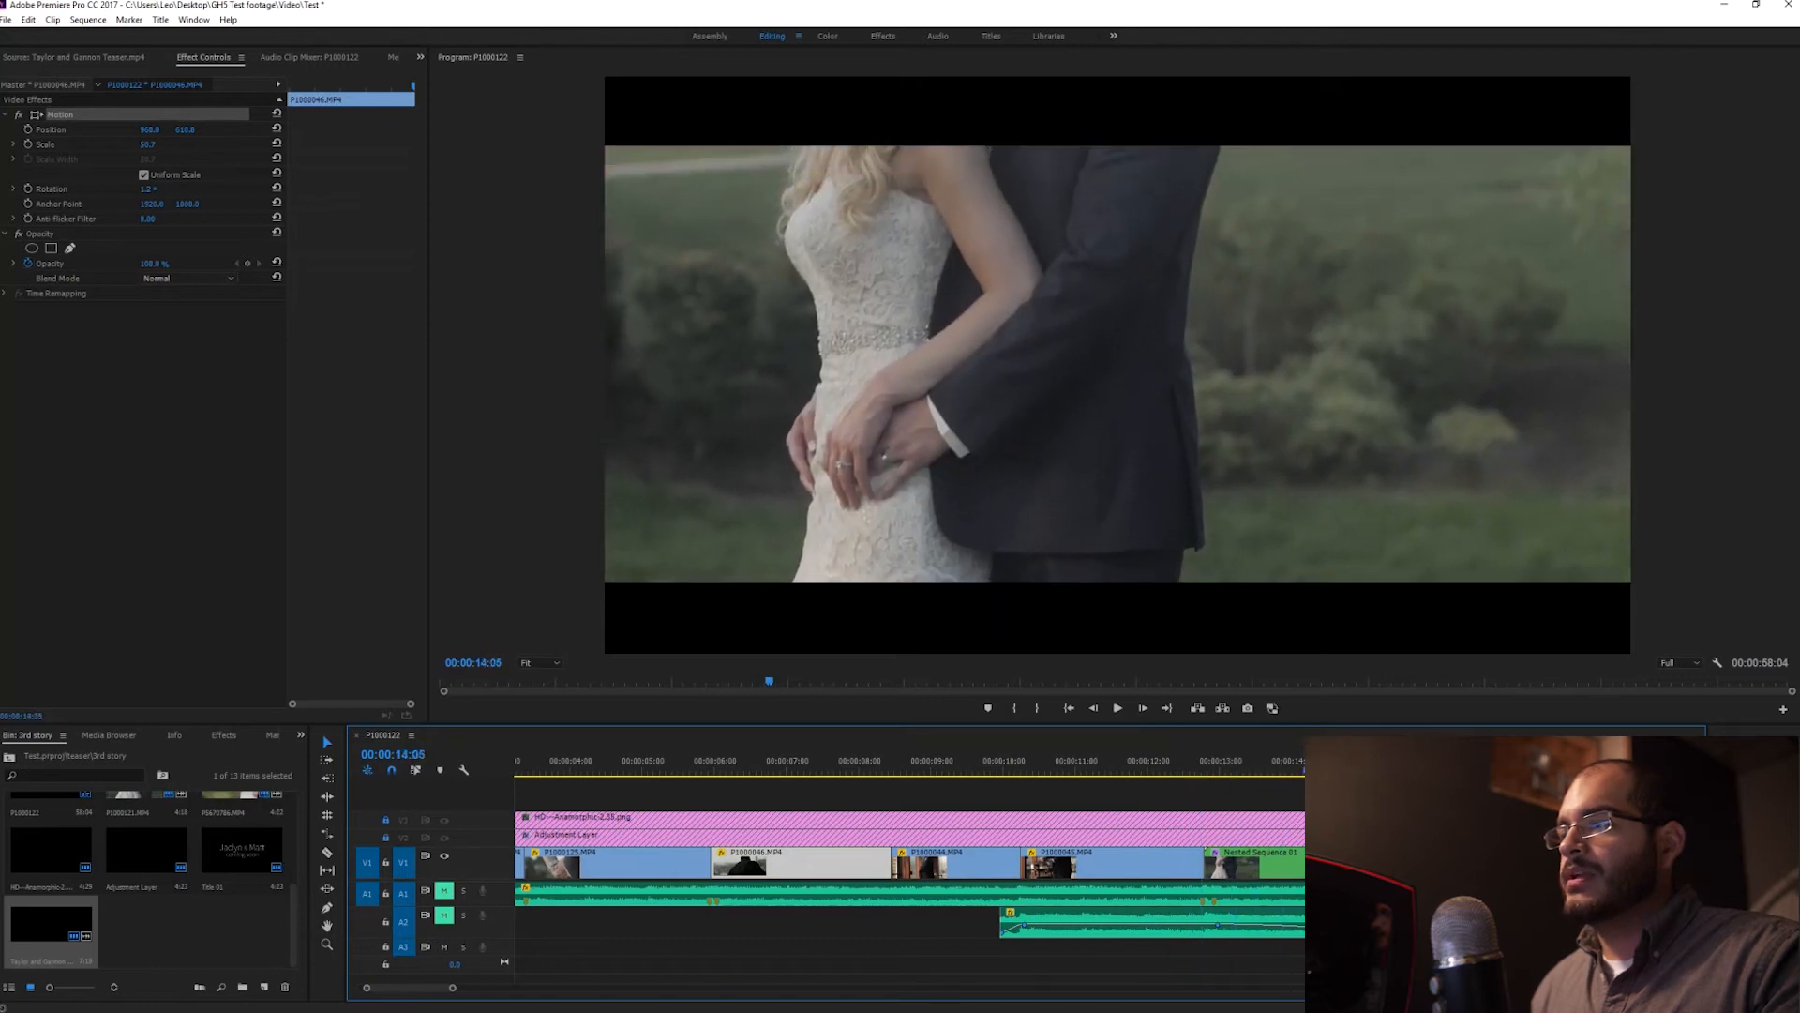
Step: Scrub from the first nested sequence through the second one to the couple standing by the trees at 00:00:17:09
key("minus")
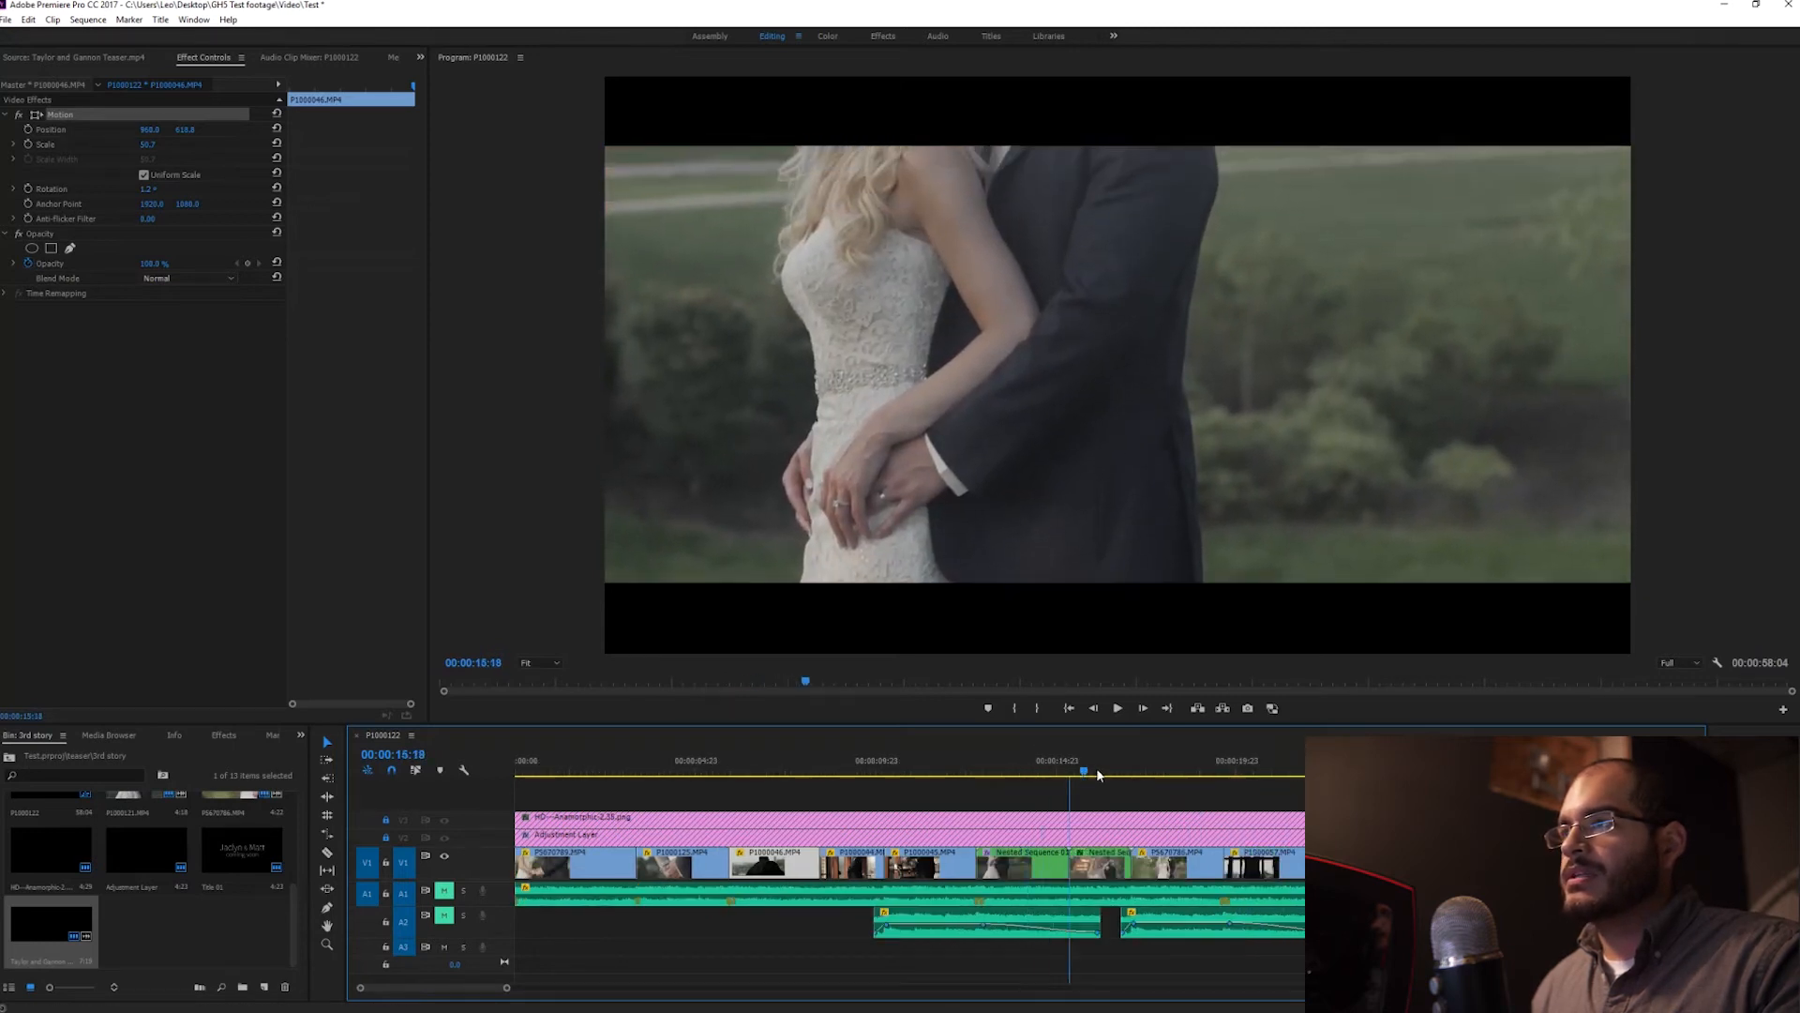
left_click(1043, 771)
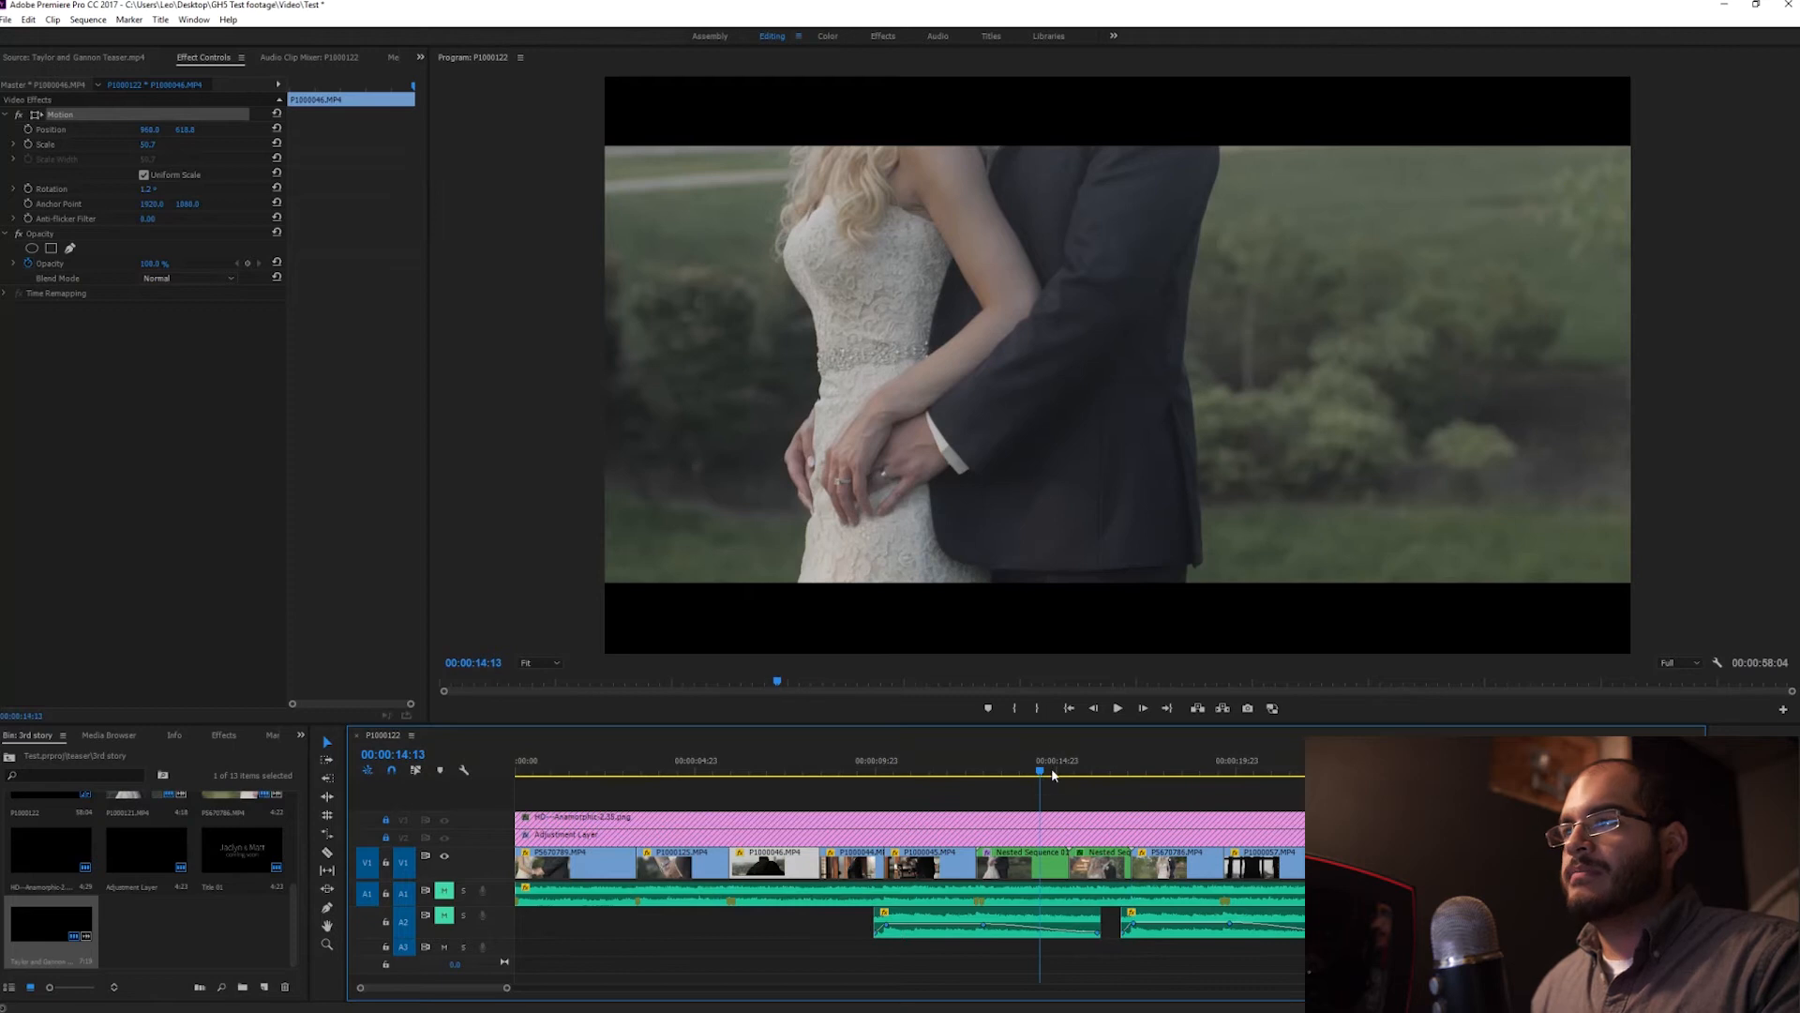
left_click(1119, 768)
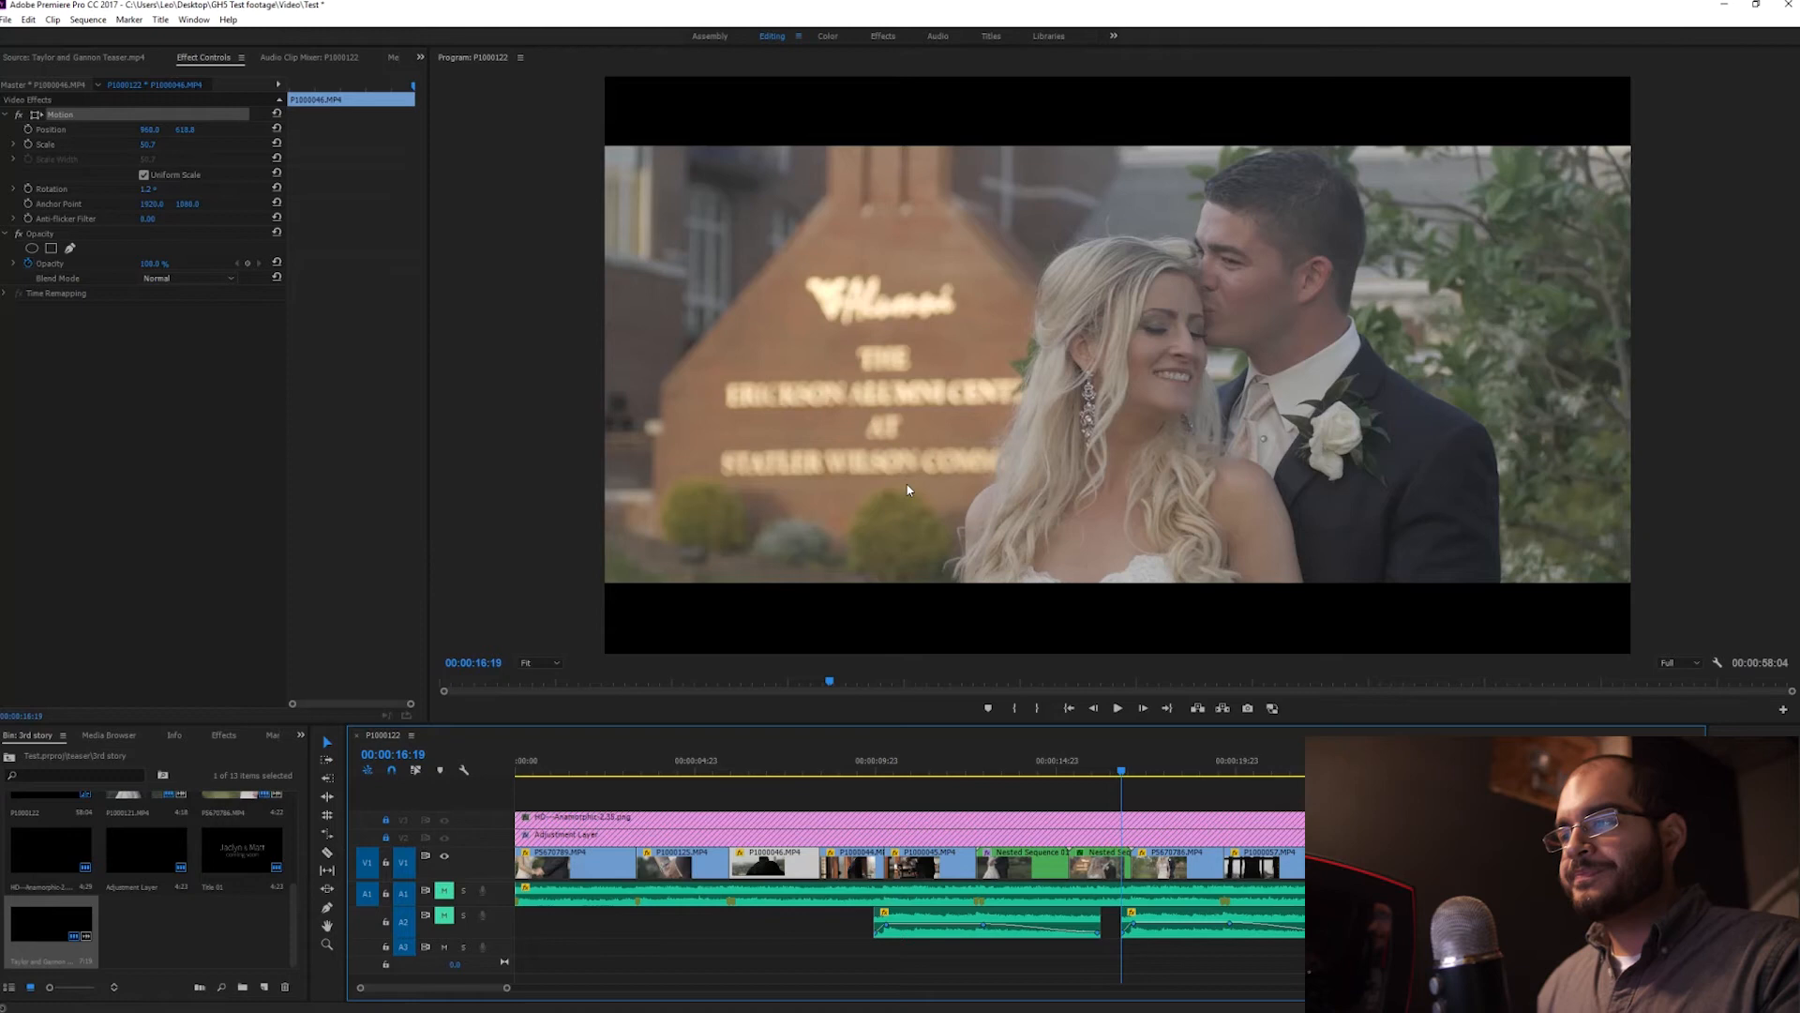
left_click(1144, 764)
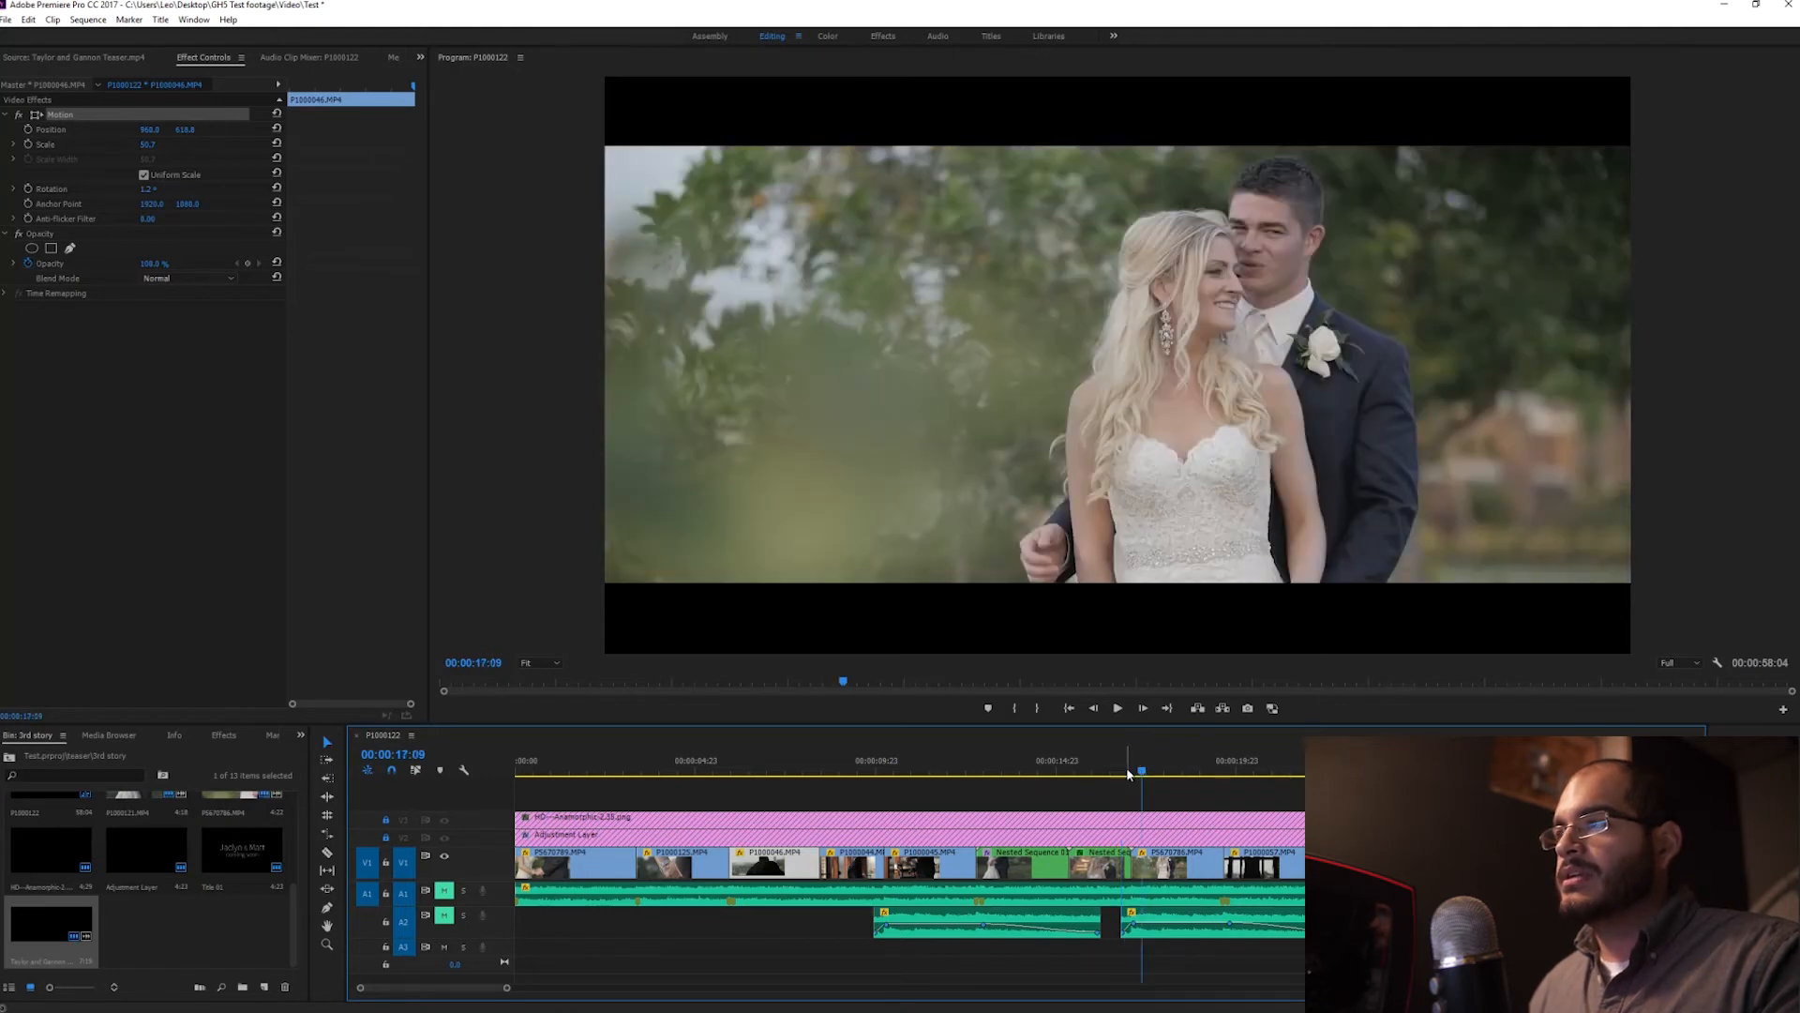
Step: Compare both nested sequences with the following couple shot again, and leave the playhead on the forehead-kiss shot at 00:00:16:19
left_click(985, 772)
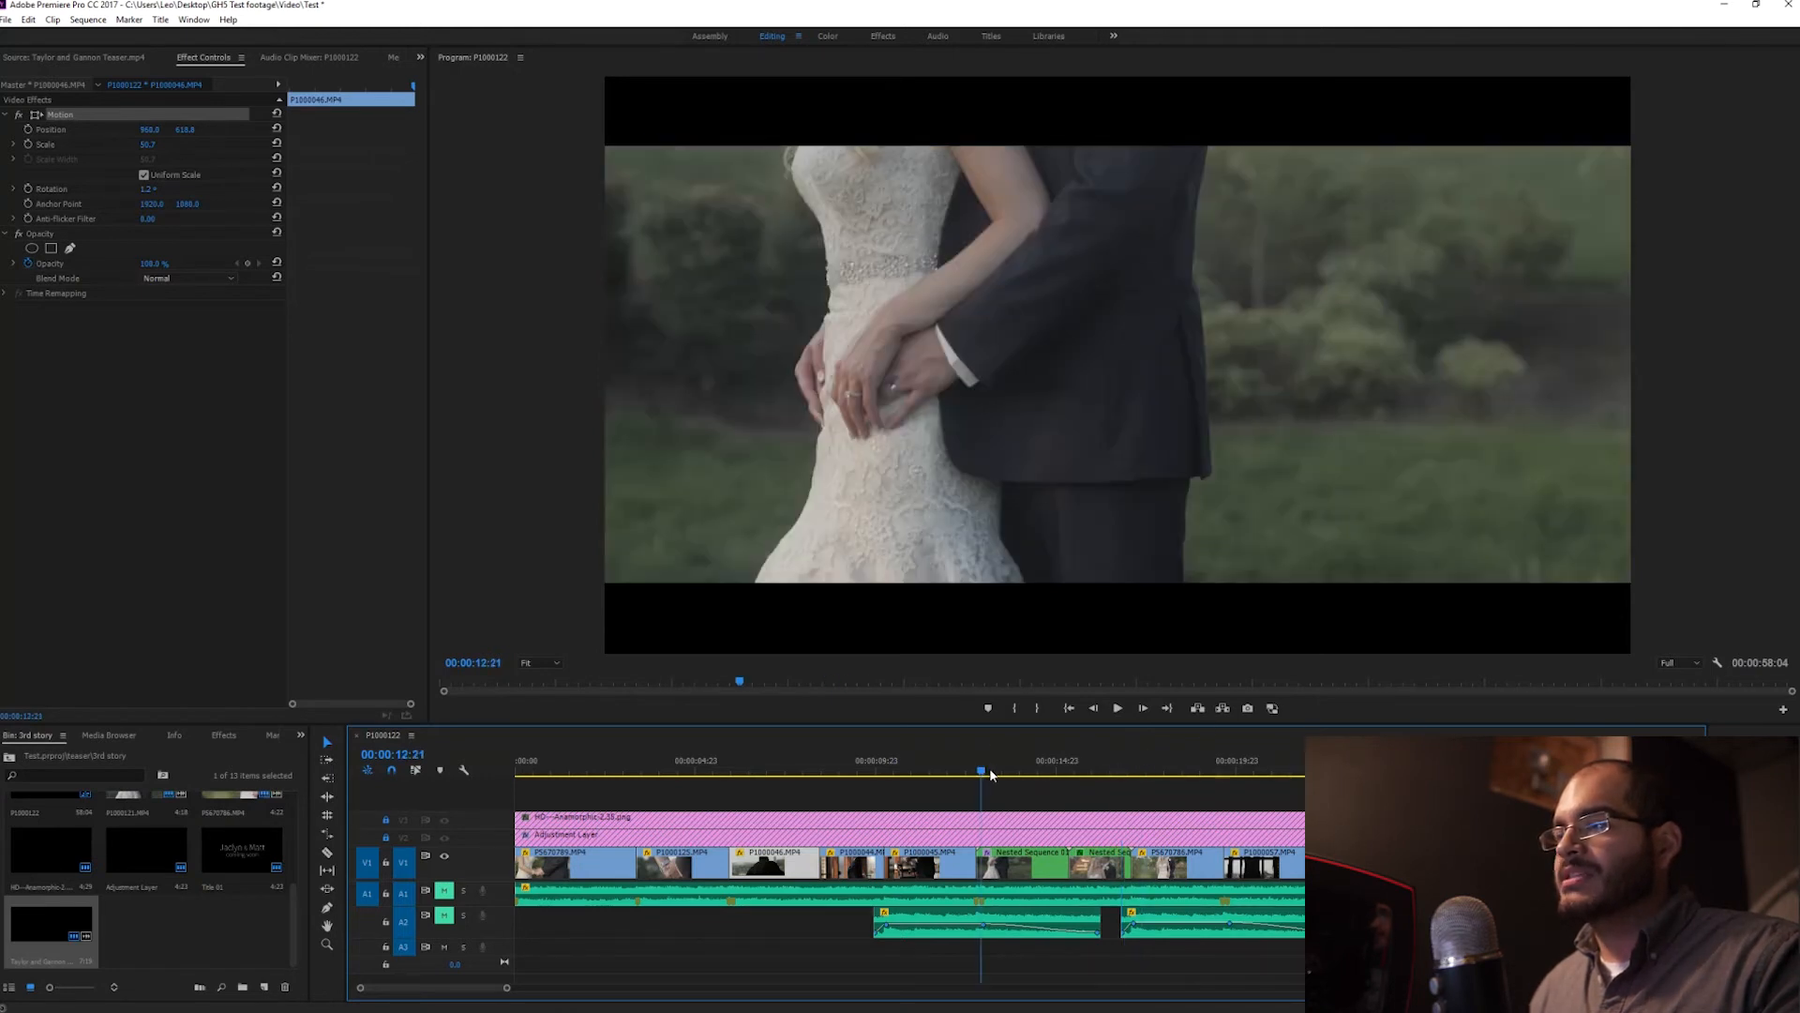
left_click(1103, 773)
left_click(1016, 773)
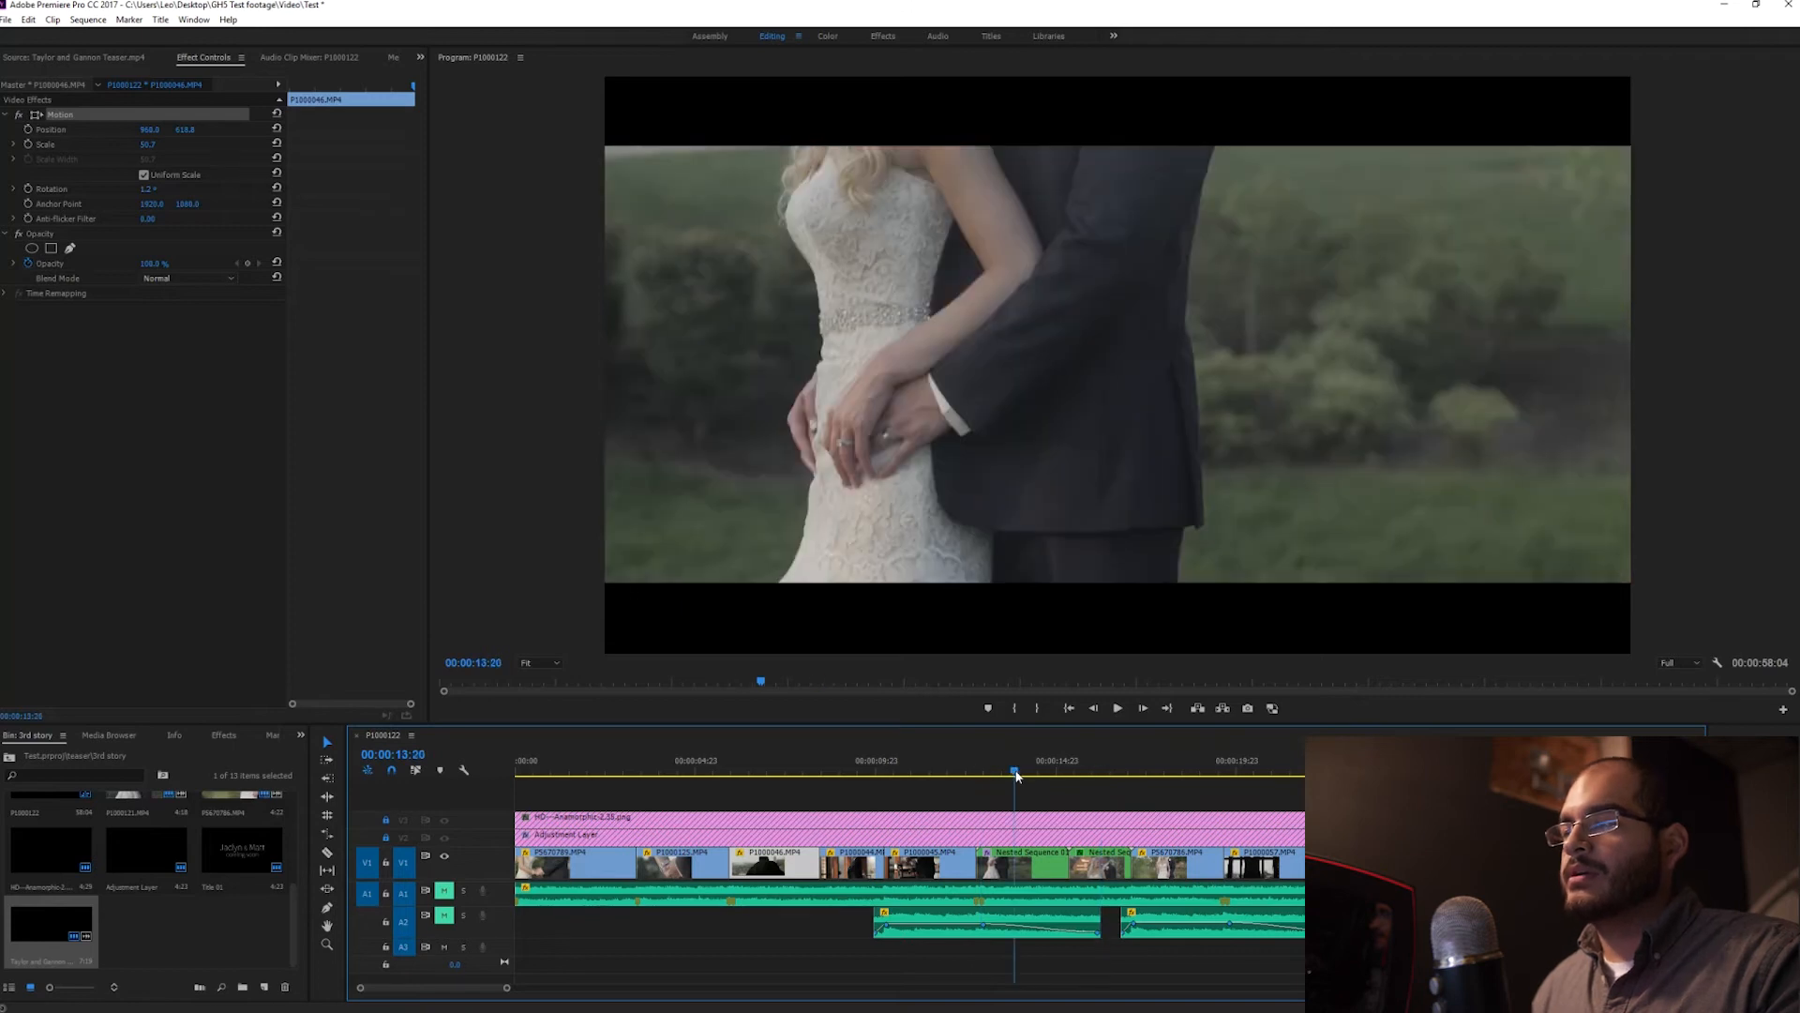
scroll(1032, 775, "down", 1)
left_click(1051, 773)
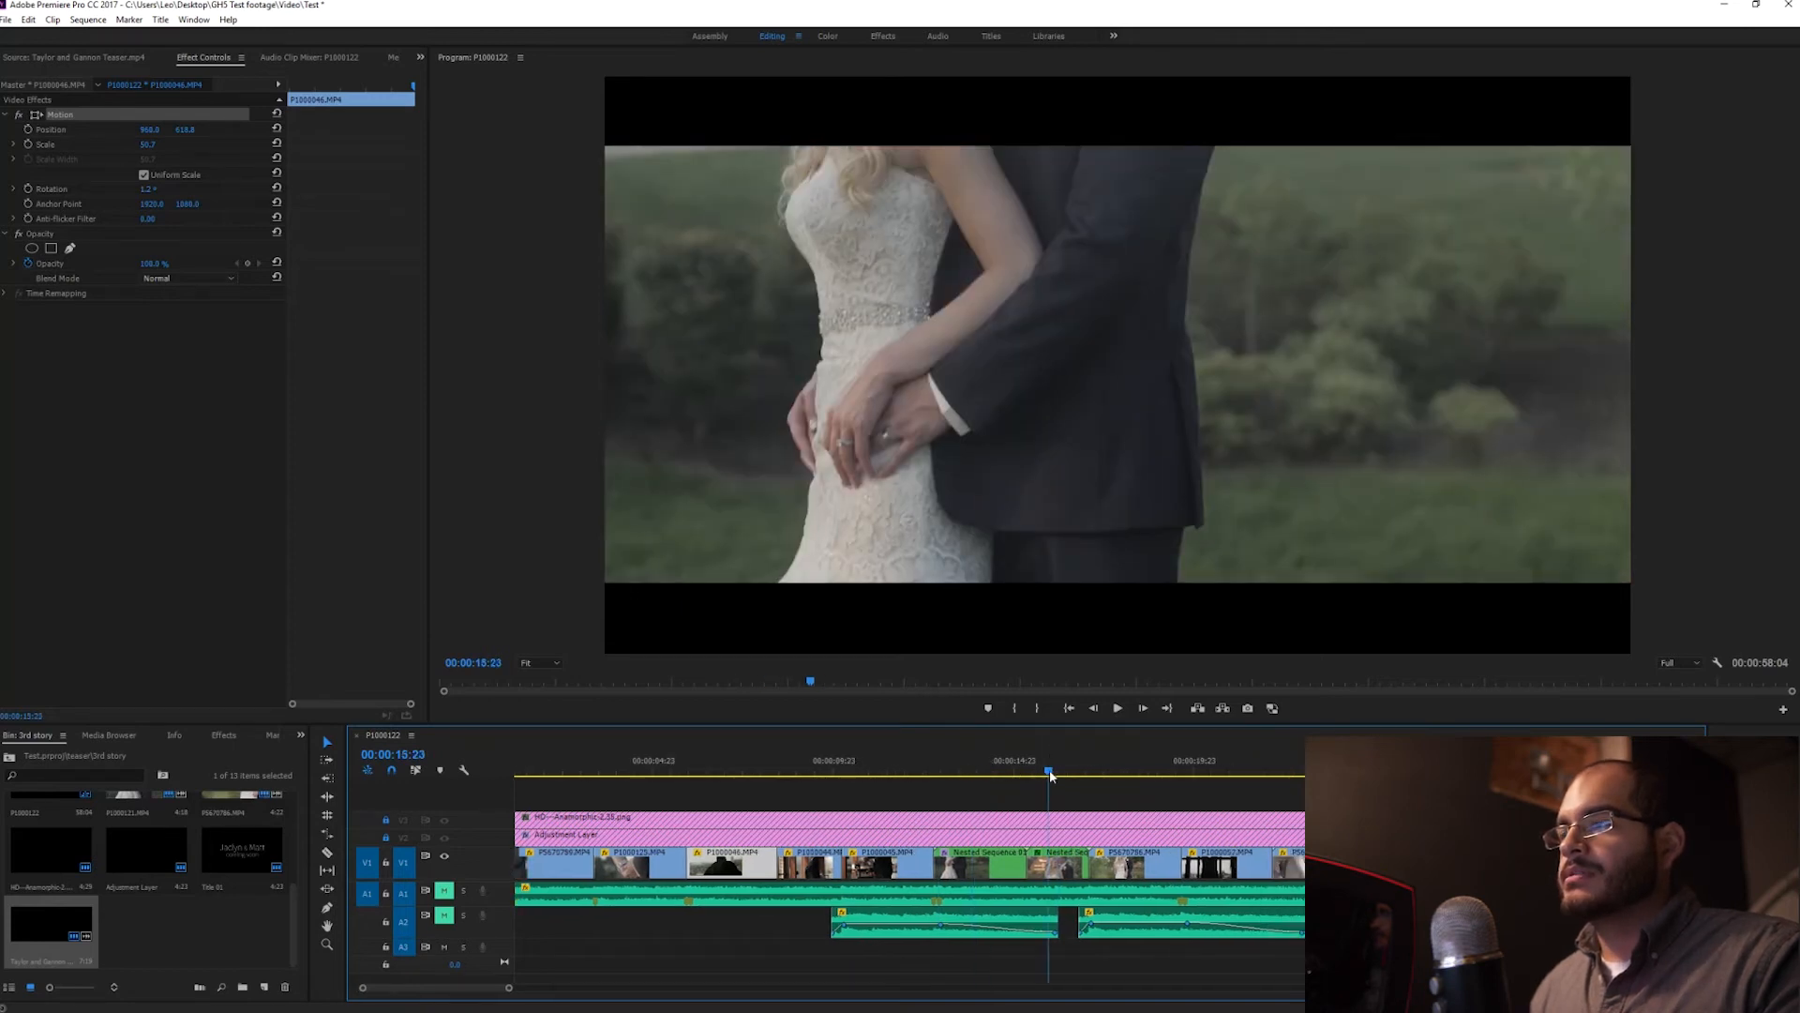
left_click(1115, 767)
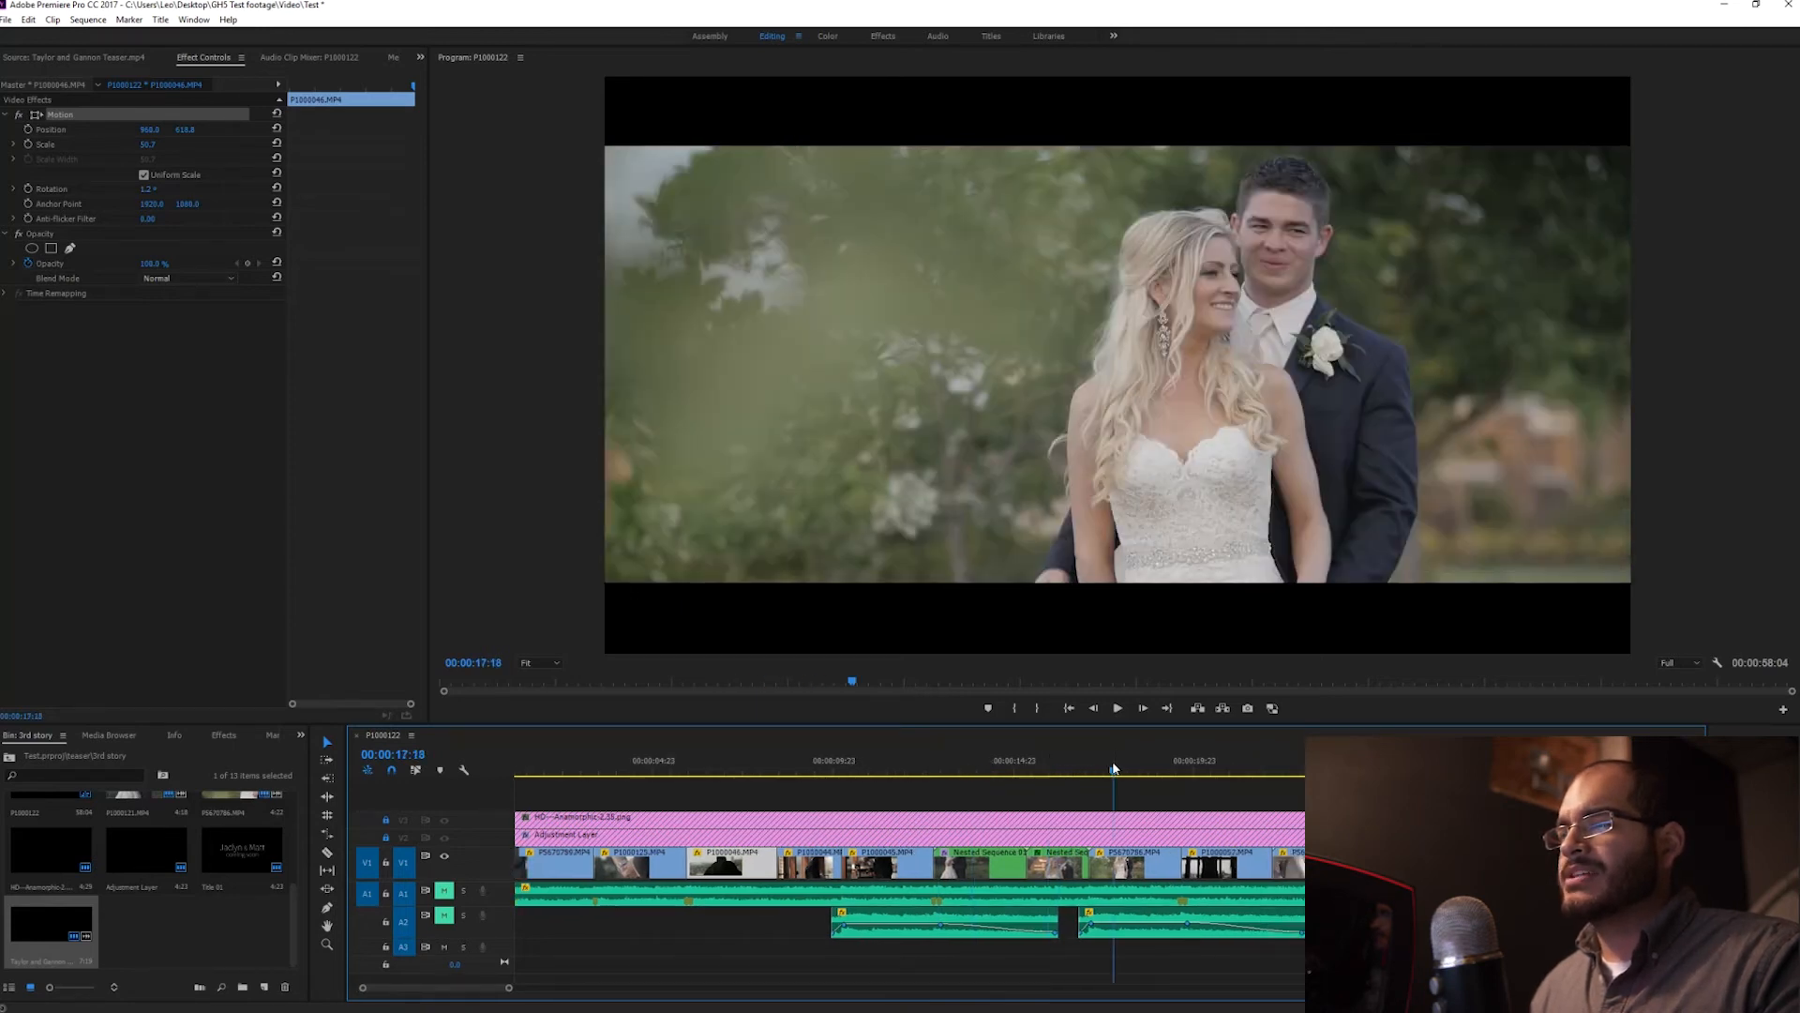
left_click(1083, 763)
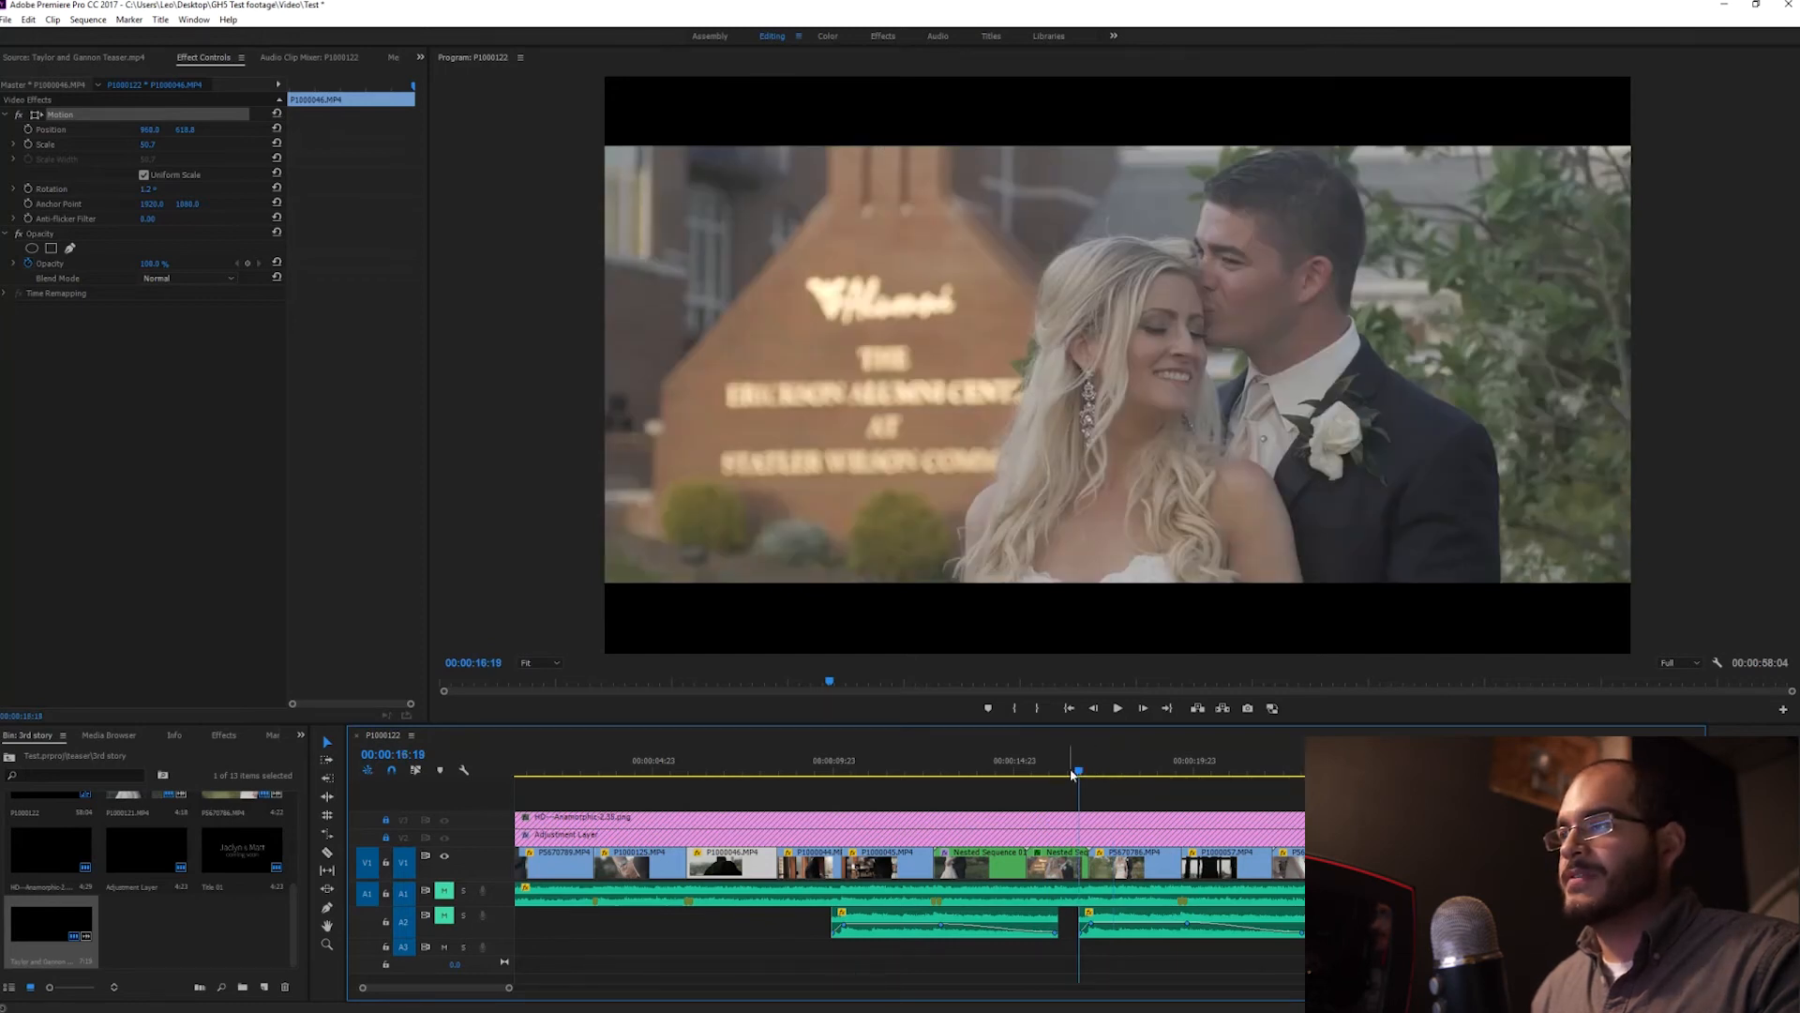
Step: Play from the forehead-kiss shot at 00:00:16:06 into the couple by the trees, repeating the passage to examine the leaves crossing the foreground
left_click(1066, 774)
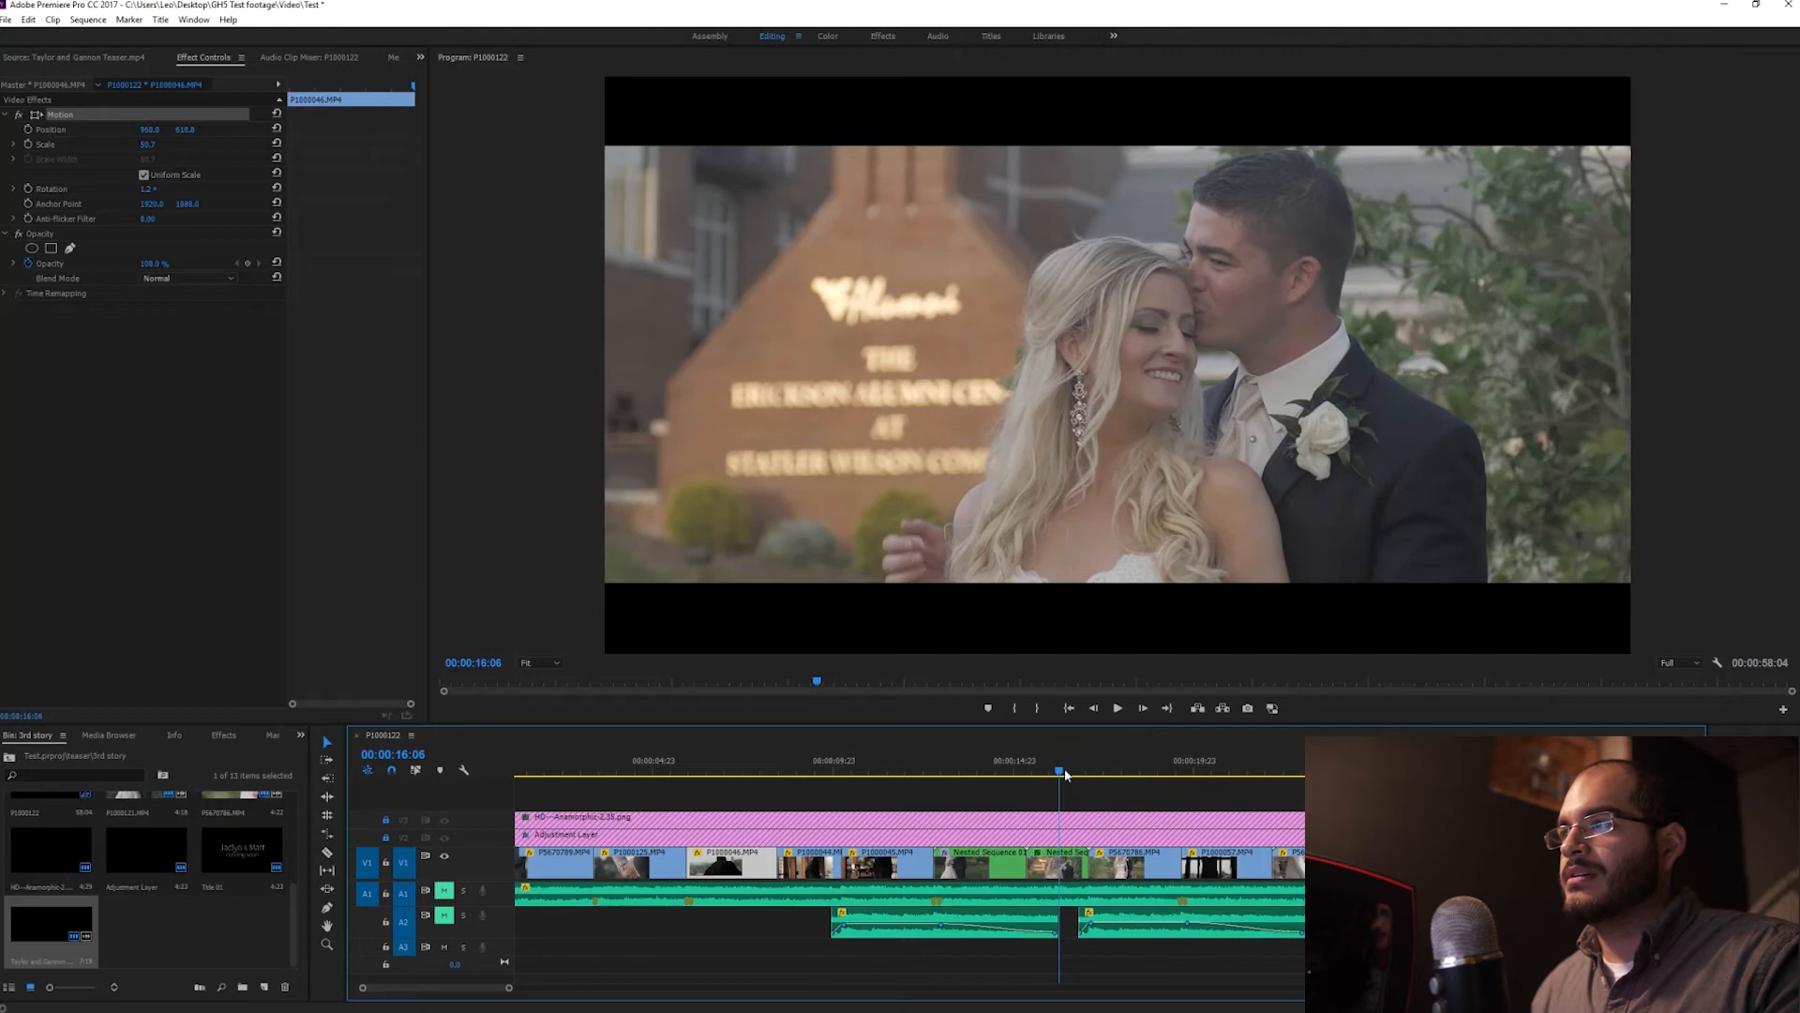
key("space")
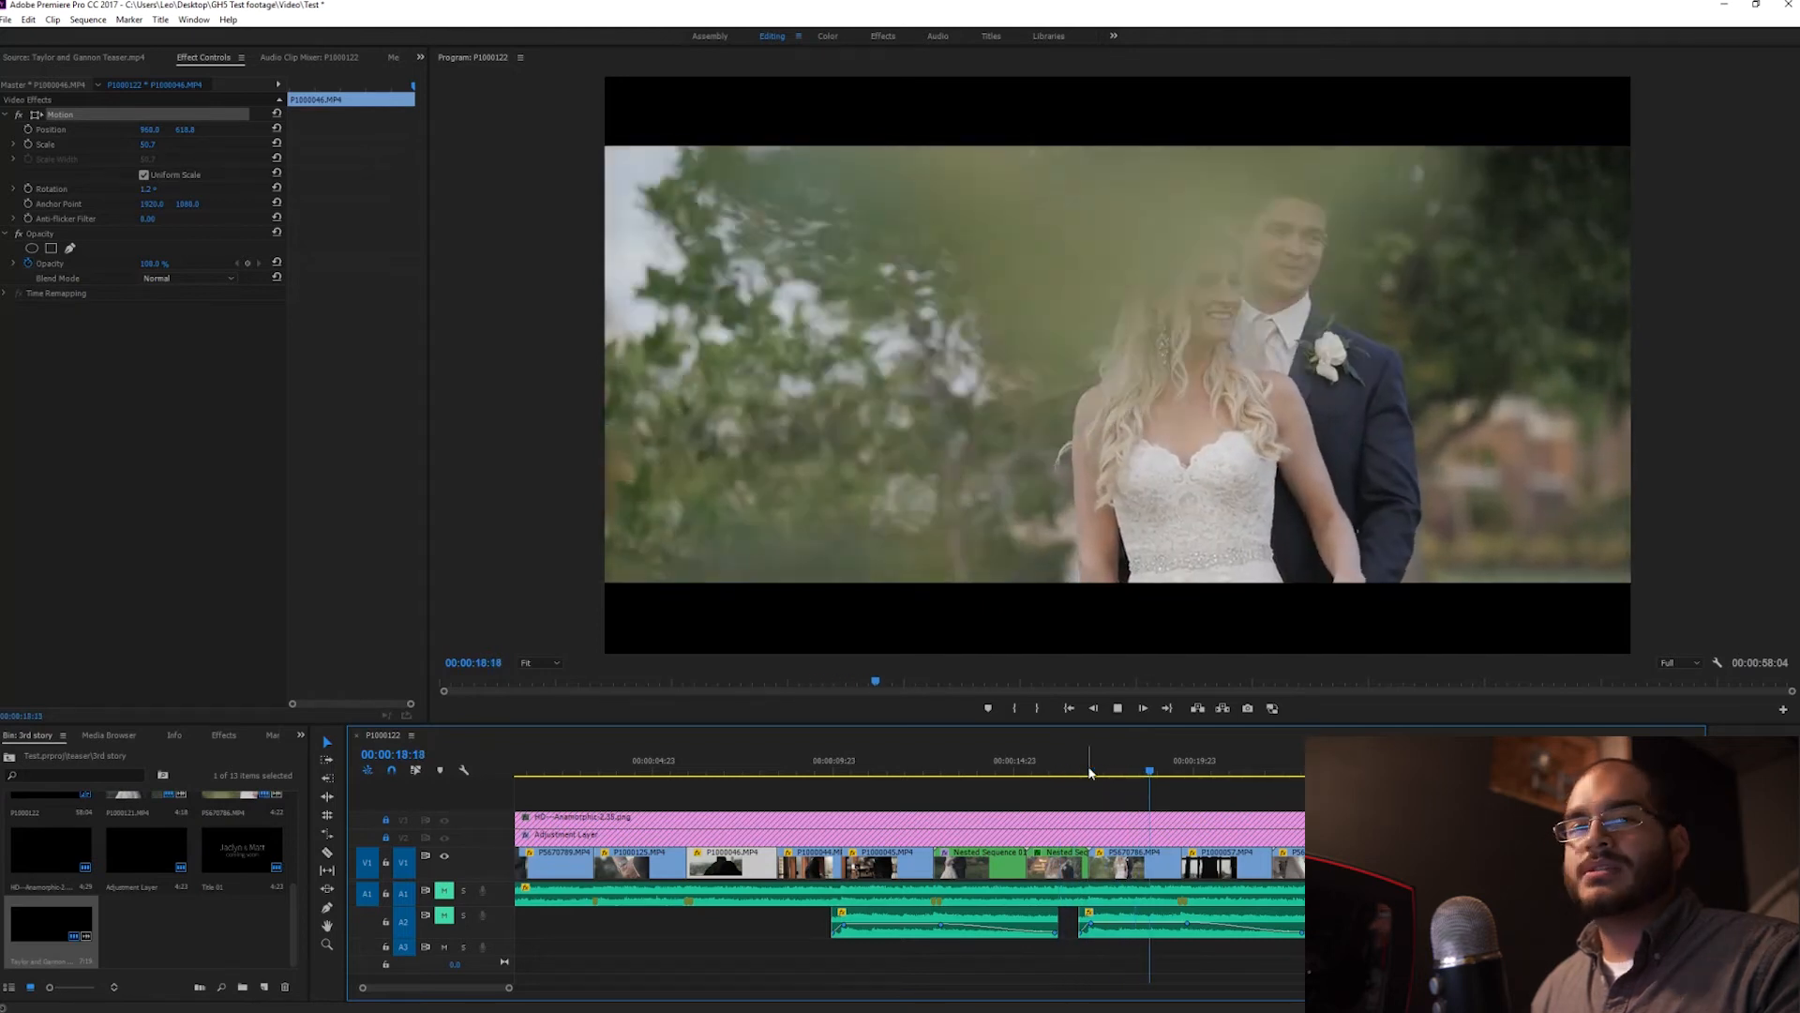
key("space")
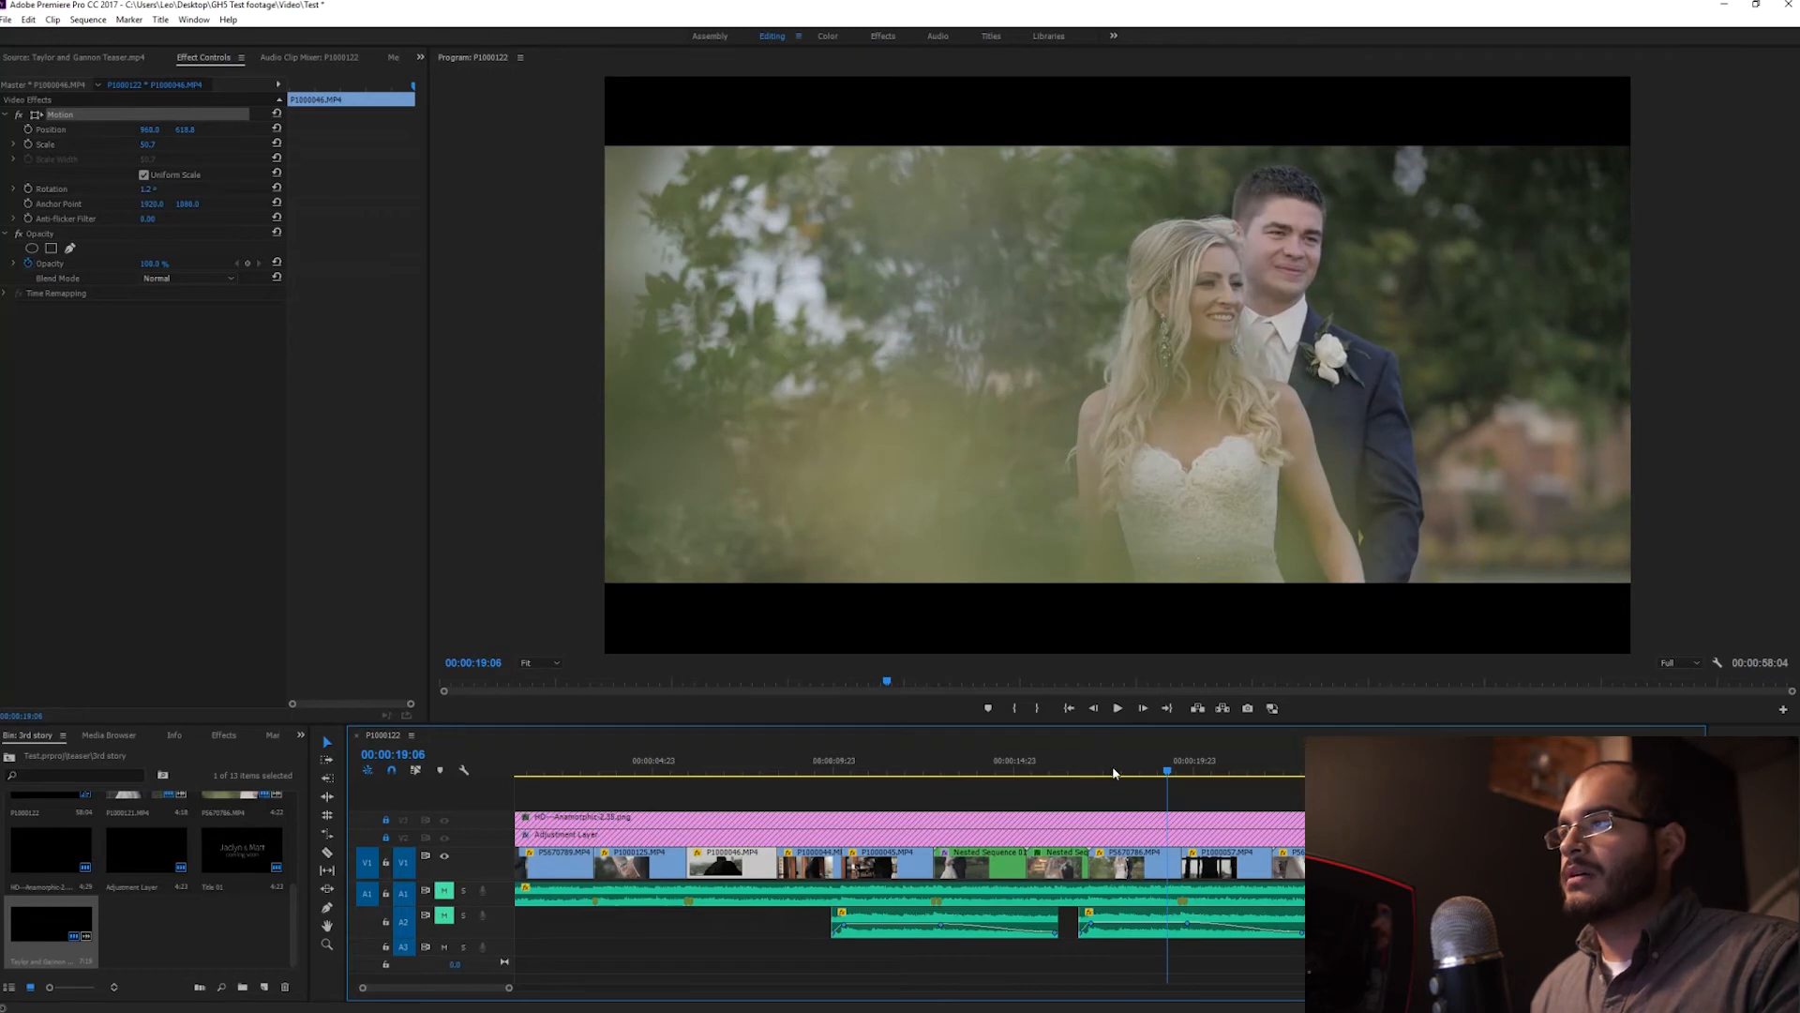
left_click(1092, 772)
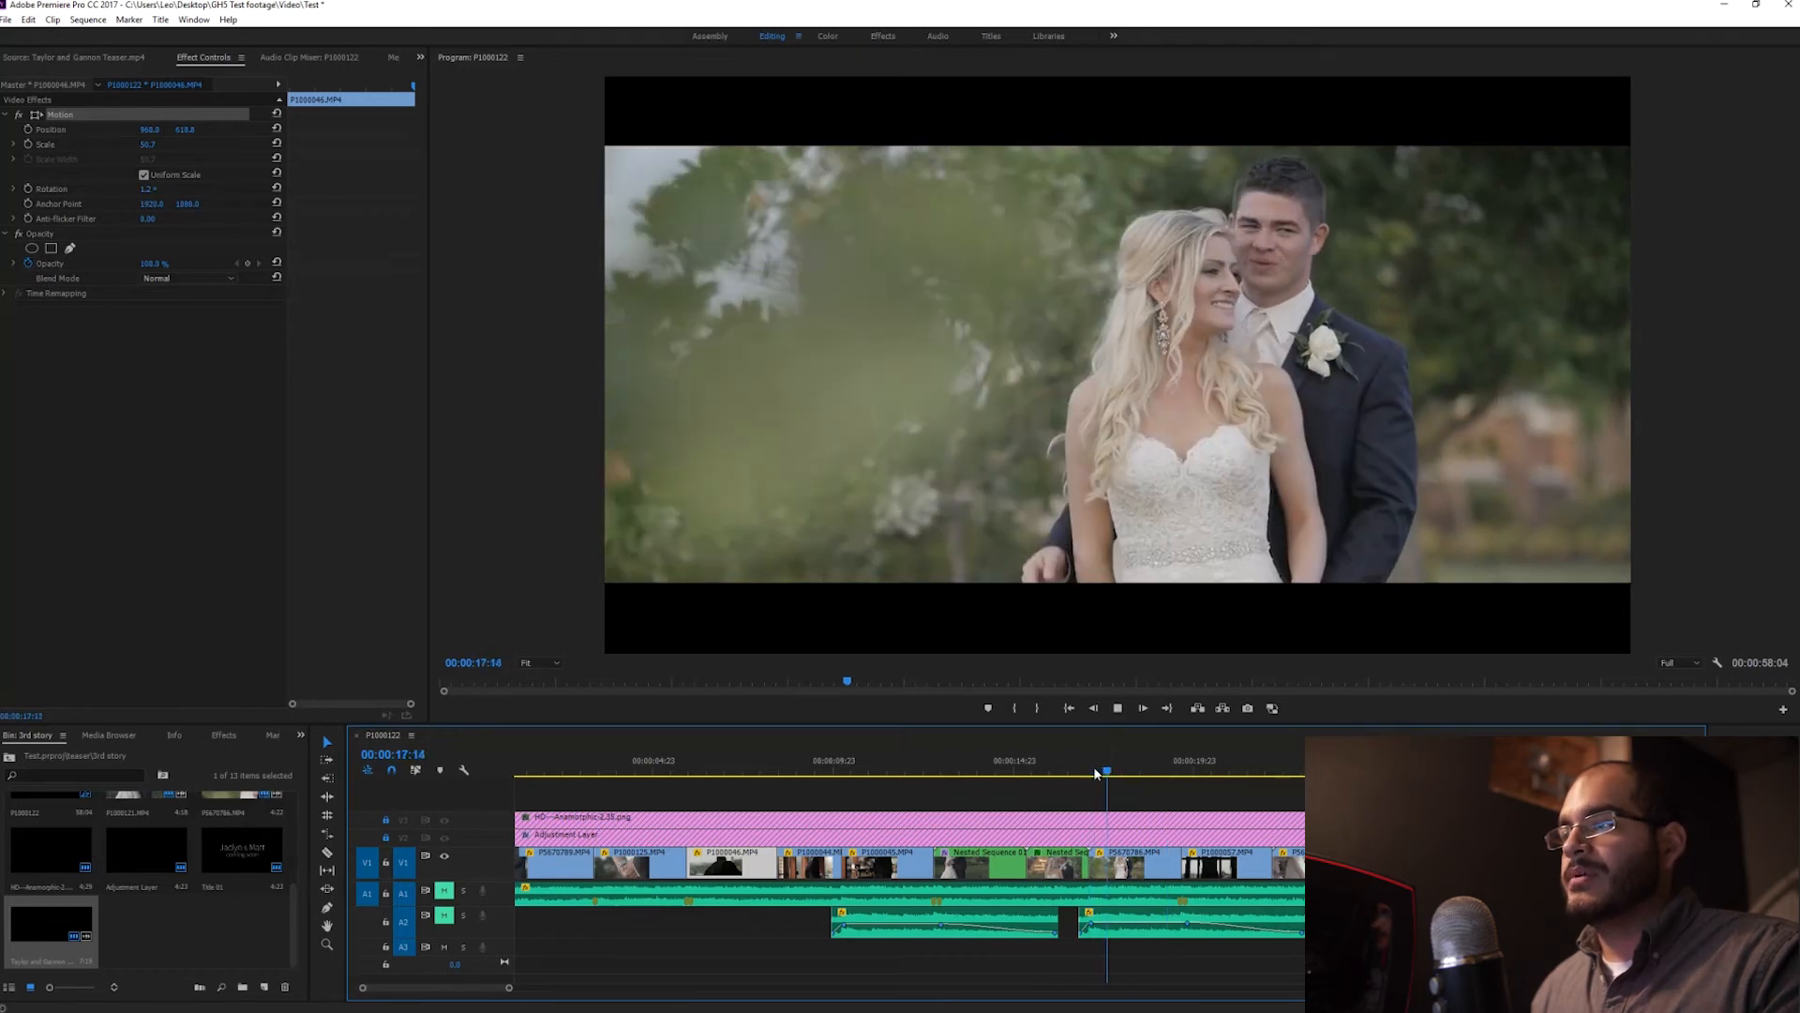
key("space")
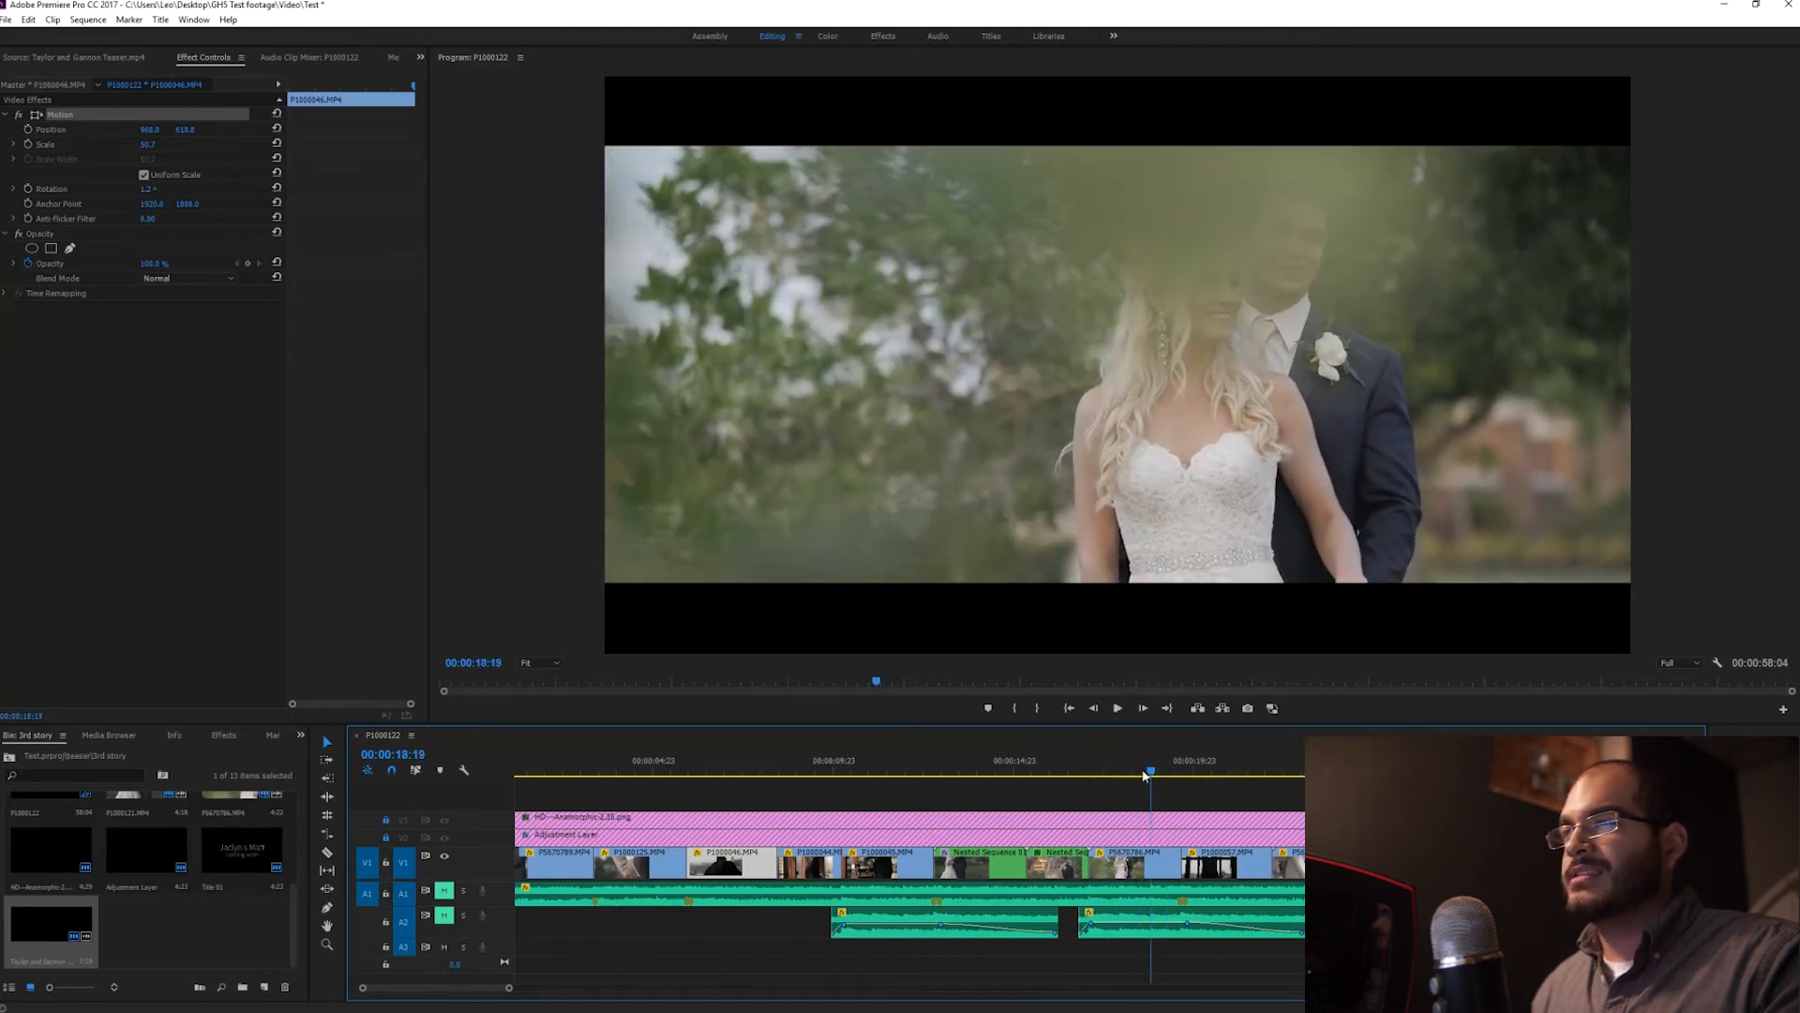
key("space")
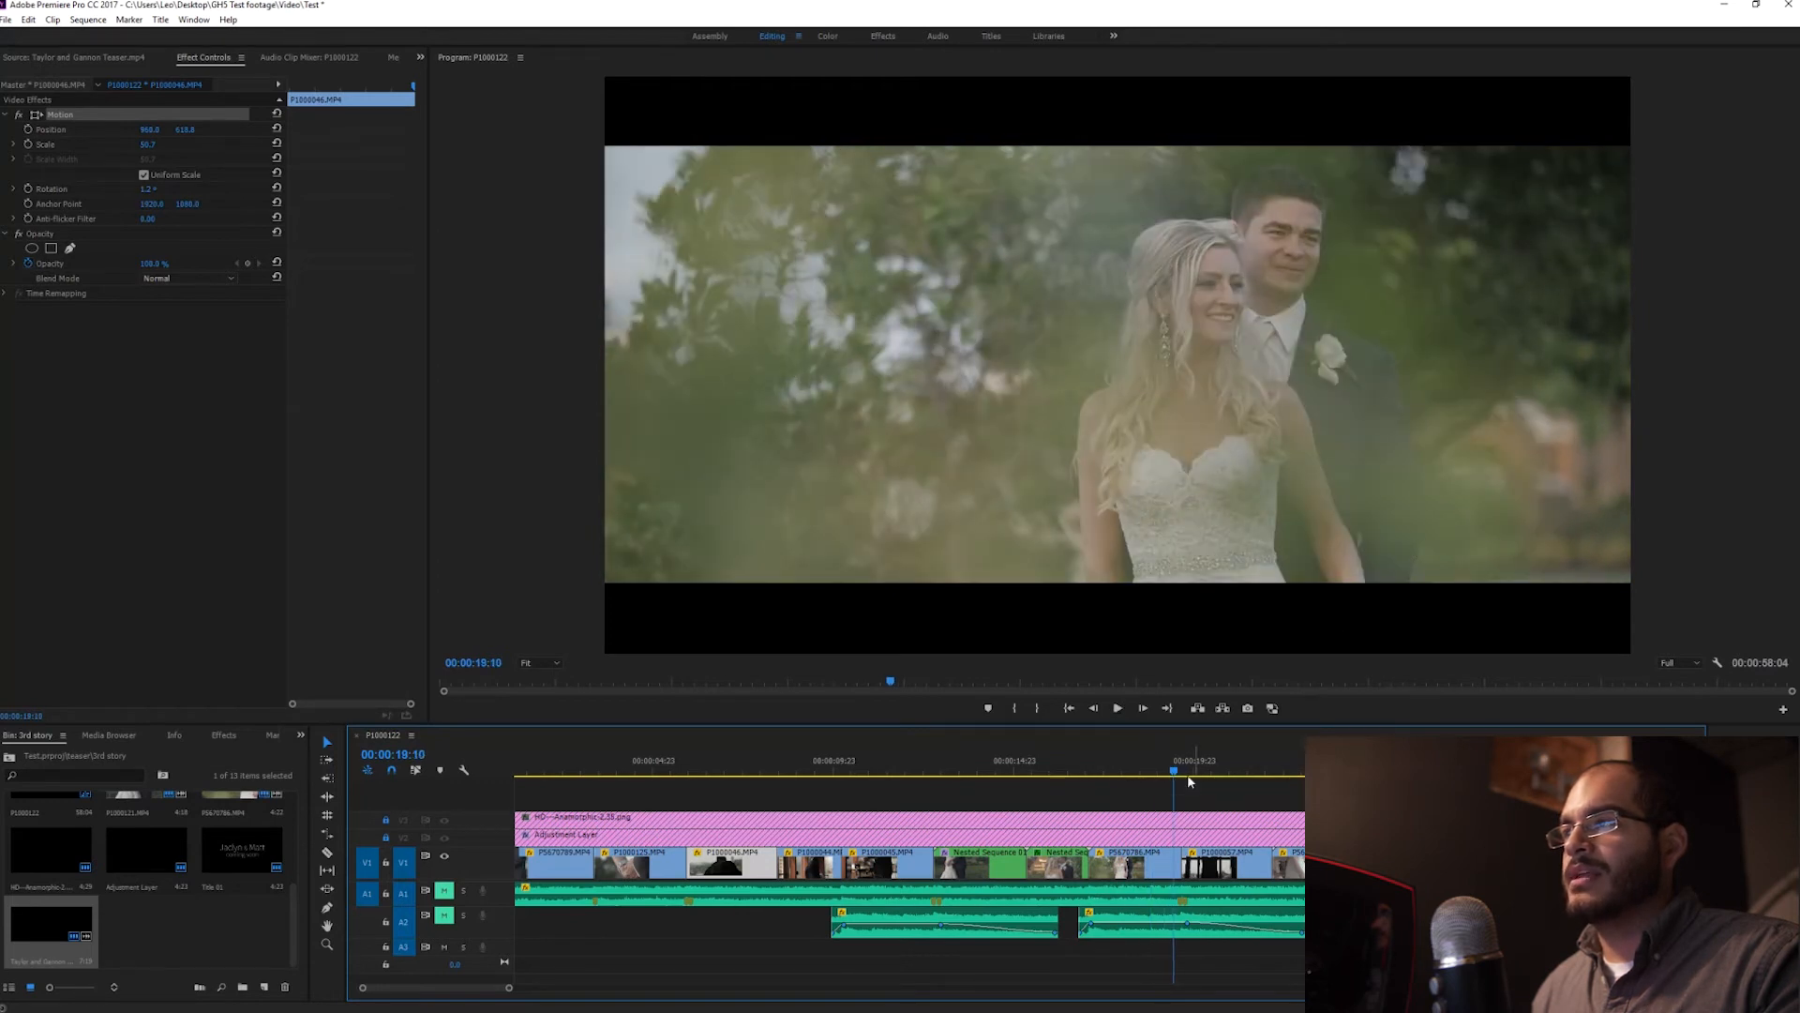
left_click(1100, 772)
key("space")
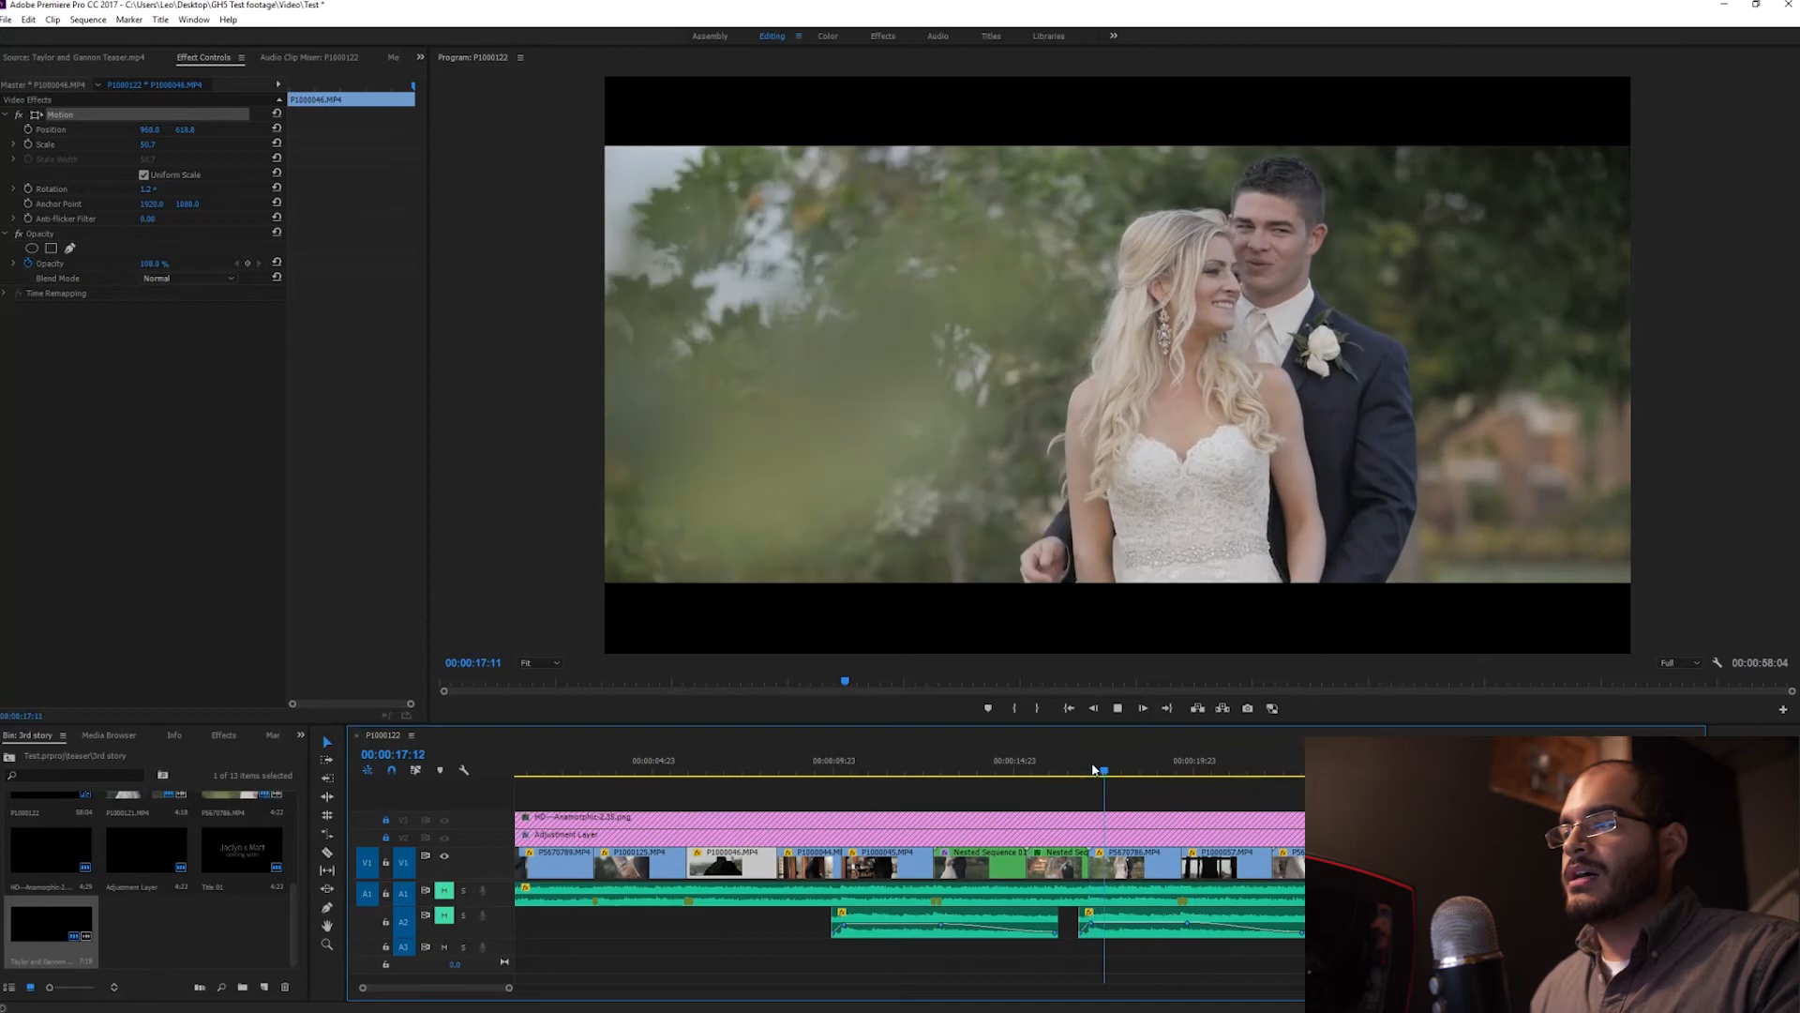
key("space")
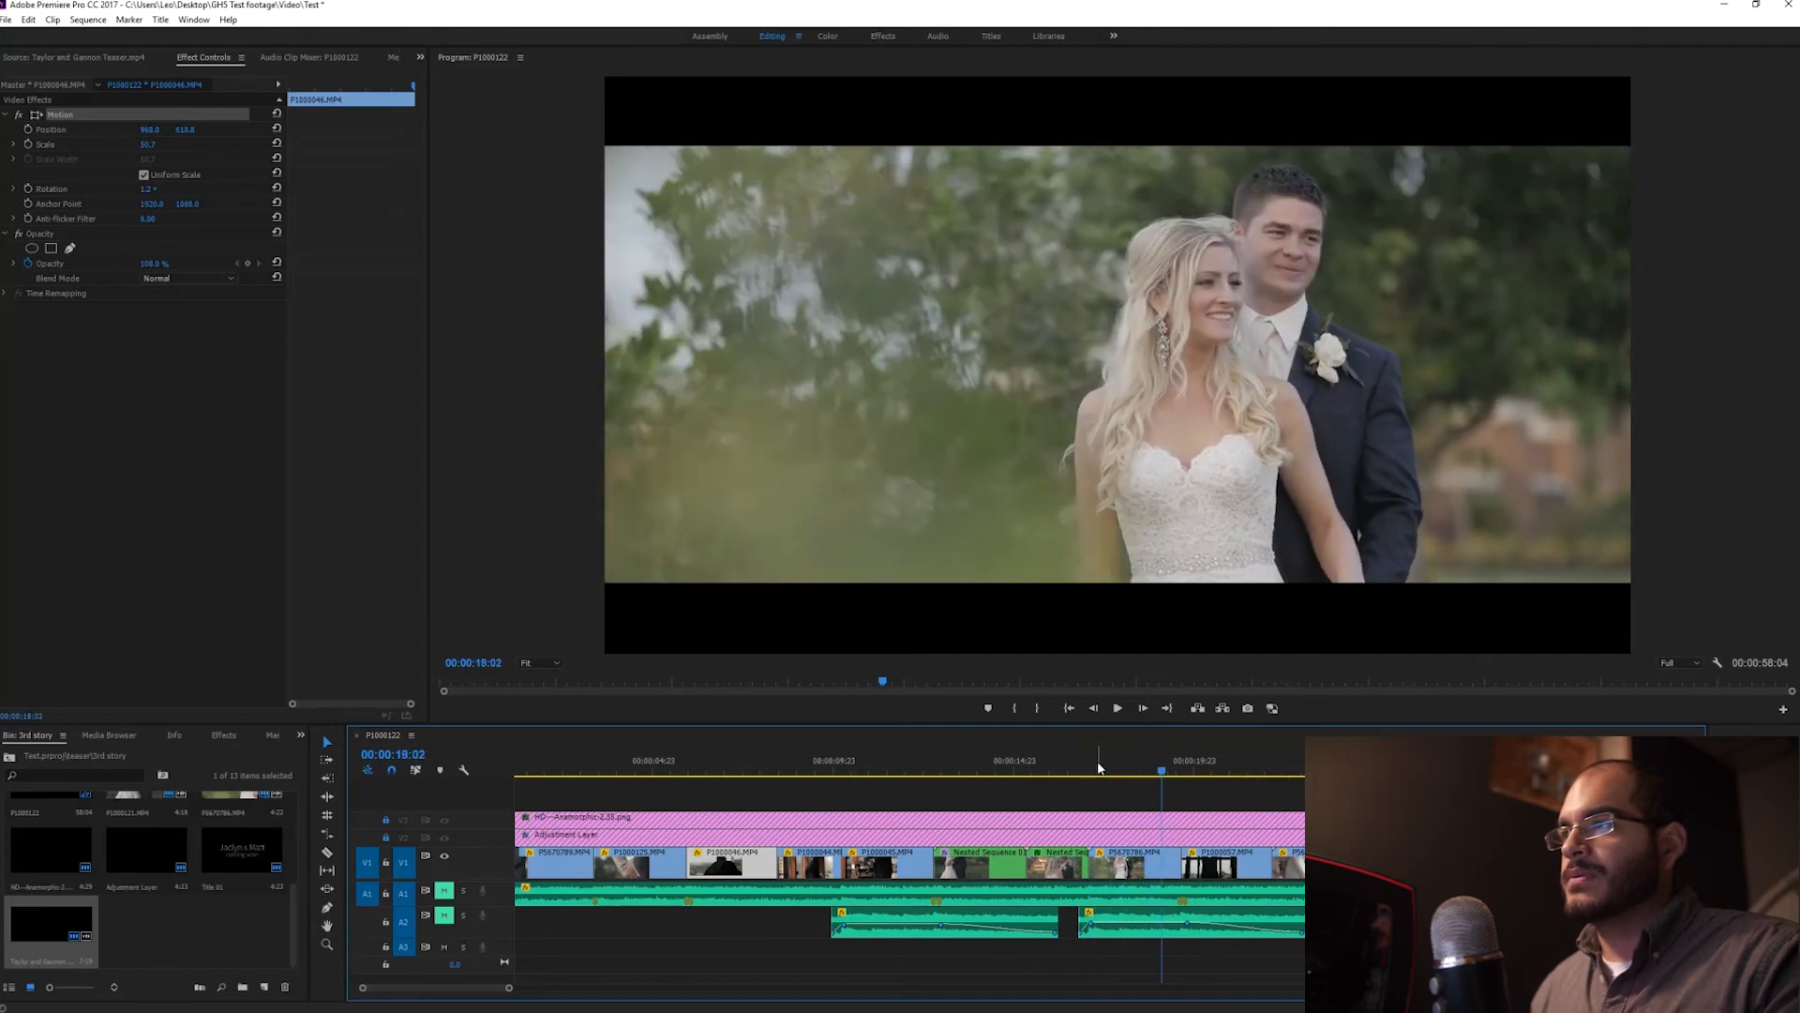
left_click(1053, 776)
key("space")
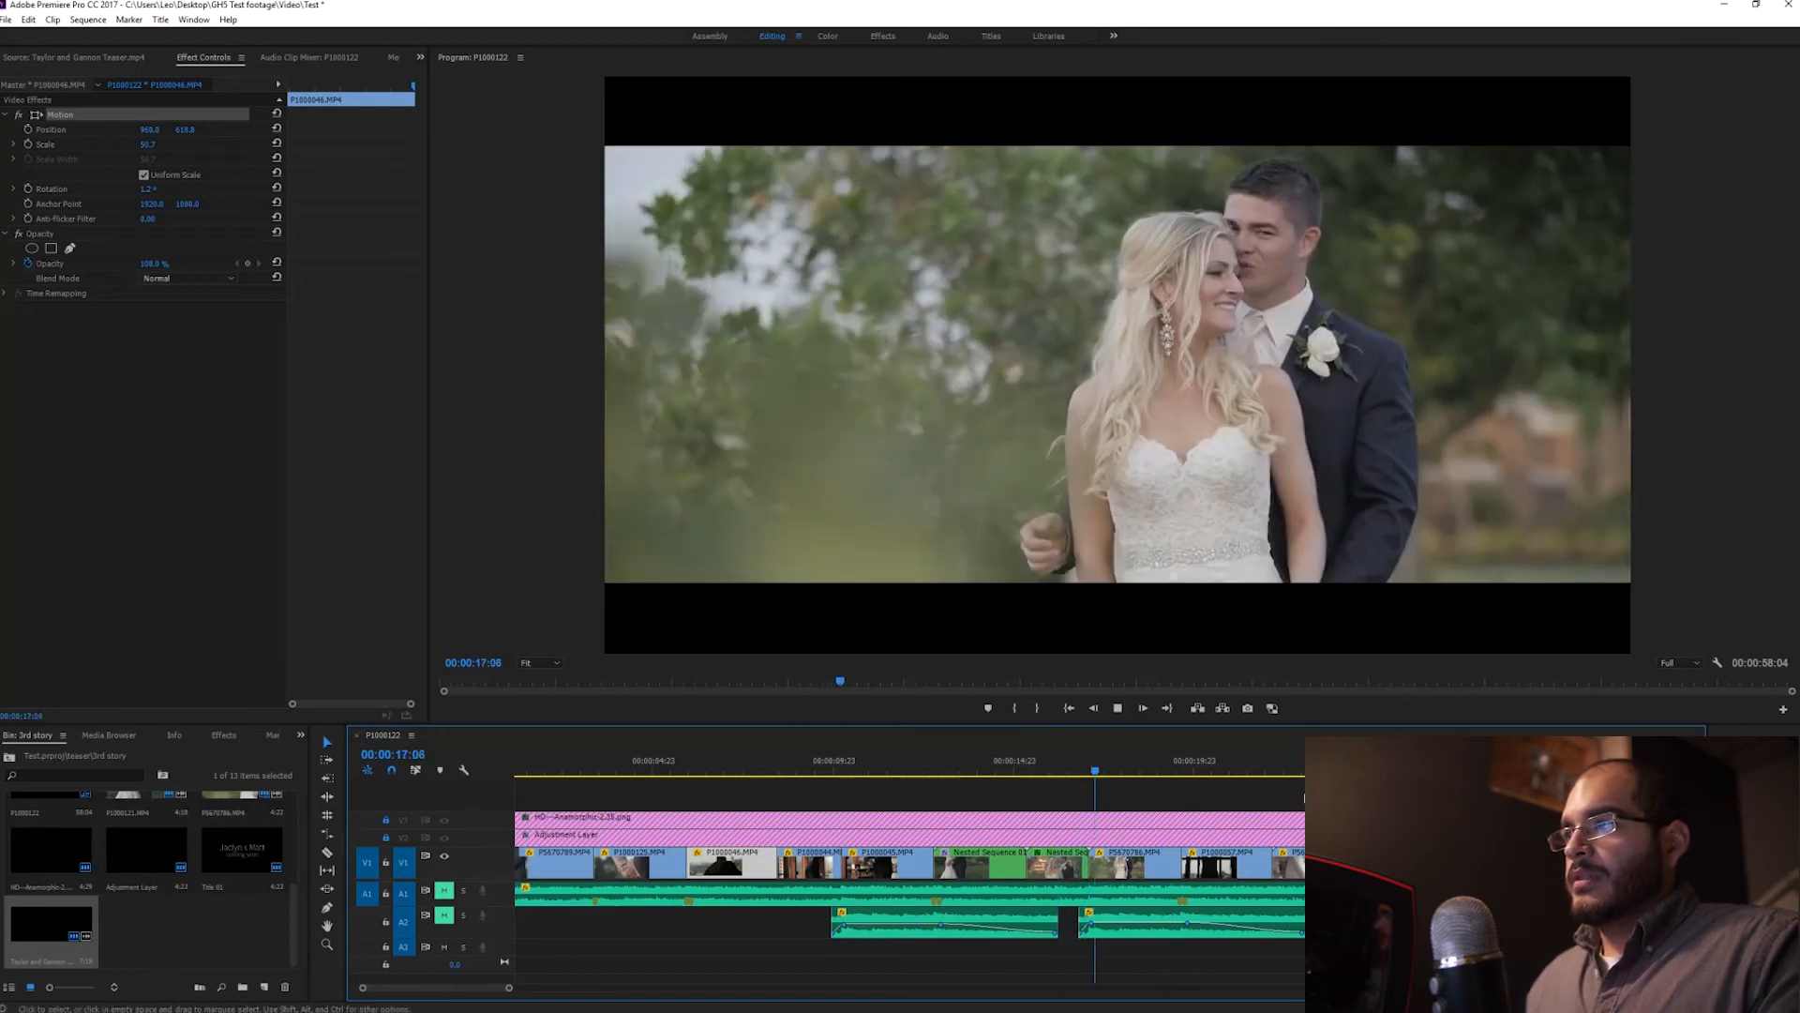
Step: Review the hanging bridal dress shot from about 00:00:19:22 to 00:00:21:14 in short playbacks
left_click(1184, 776)
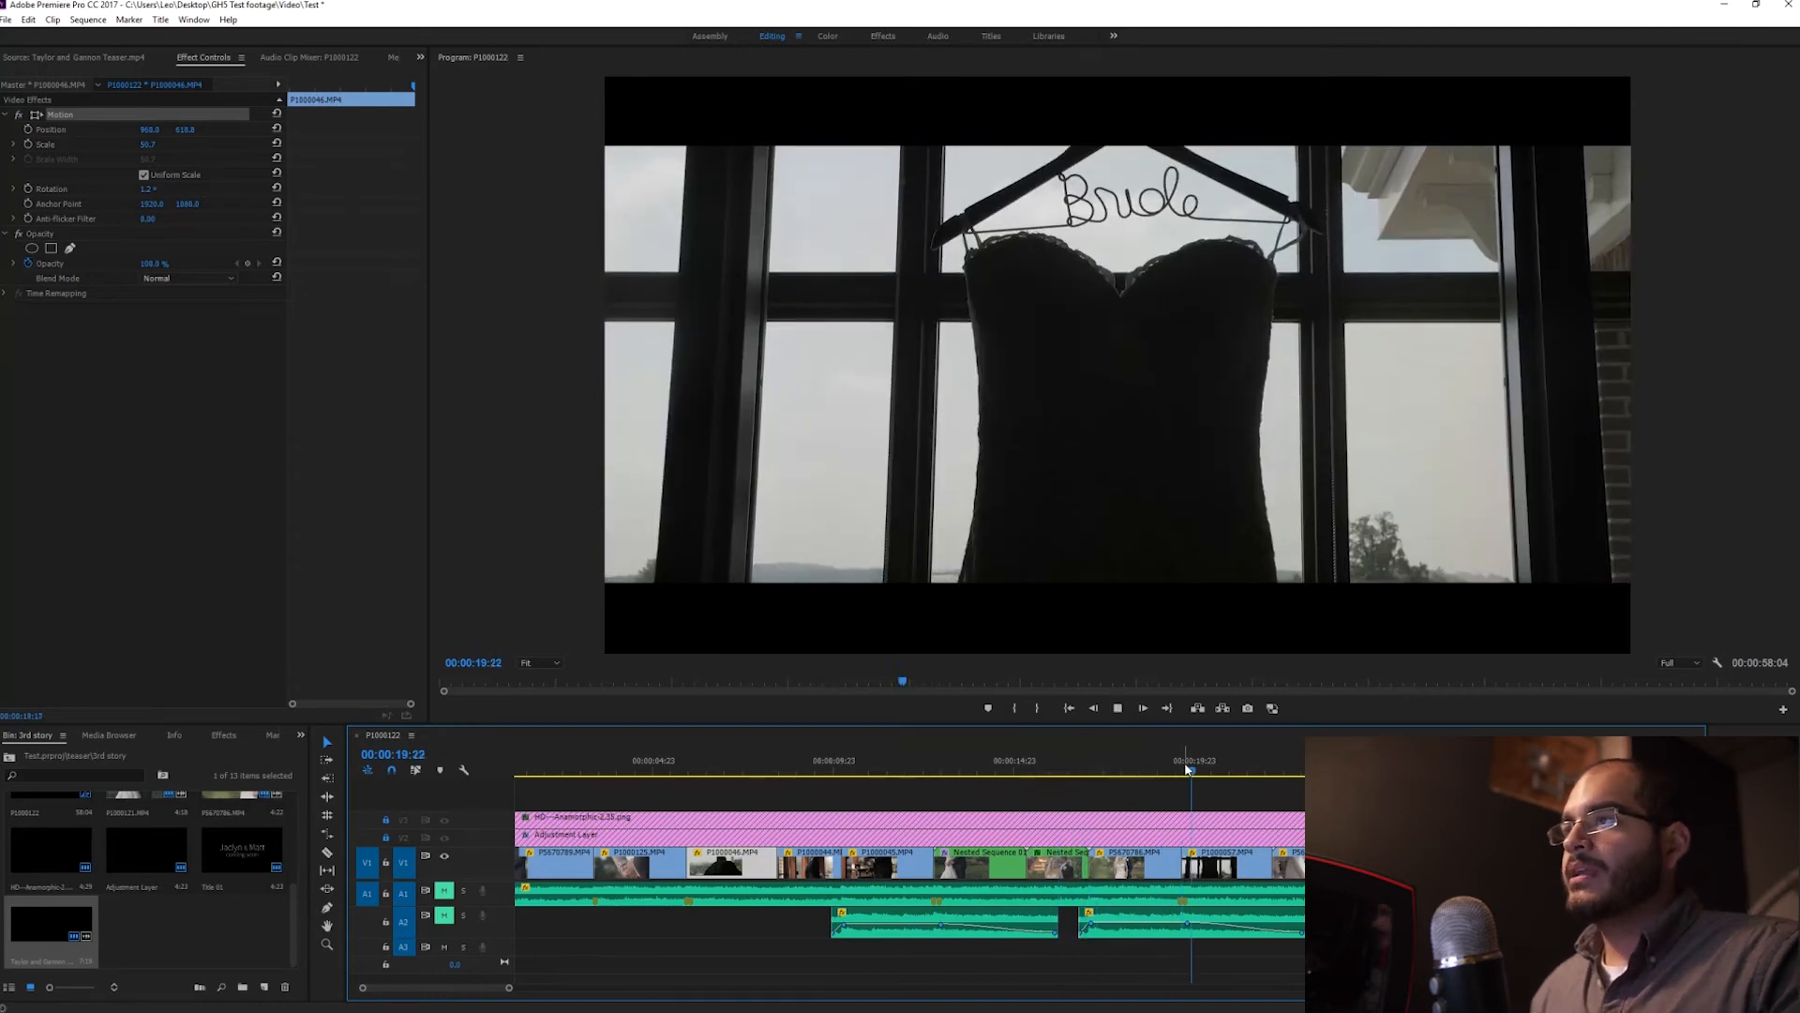
key("space")
key("space")
key("space")
key("space")
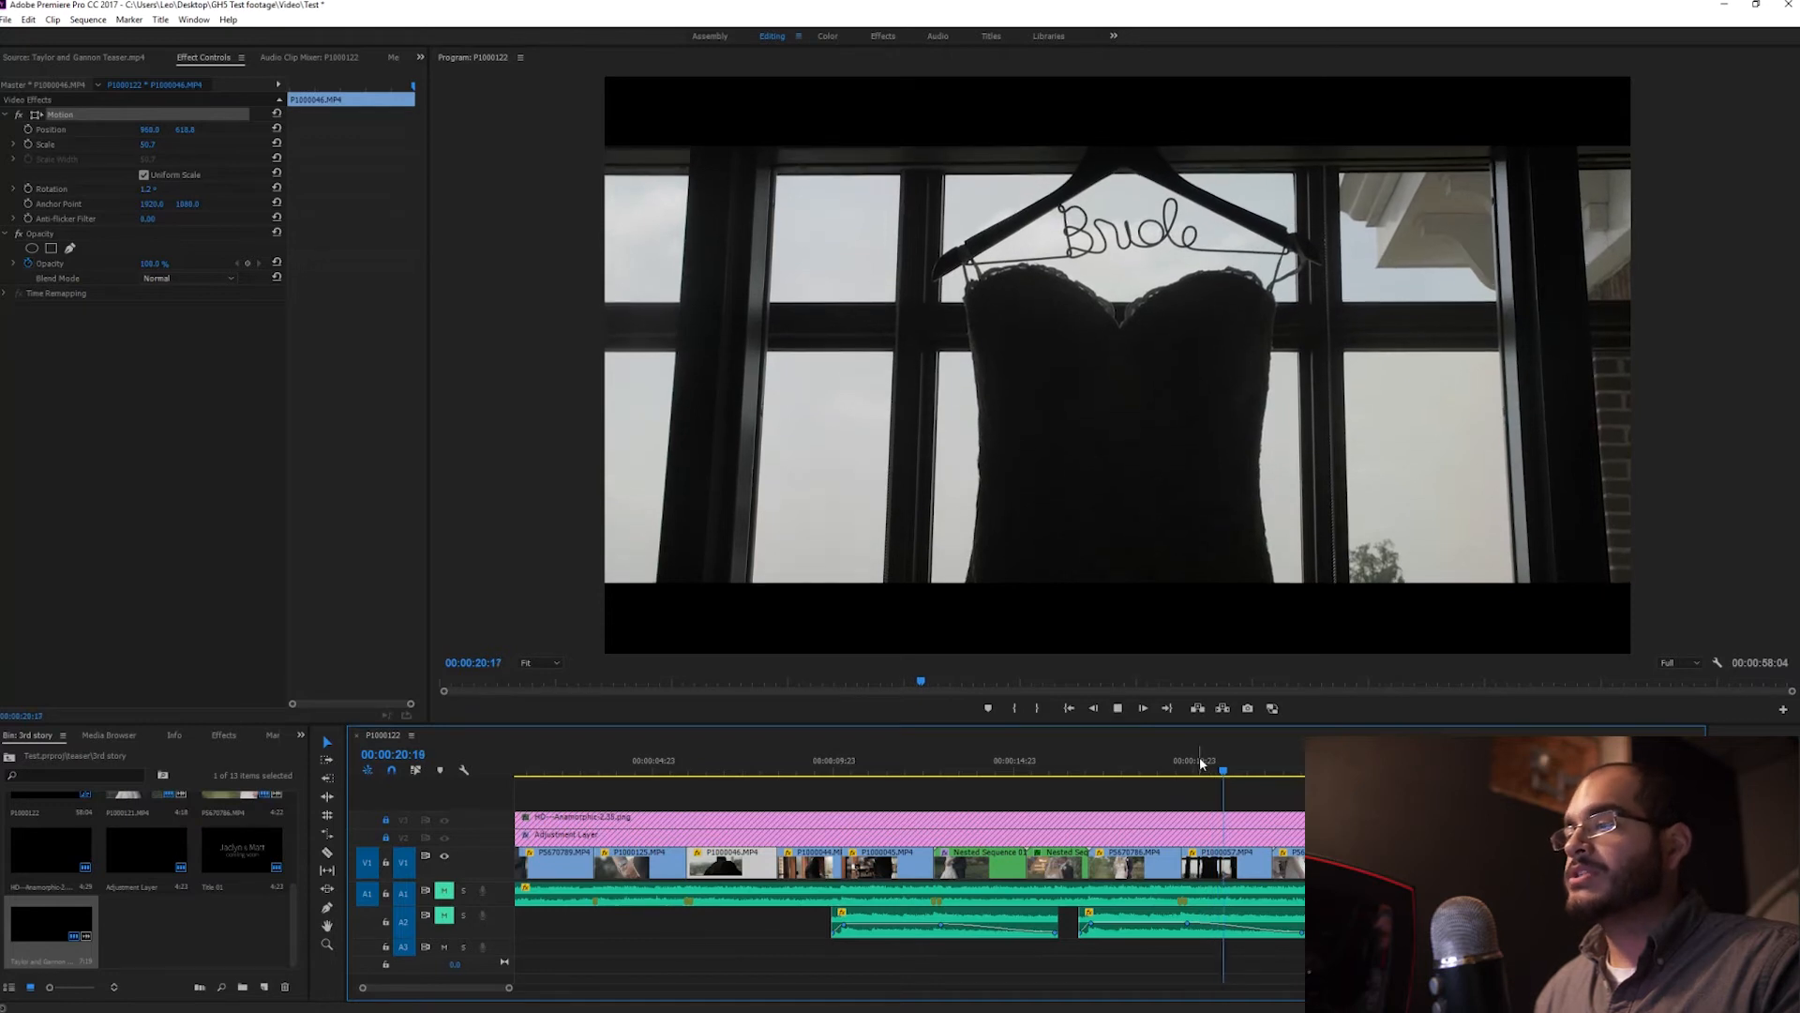
key("space")
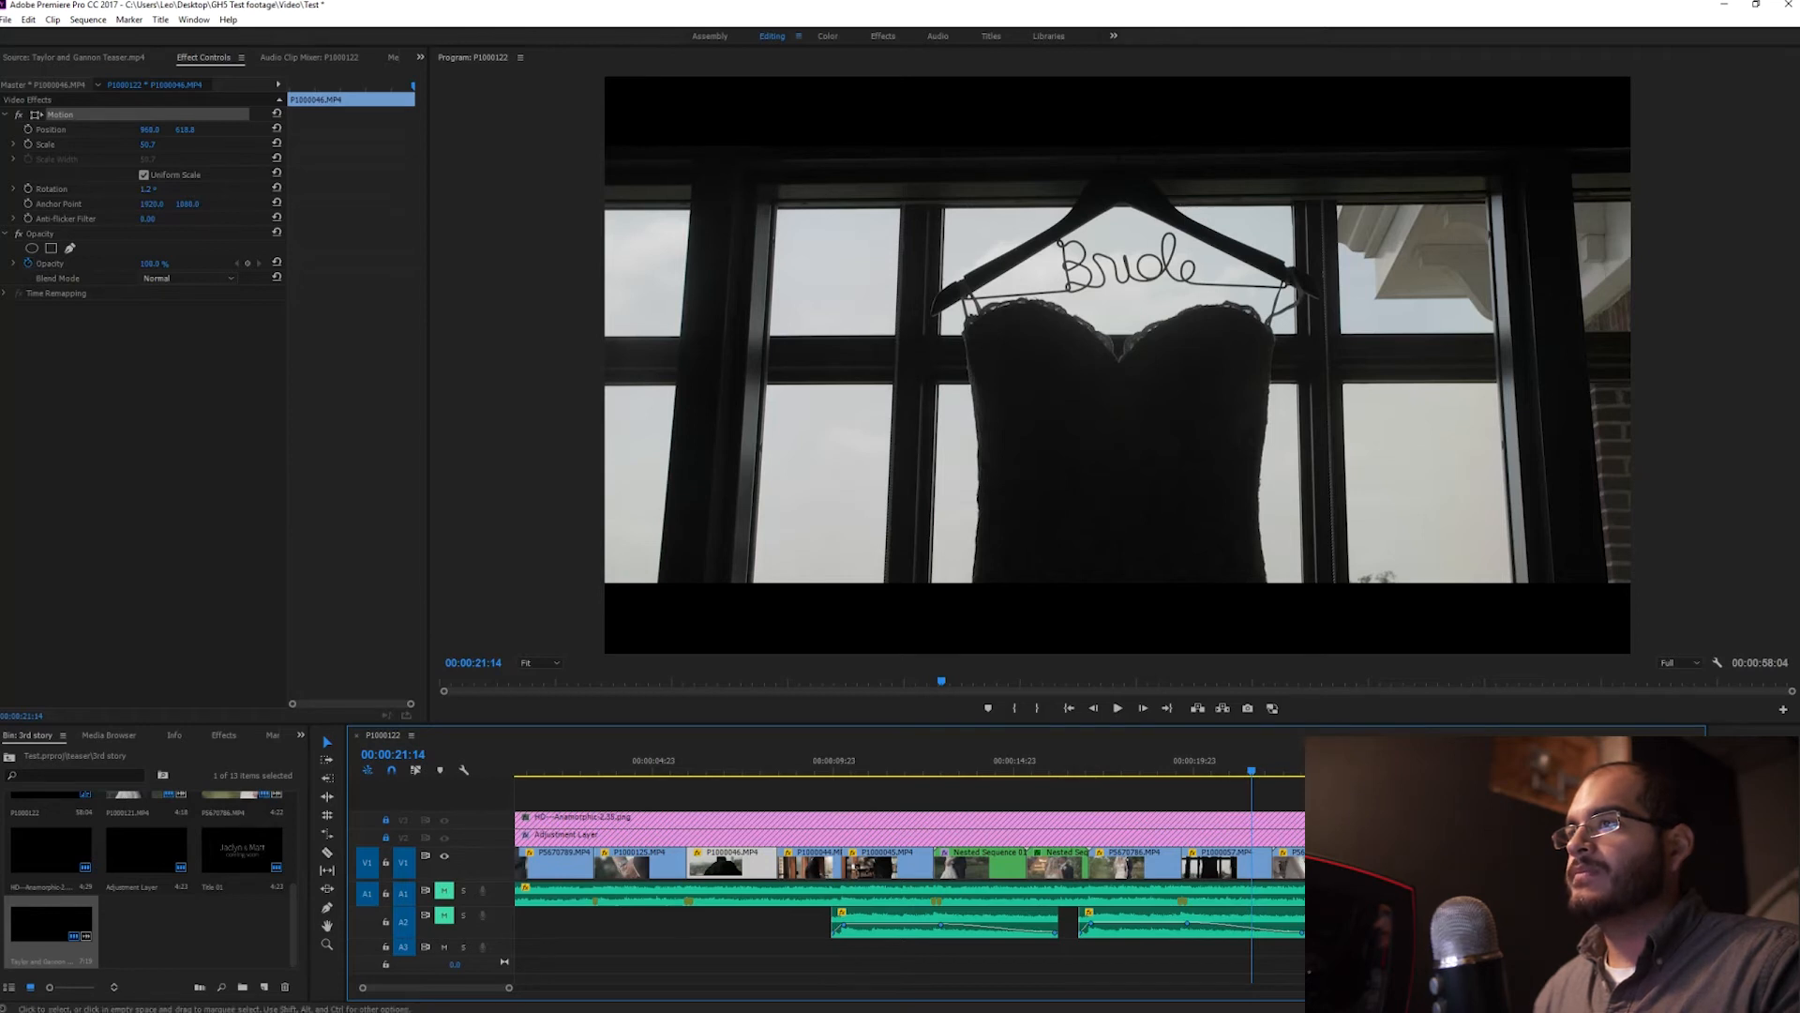
Step: Play on from the dress shot to the picture frames and step back to the laughing woman's last frames at 00:00:26:11
key("space")
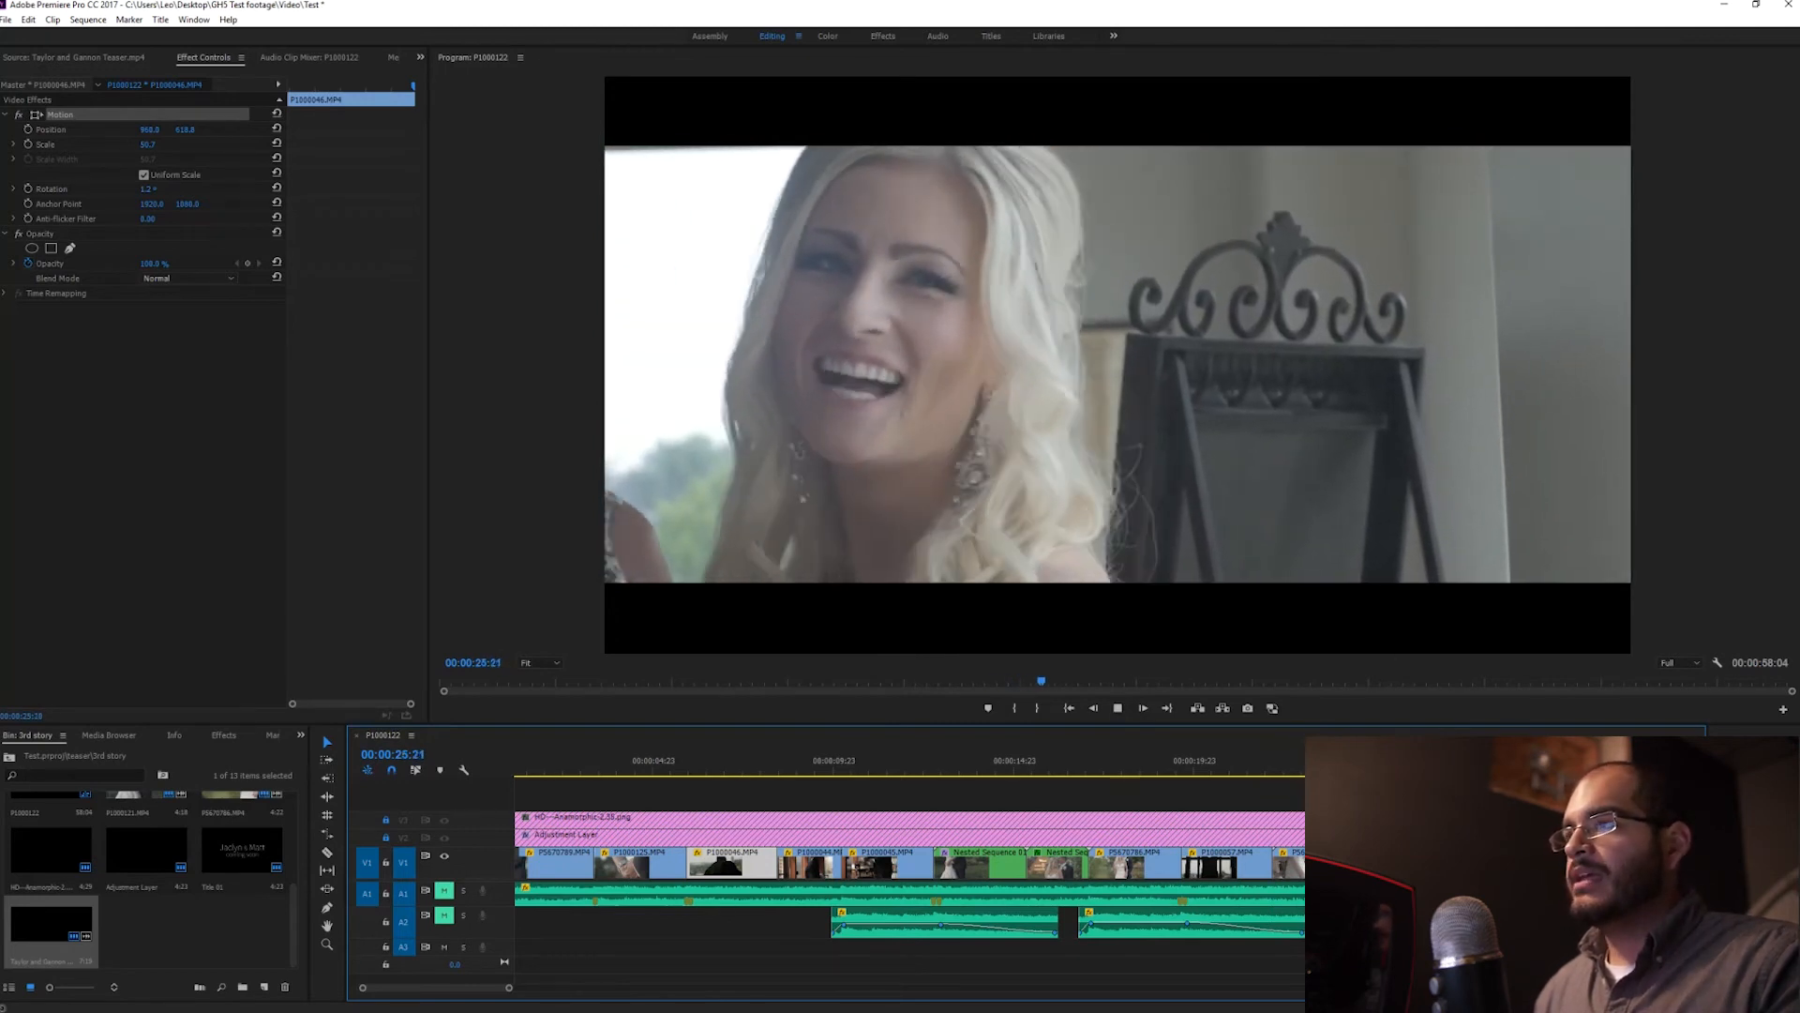
key("space")
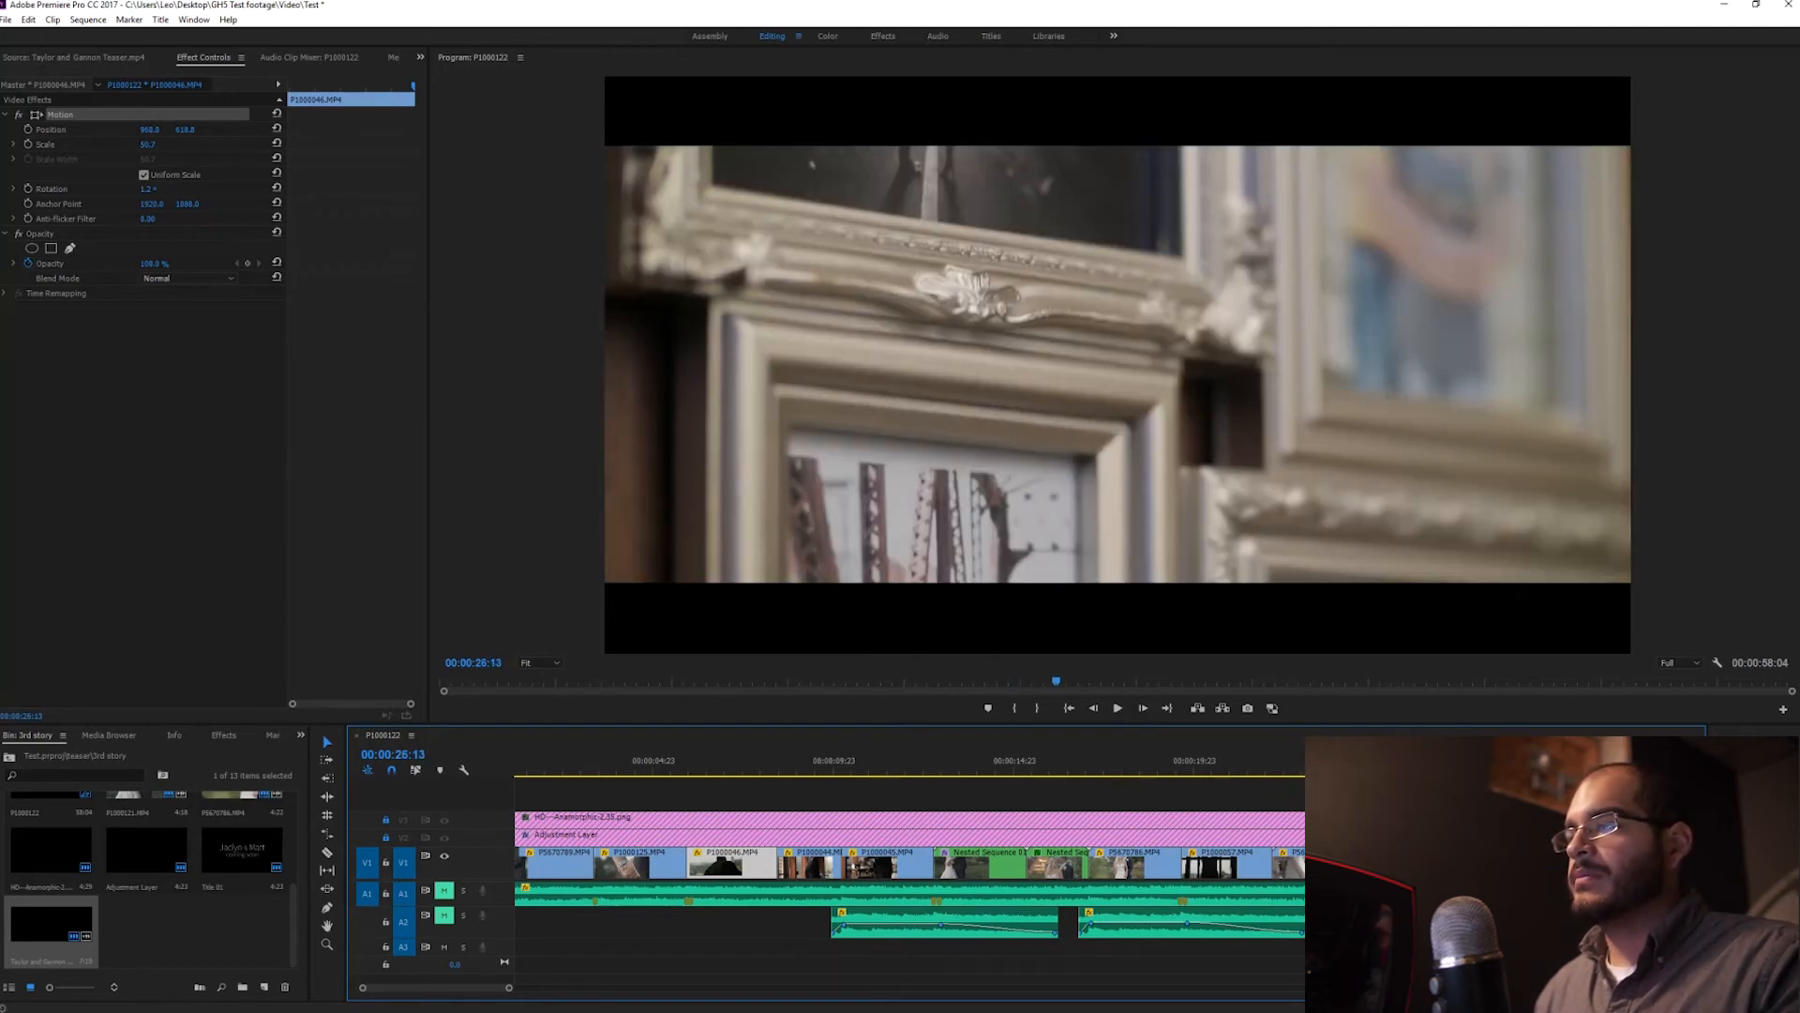
key("Left")
key("Left")
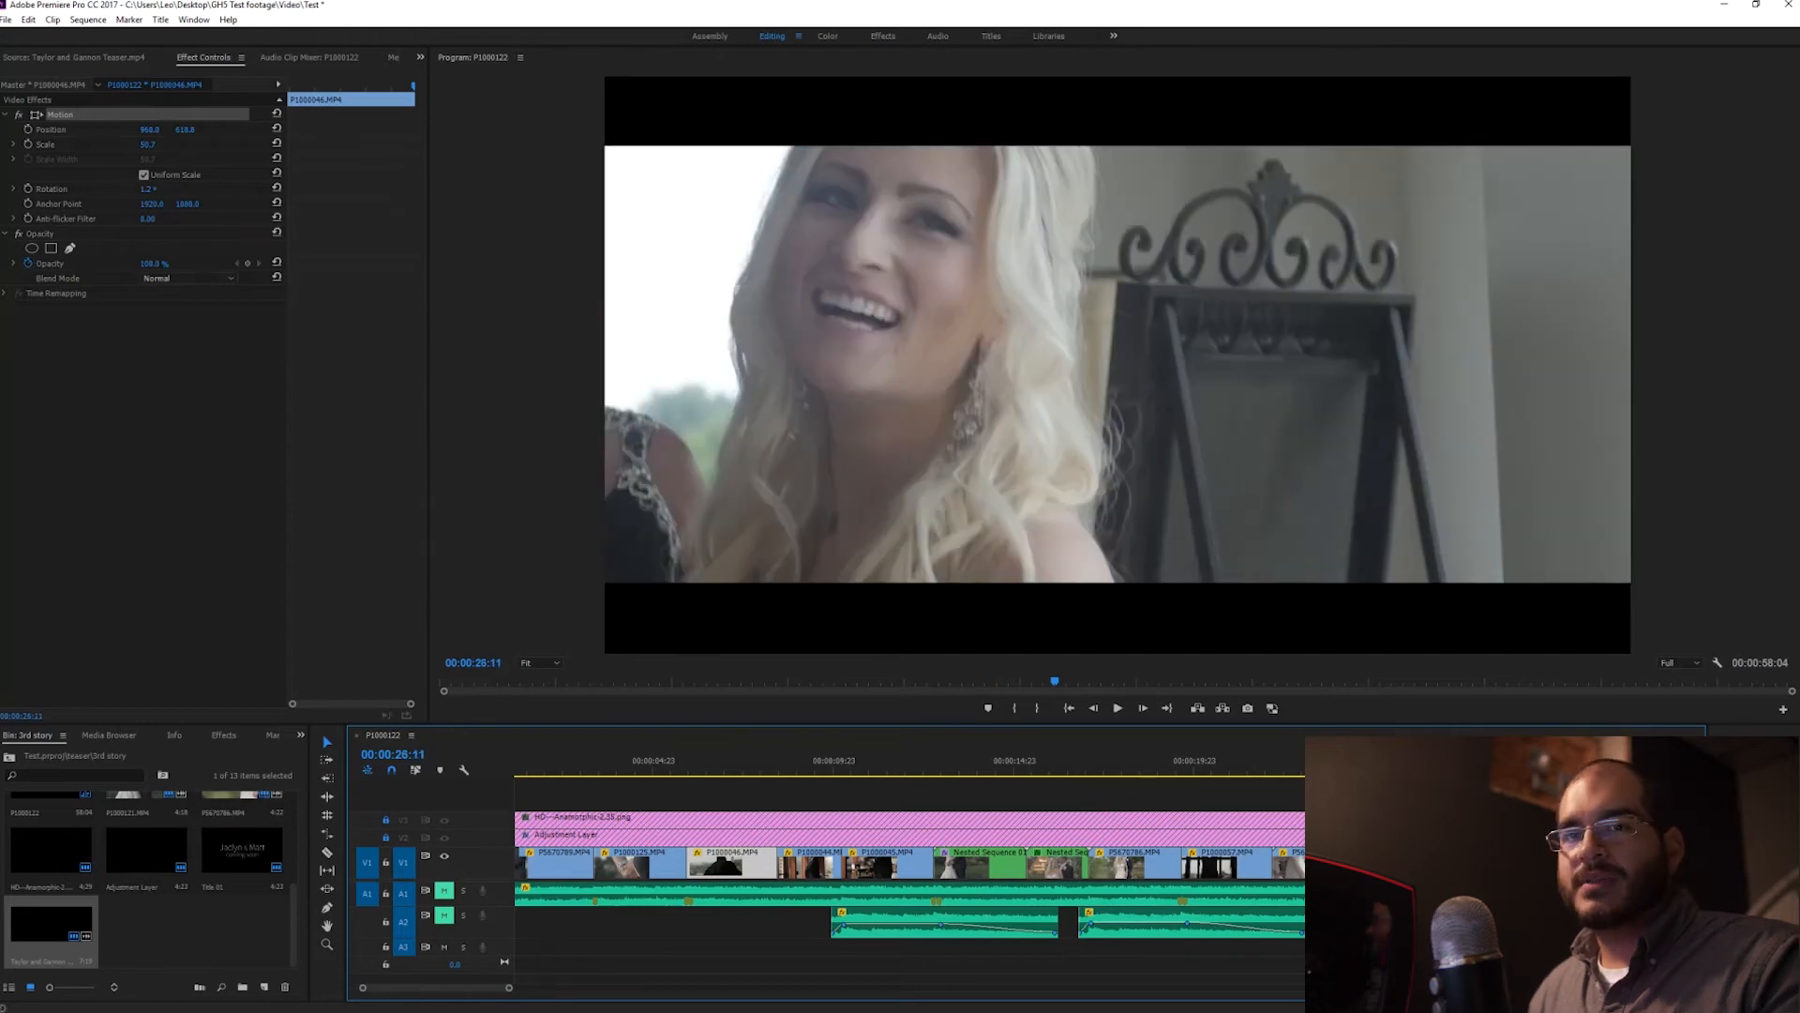
Step: Review the picture-frame shot from its start and select the Warp Stabilizer effect on its nested sequence at 00:00:27:22
key("space")
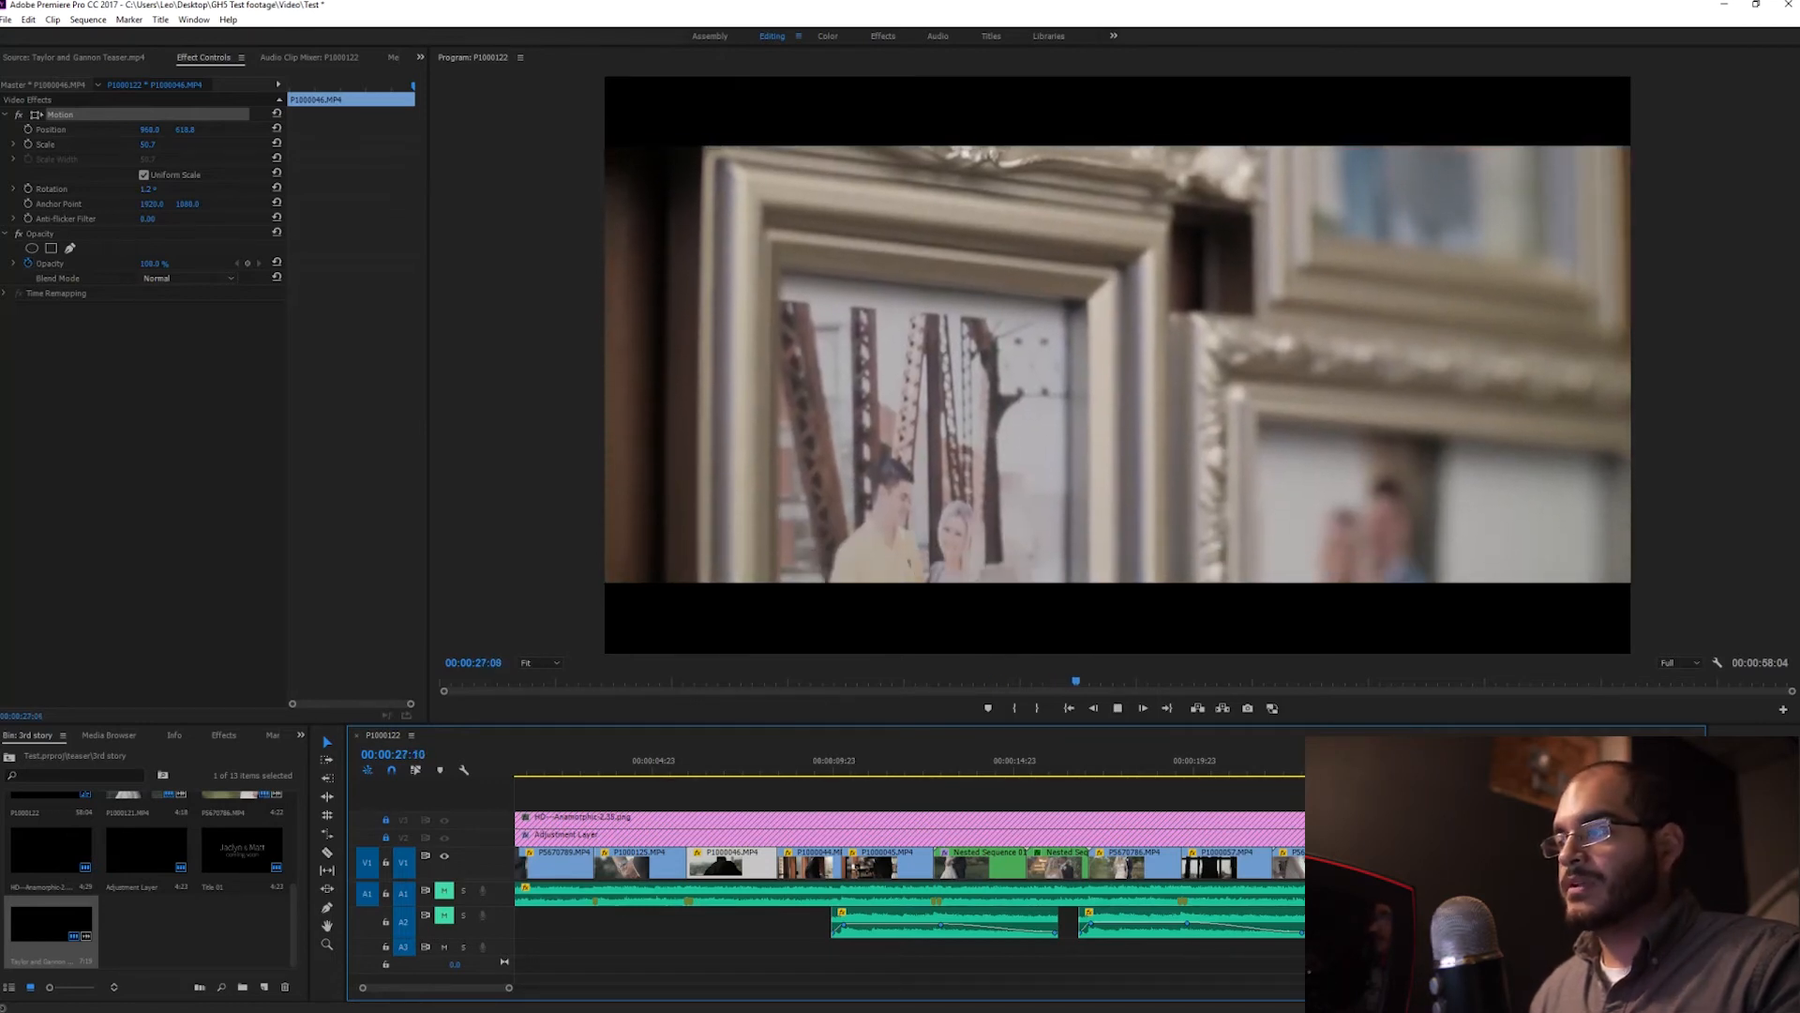
key("space")
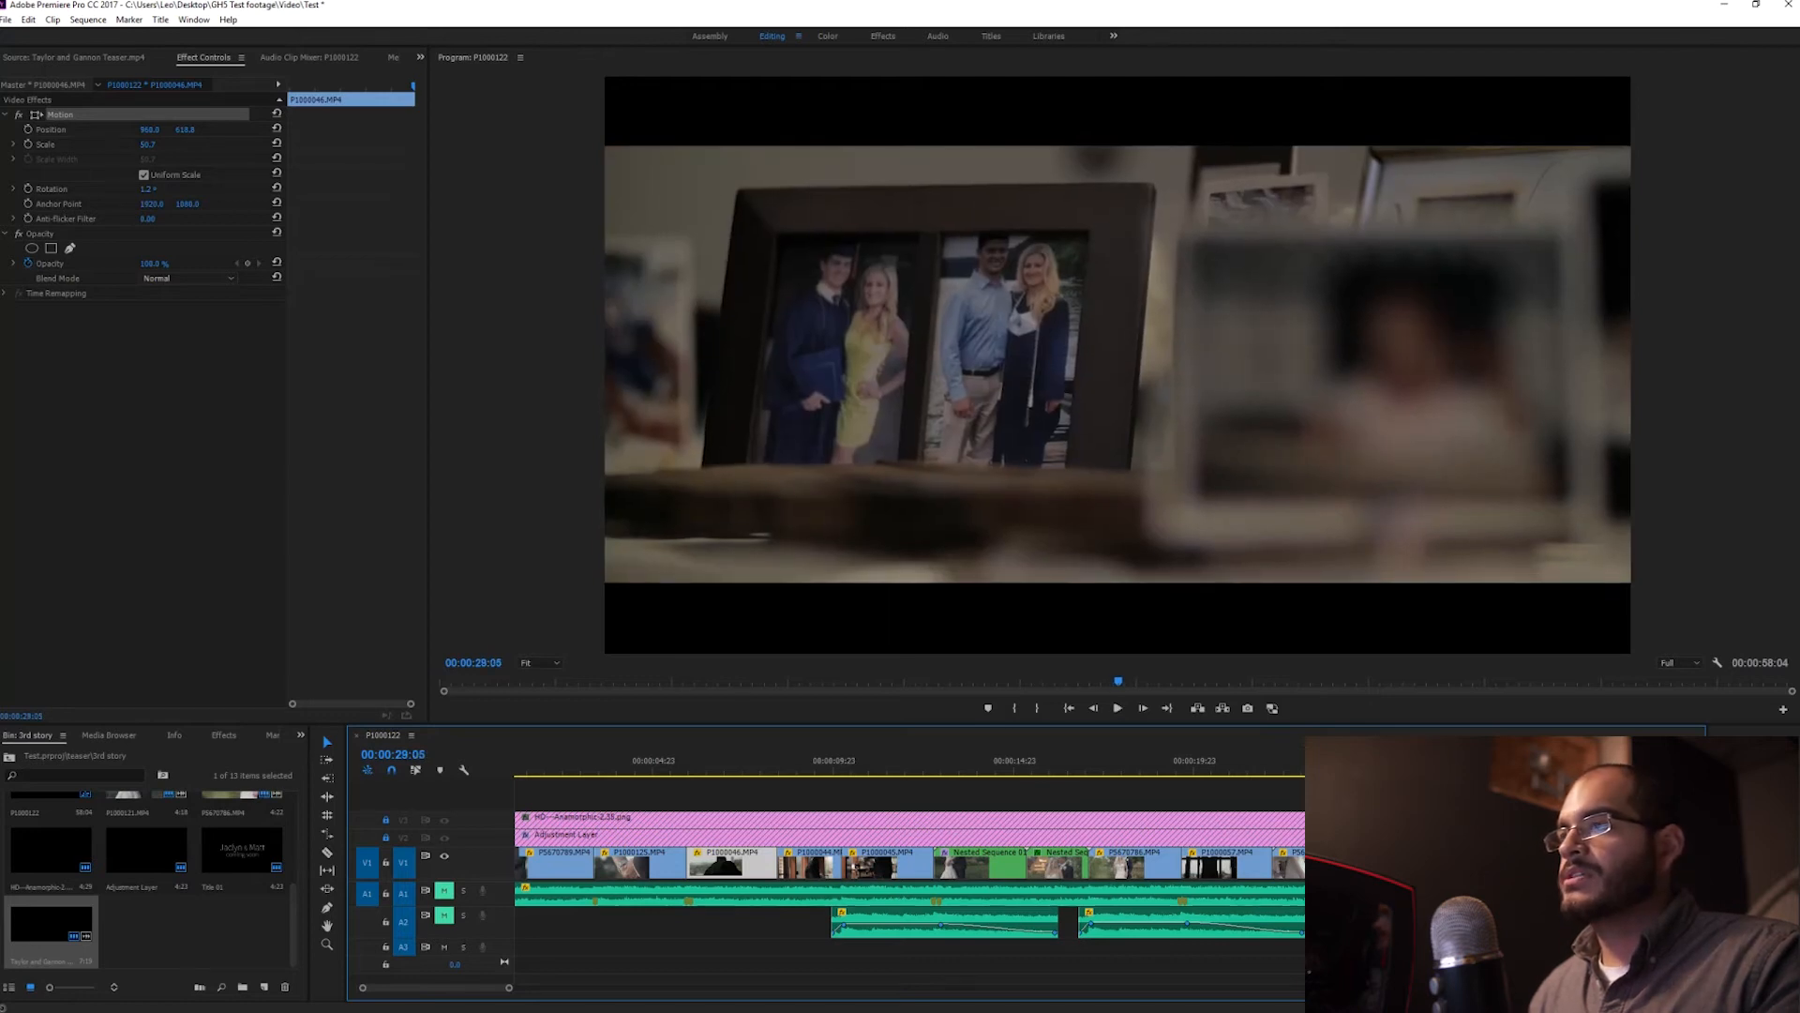
key("Up")
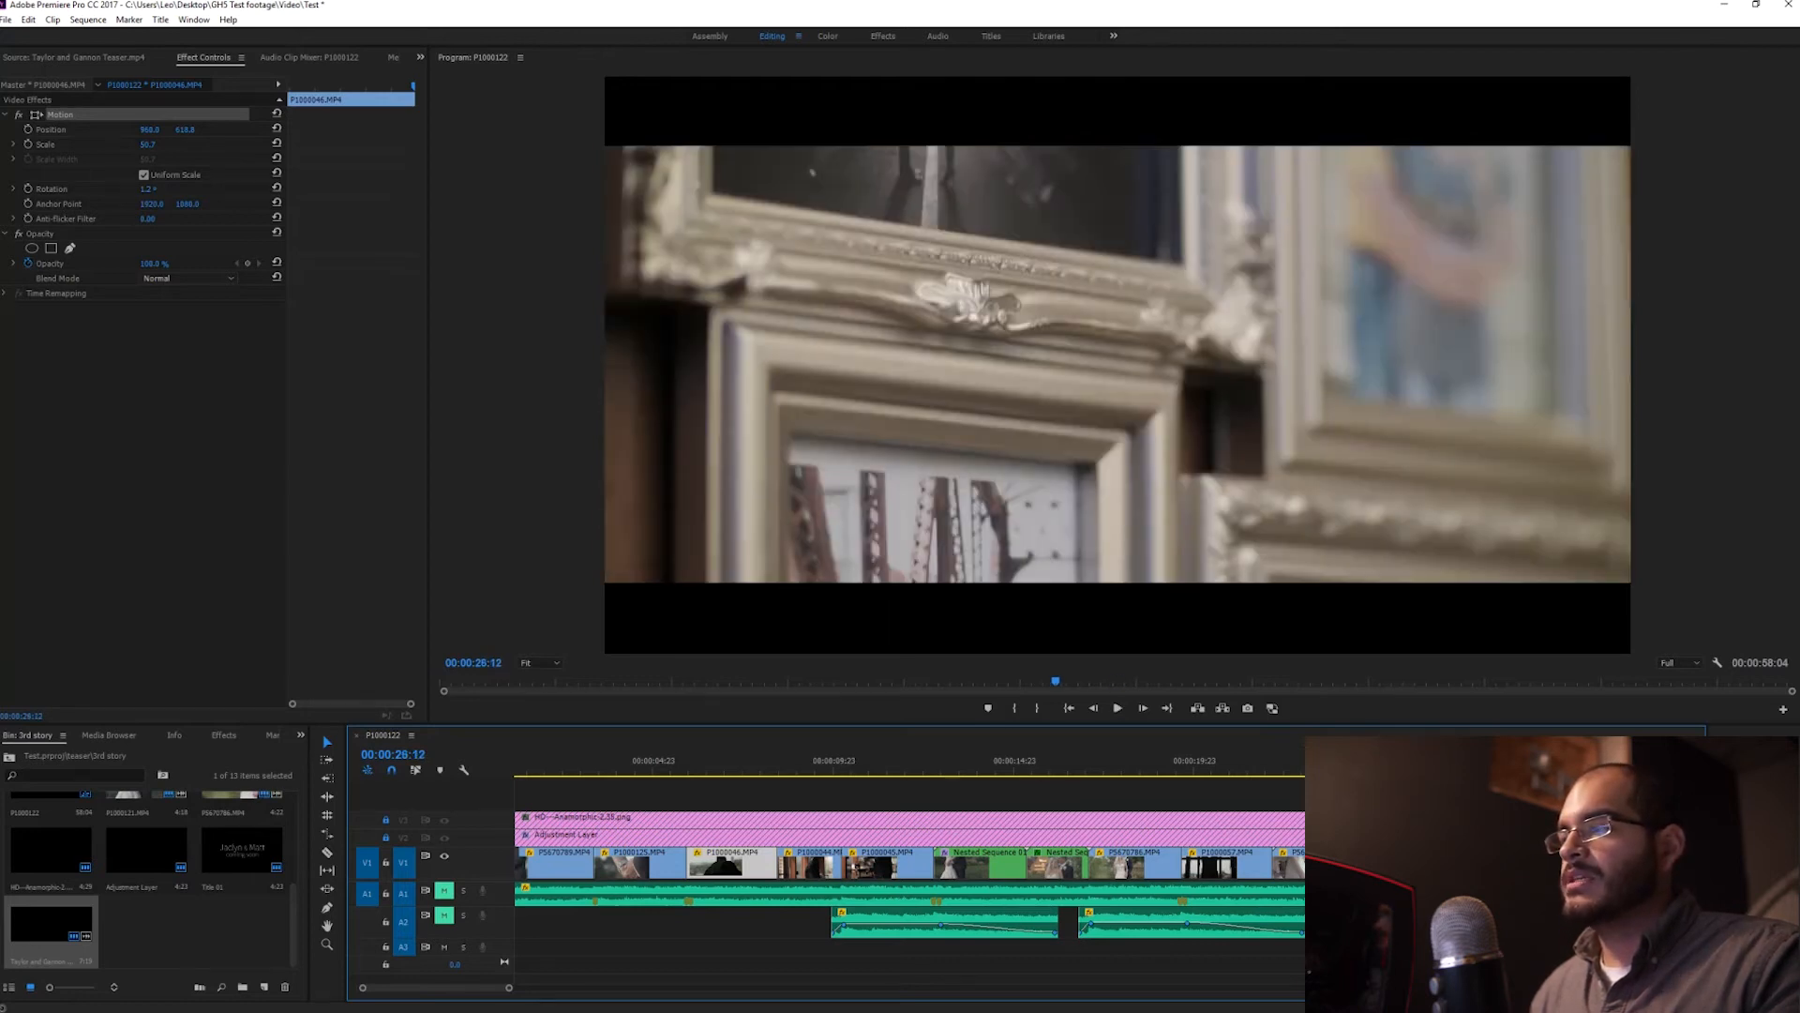
key("space")
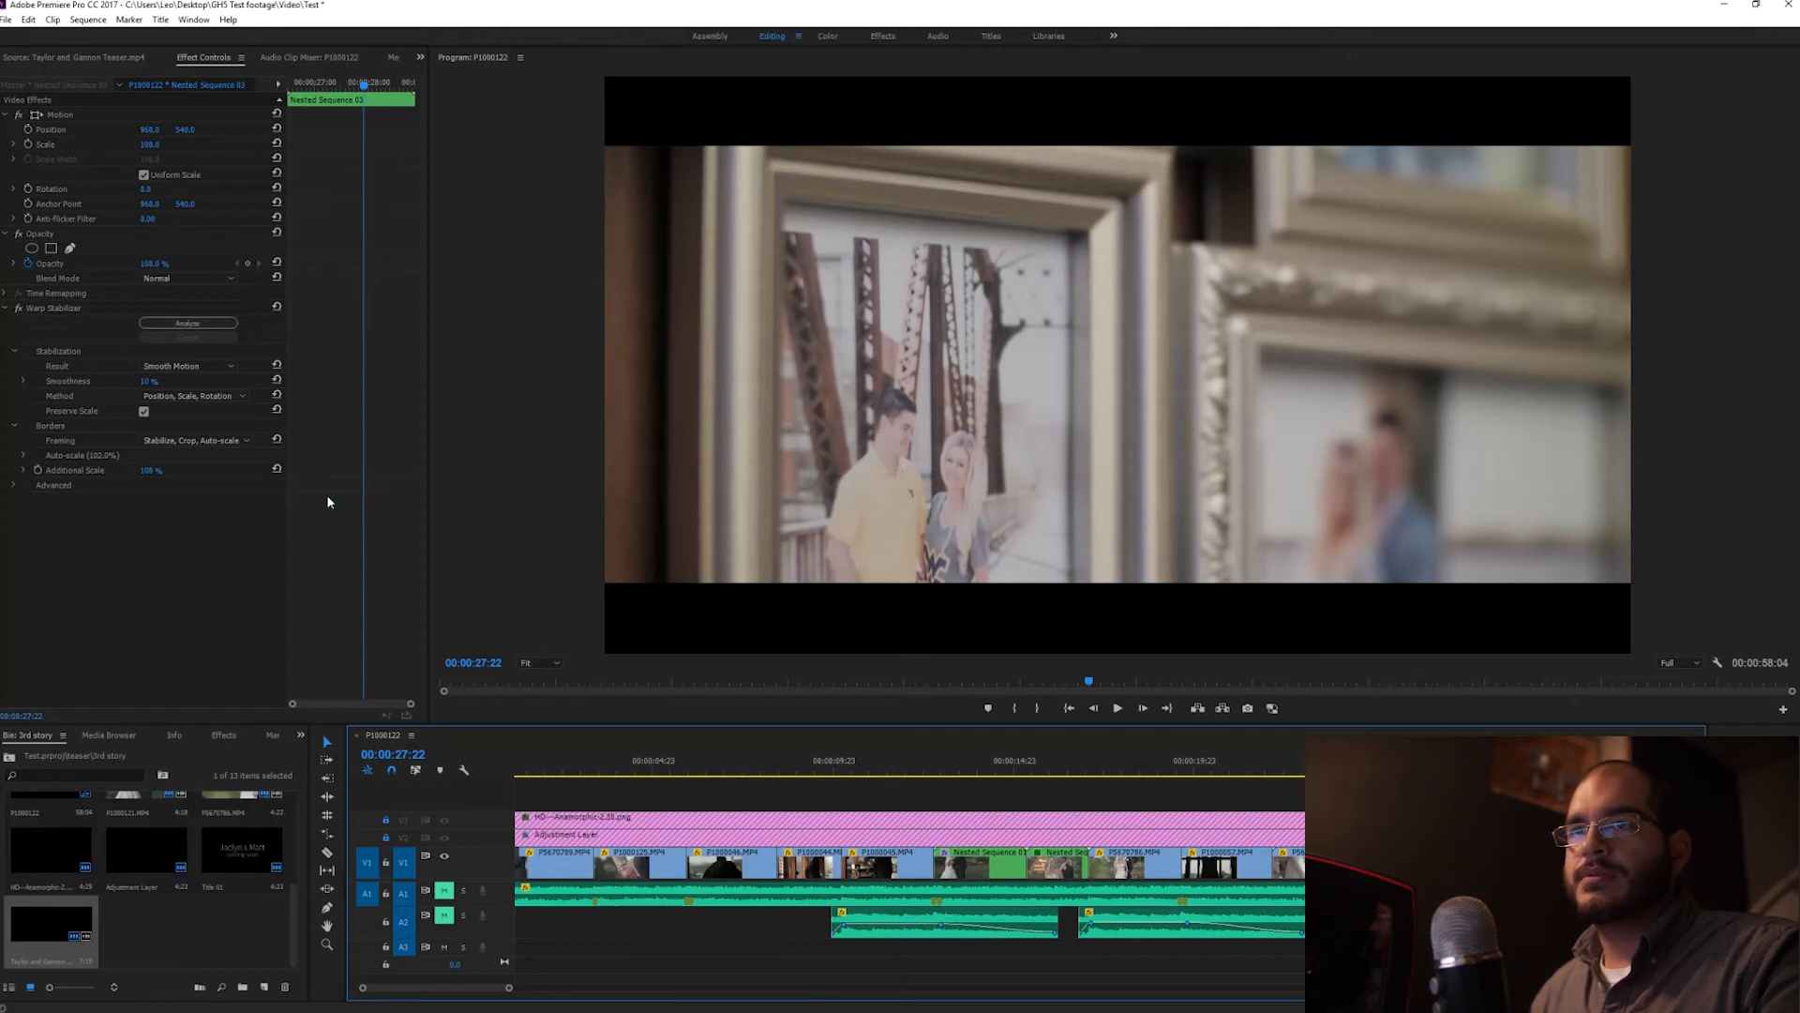
left_click(73, 307)
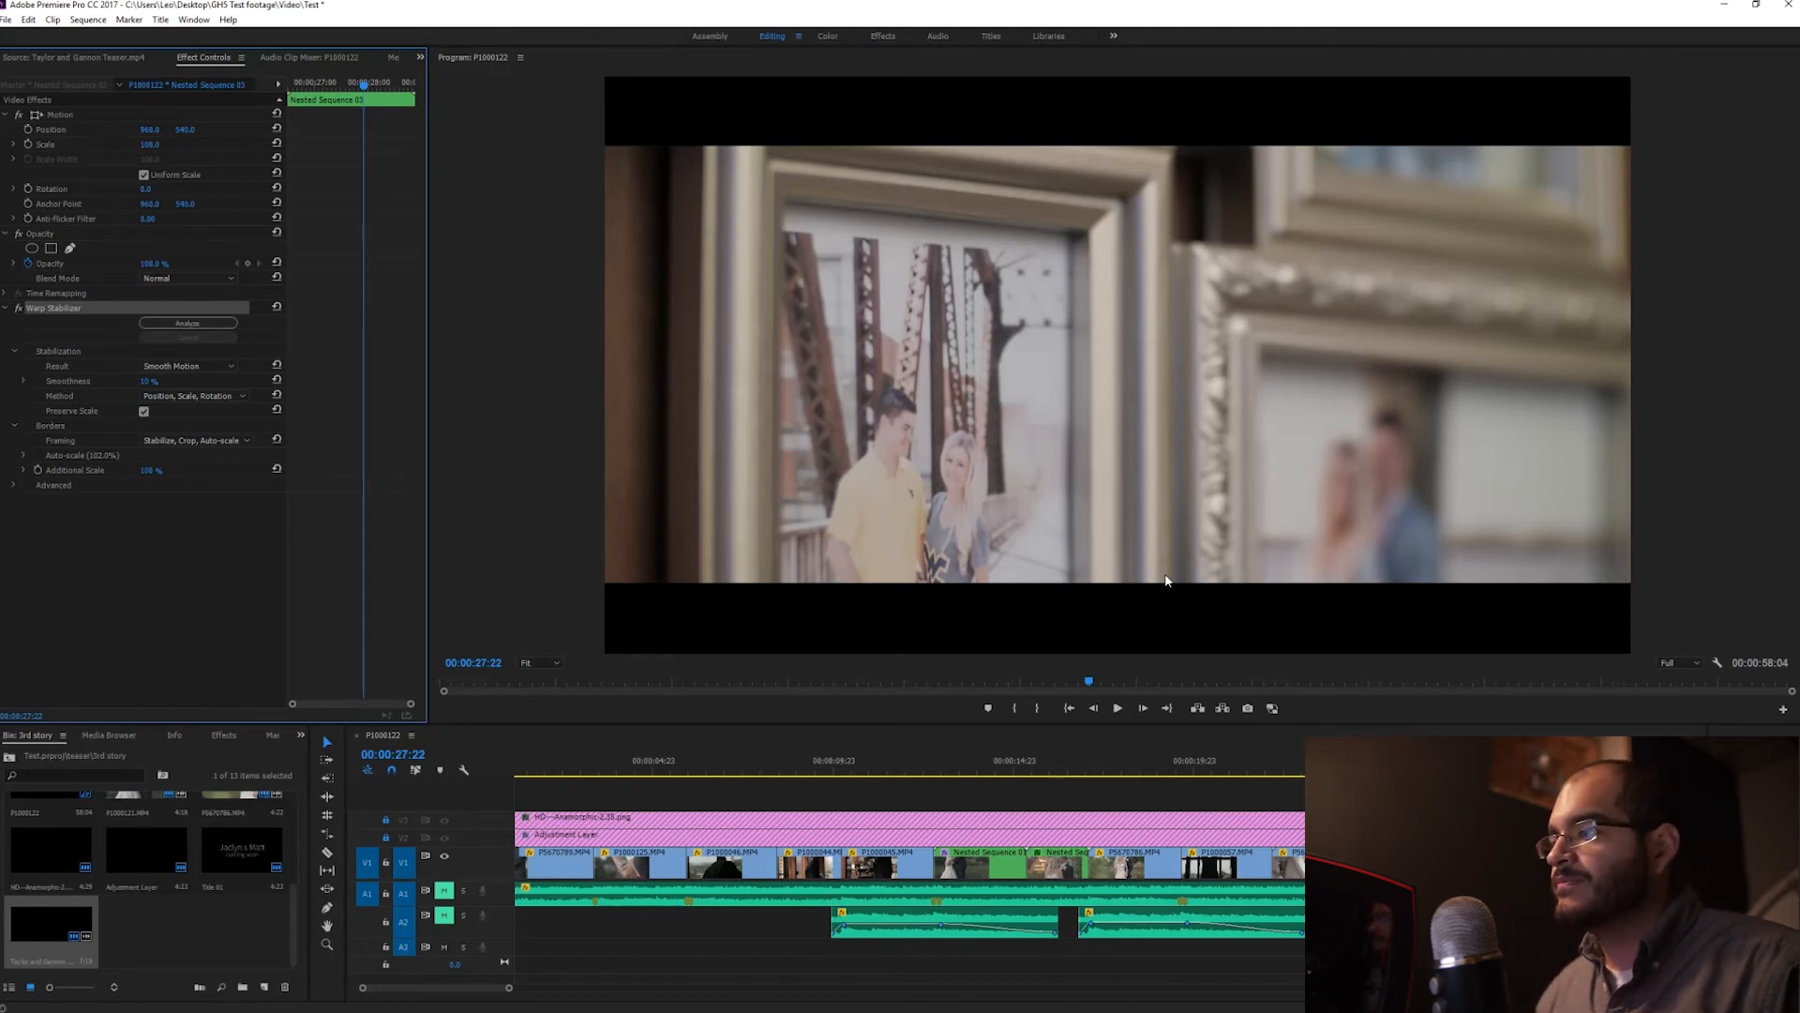
Step: Move to the graduation photo shot at 00:00:28:21 and play it repeatedly to examine the focus shift to the baby photos
scroll(938, 891, "down", 5)
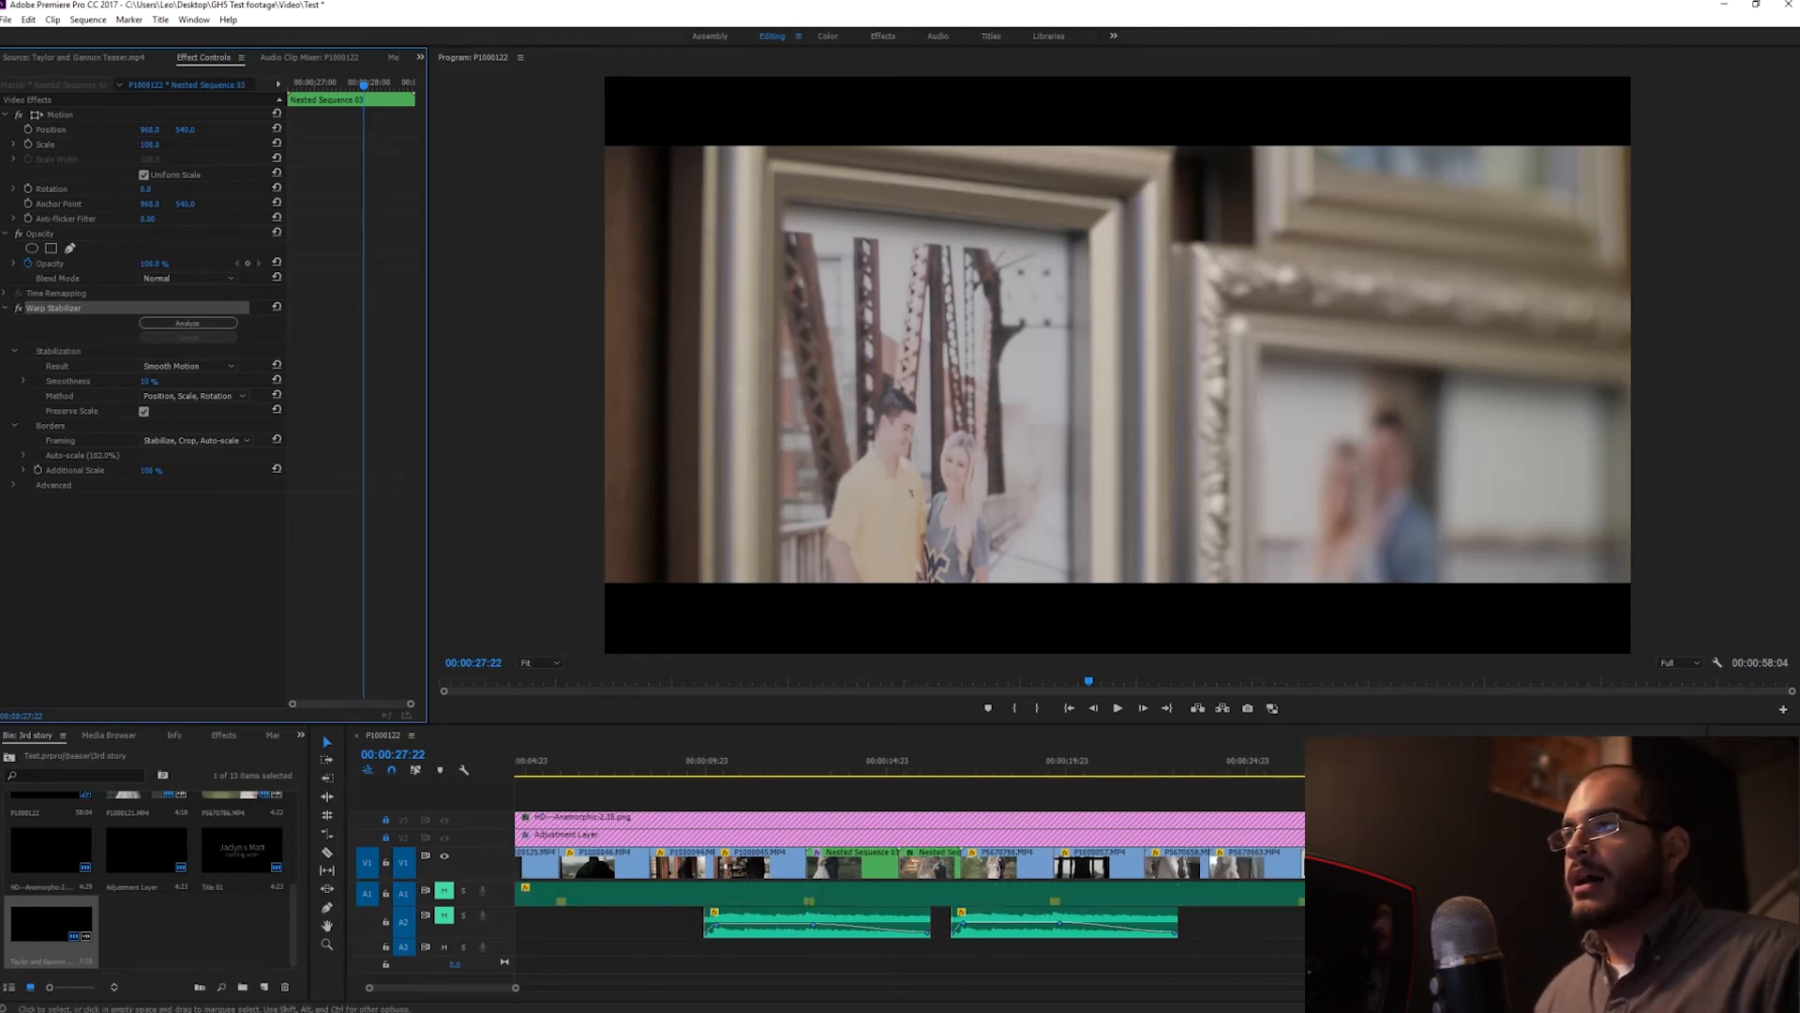
left_click(1209, 770)
left_click_drag(1213, 769, 1199, 772)
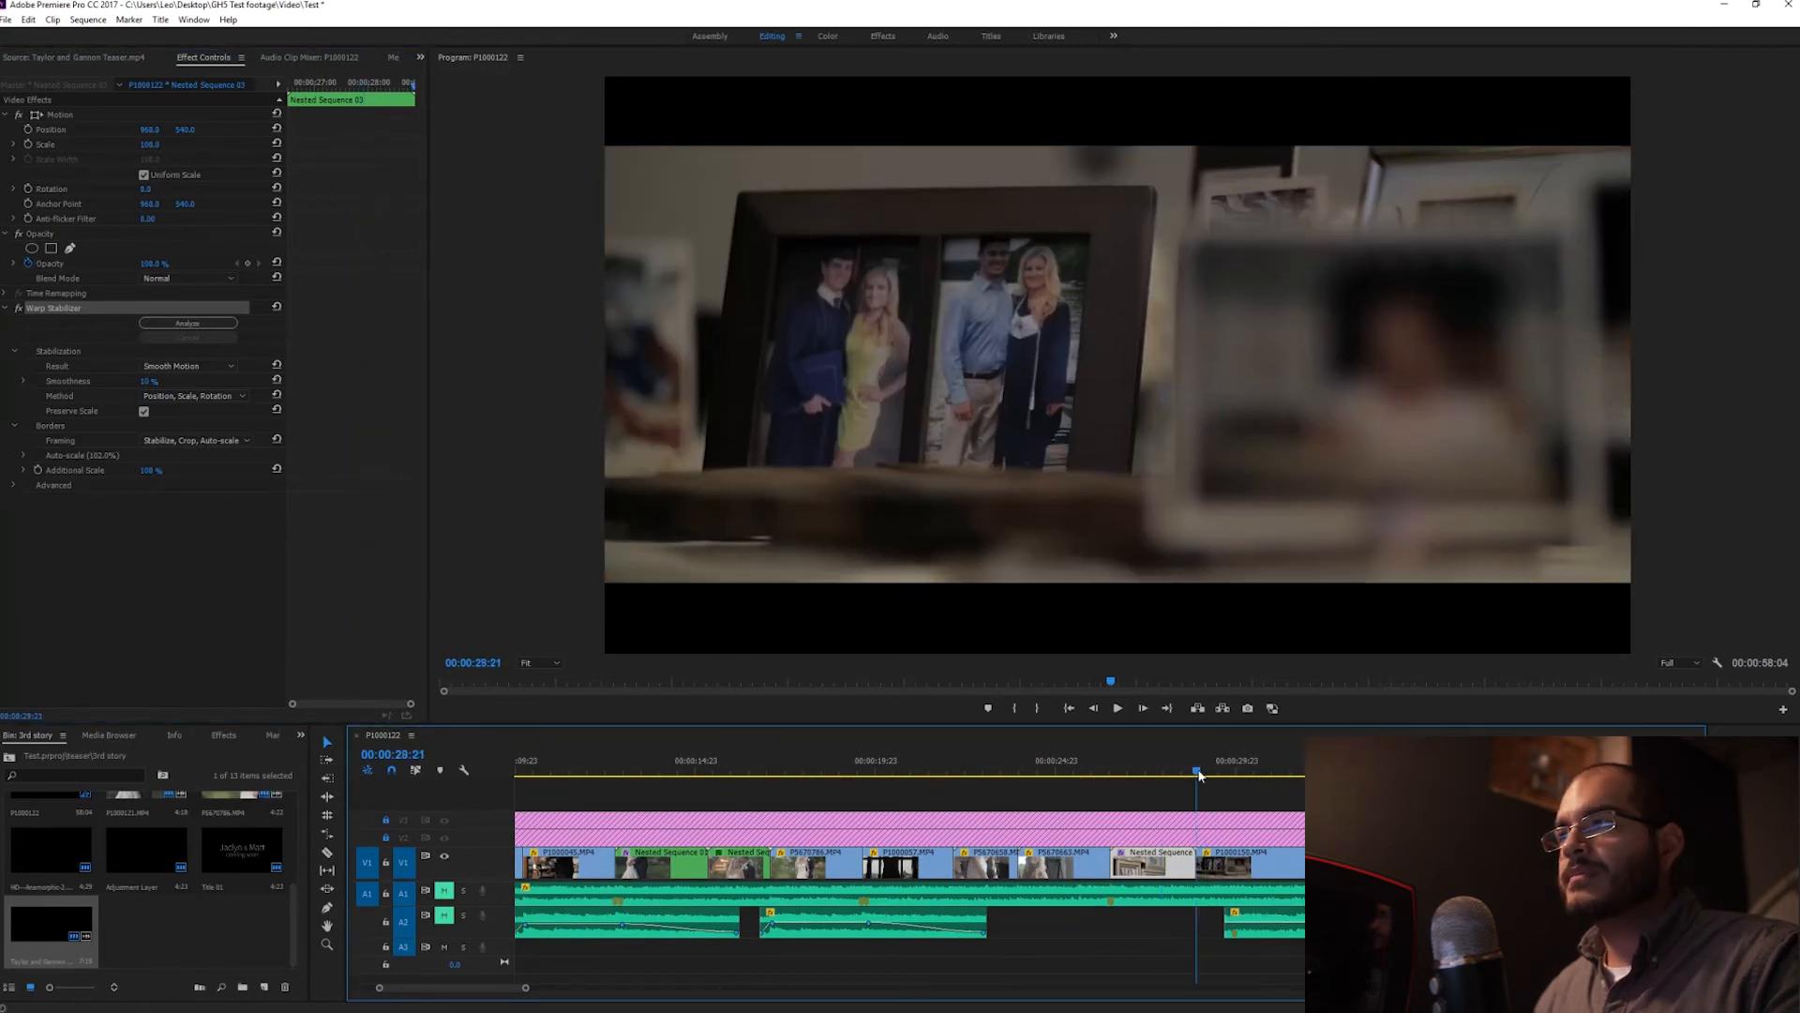
key("space")
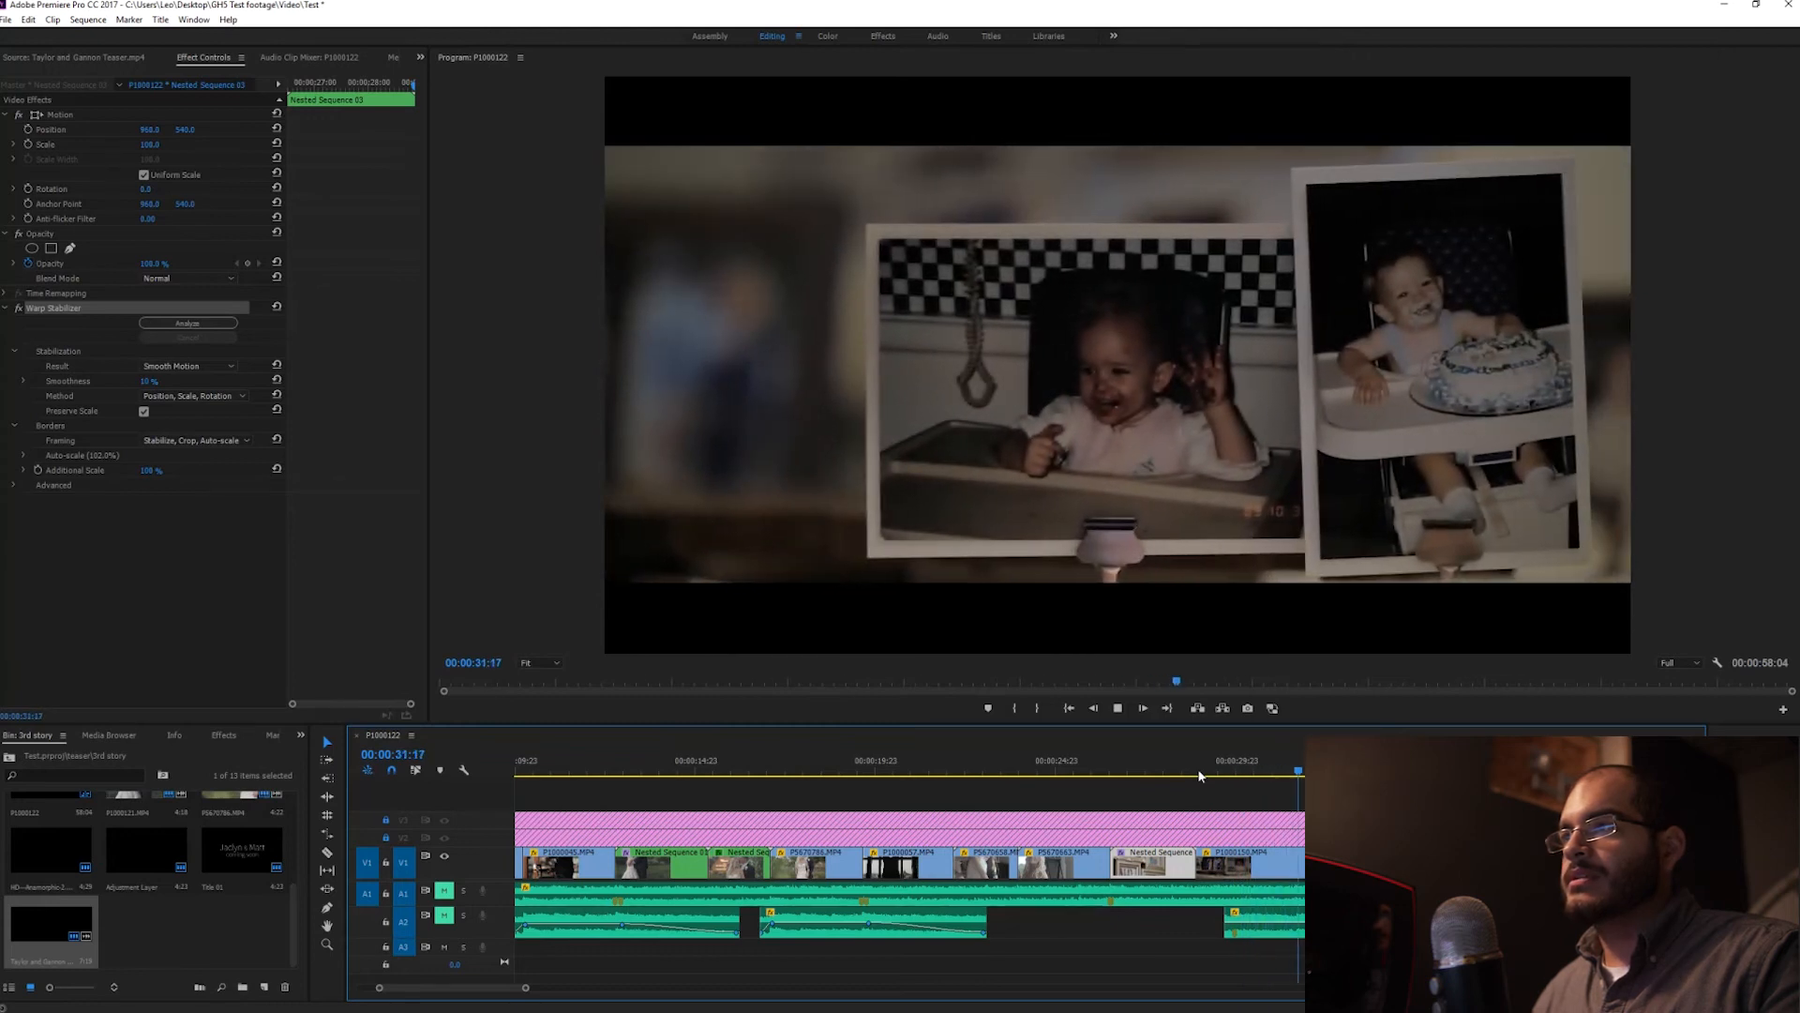
key("space")
left_click(1199, 775)
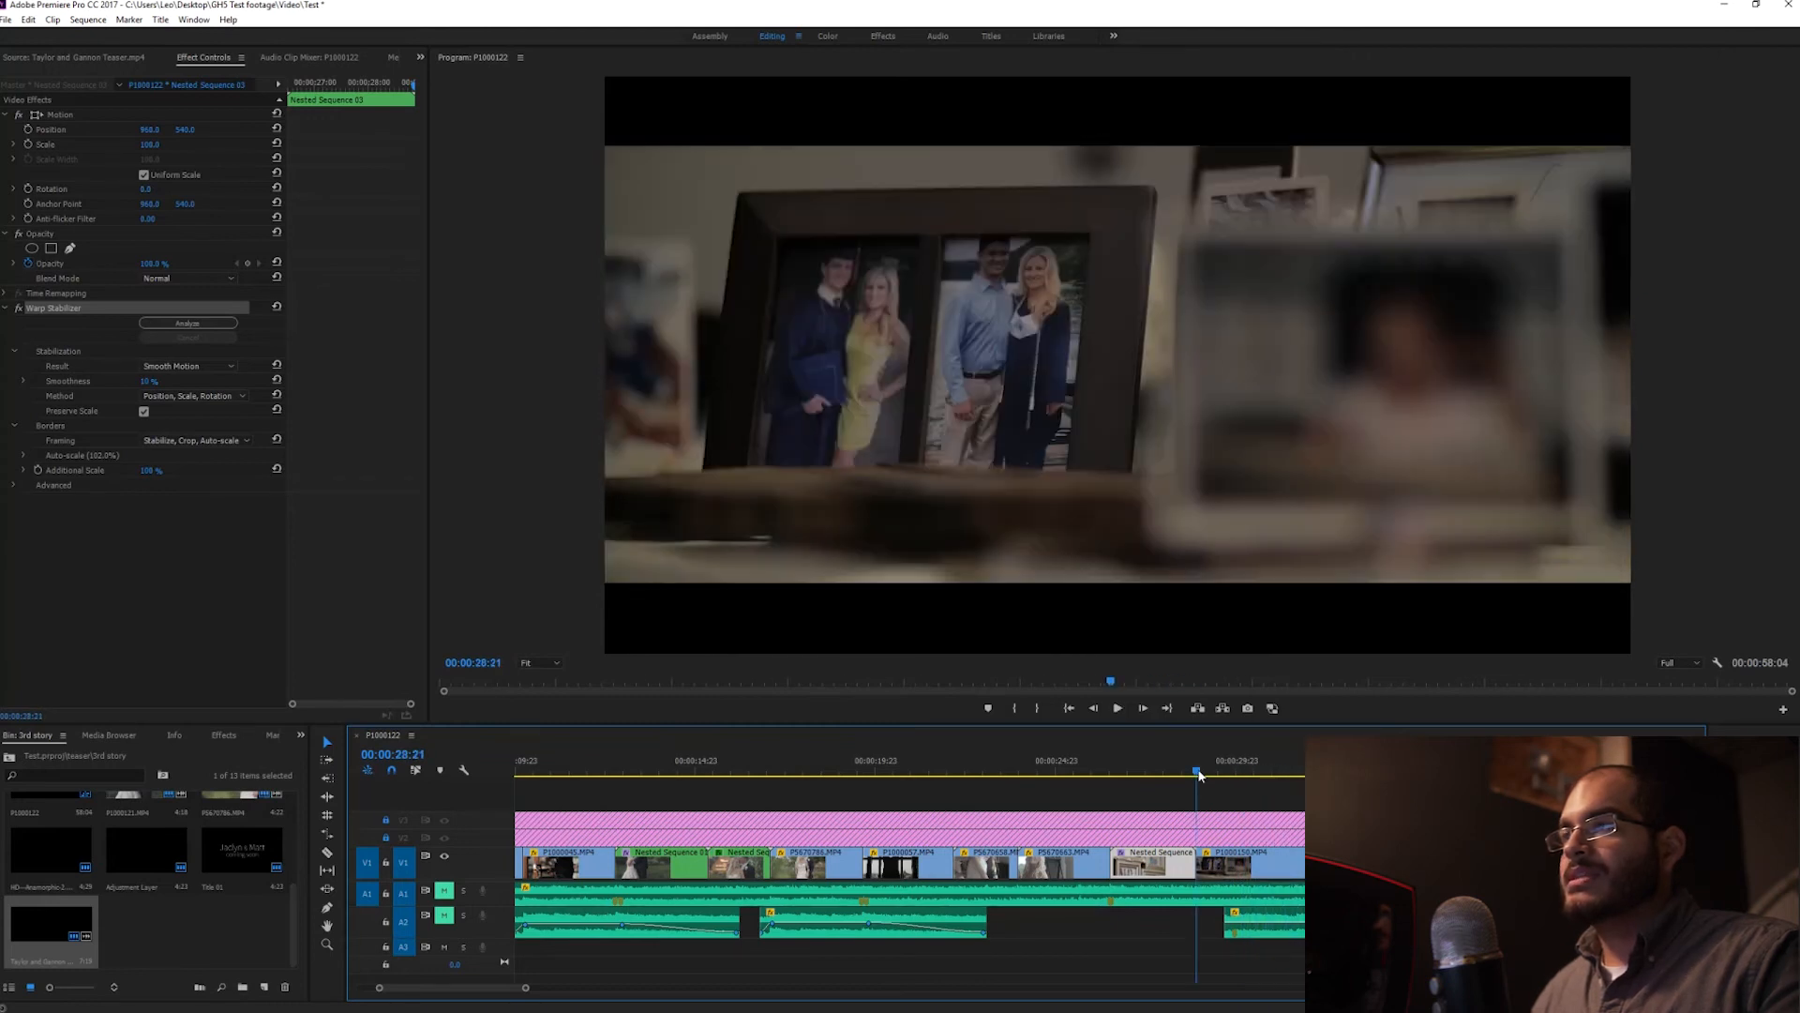
key("space")
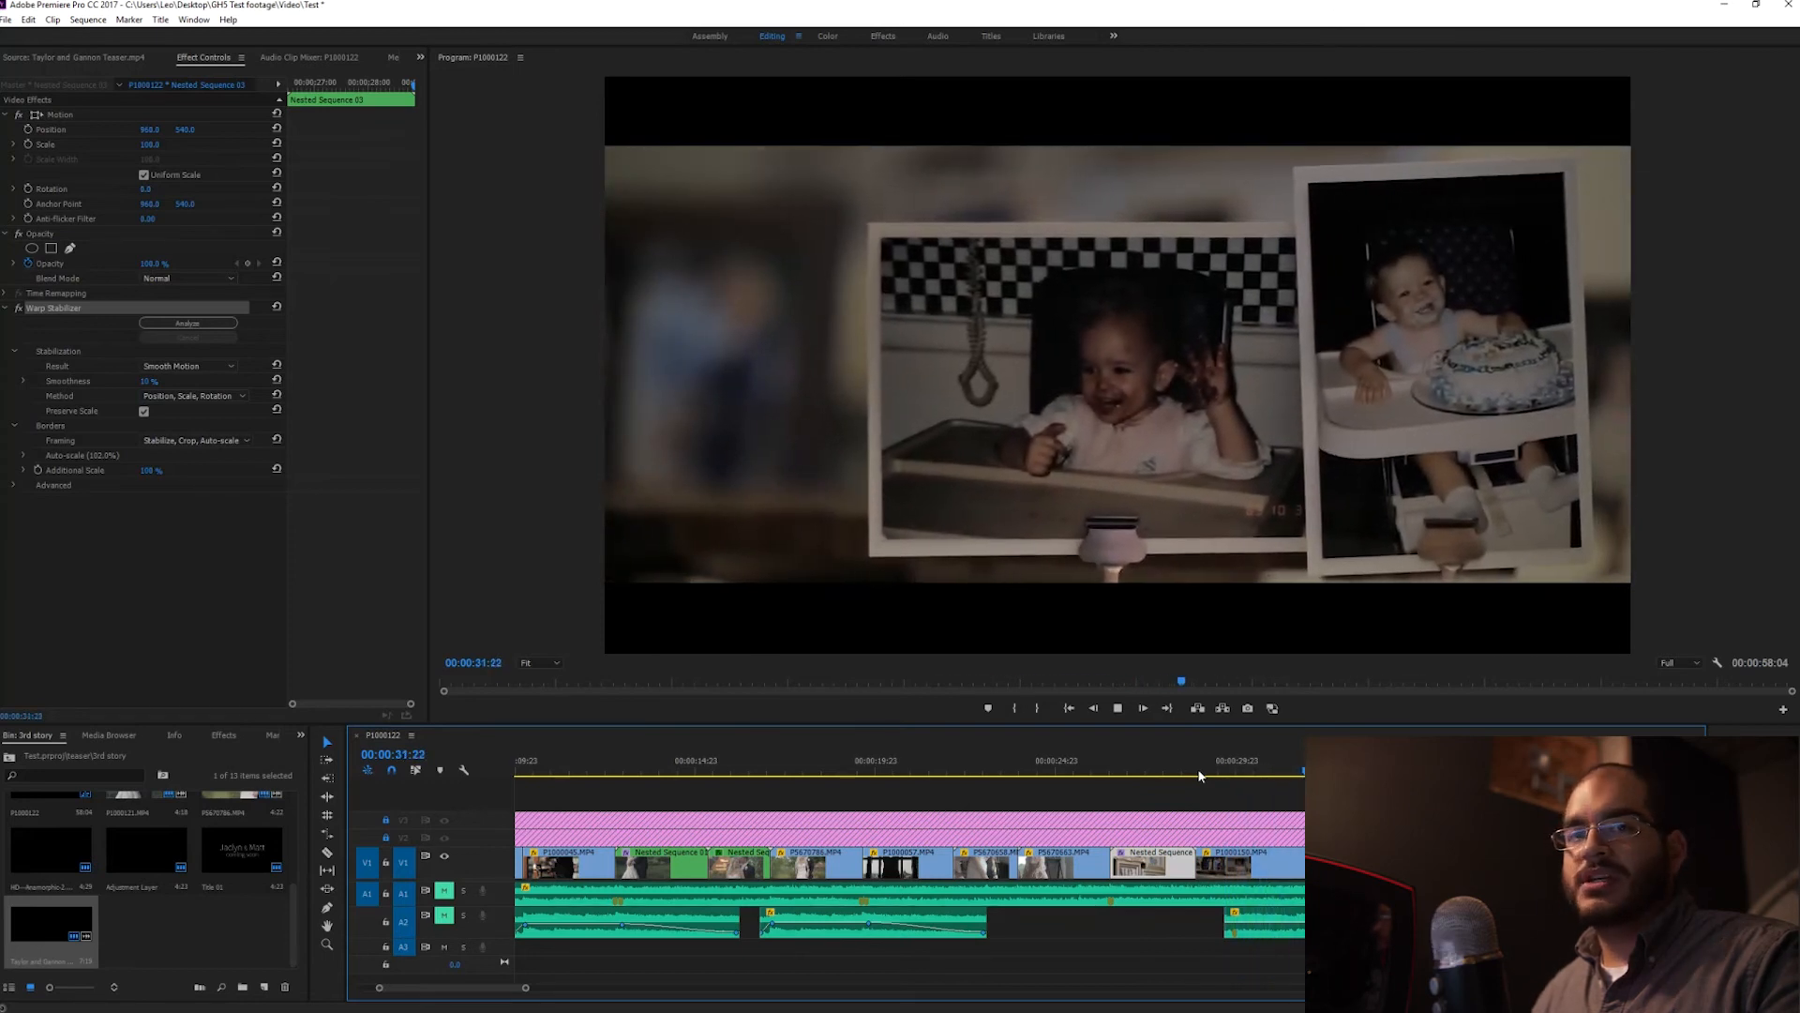
key("space")
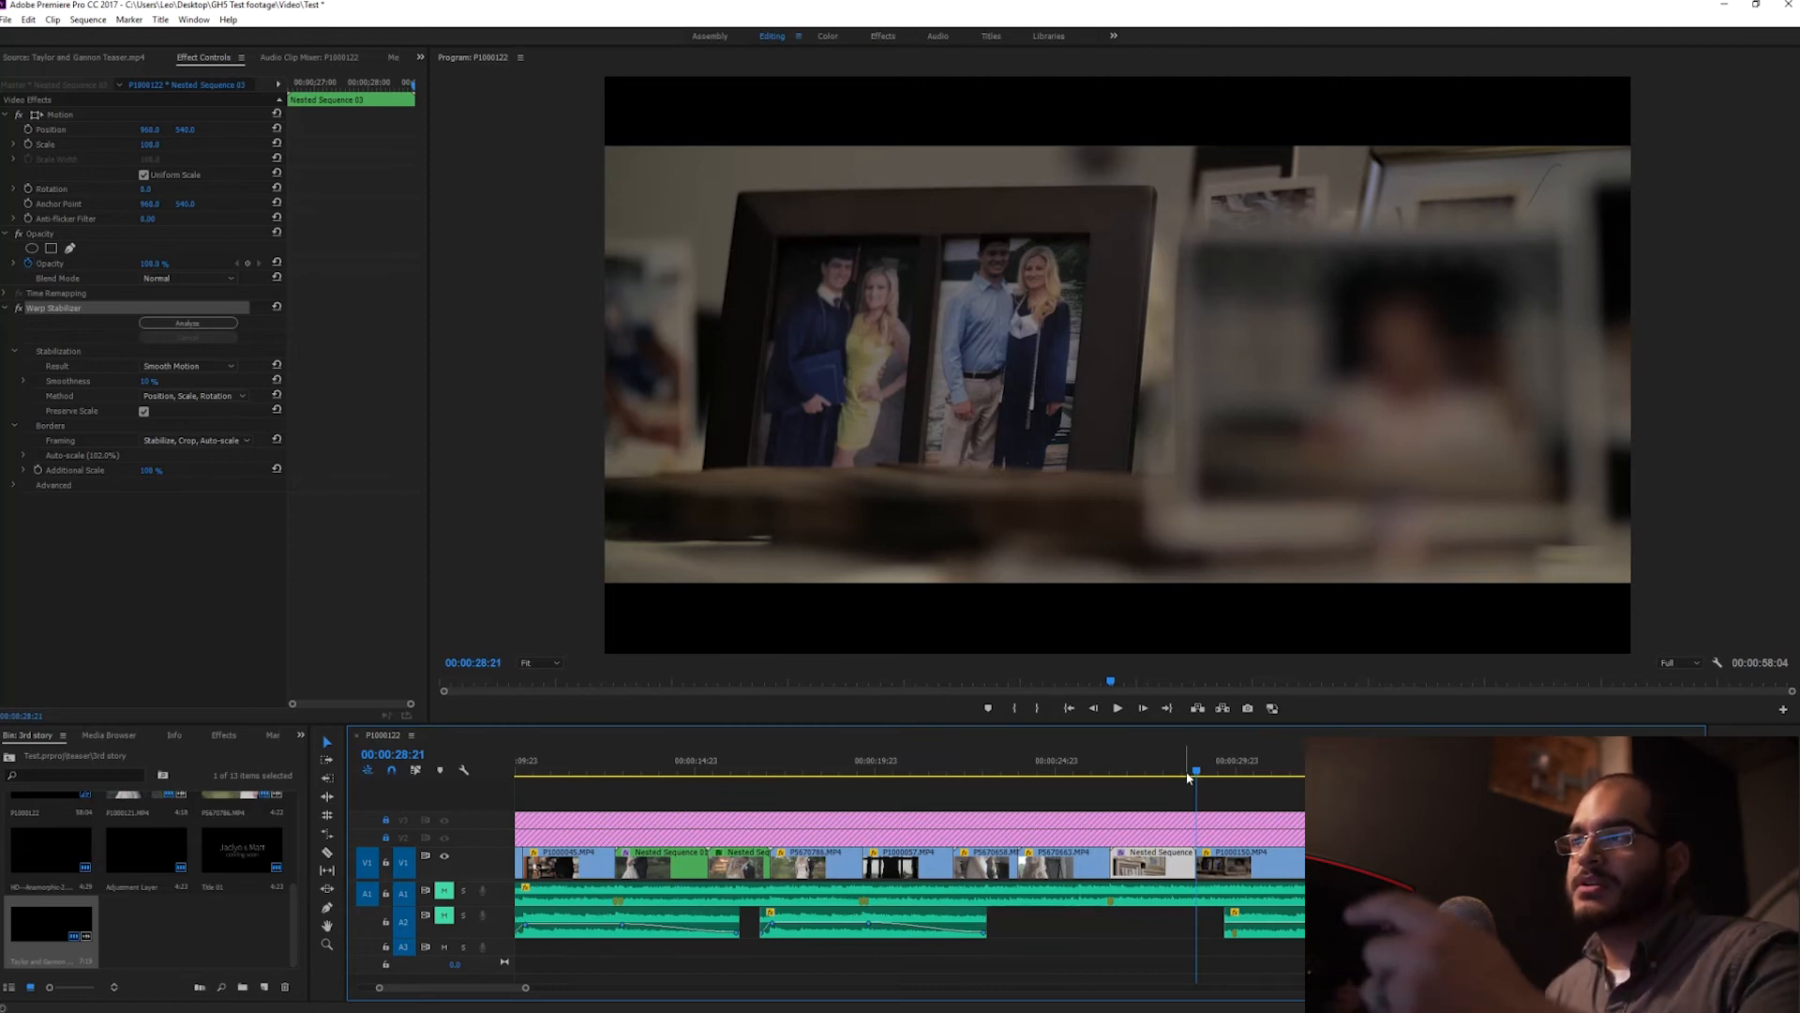
key("space")
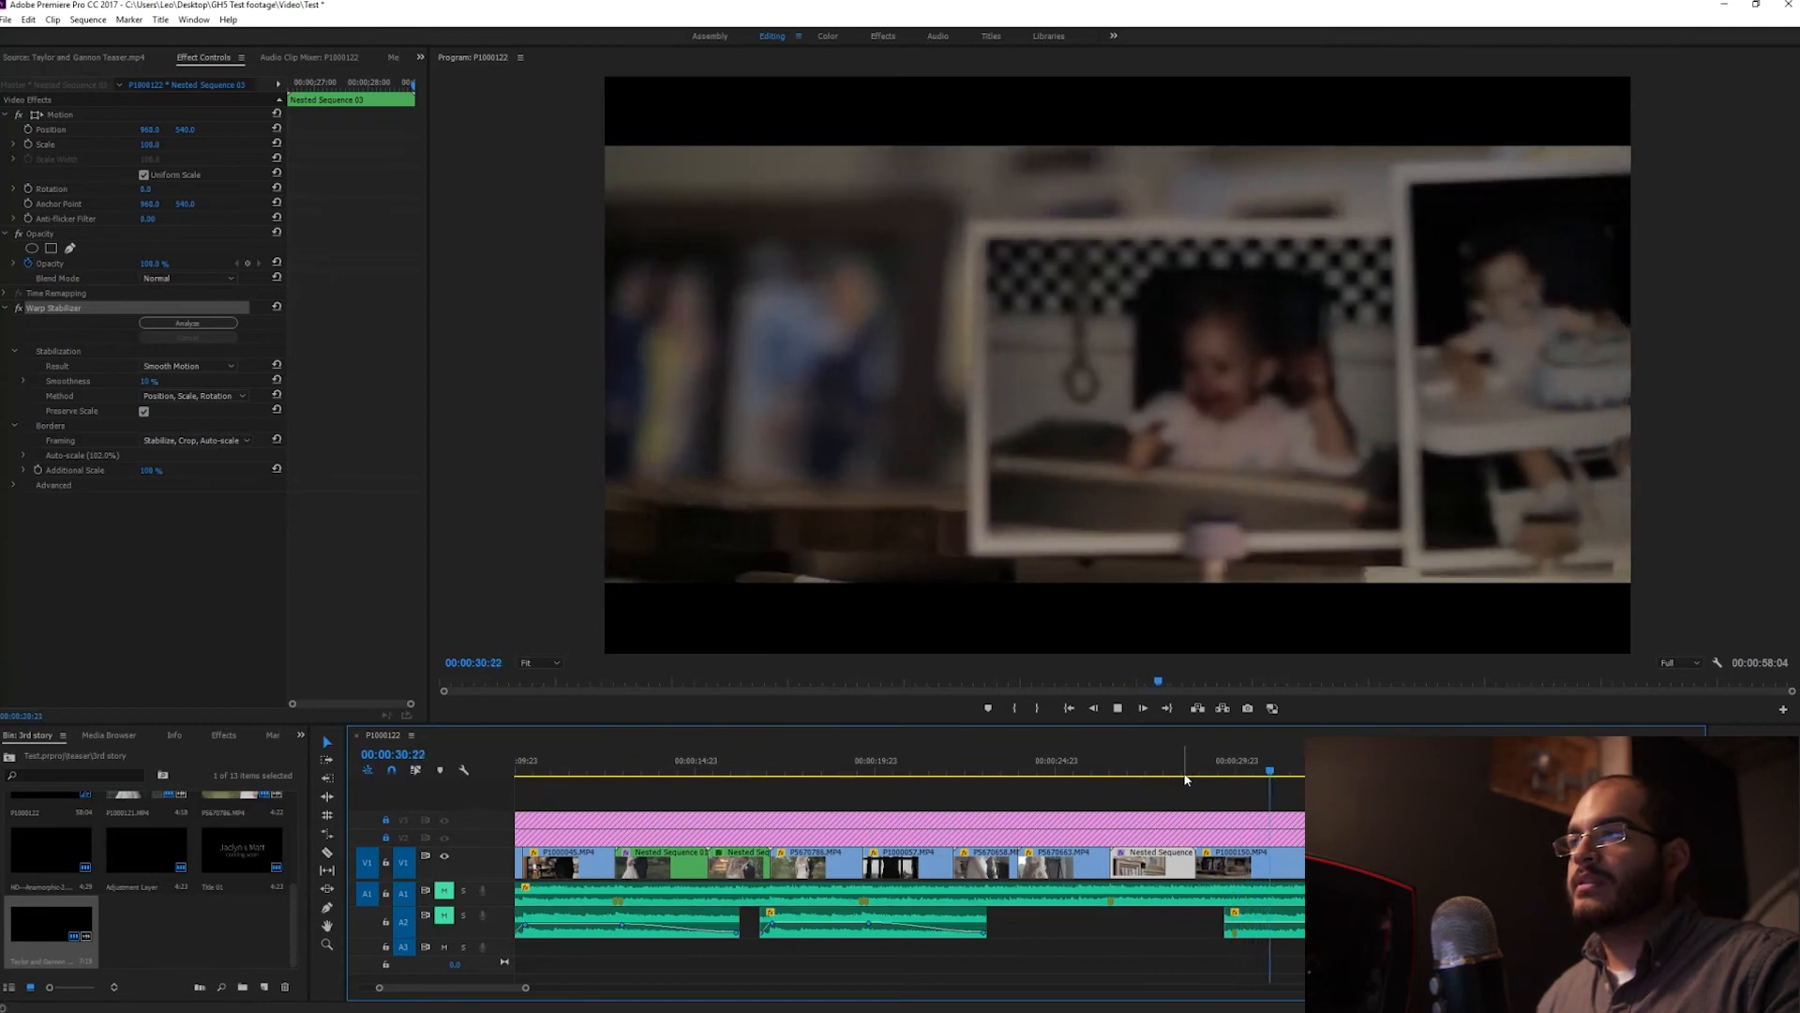
key("space")
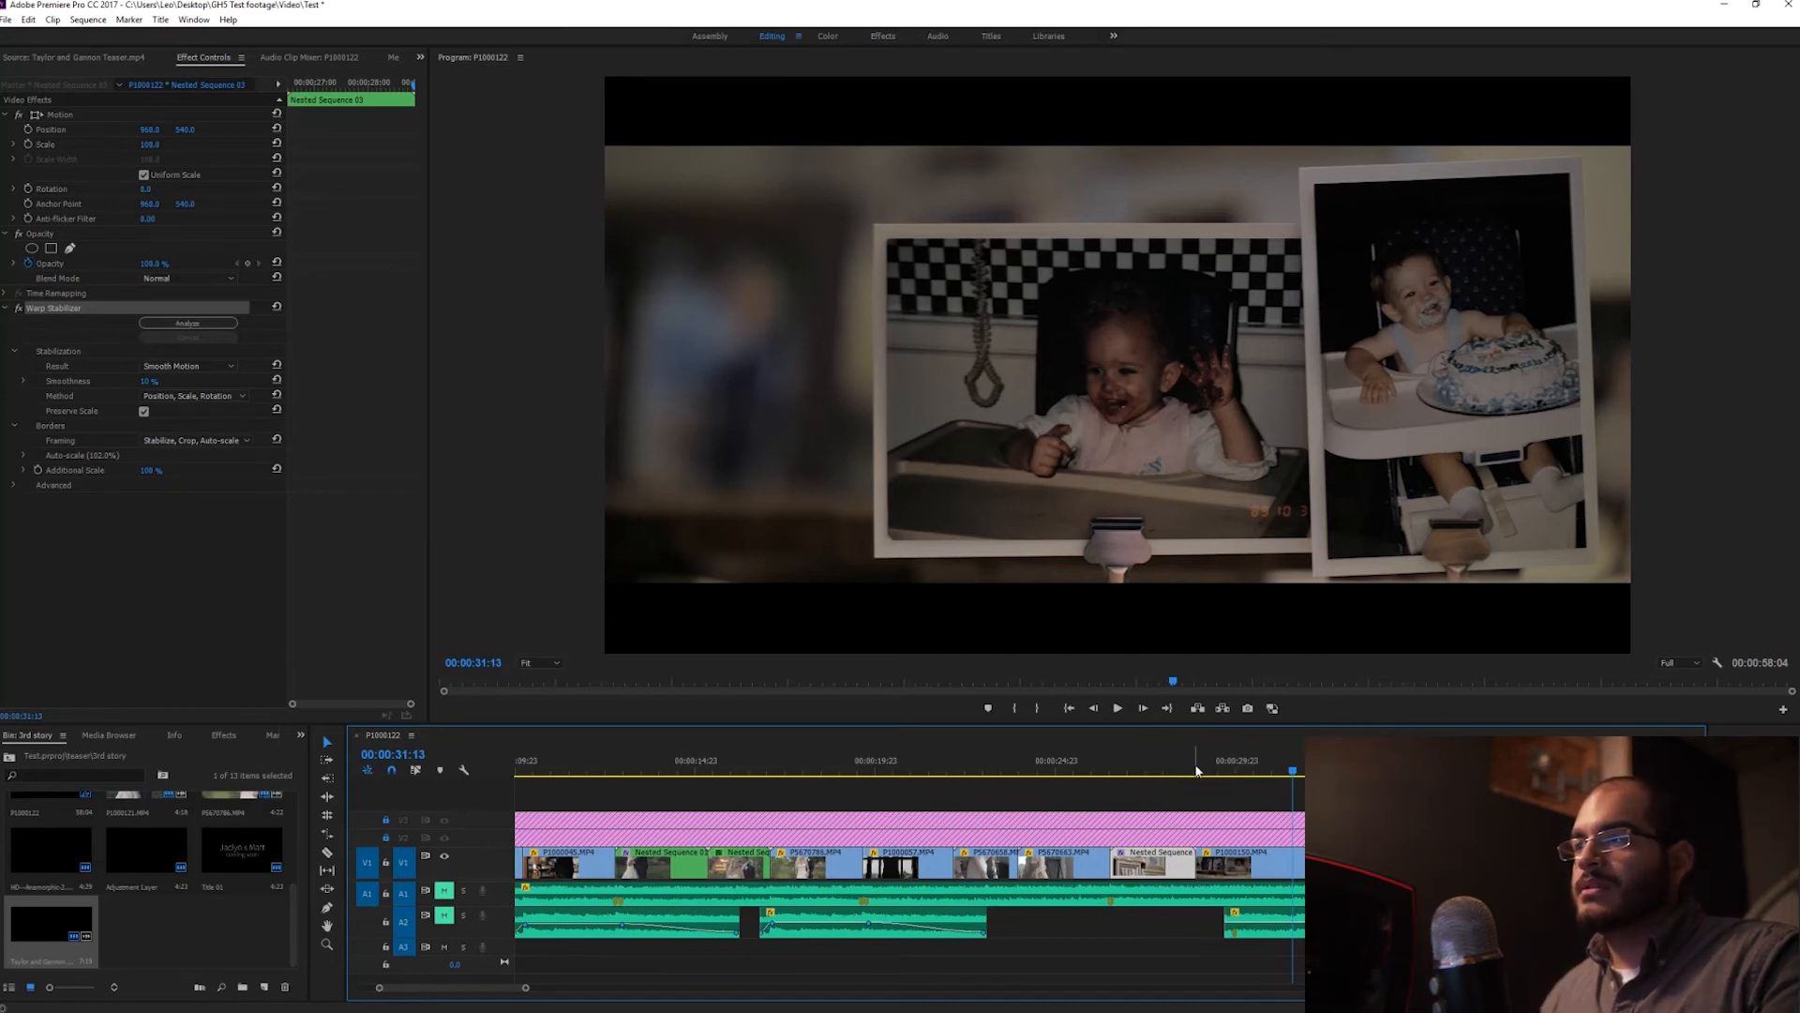
Step: Play from the picture-frame nested sequence through the family photo shot to the couple walking between the columns at 00:00:34:04
left_click(1196, 770)
left_click(1124, 769)
key("space")
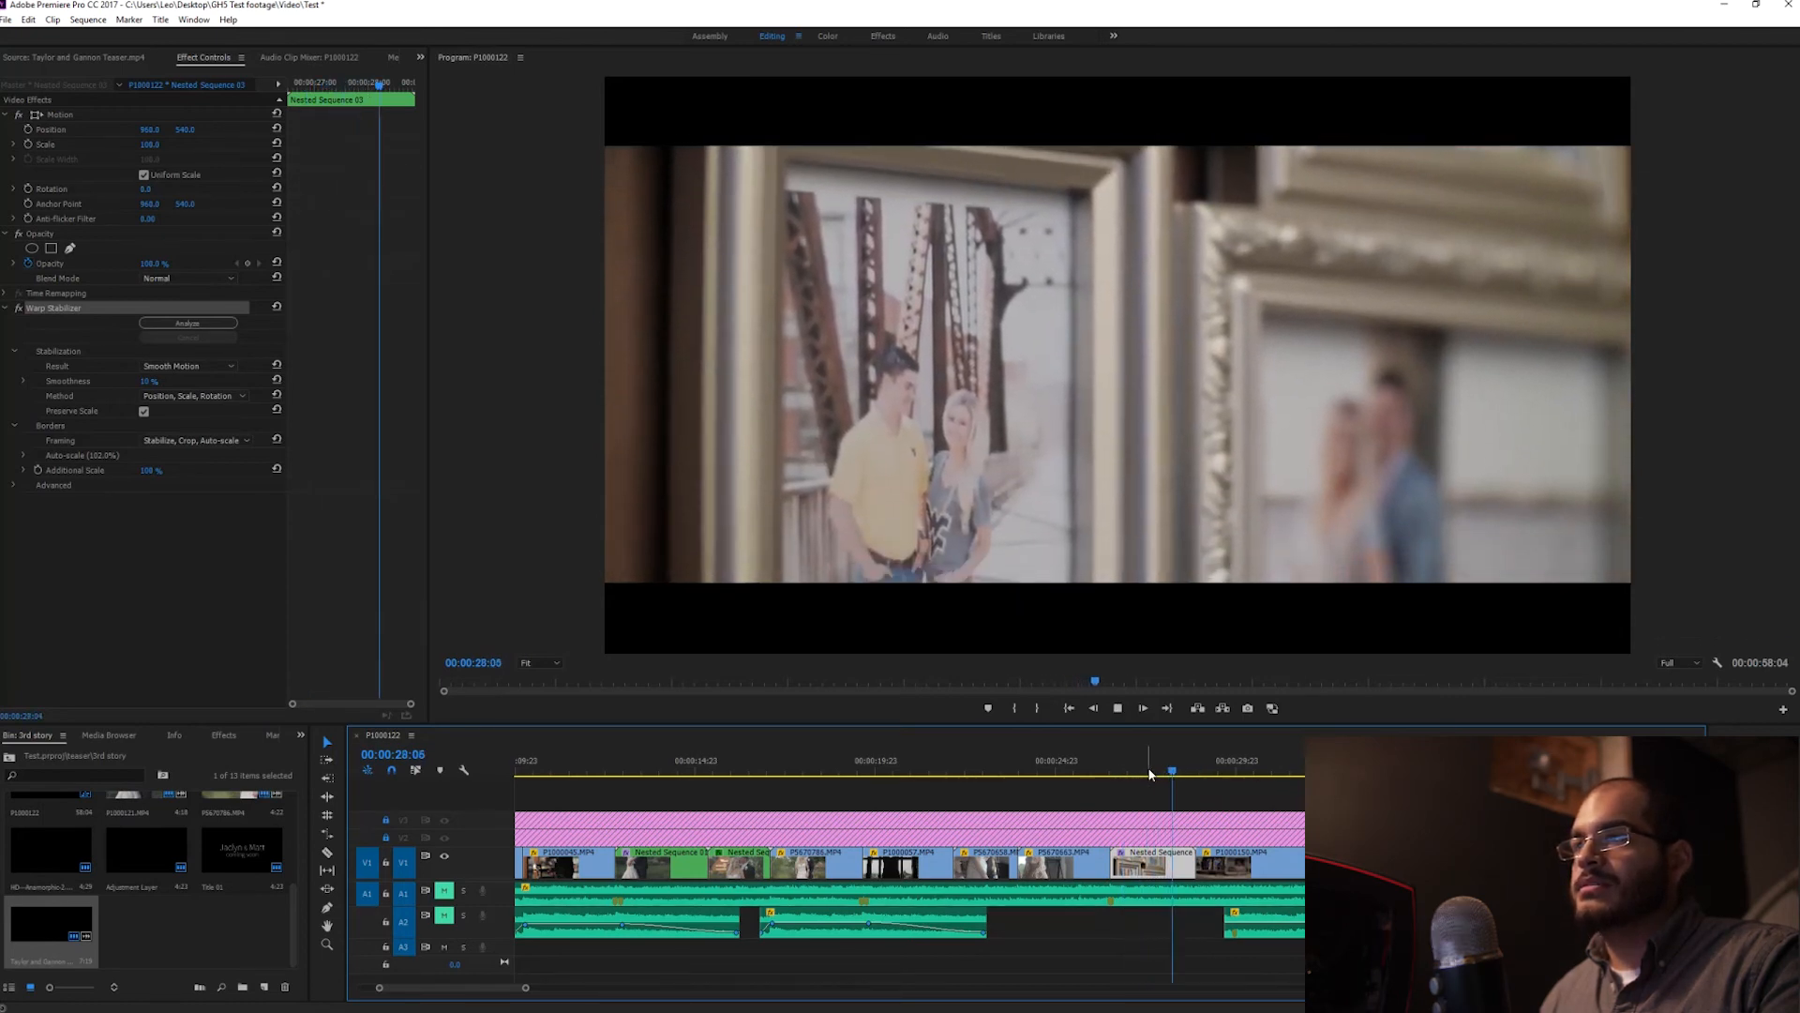
key("space")
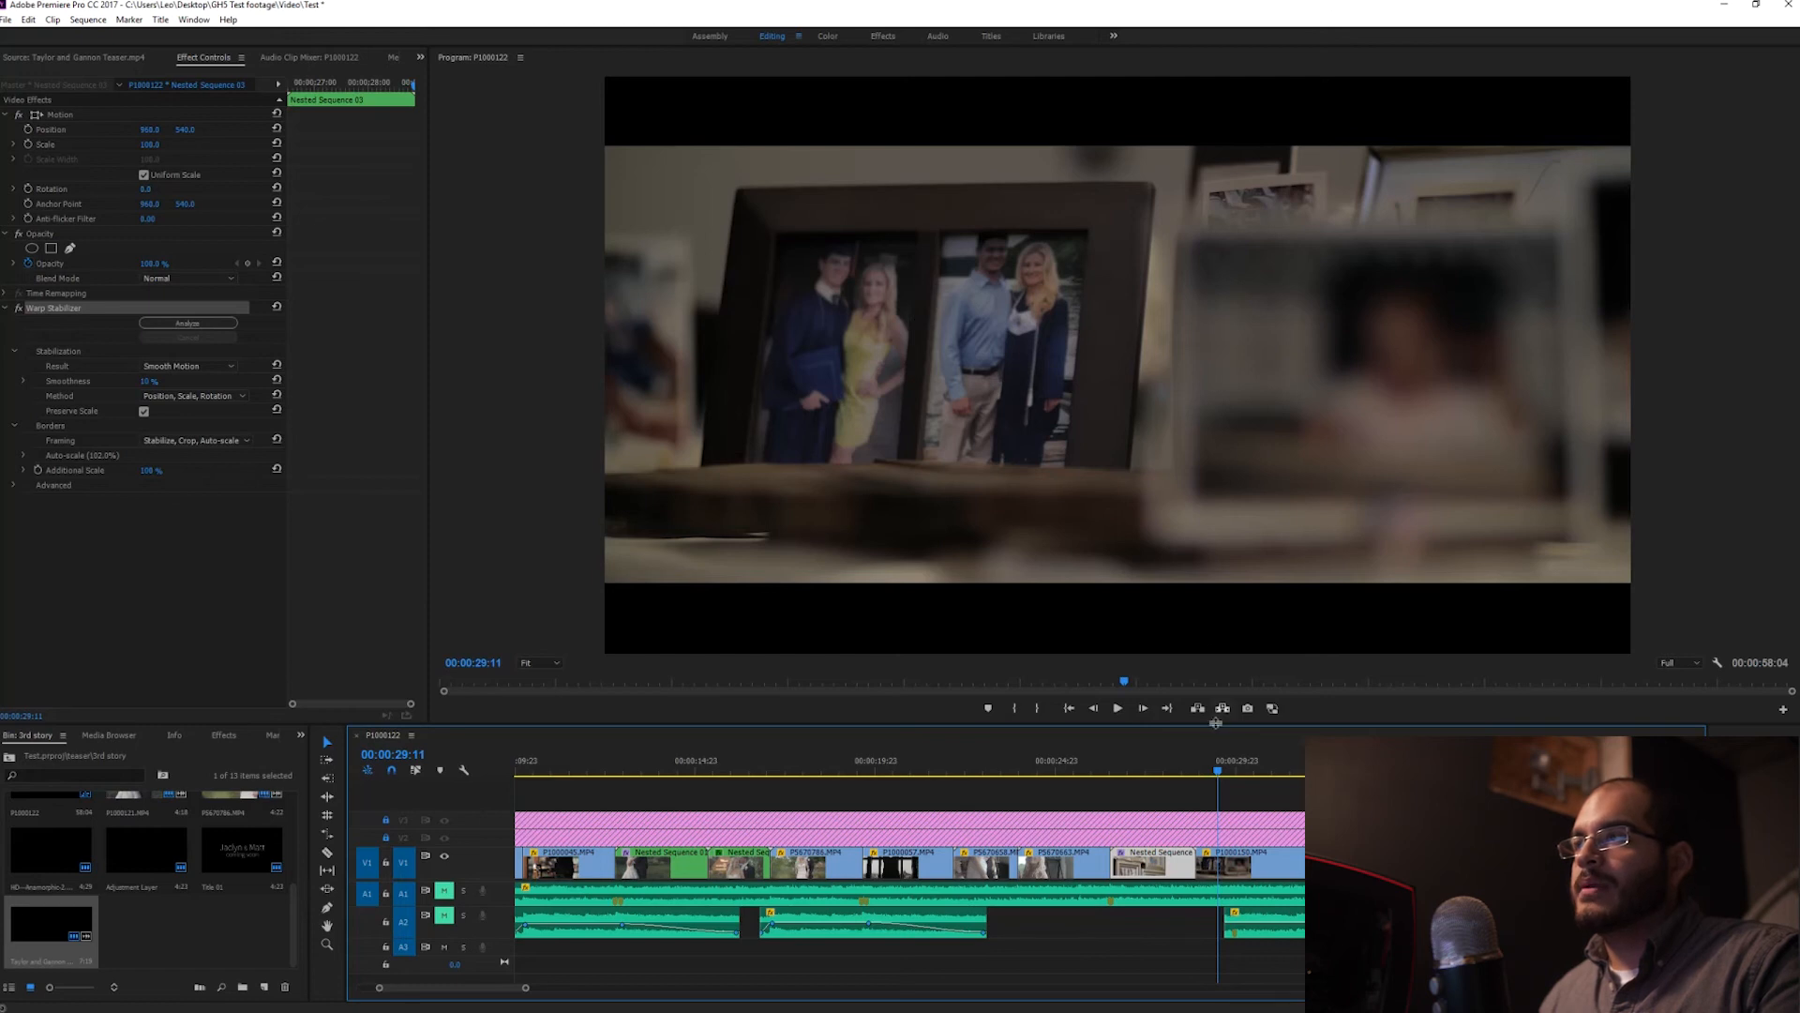
key("space")
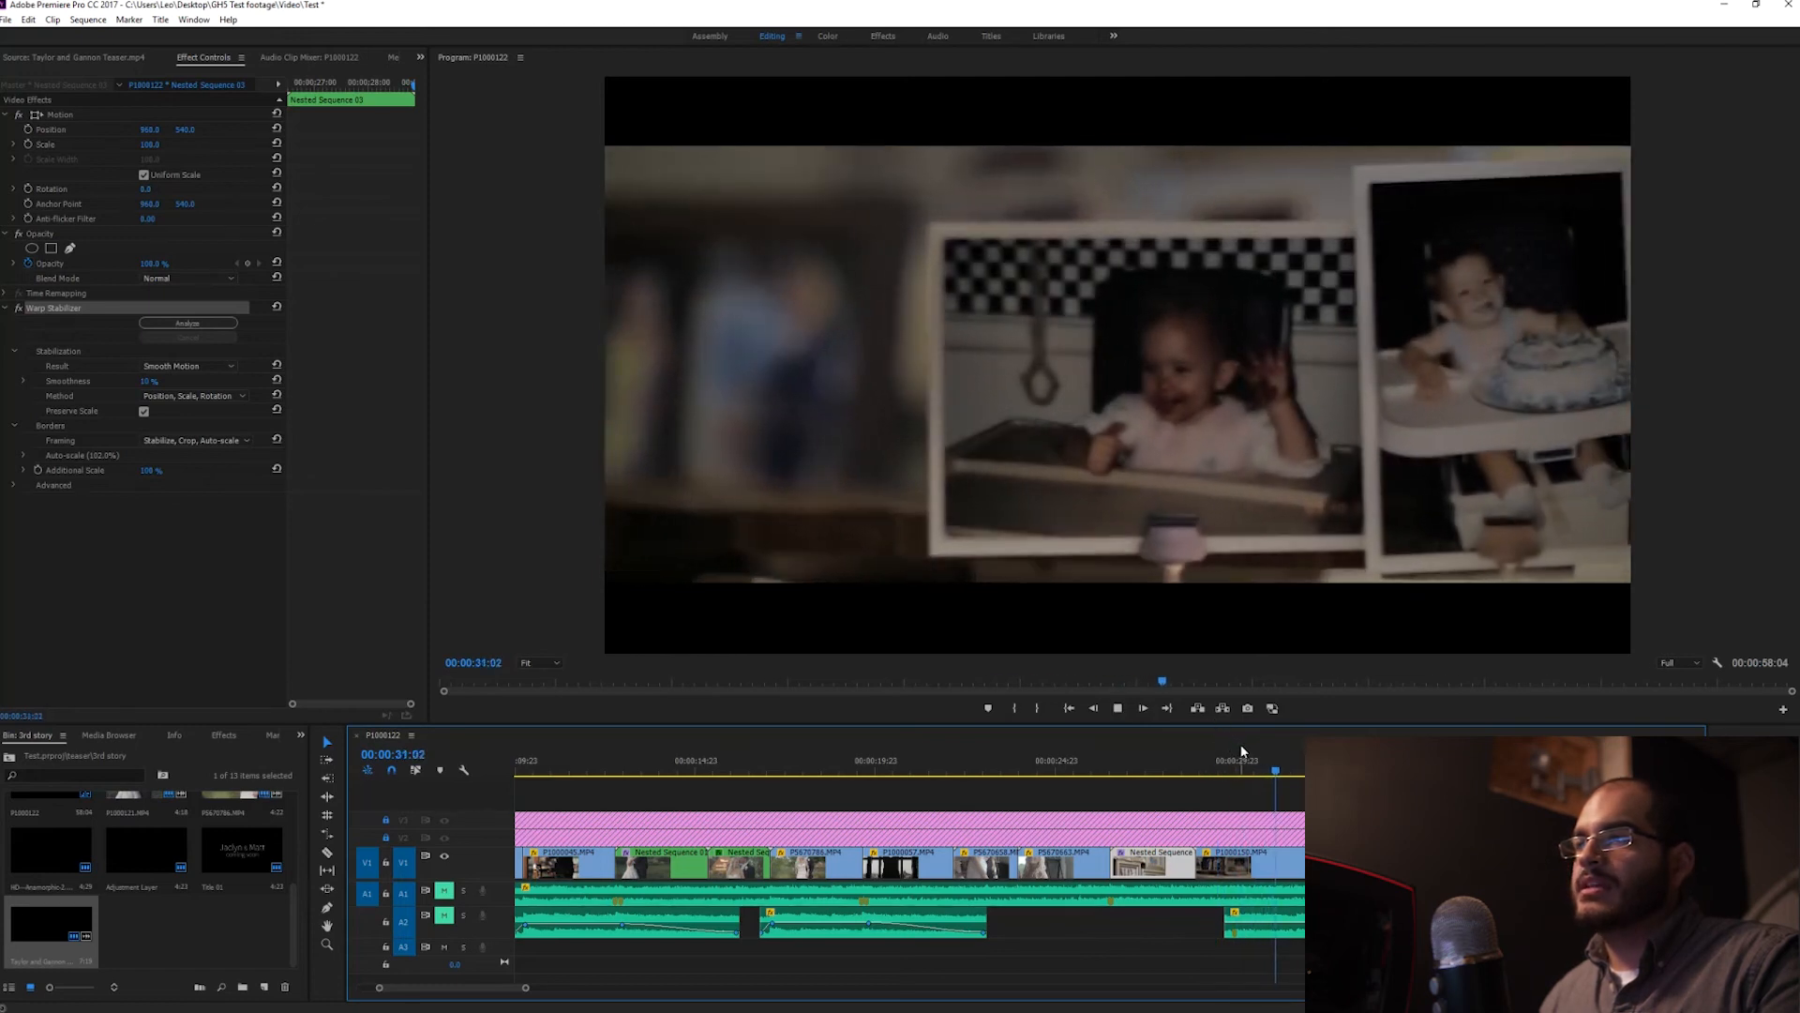
key("space")
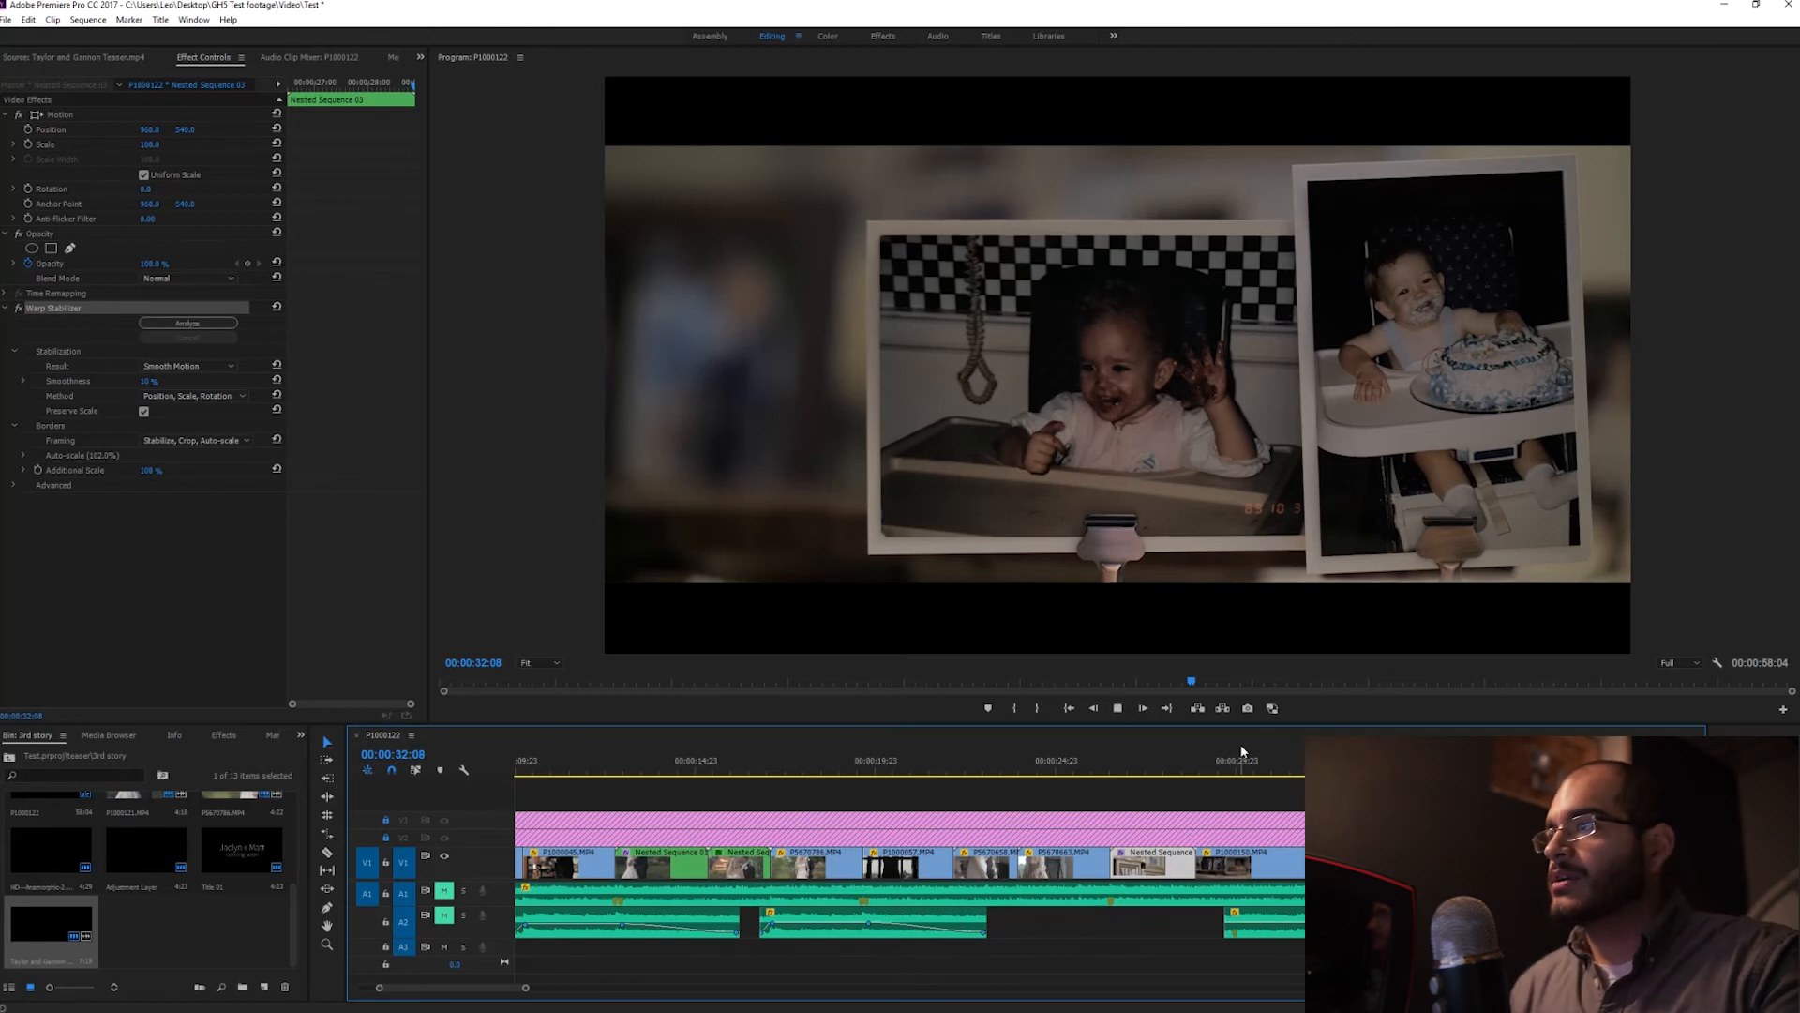
key("space")
key("space")
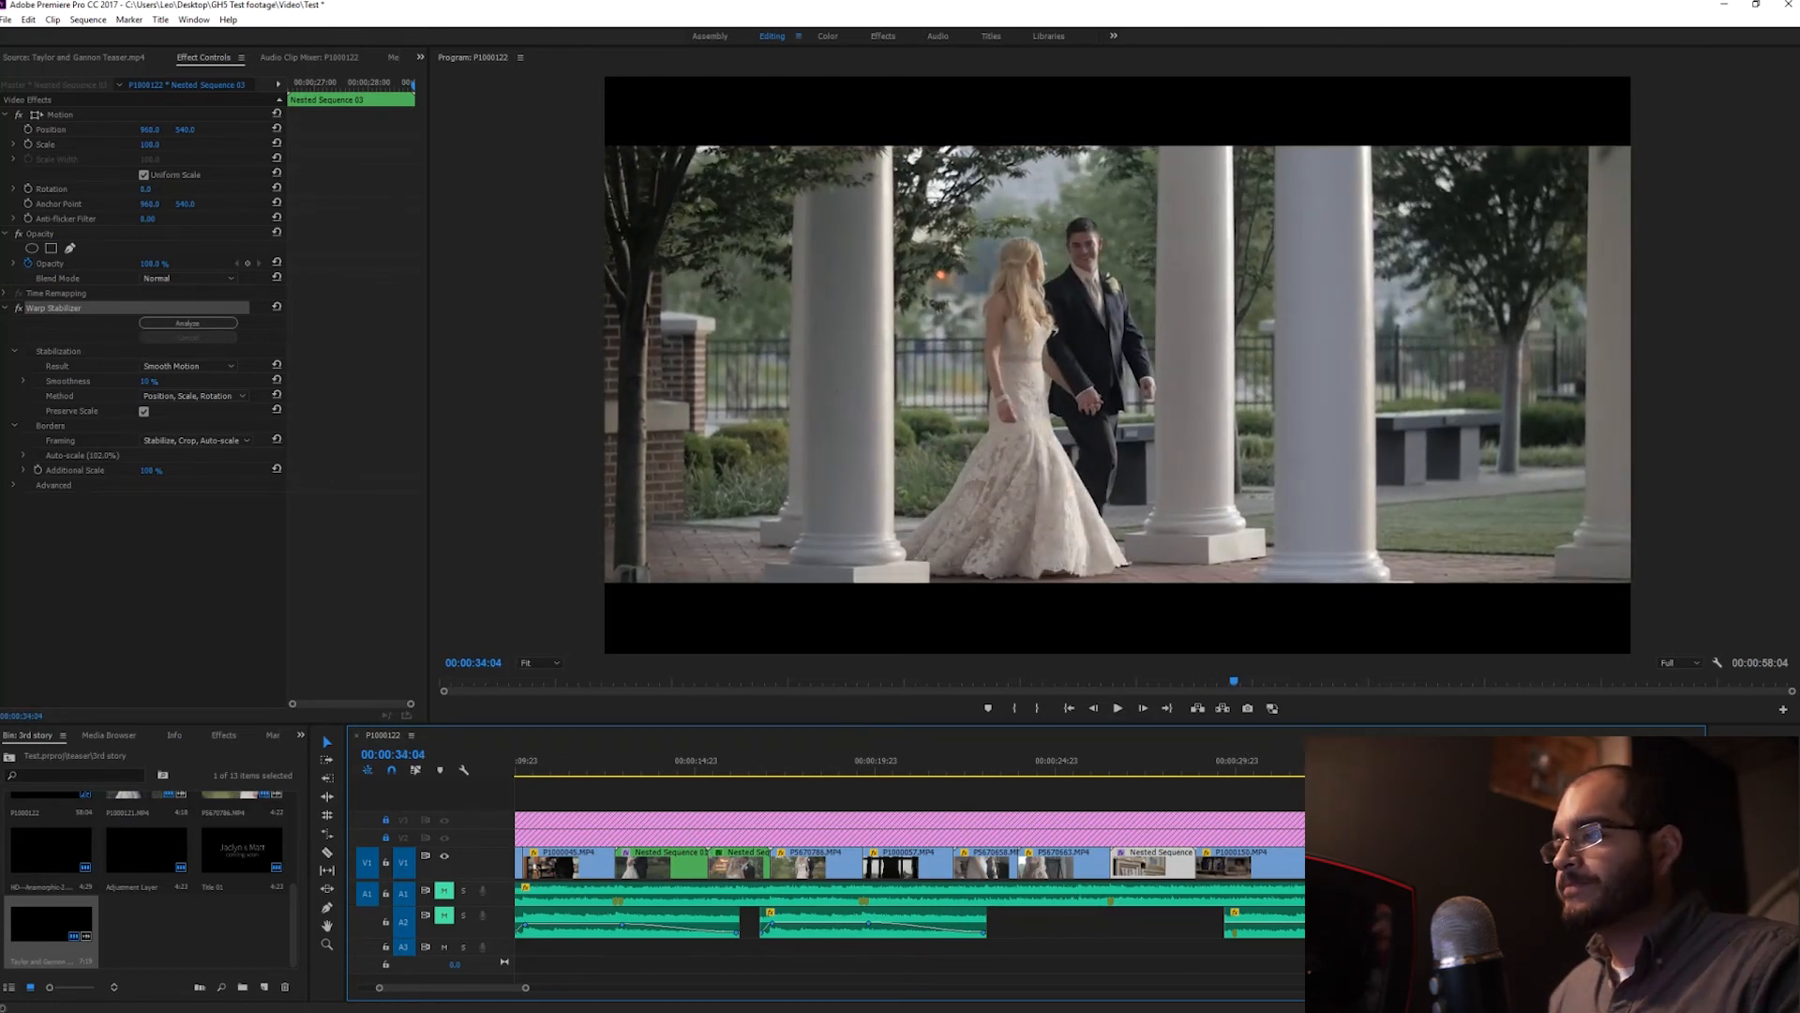
Step: Select the clip of the couple walking between the columns at 00:00:32:14 and show its Motion bounding box in the preview
left_click(1333, 761)
left_click(1364, 864)
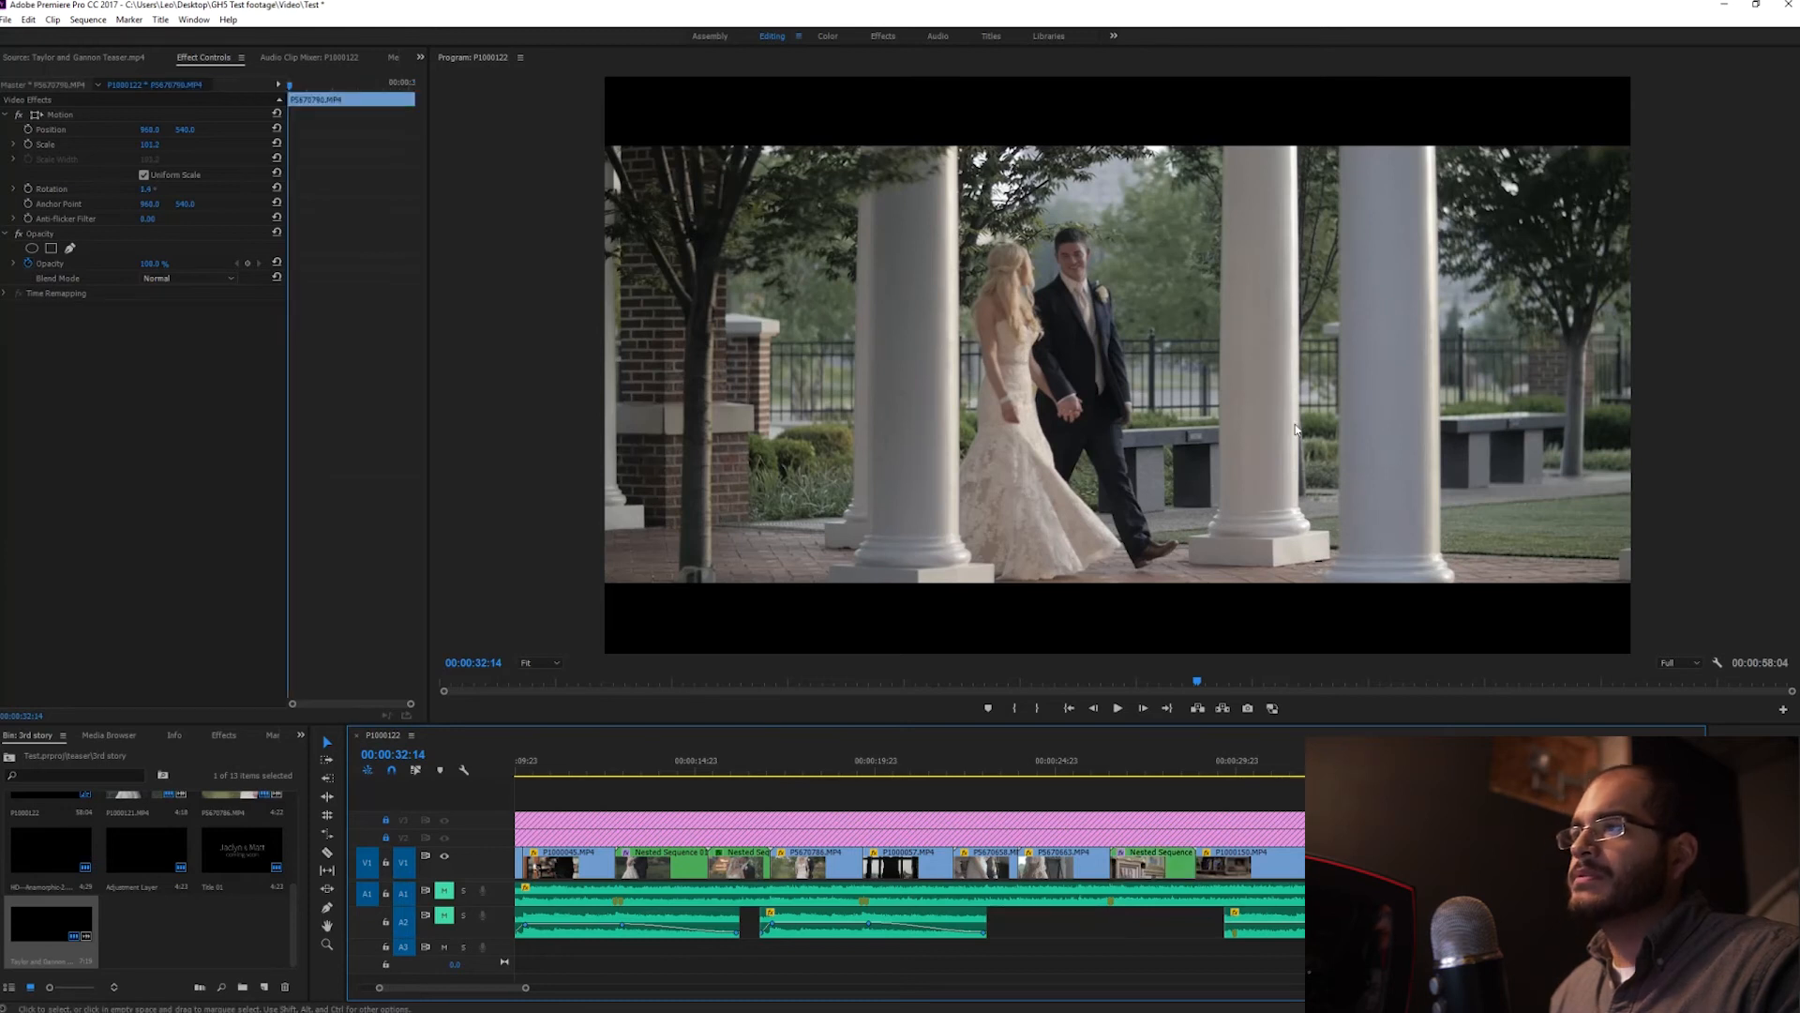
left_click(1296, 430)
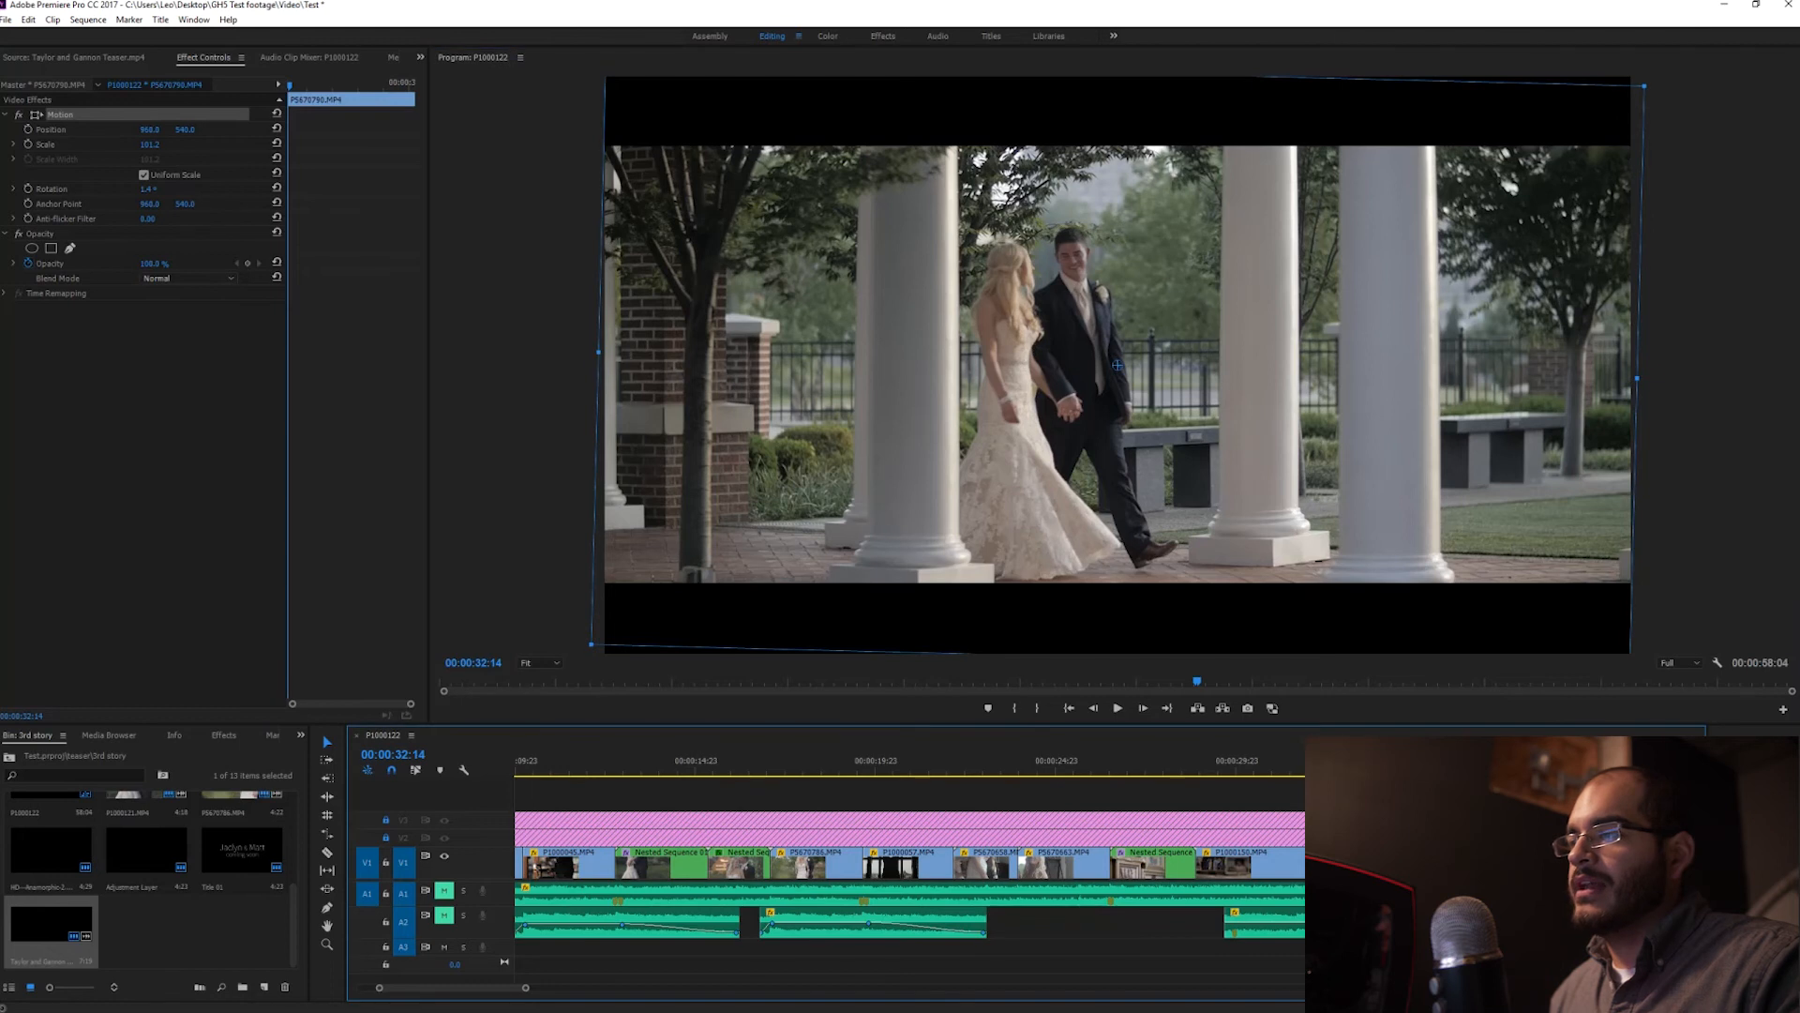
Step: Play from the columns shot into the couple walking toward the camera at 00:00:36:04, and mute the third audio track
key("space")
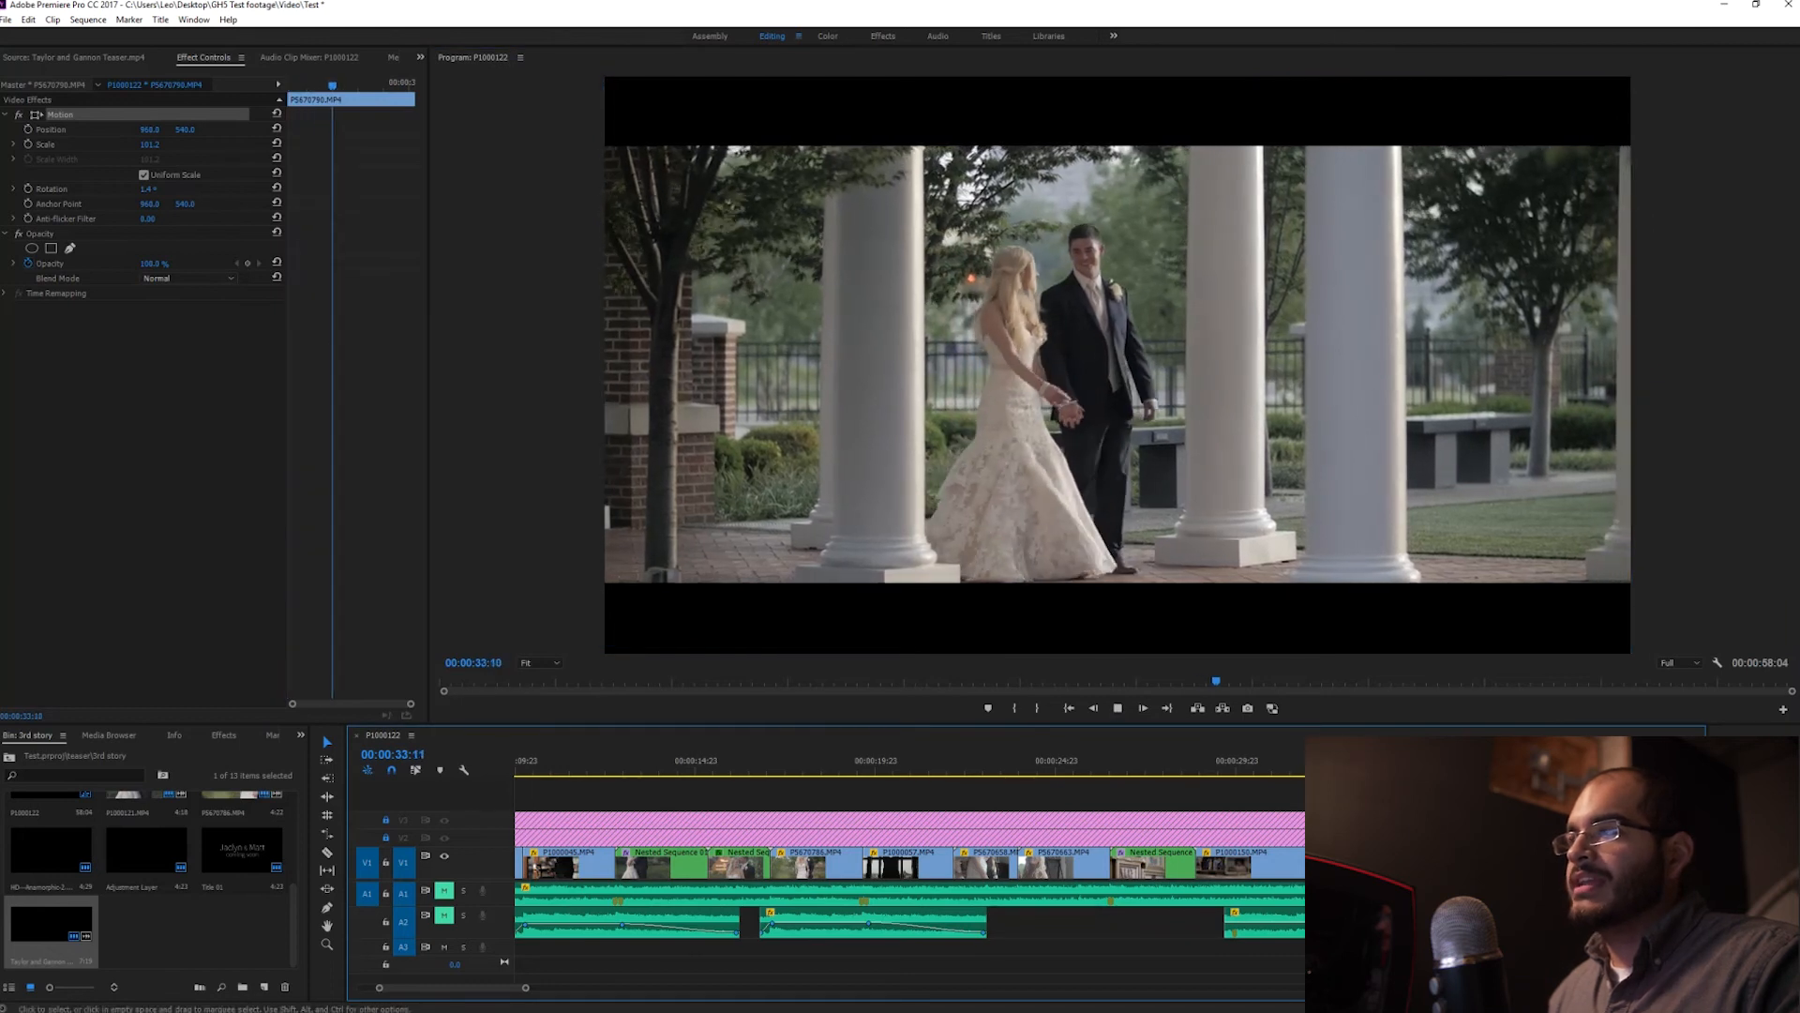
key("space")
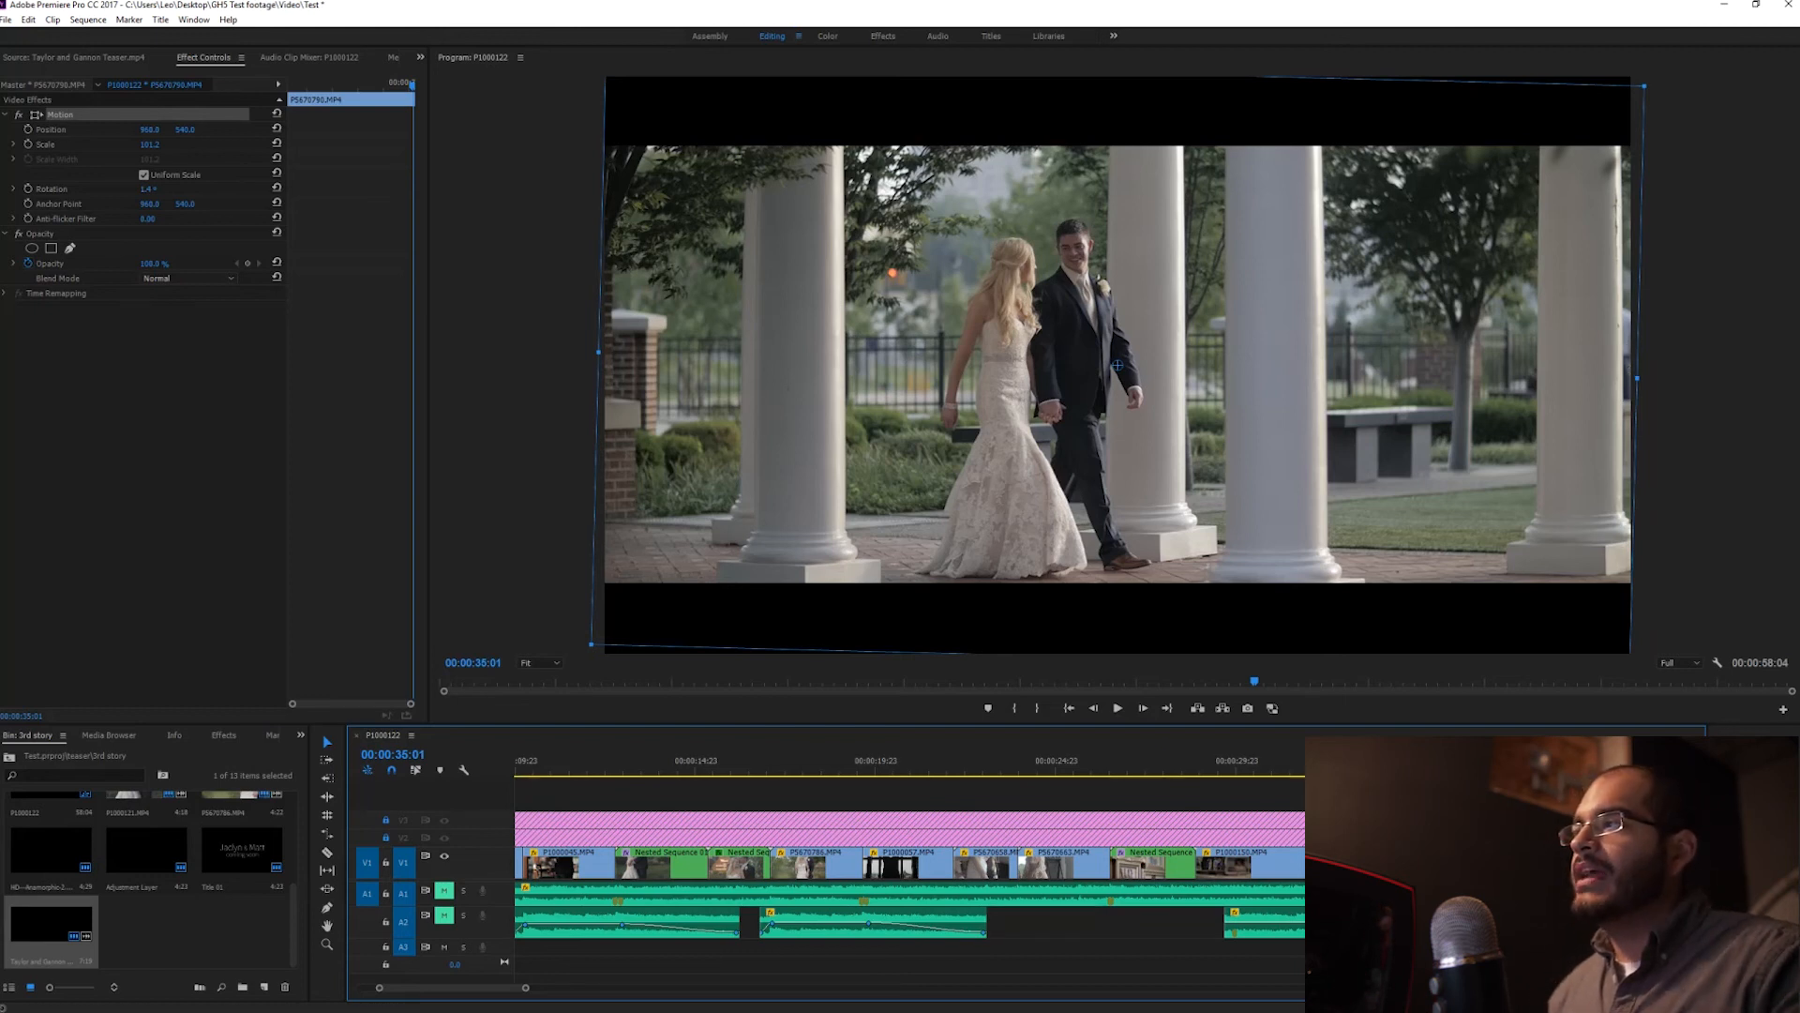
key("space")
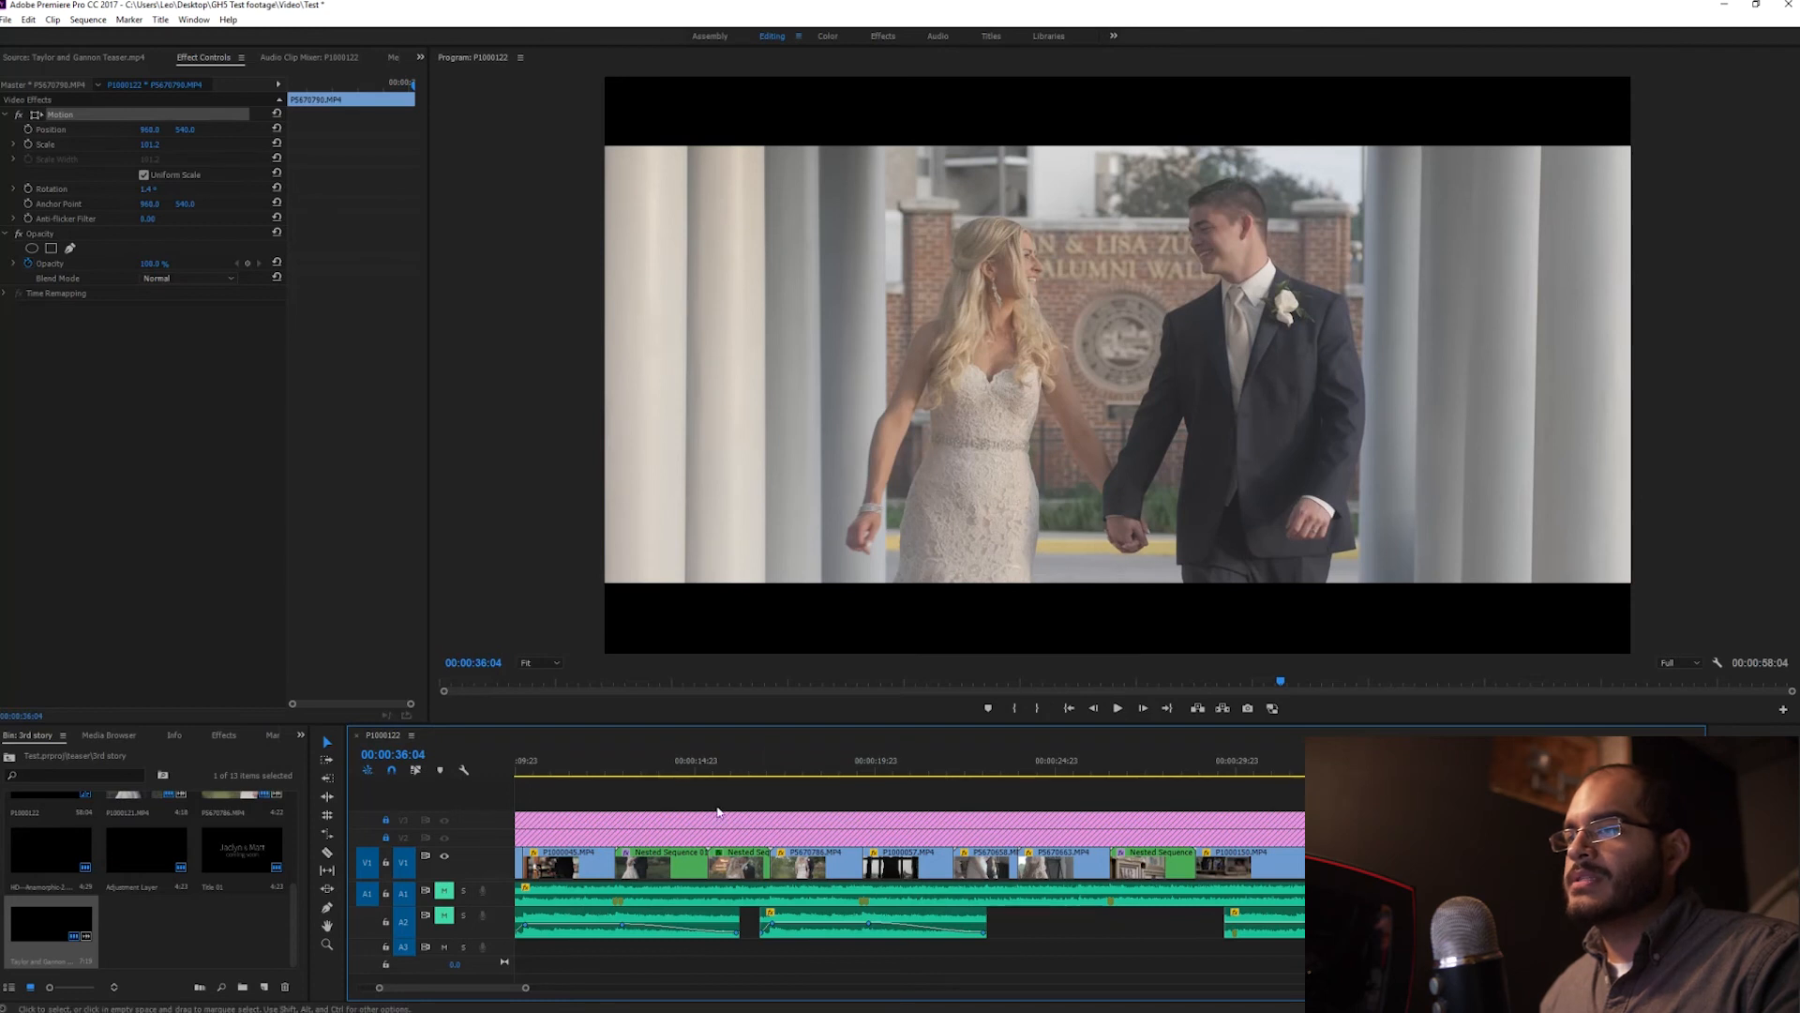
left_click(444, 946)
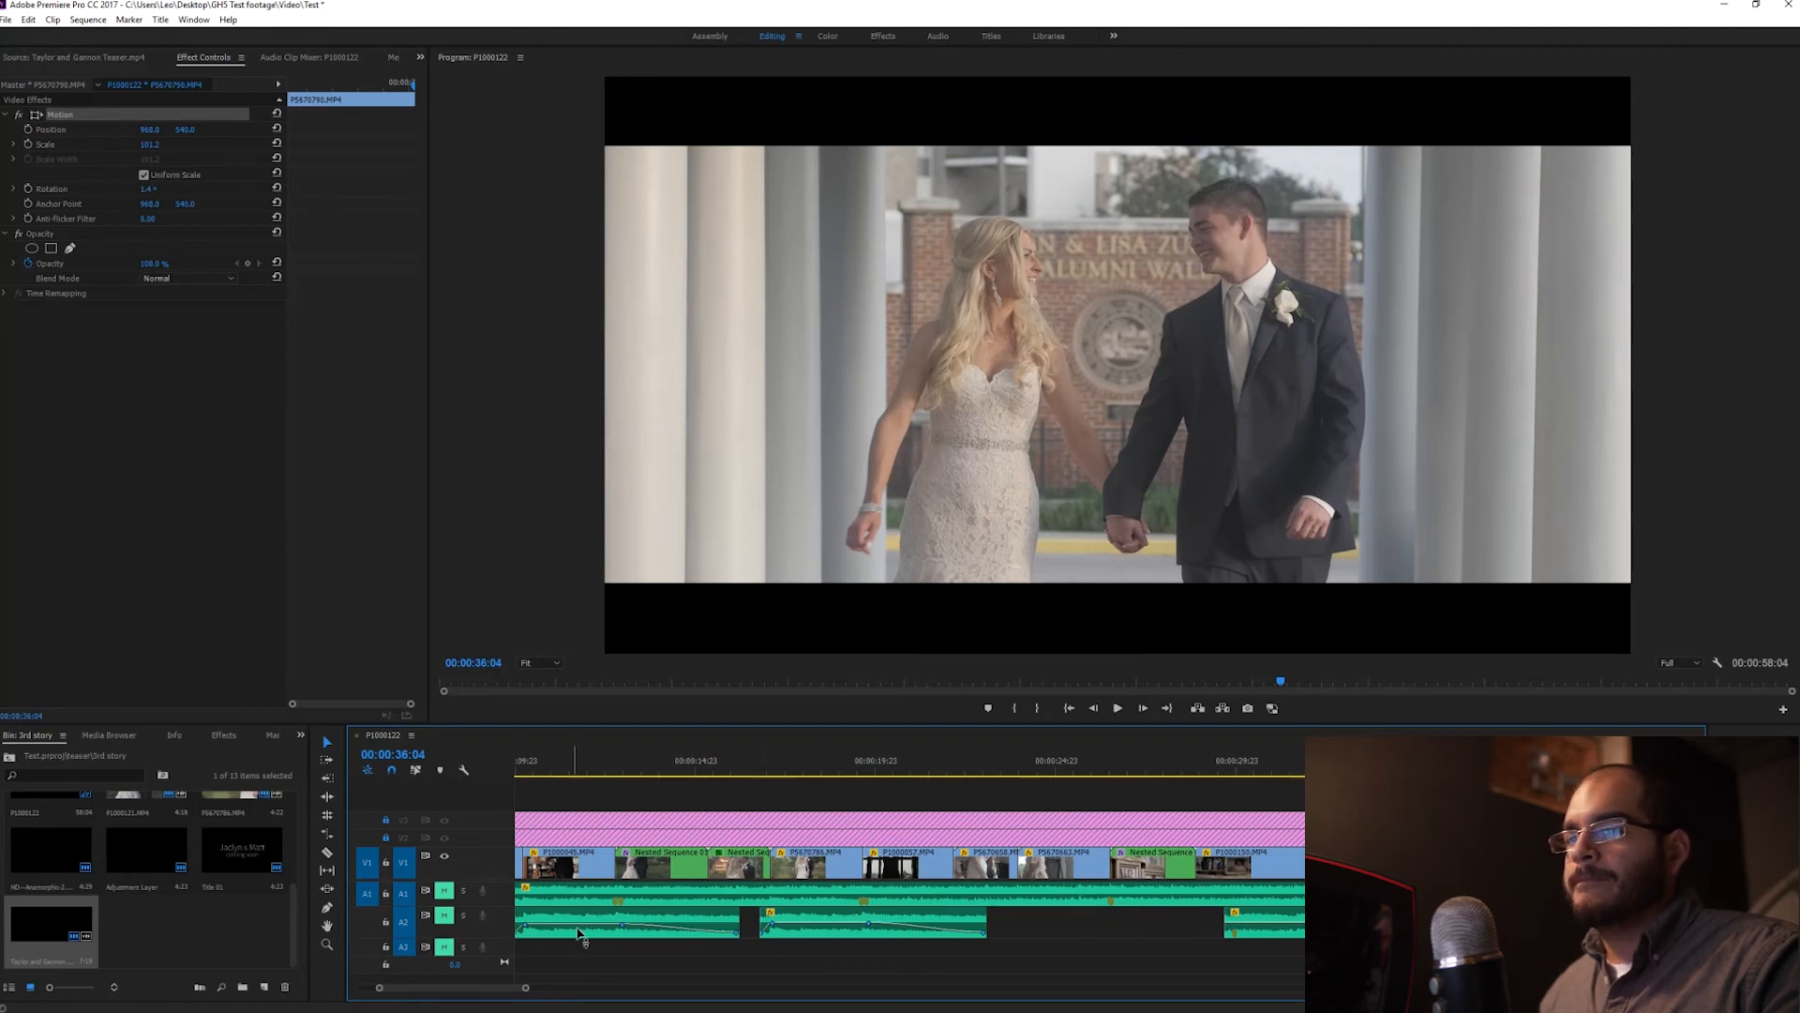
Step: Review the shot of the couple walking toward the camera and play its ending fade to black up to 00:00:37:21
left_click_drag(1418, 761, 1434, 760)
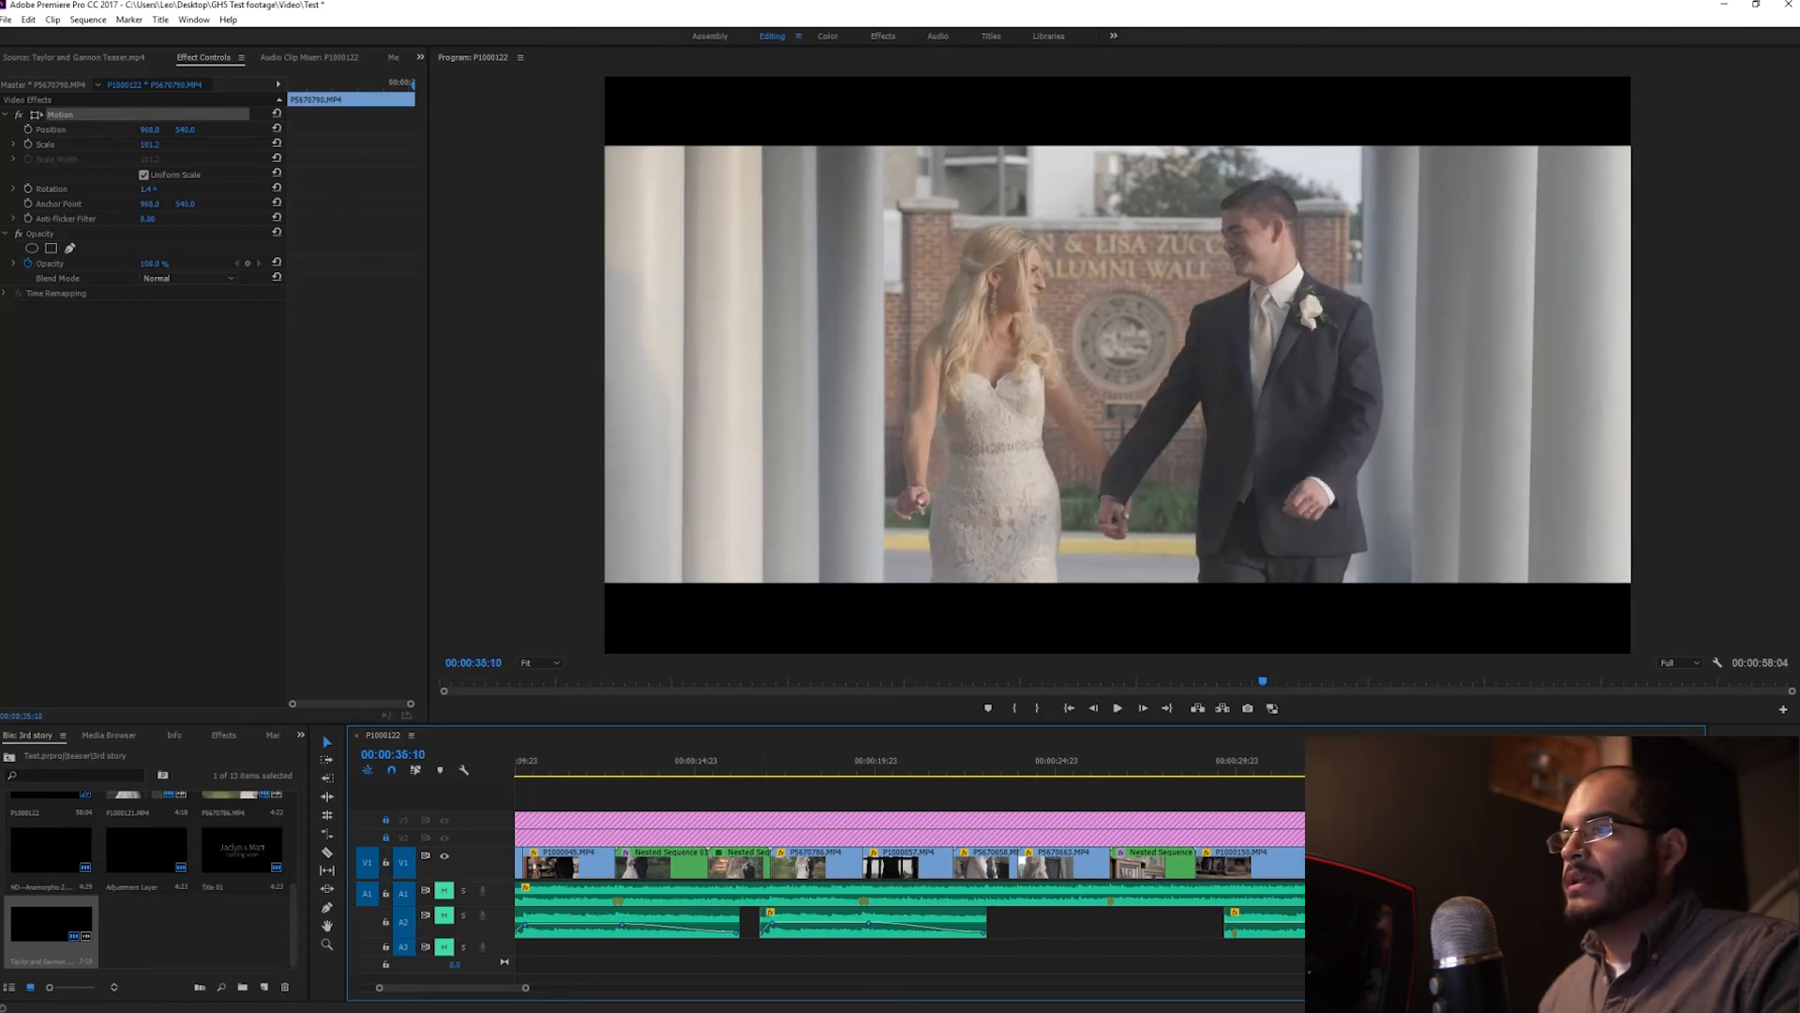
left_click(1317, 761)
key("space")
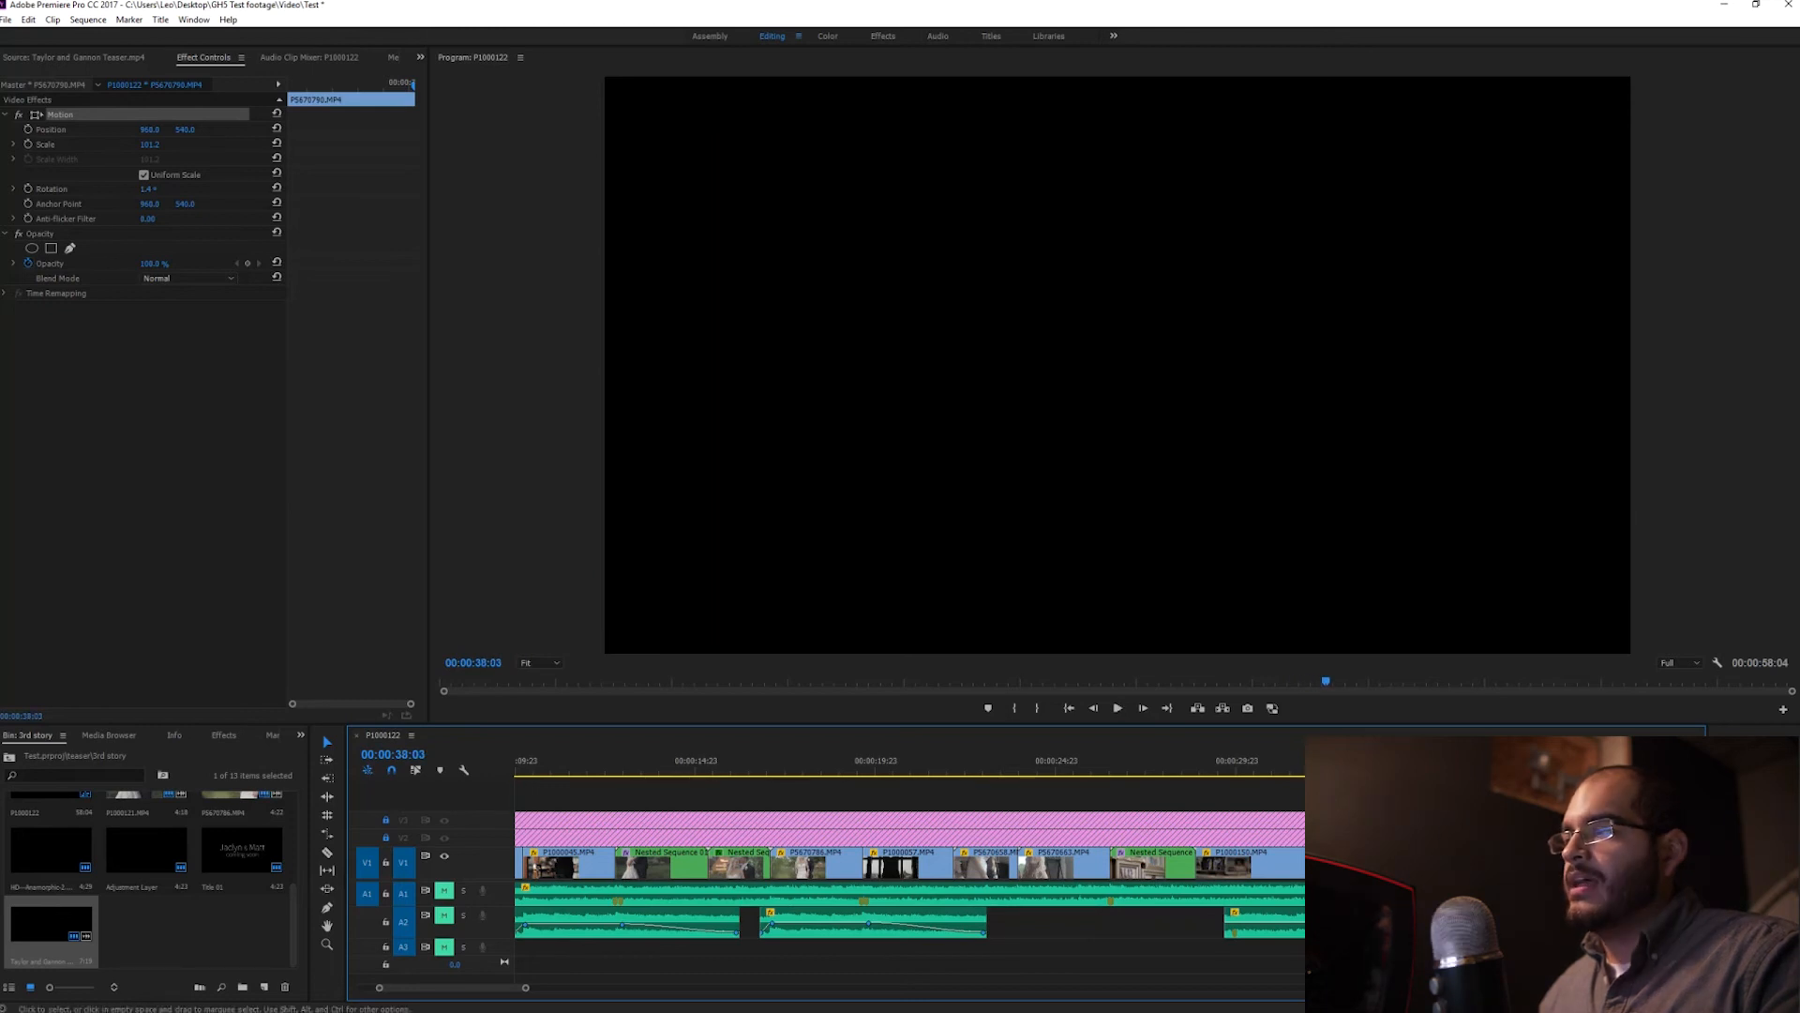
left_click(1500, 797)
left_click(1473, 761)
key("space")
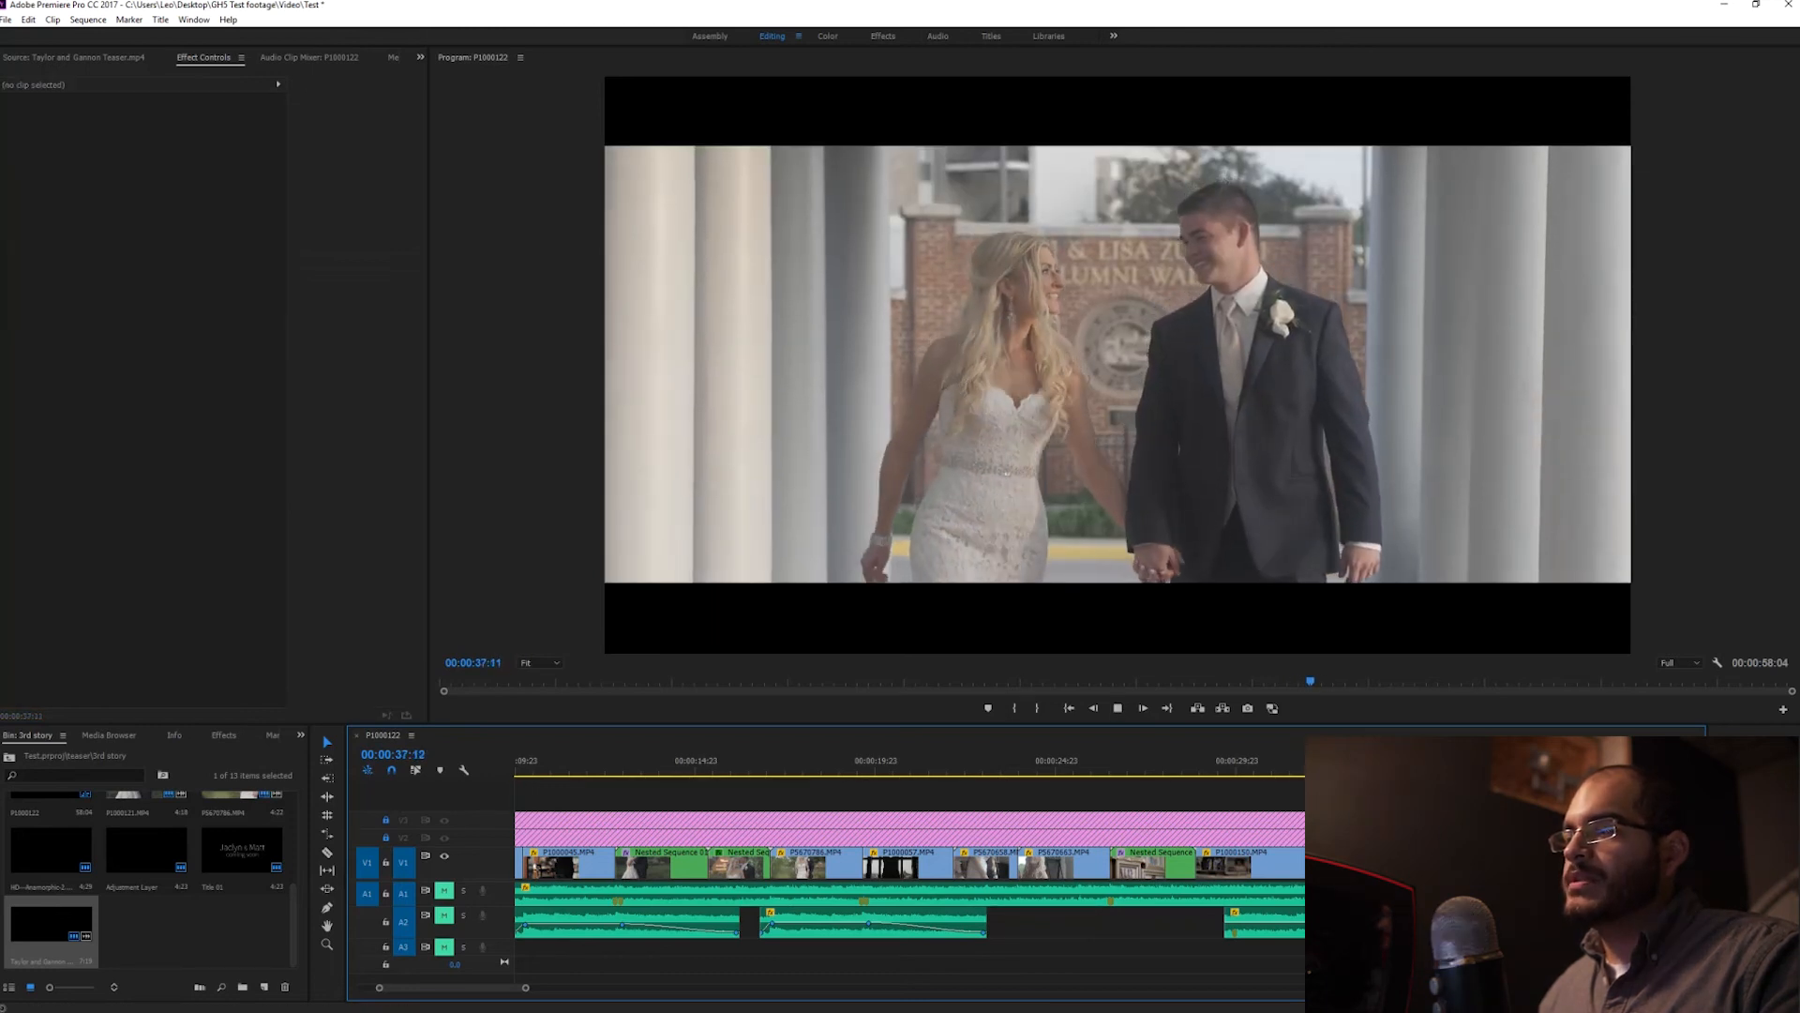
key("space")
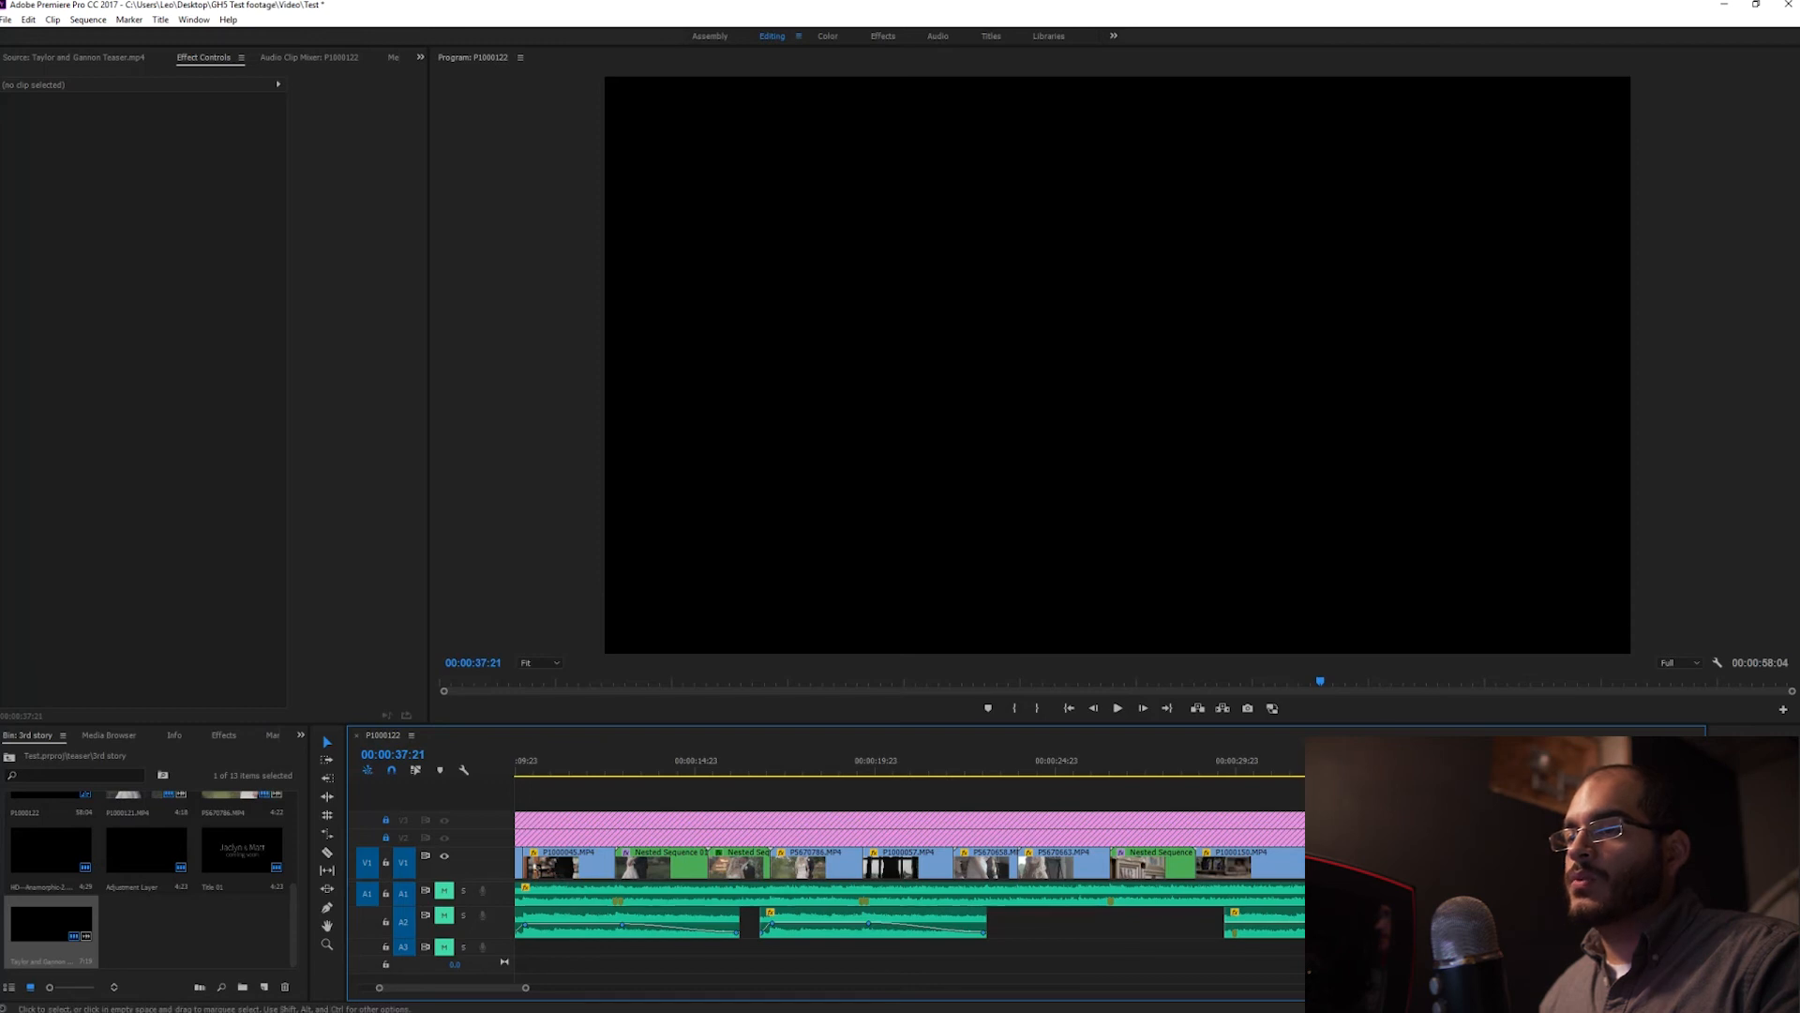
Step: Enlarge the timeline area, expand the three audio tracks to show their waveforms, and fit the whole sequence in view
double_click(499, 891)
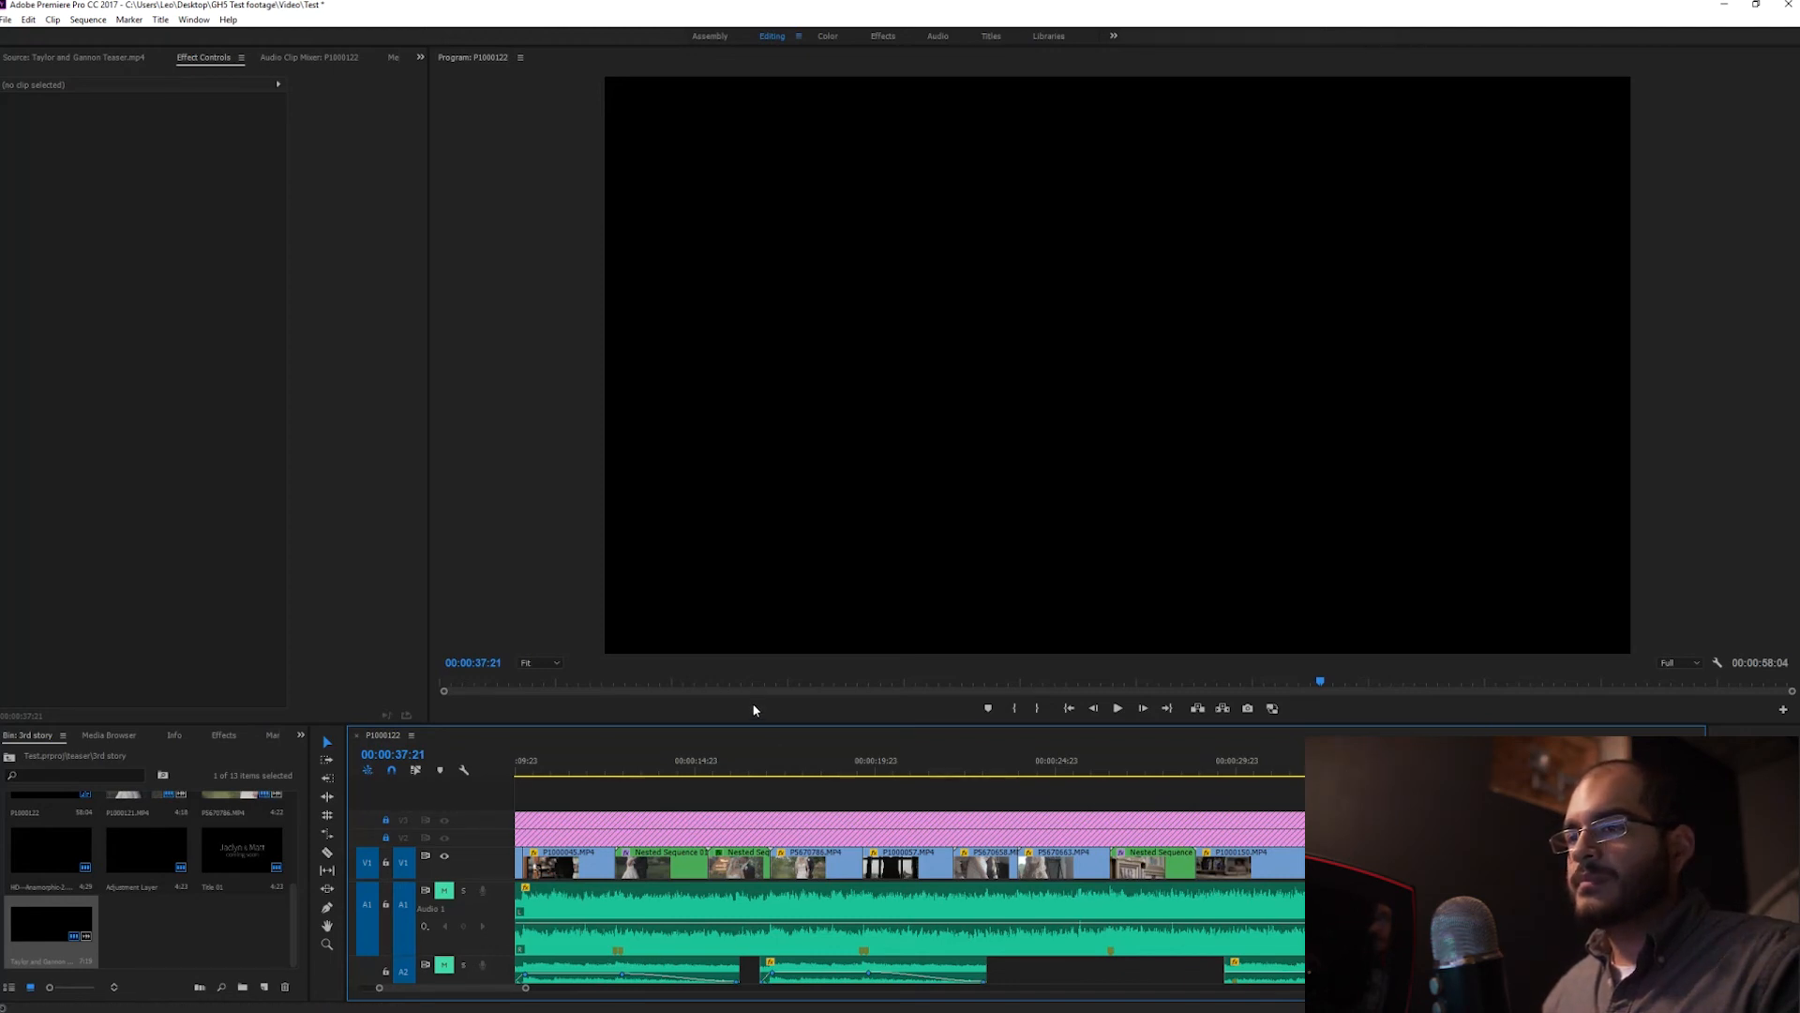
left_click_drag(751, 725, 764, 429)
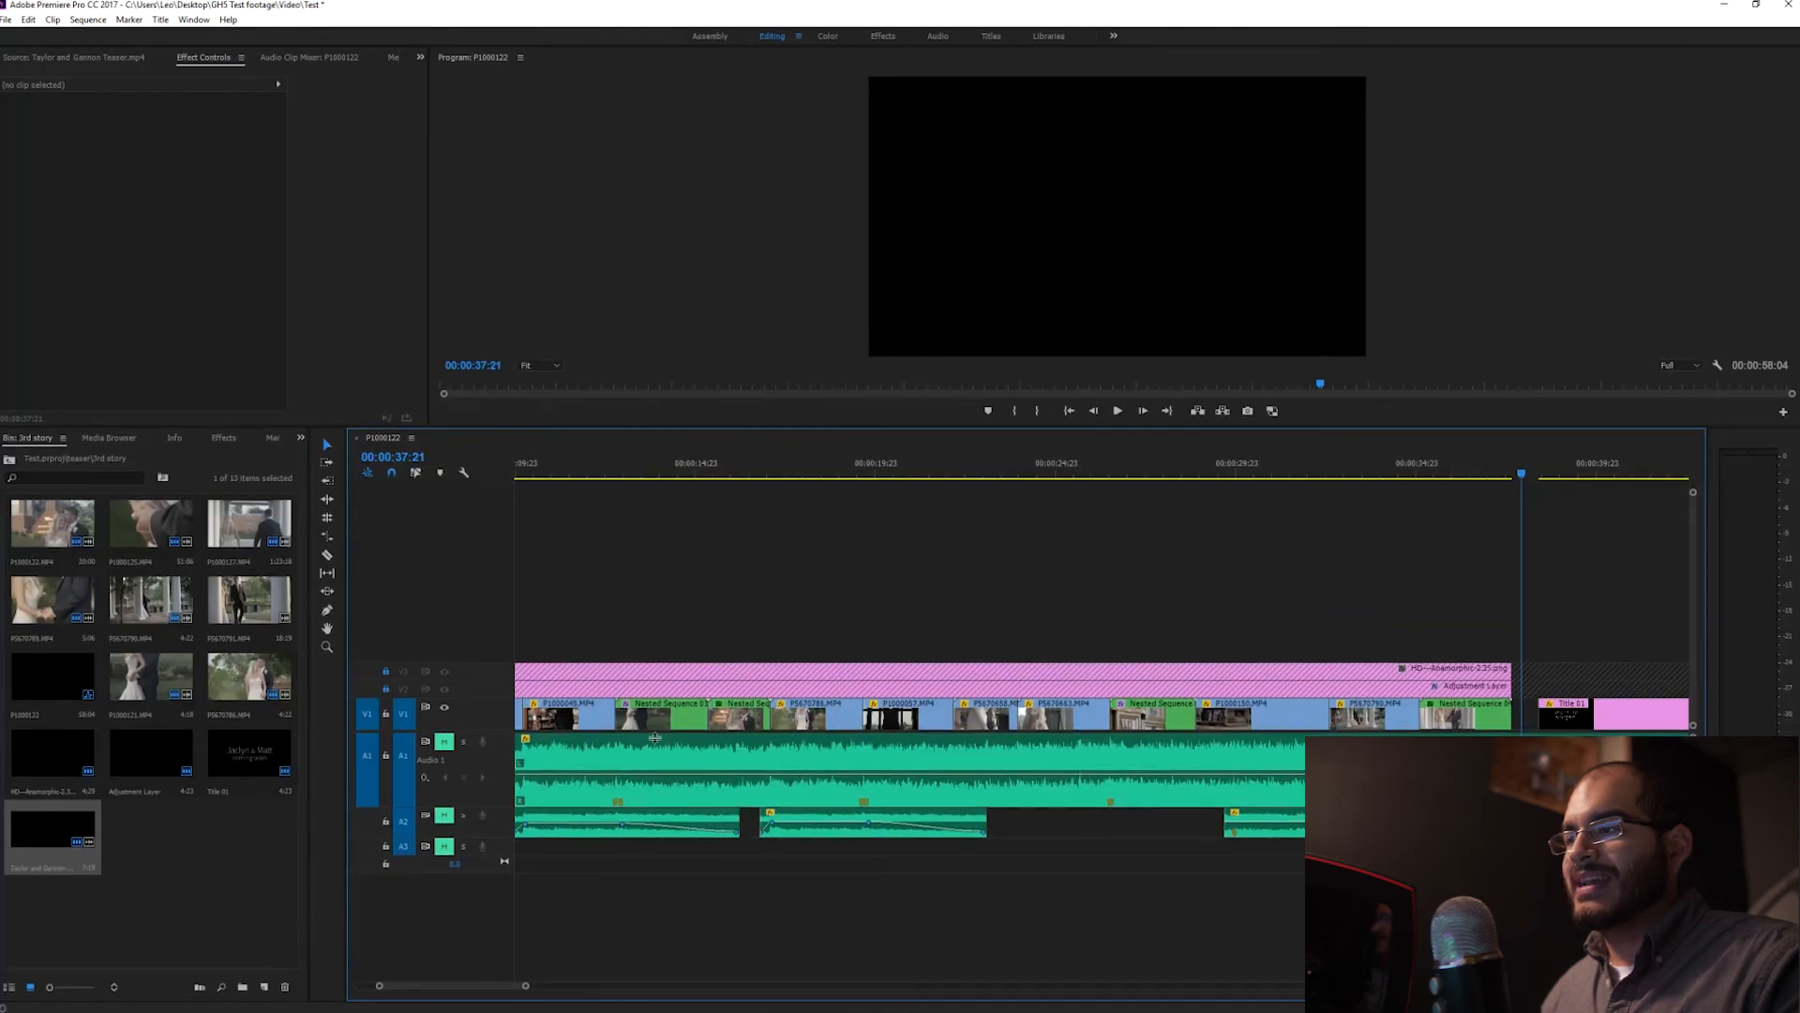
left_click_drag(506, 819, 503, 864)
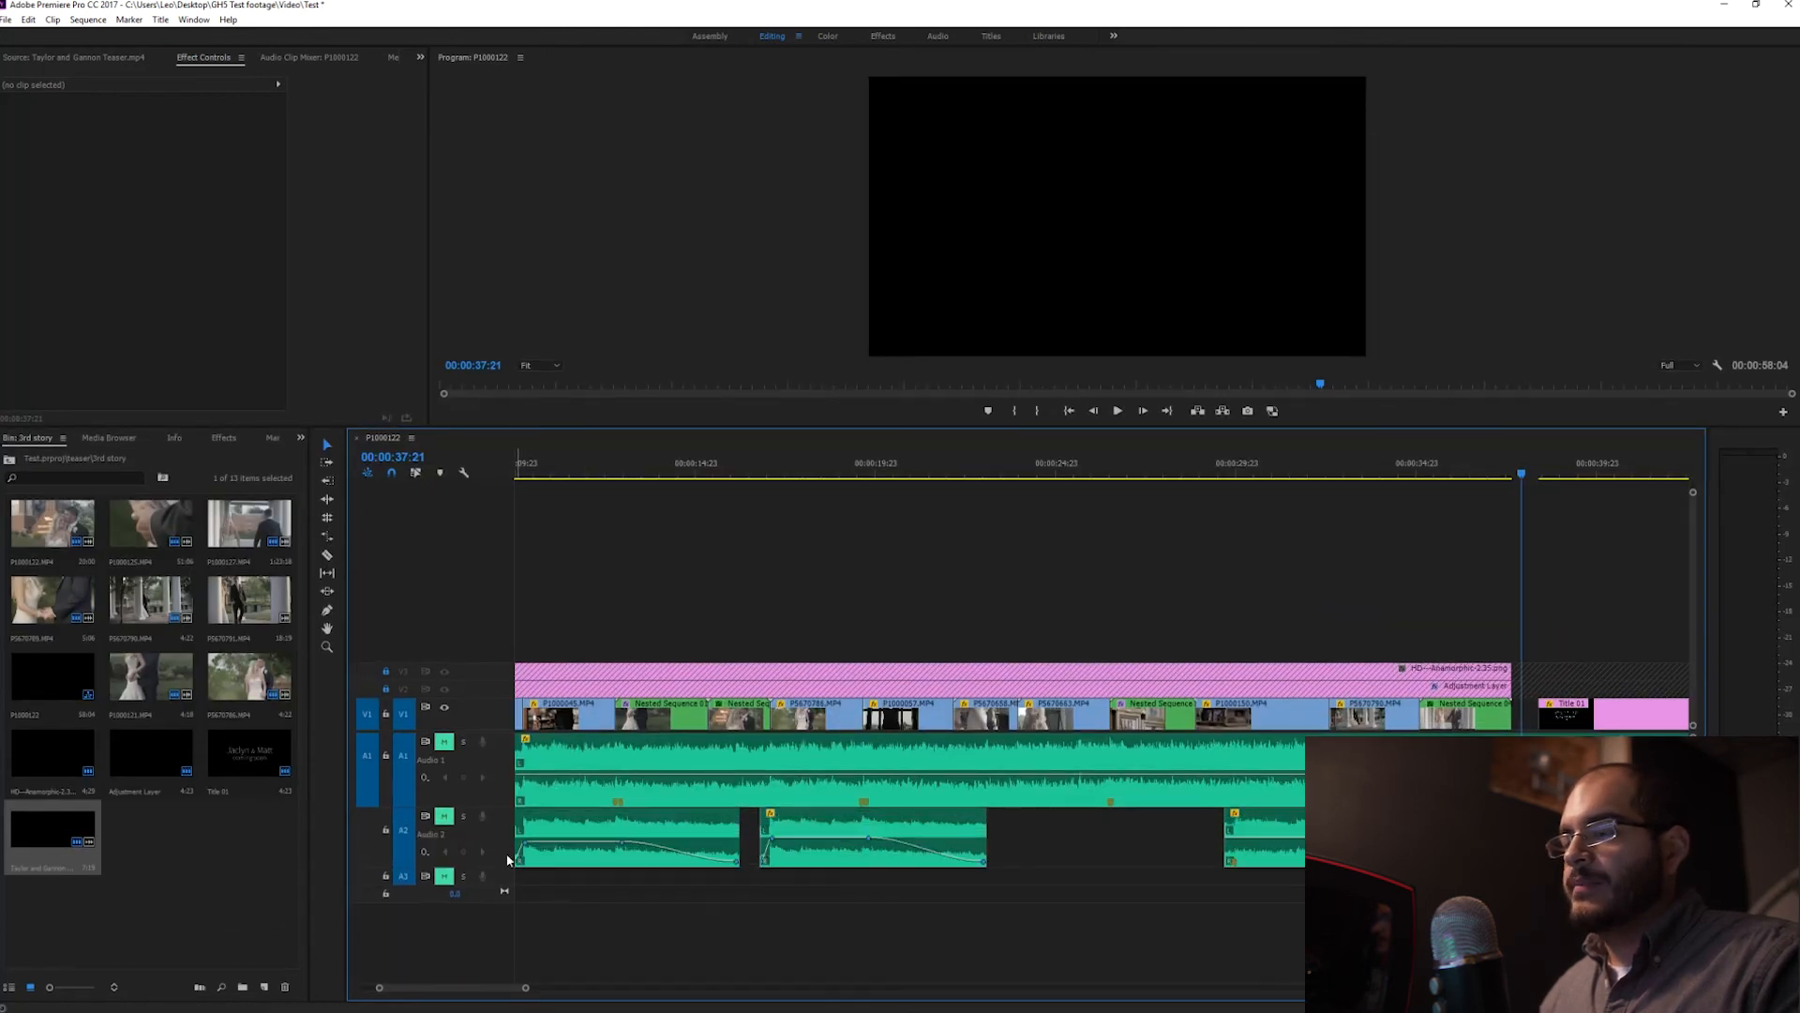
scroll(503, 878, "up", 3)
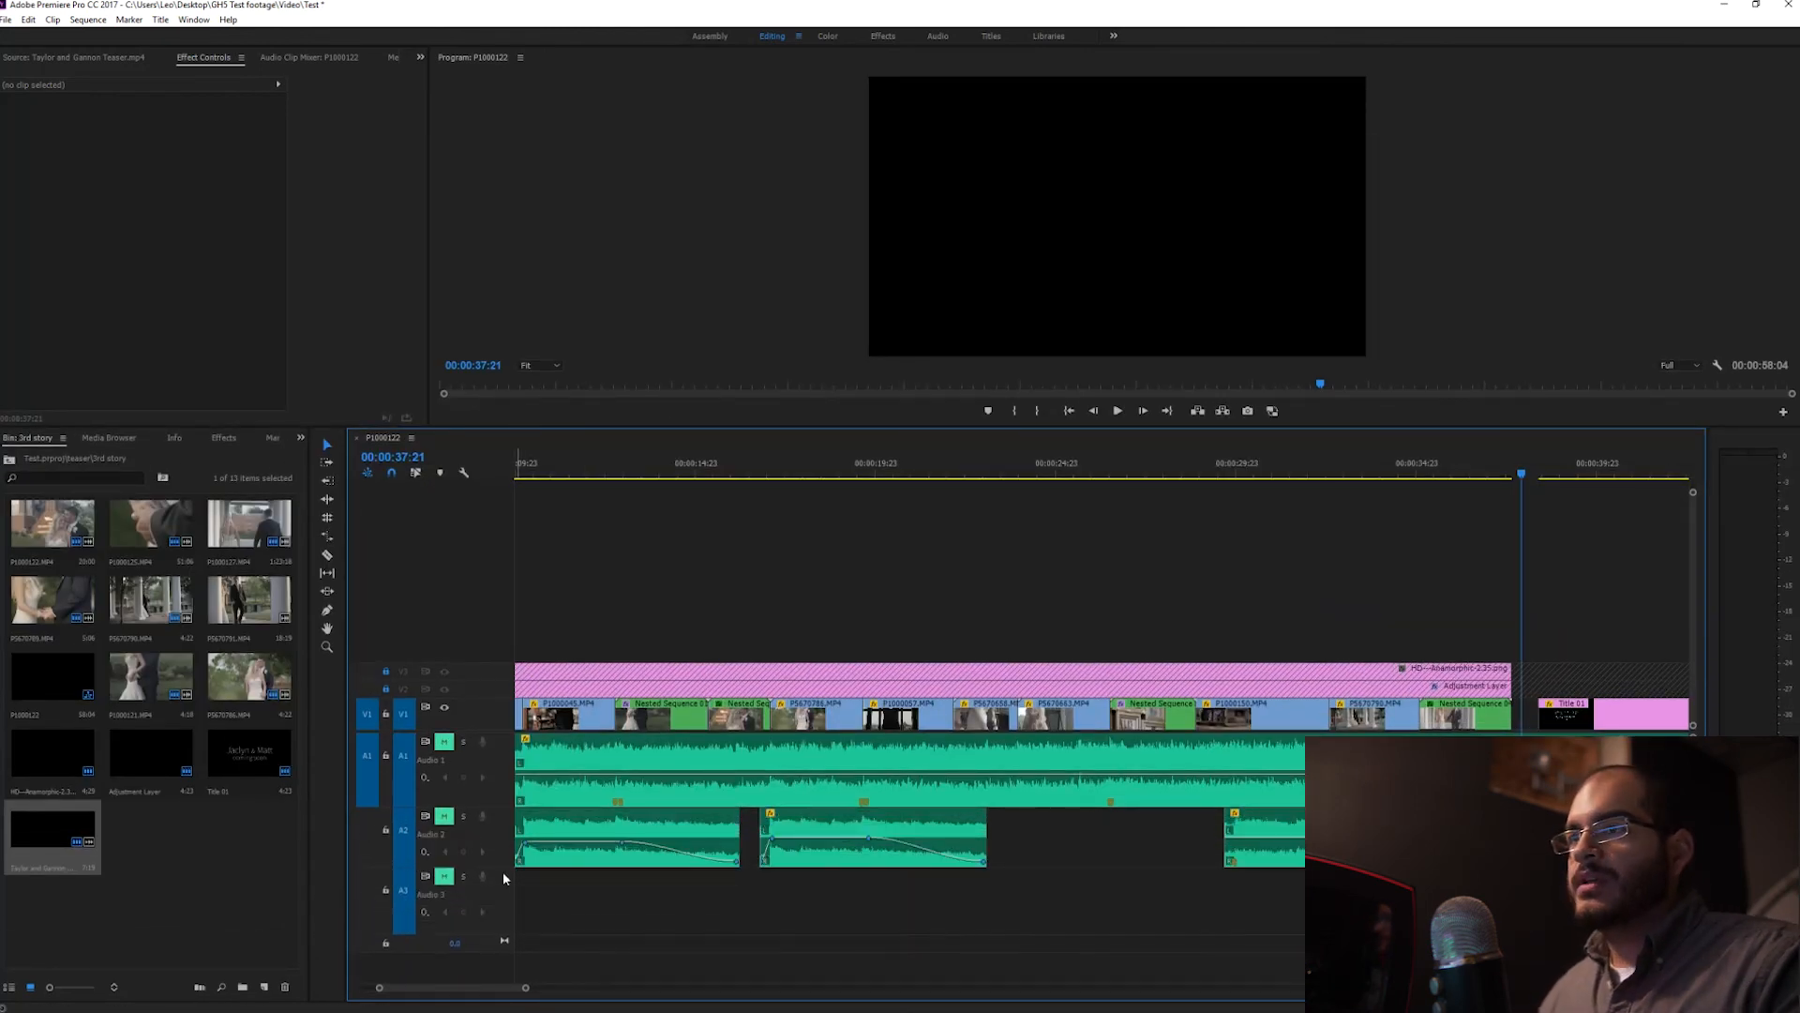
key("minus")
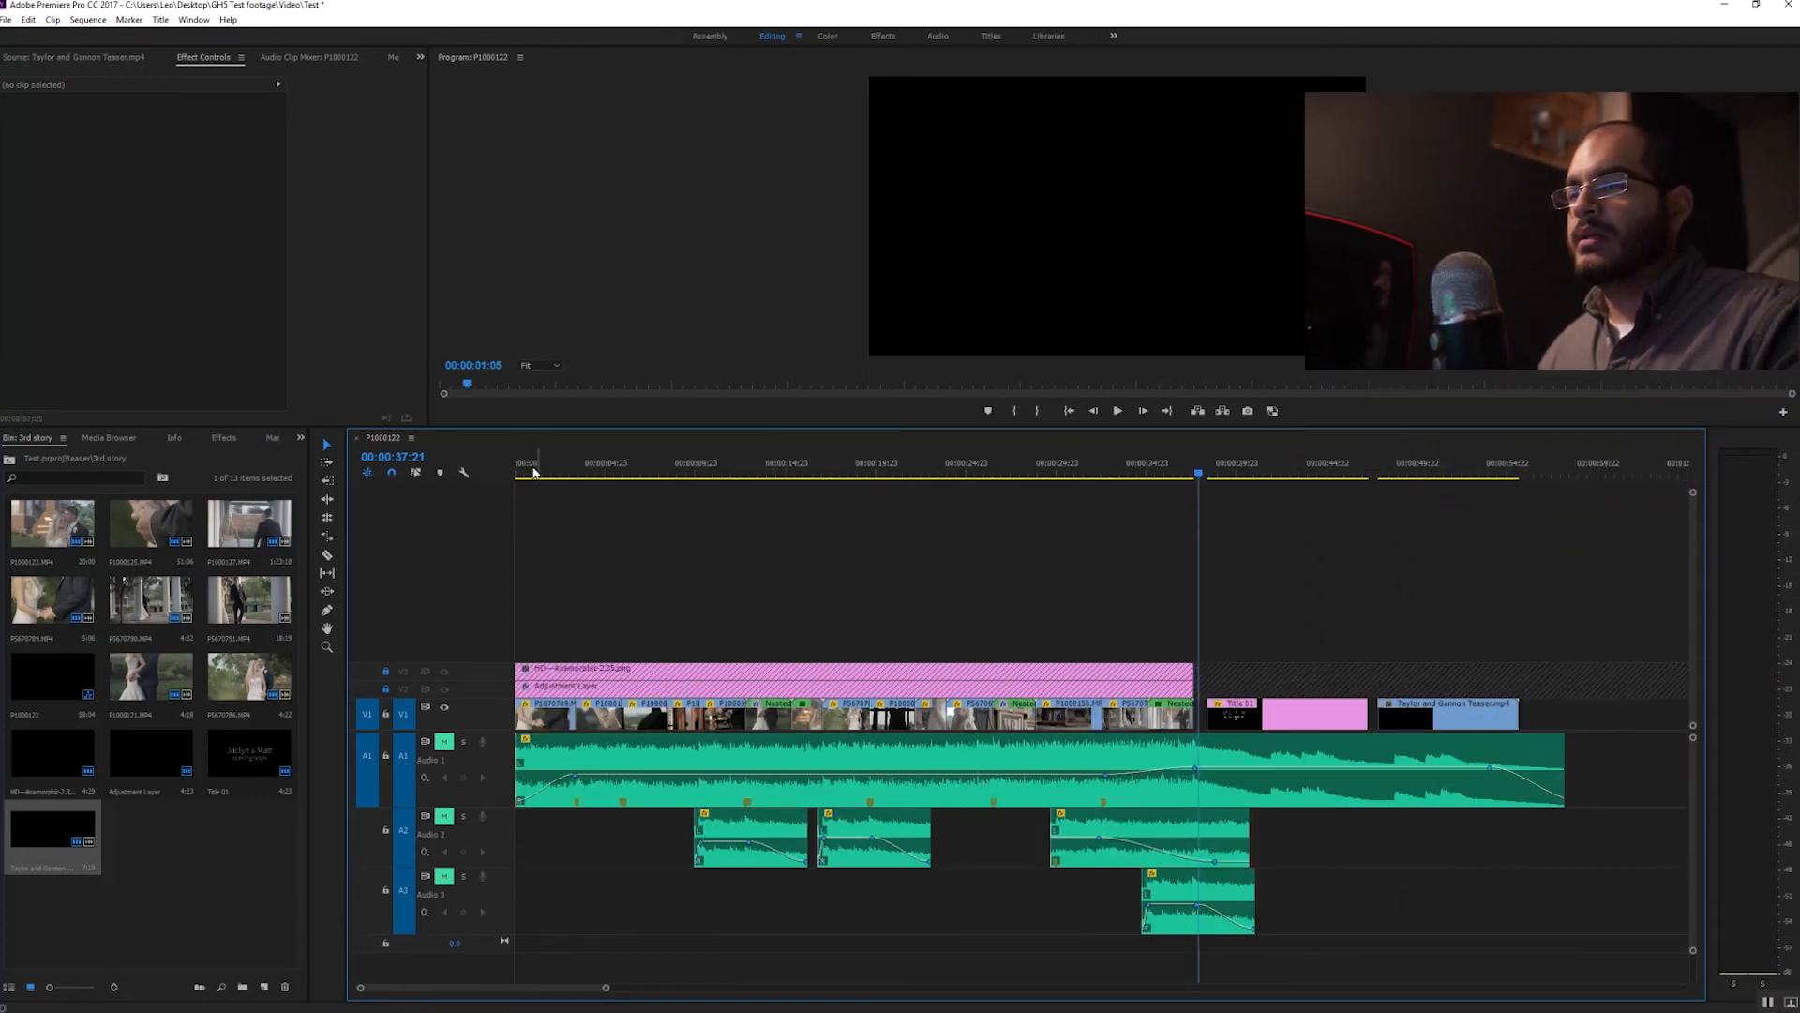
Step: Play the teaser's ending through the videography logo at 00:00:51:11 and replay the "coming soon" title up to 00:00:43:03
key("Home")
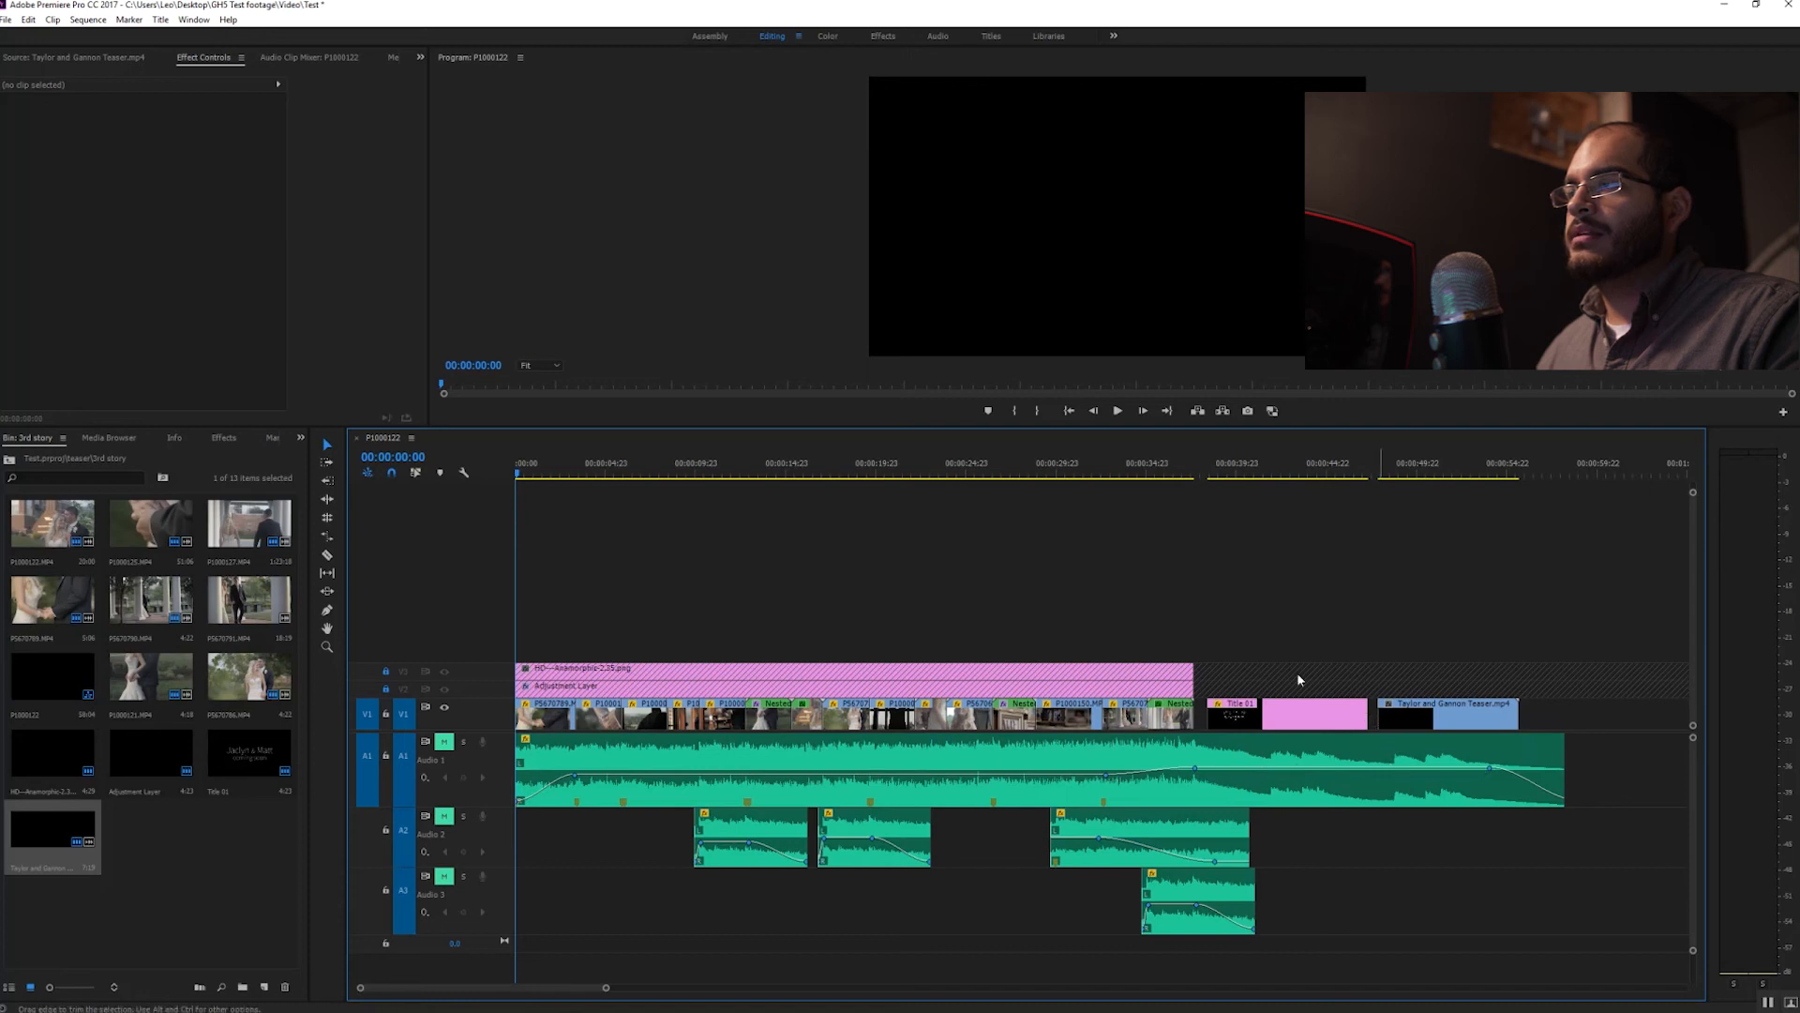
left_click(1172, 466)
key("space")
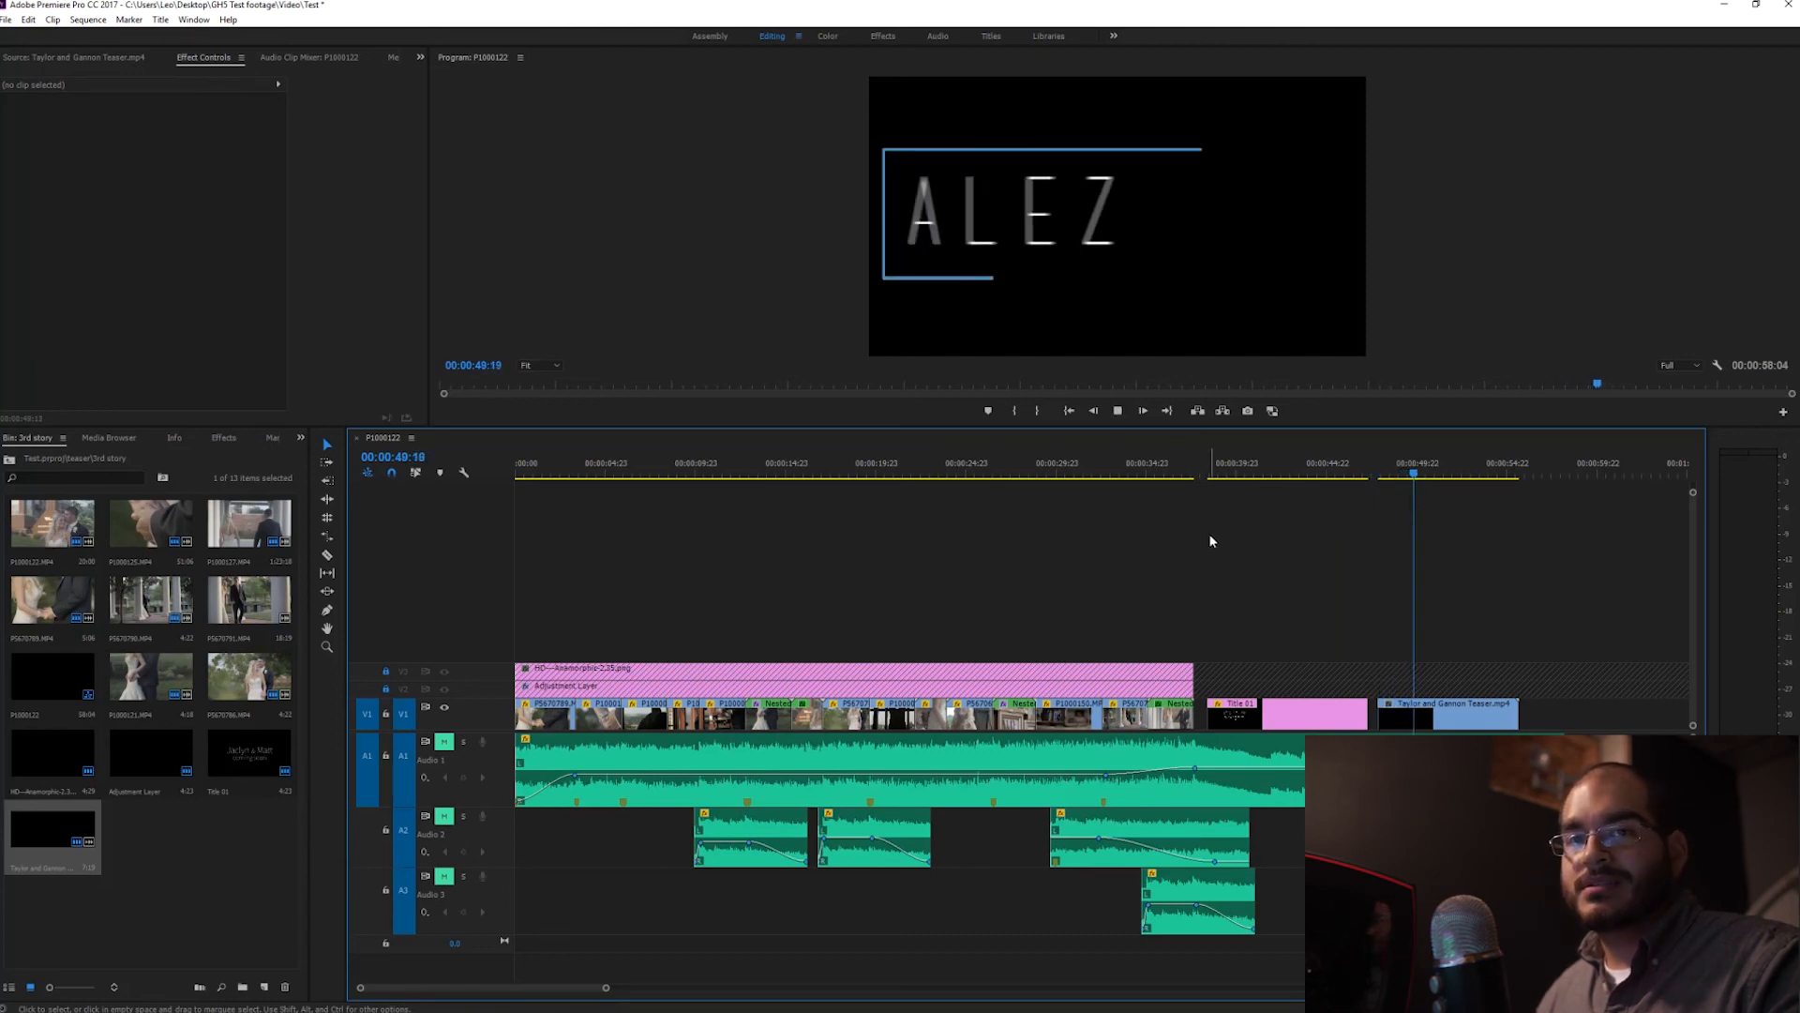
key("space")
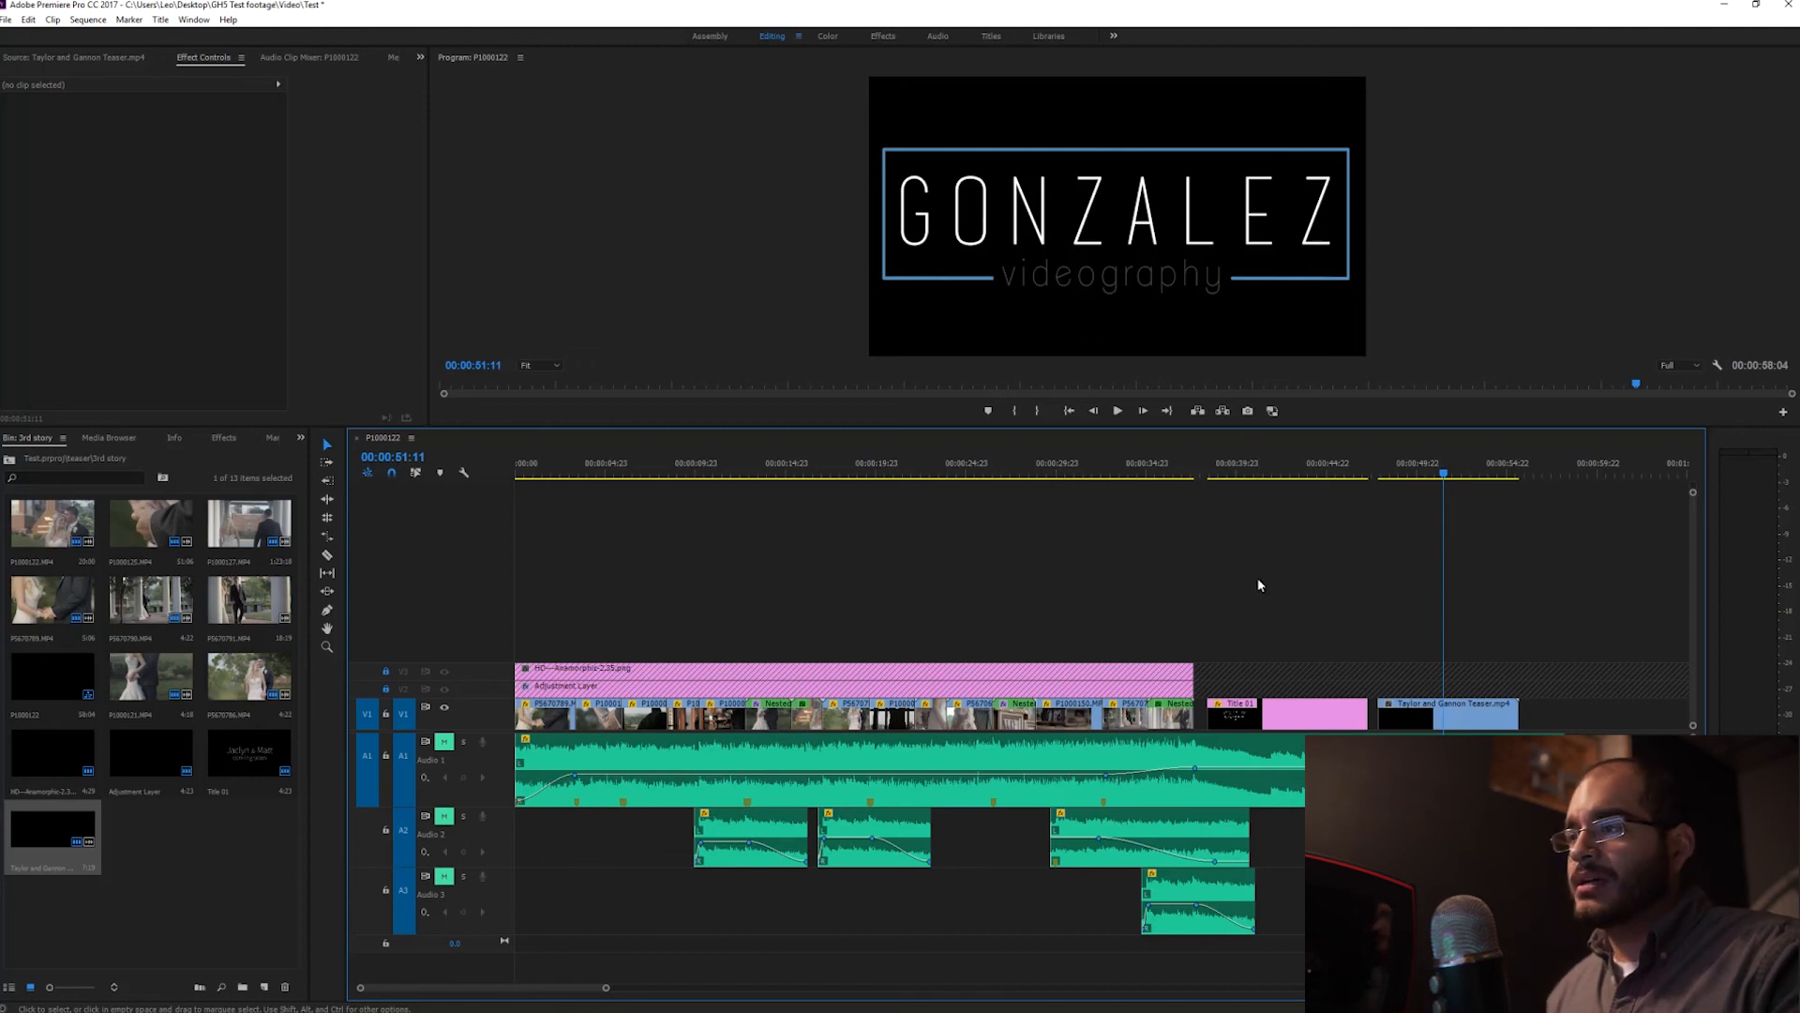
left_click(1223, 472)
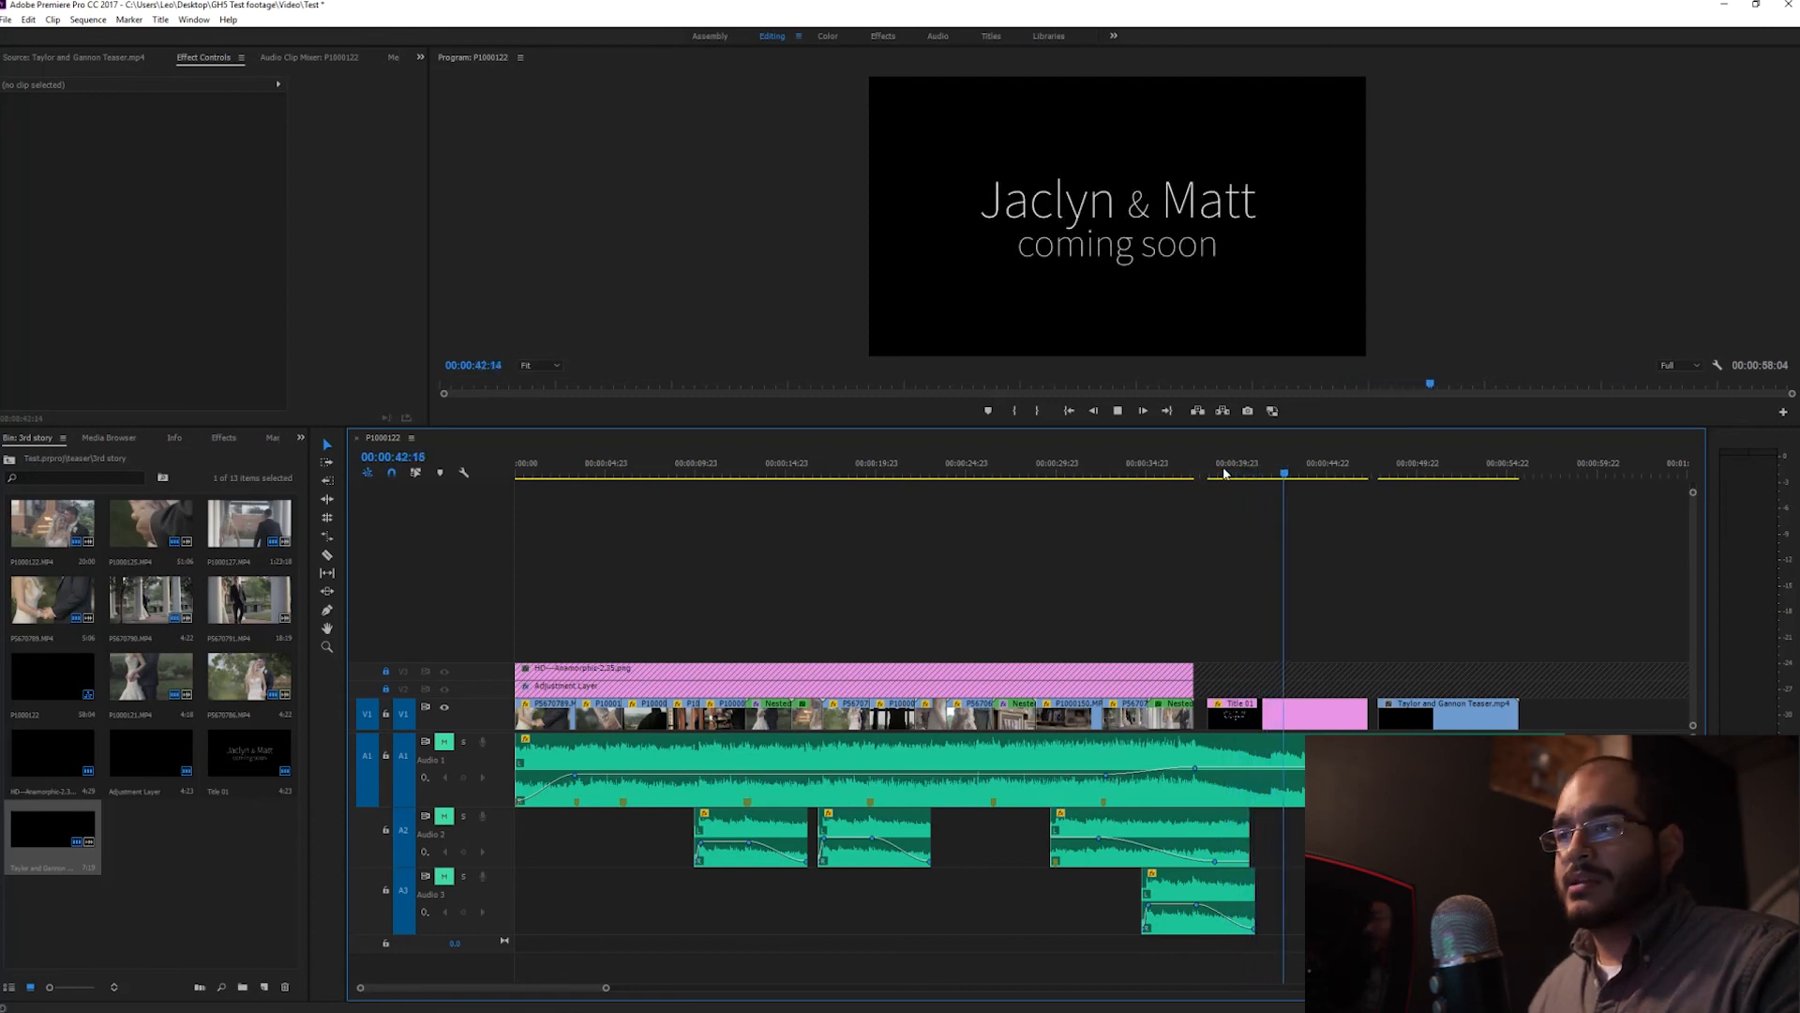
key("space")
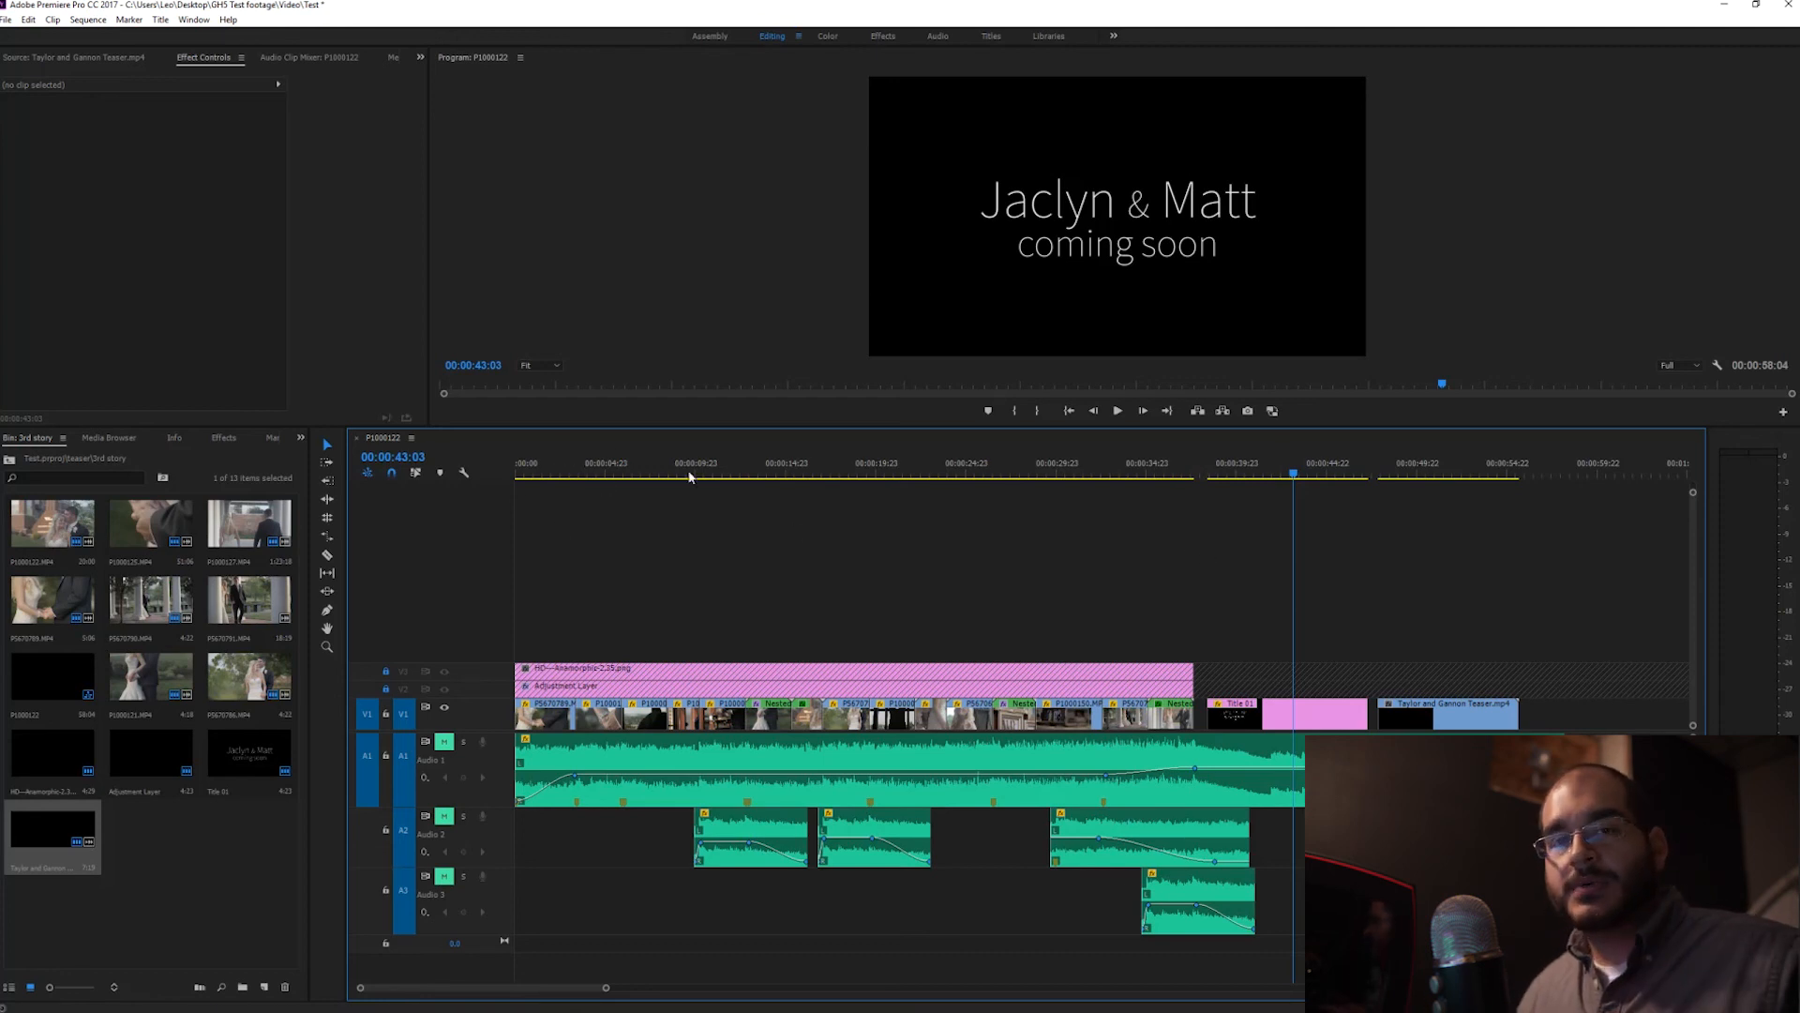
Step: Return to the start of the sequence and examine the full layout of clips and audio with the timeline maximized
left_click_drag(731, 468, 516, 469)
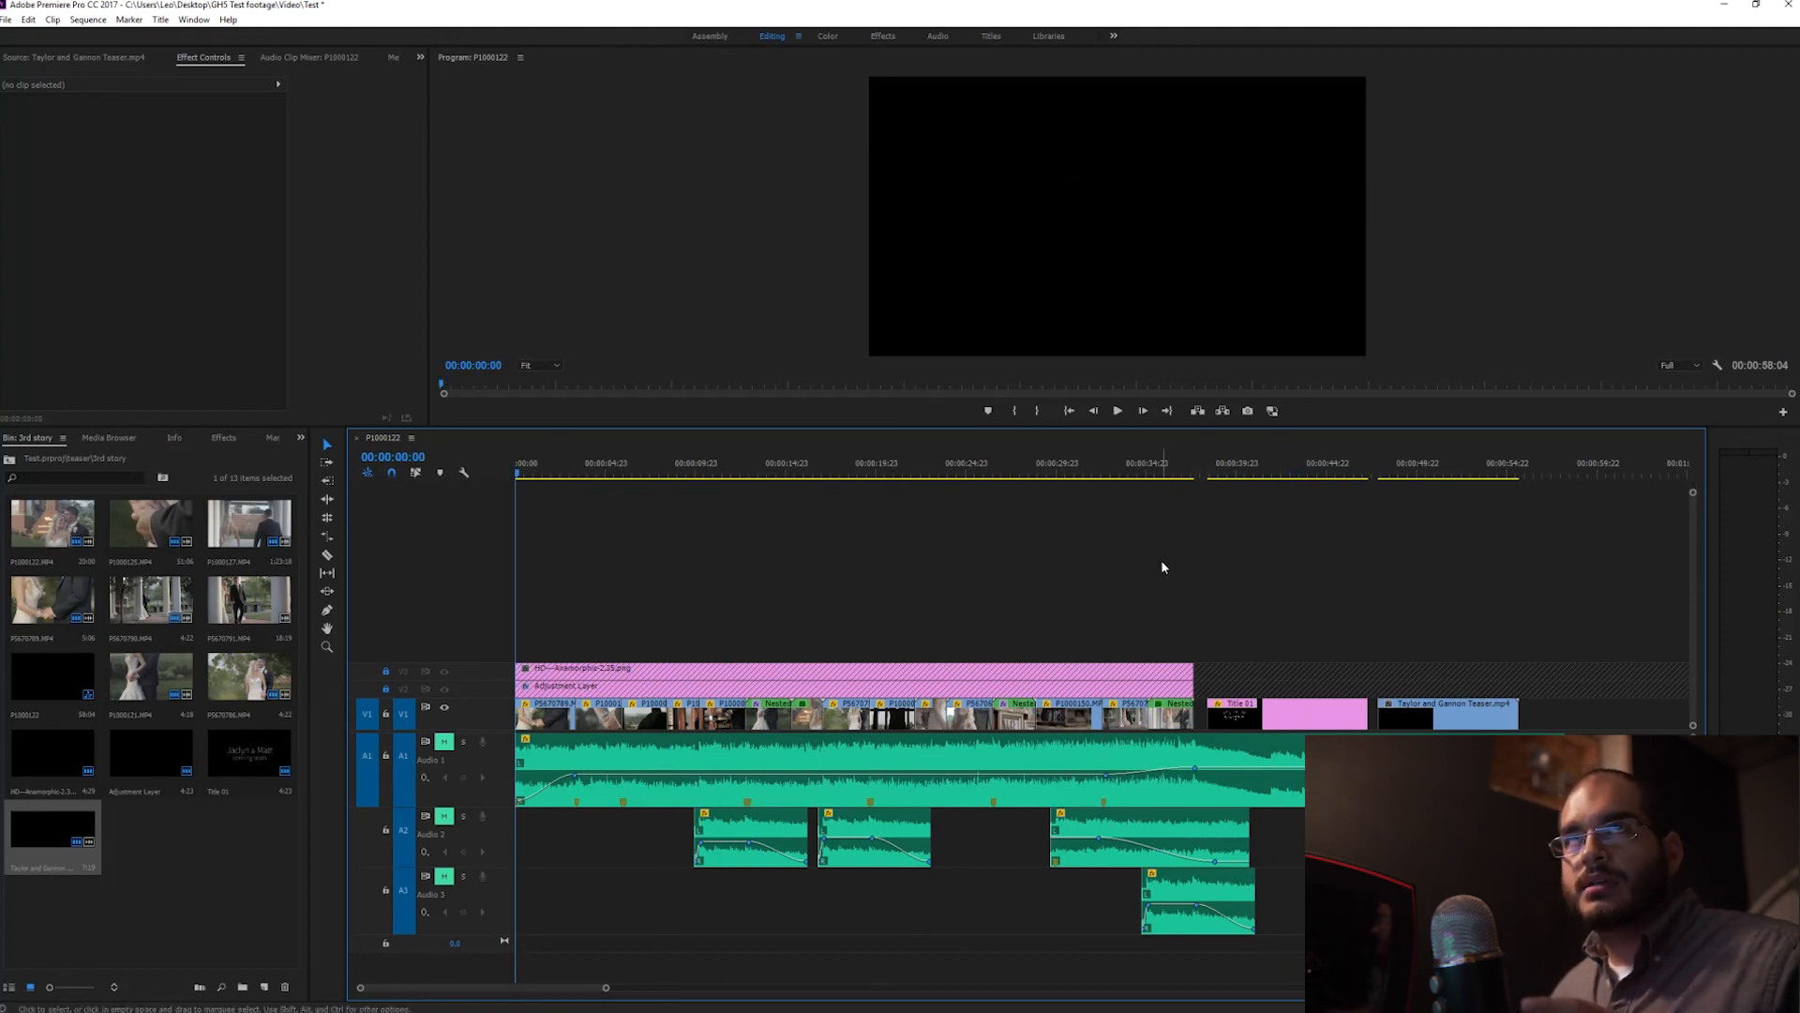
key("grave")
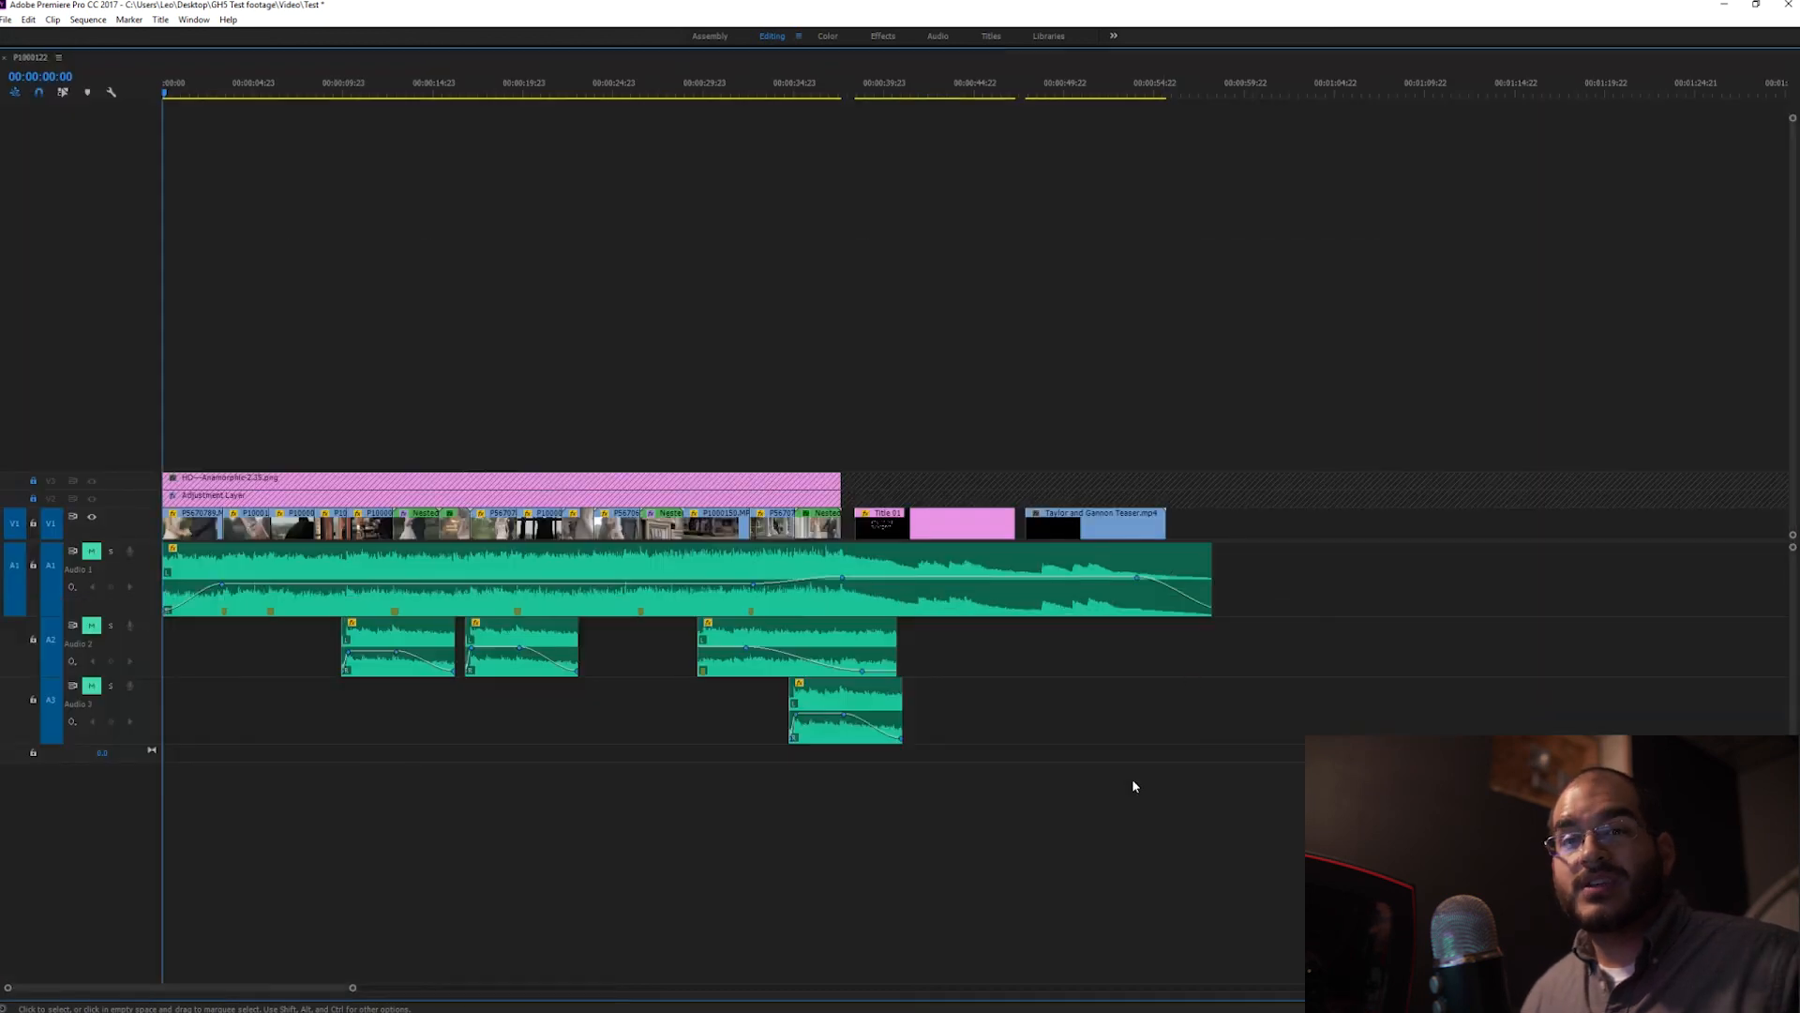
key("grave")
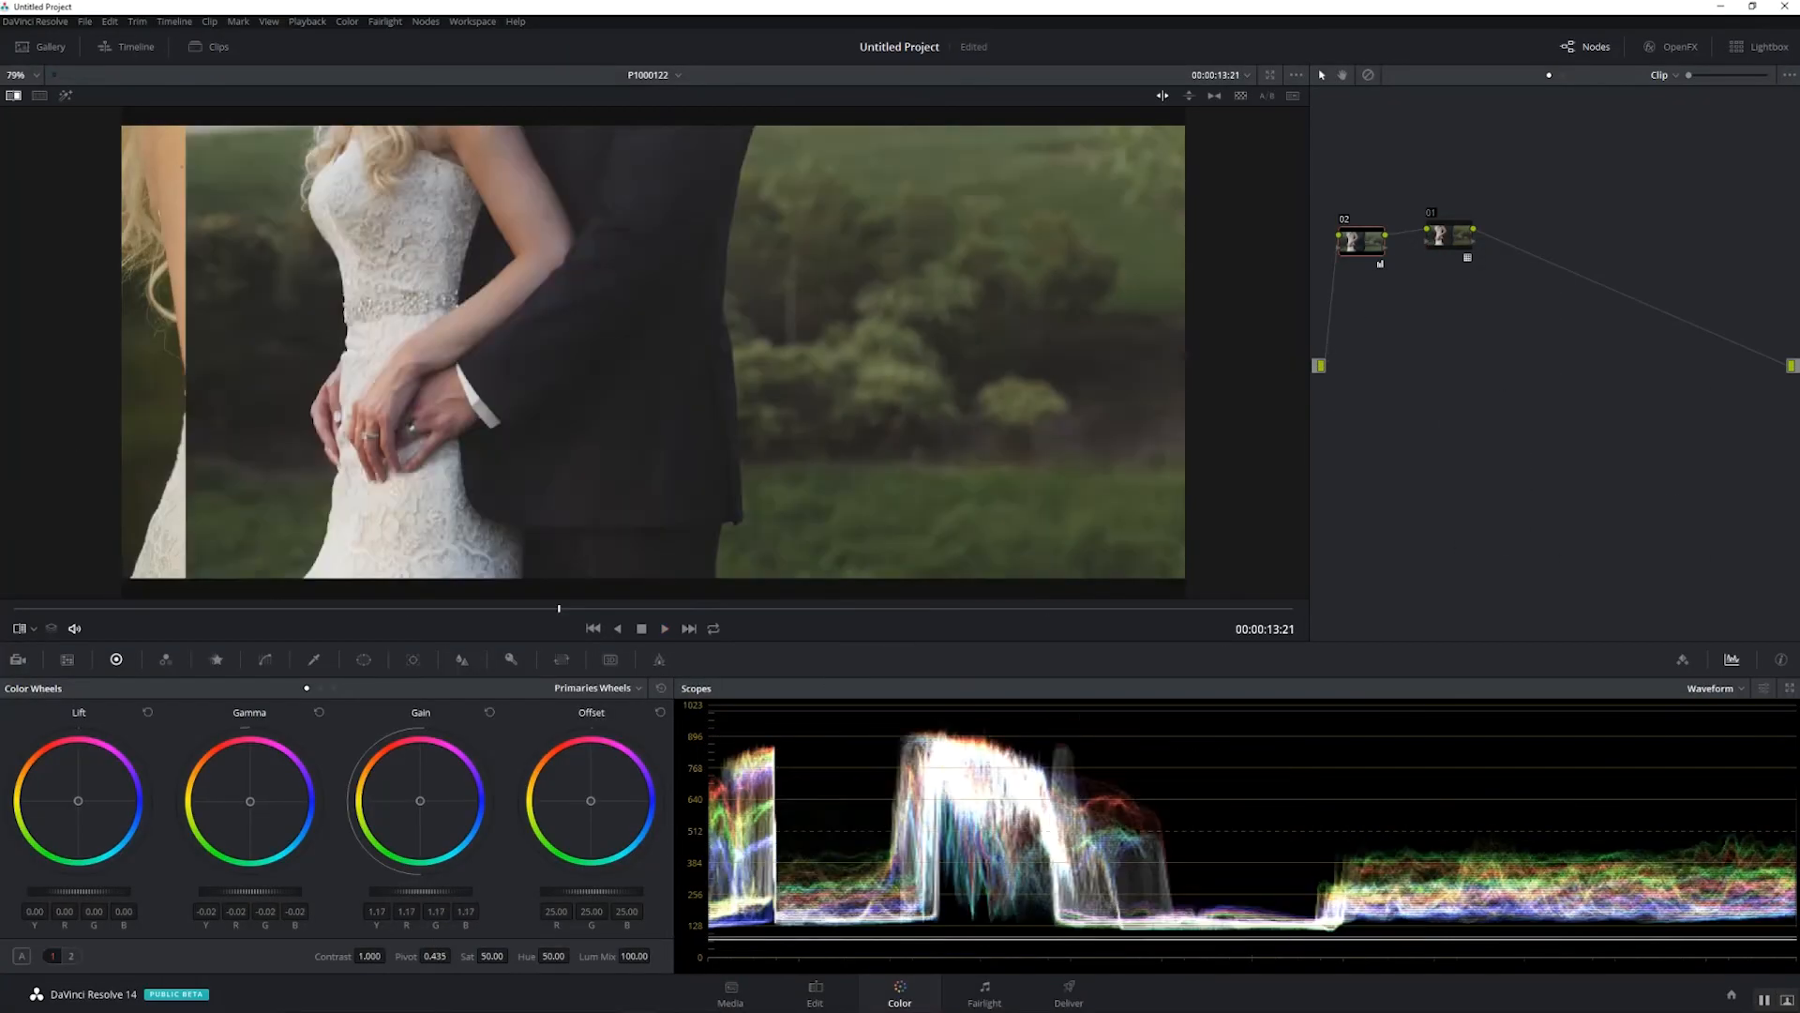
Step: In DaVinci Resolve, review the color grade of the bride's close-up at 00:00:25:00 and the picture-frame shot at 00:00:28:09
right_click(98, 412)
left_click(160, 489)
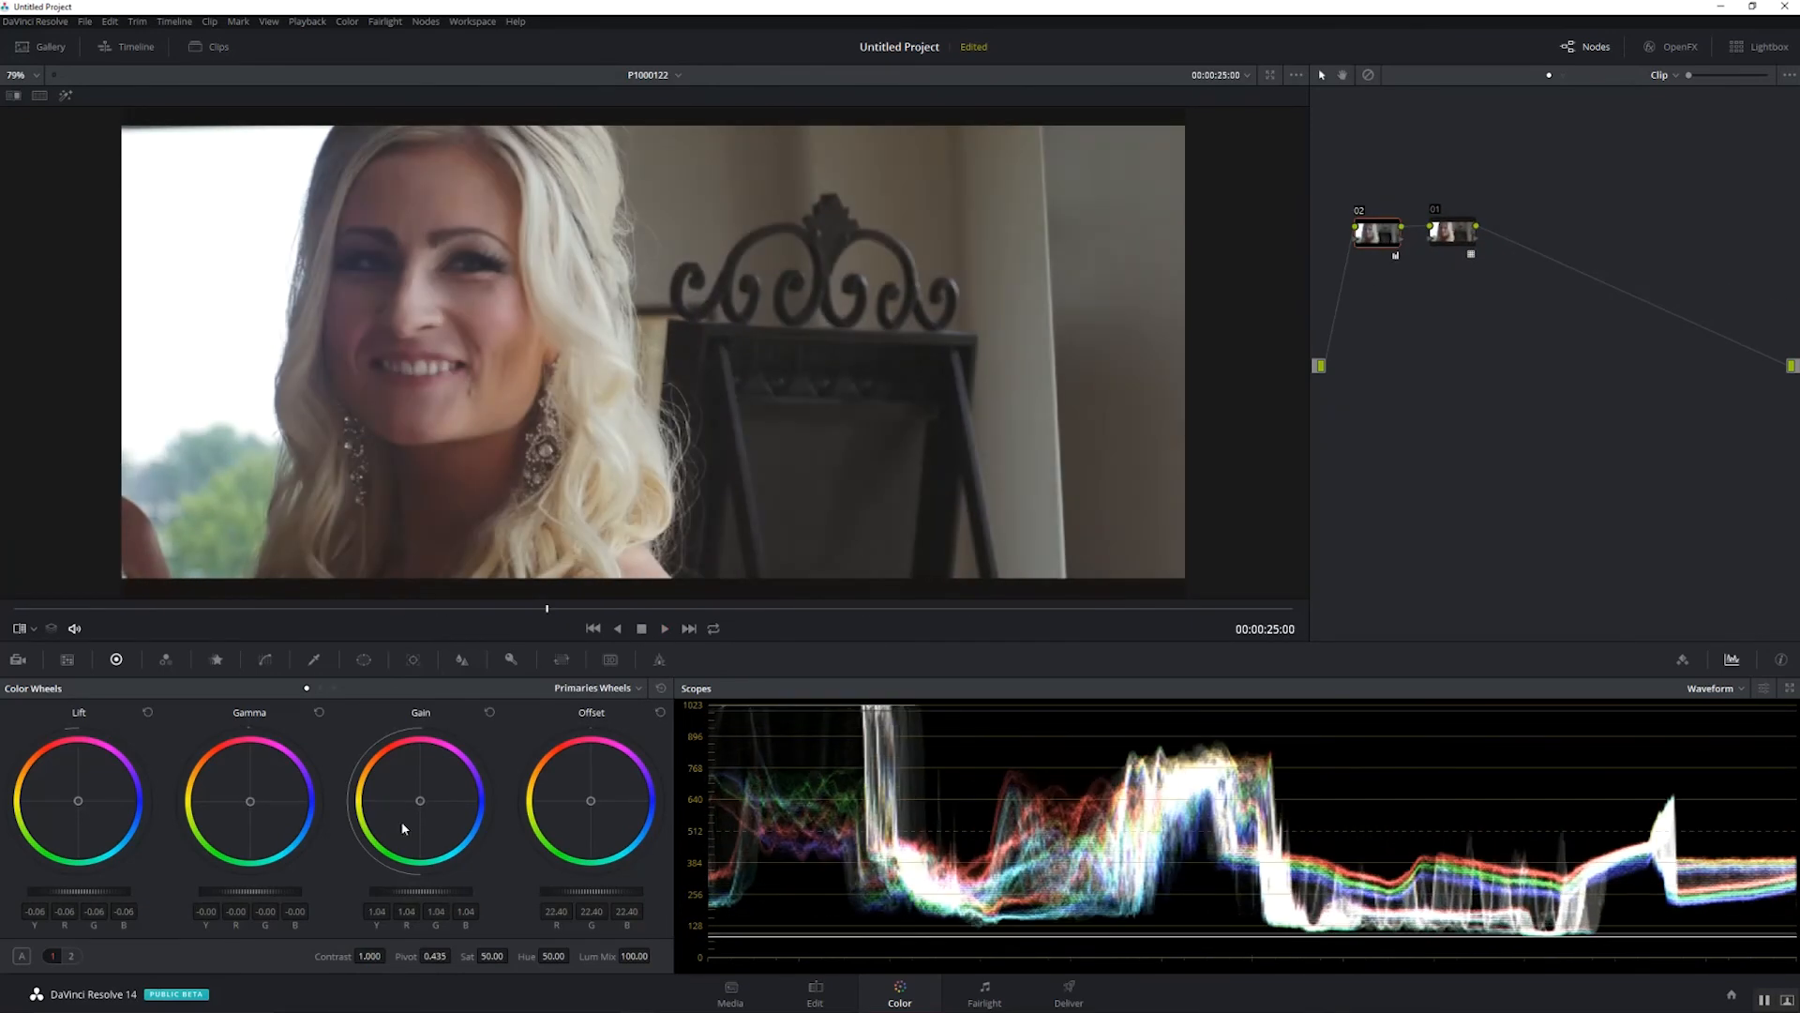
left_click(664, 628)
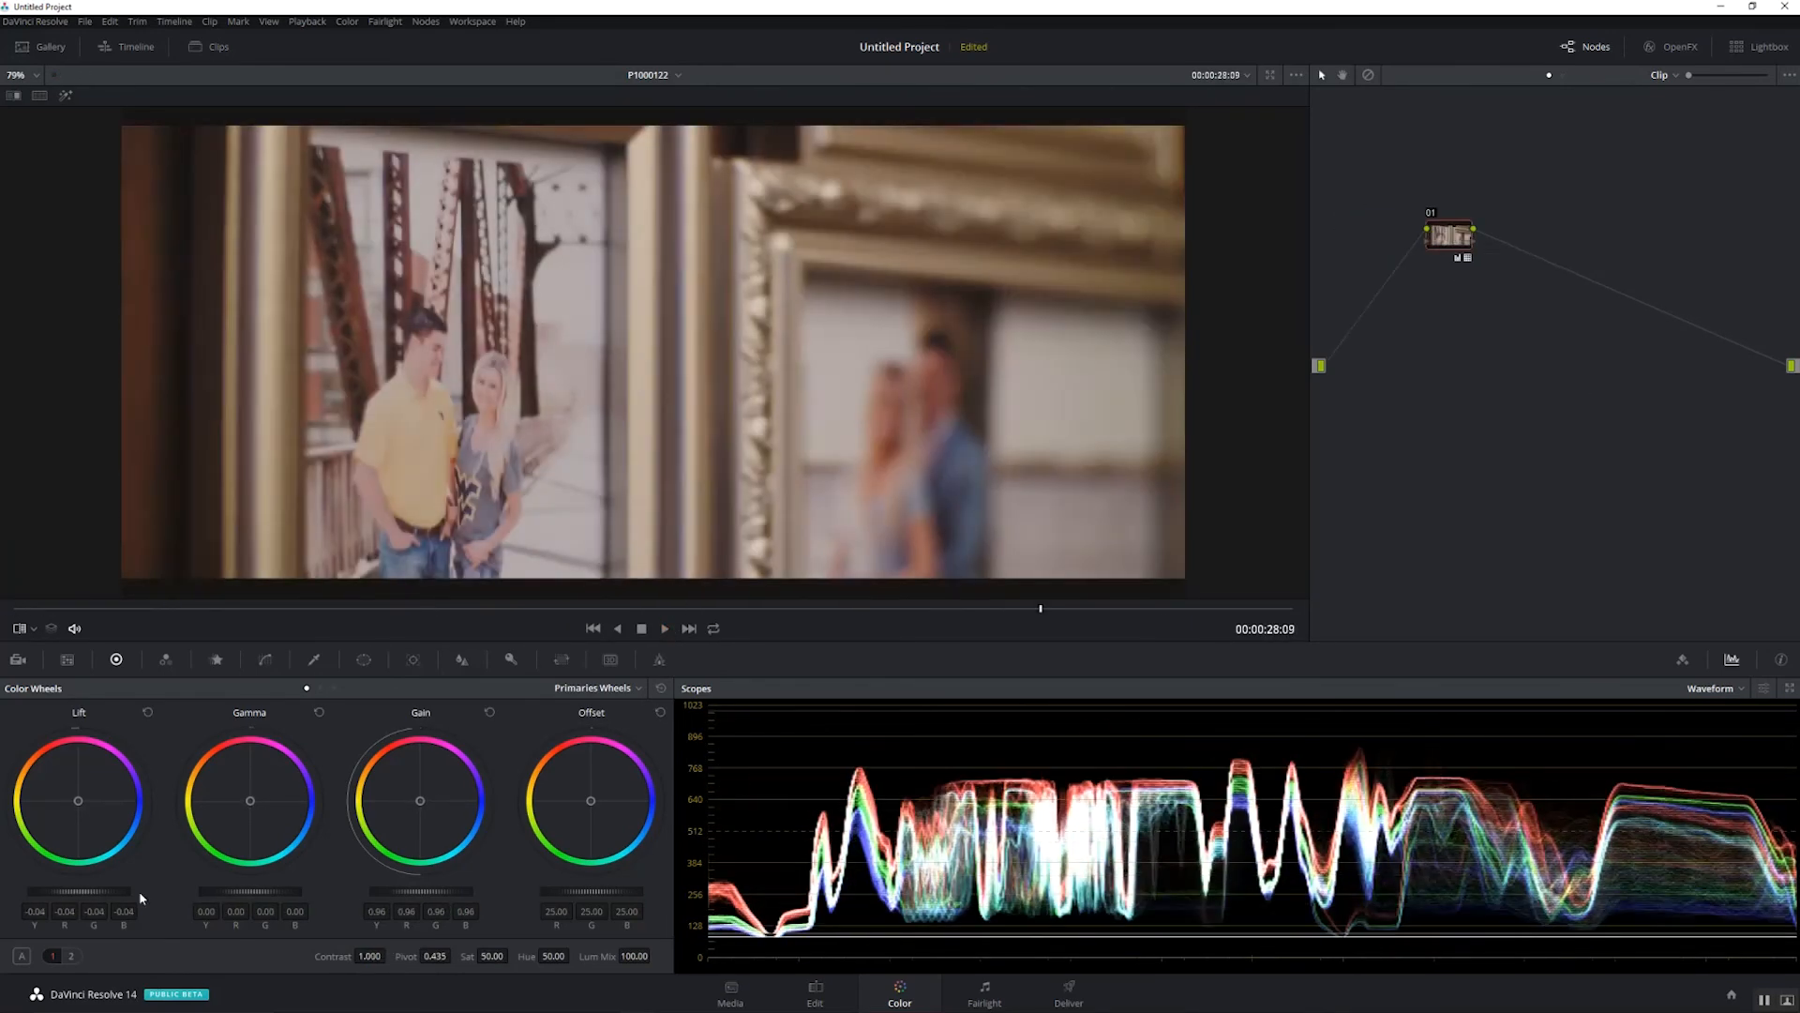